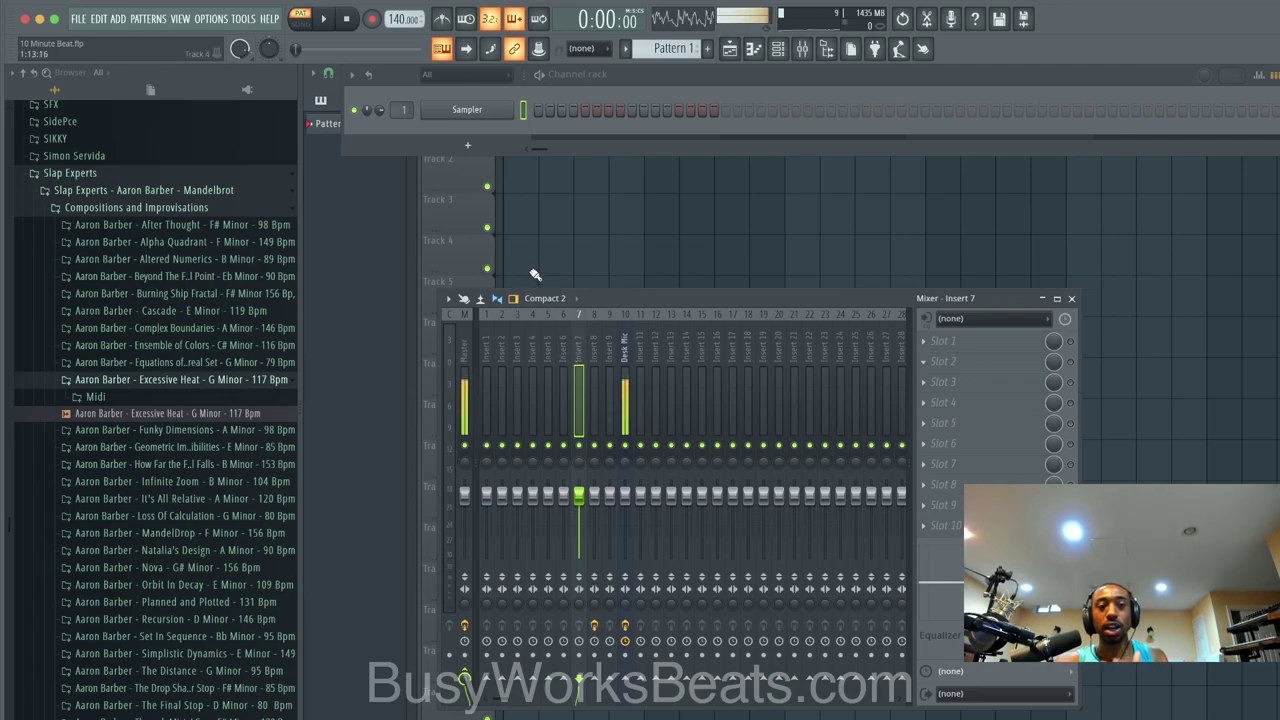
Step: Inspect the BeatTimer plugin loaded on the mixer's Master track, then close it
click(466, 347)
click(1014, 336)
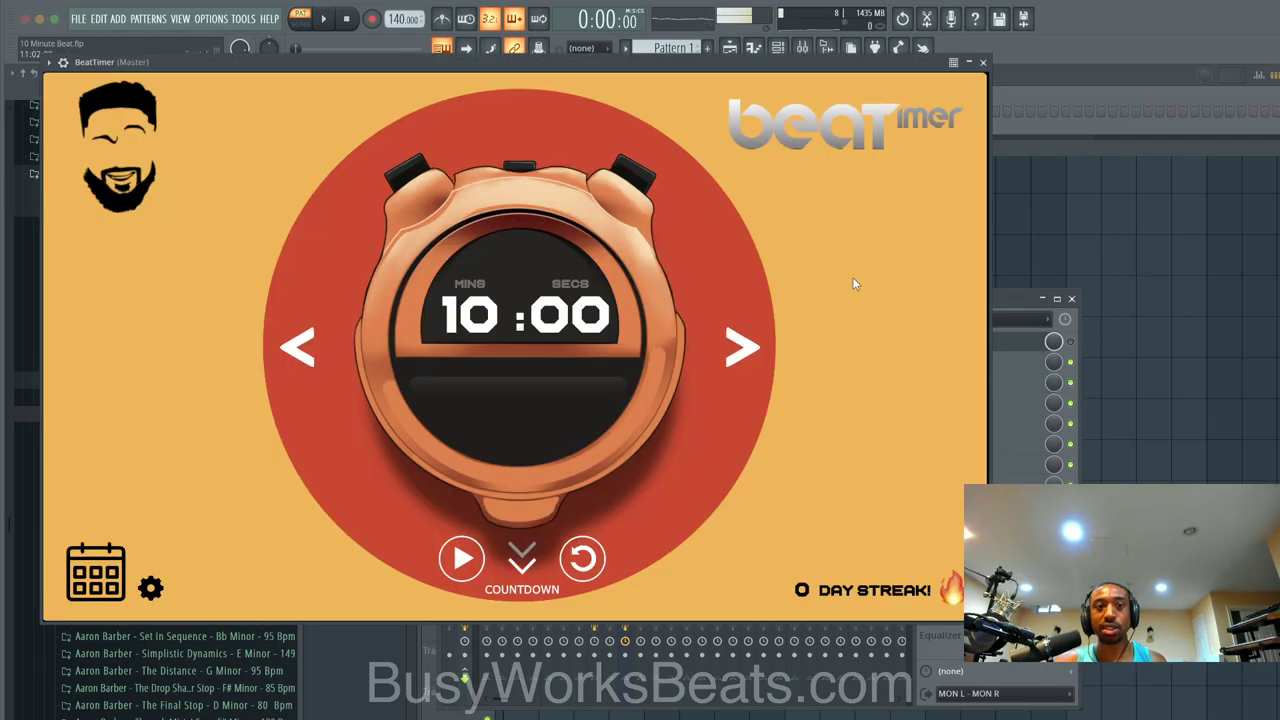
click(985, 62)
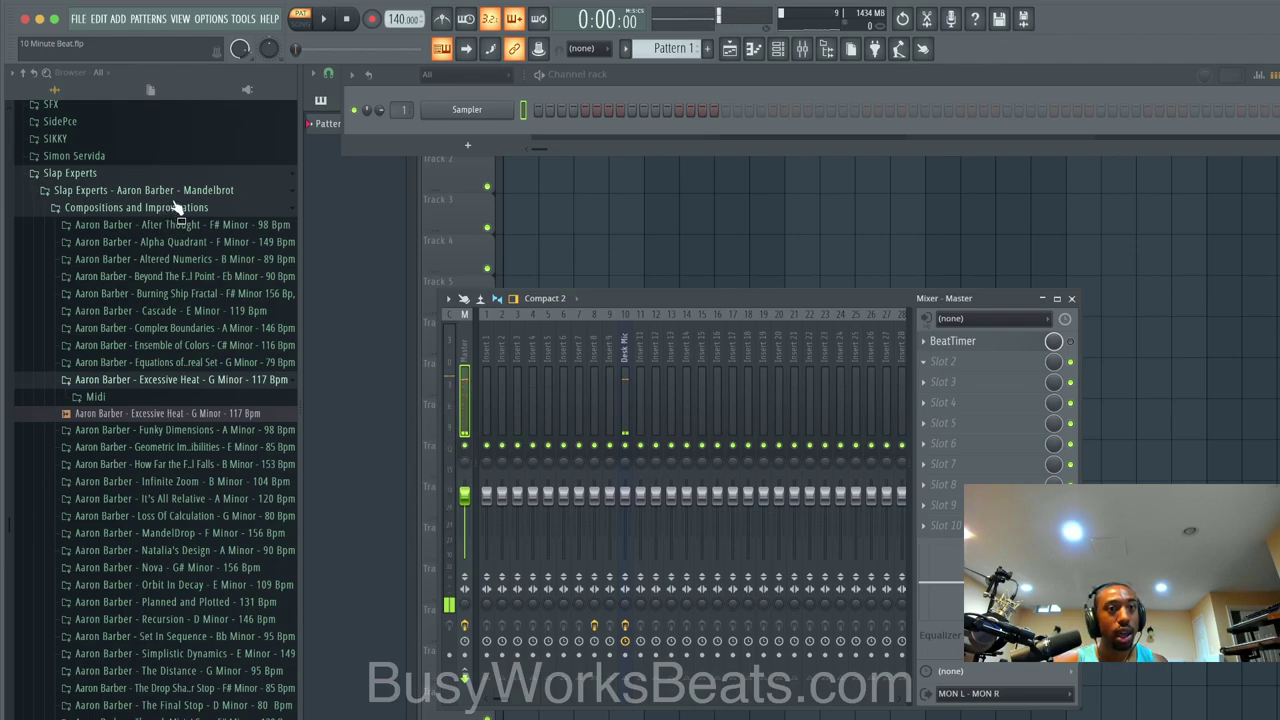
Step: Preview the "Excessive Heat - G Minor - 117 Bpm" sample from the Compositions and Improvisations folder
drag(165, 418, 167, 385)
click(162, 418)
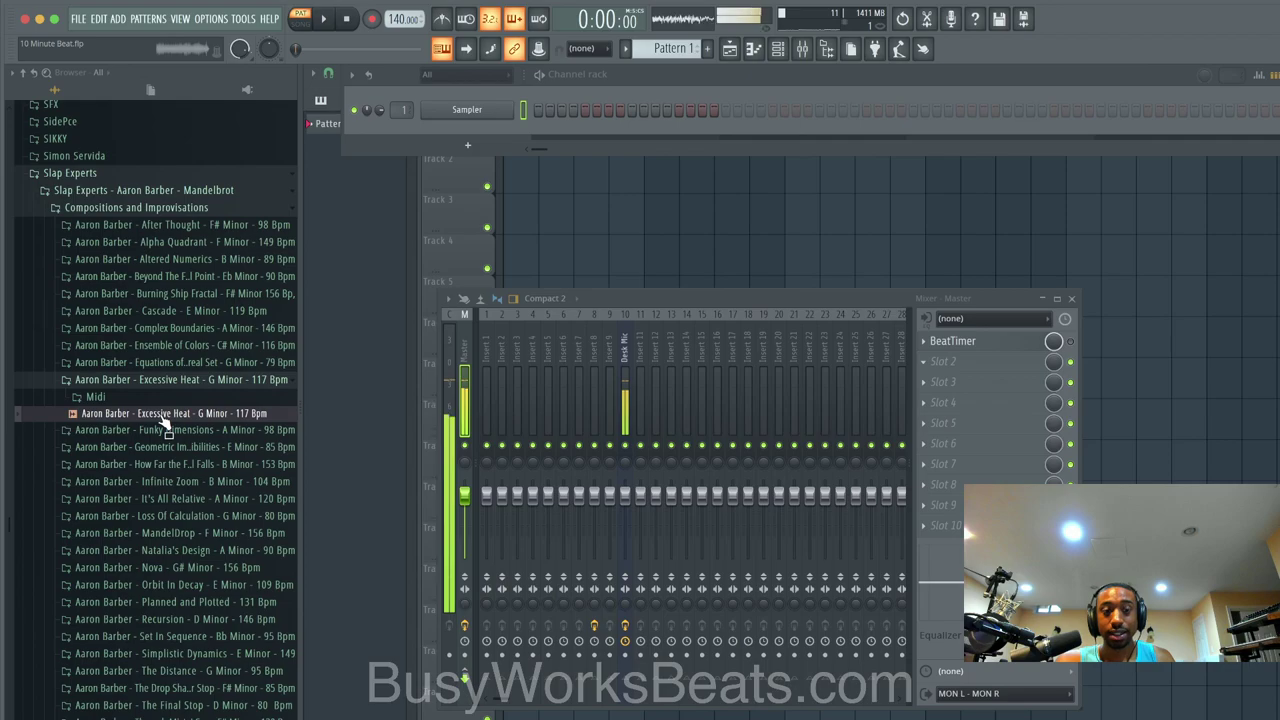
key(space)
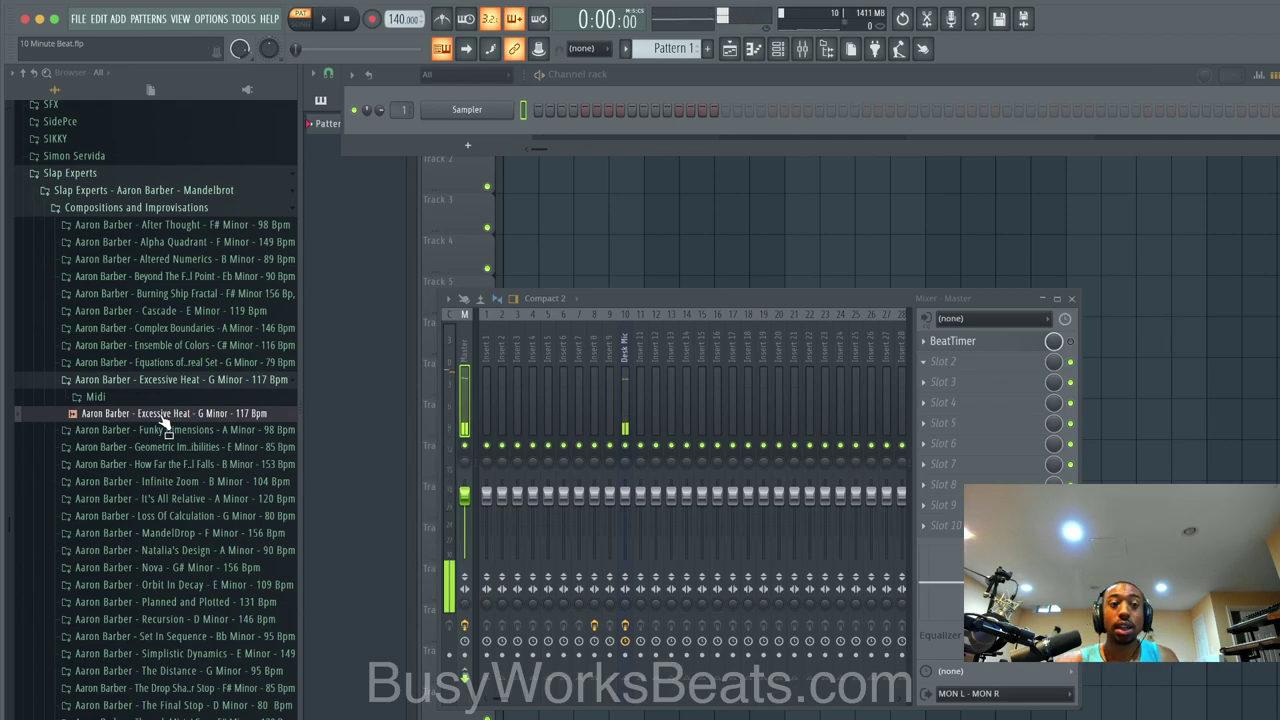
click(175, 191)
click(172, 196)
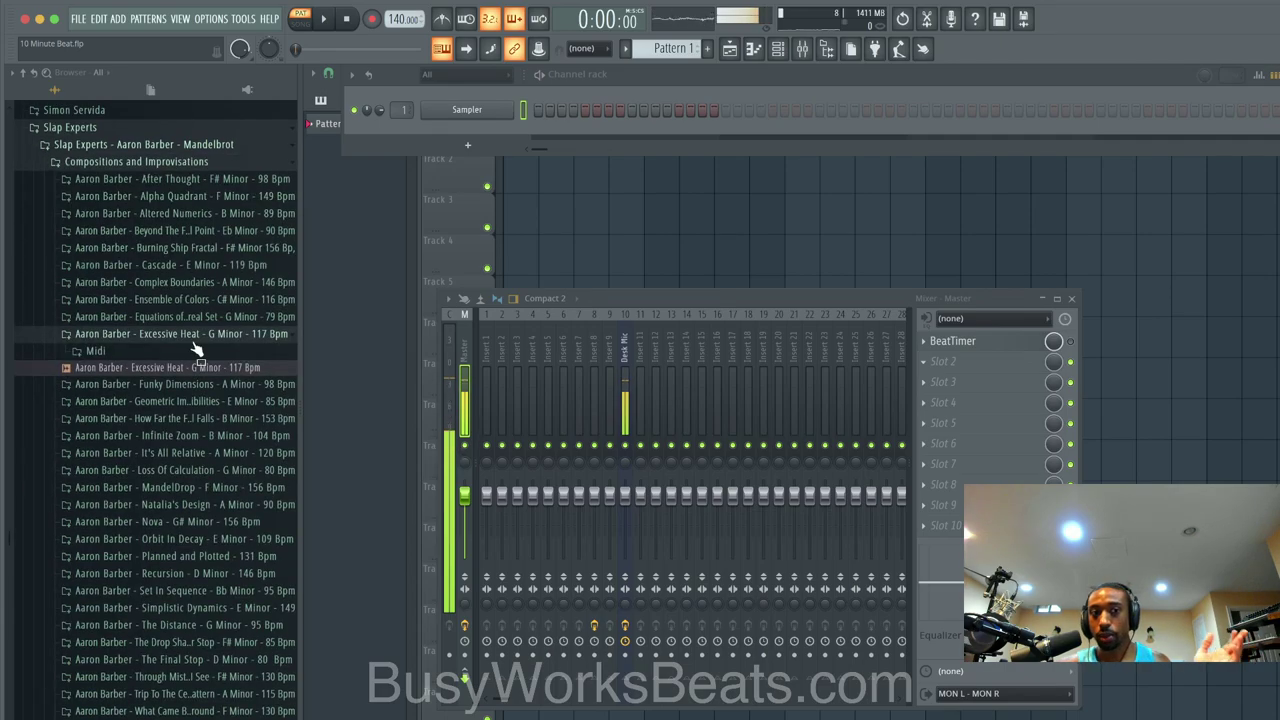
Step: Examine the Midi Duck and After Image effect plugins on mixer Insert 8
click(596, 395)
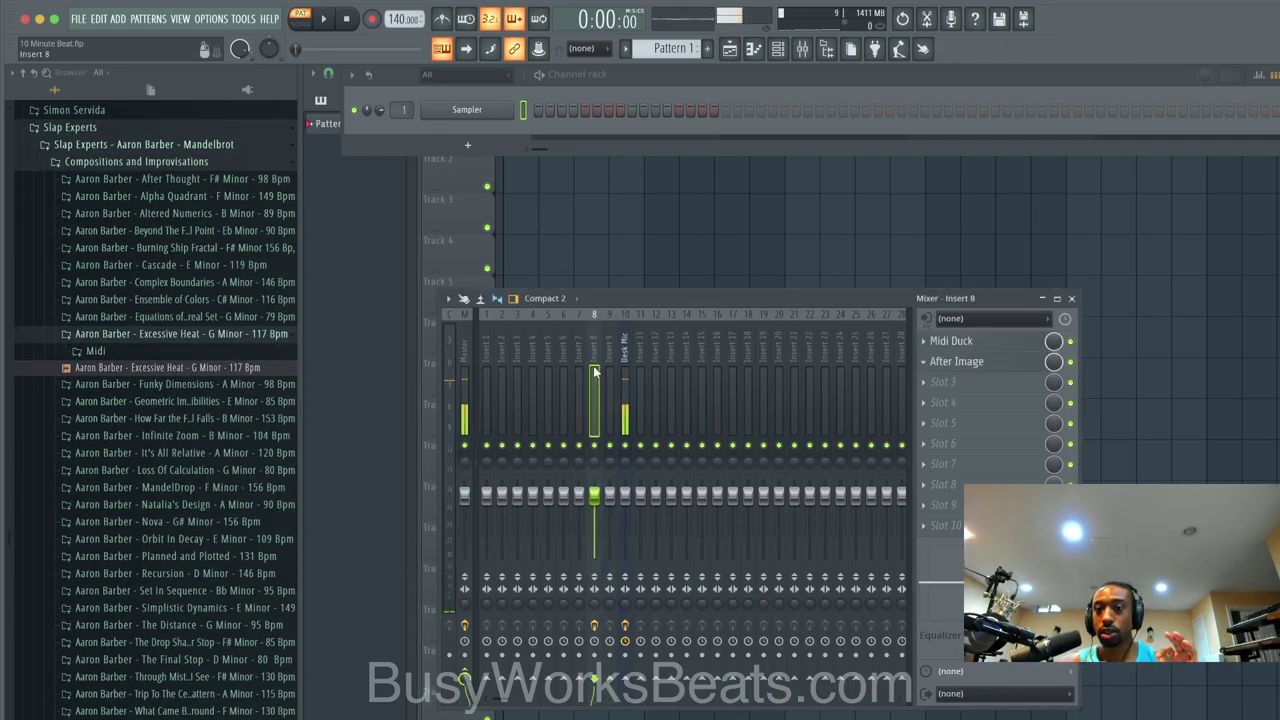
click(968, 345)
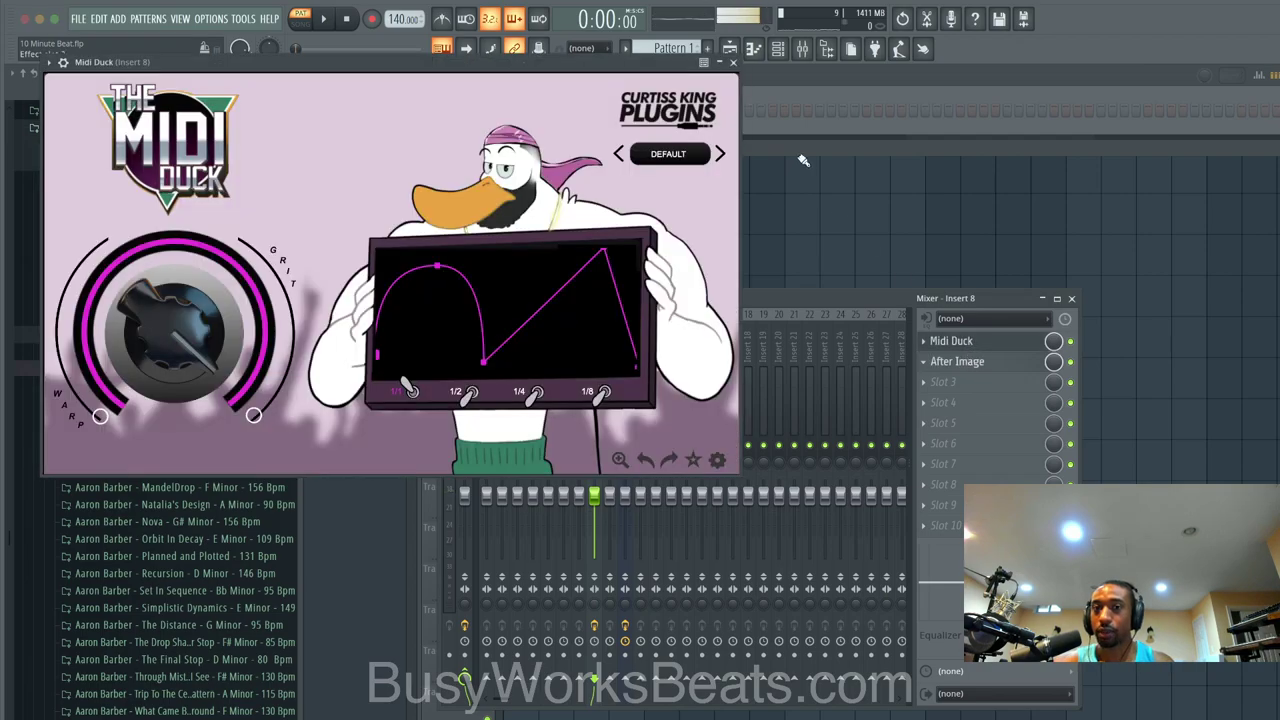
click(735, 63)
click(976, 364)
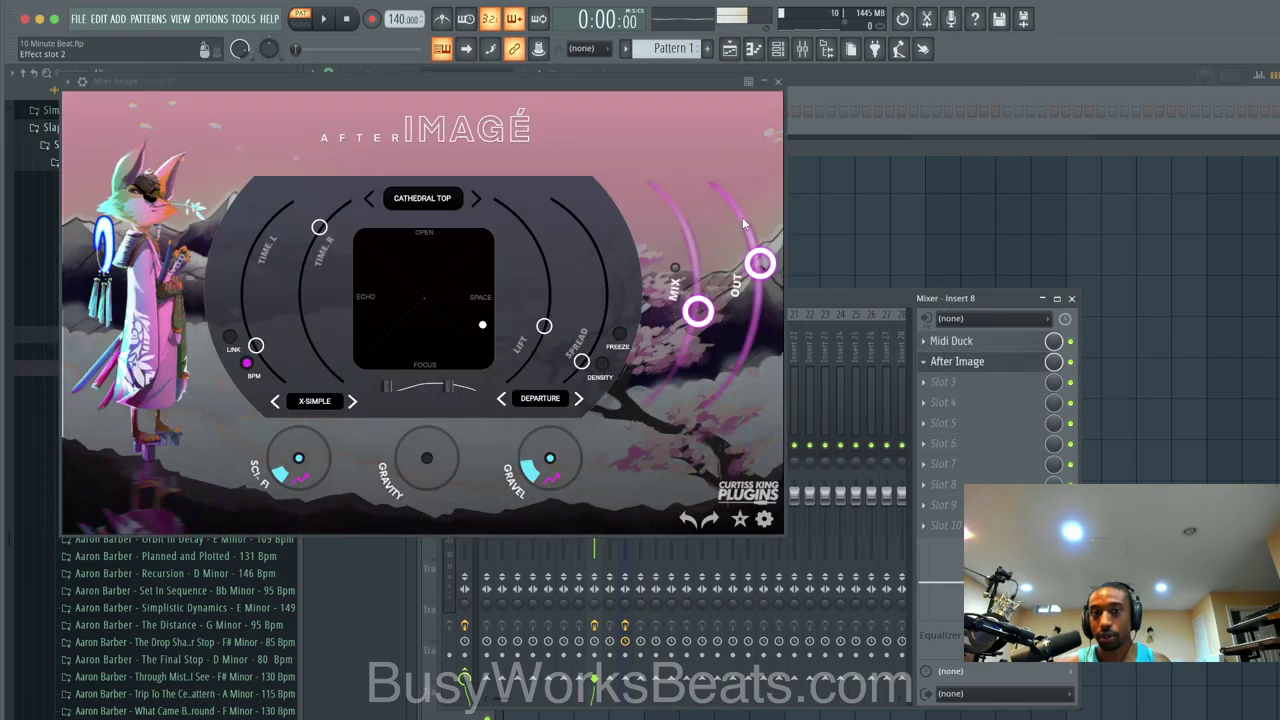
click(778, 81)
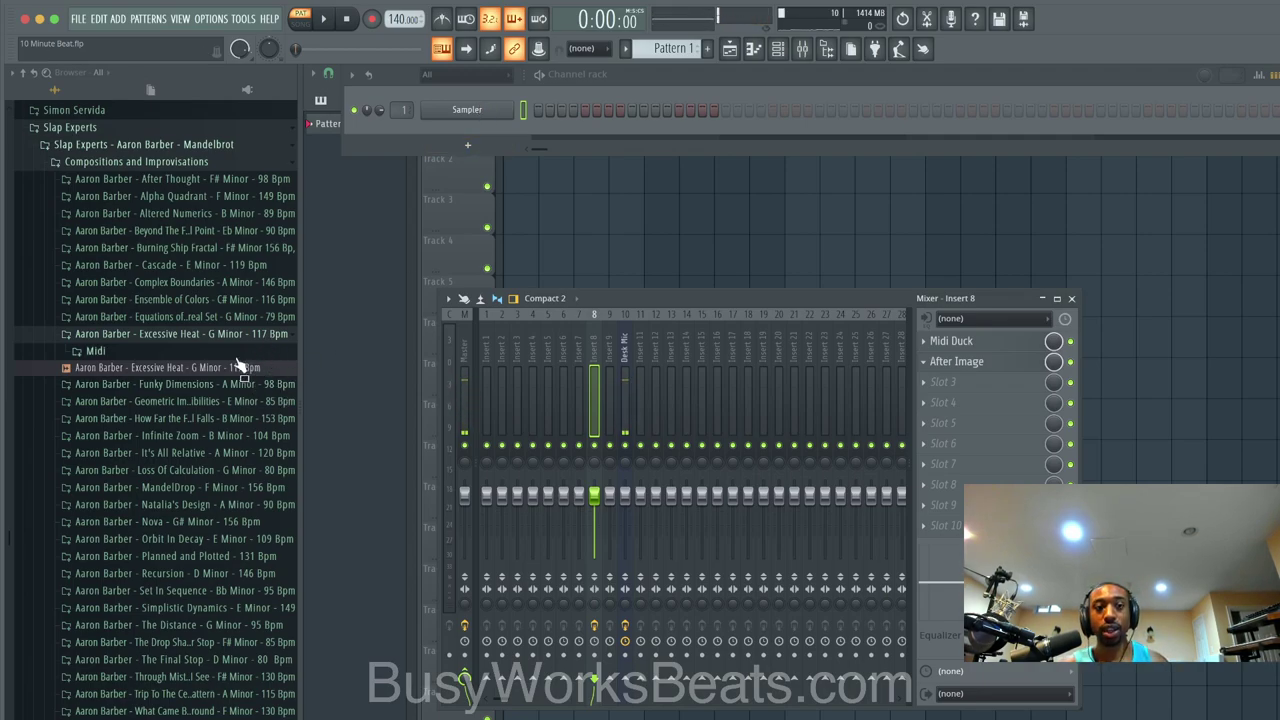
Step: Start the ten-minute countdown in the Master track's BeatTimer and close the plugin window
click(464, 338)
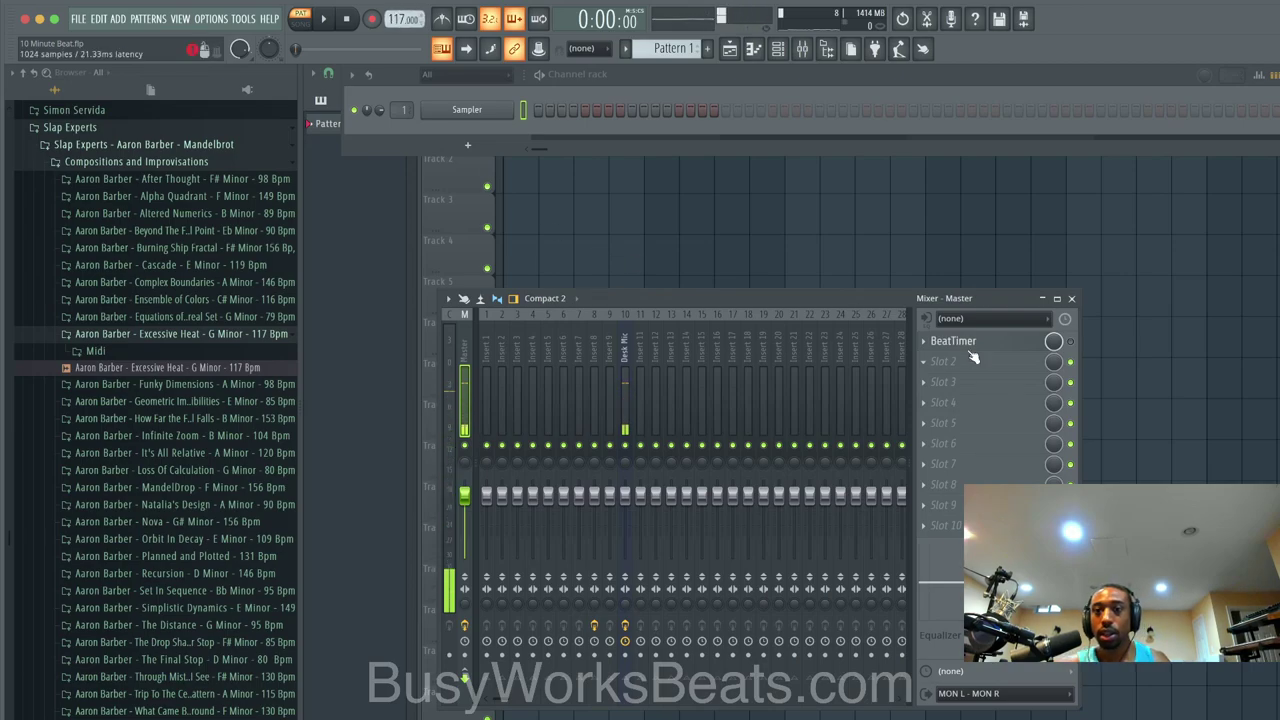
click(1018, 346)
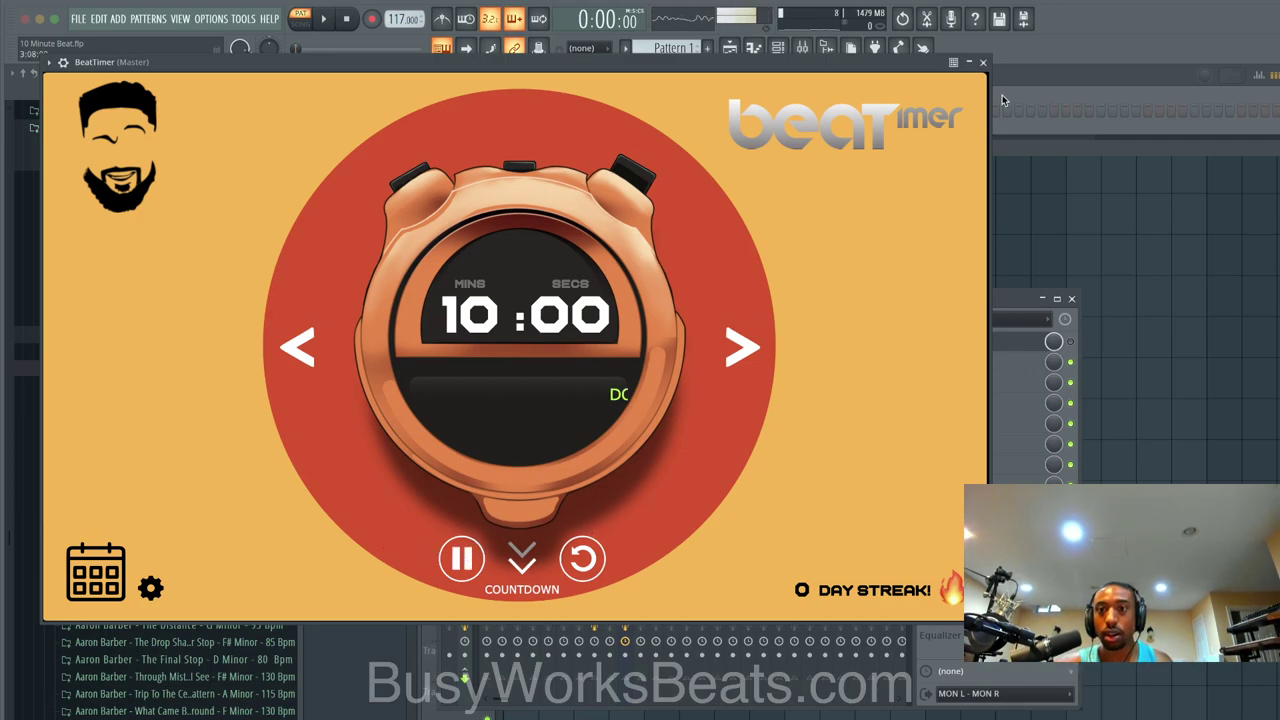
click(983, 63)
Step: Place the "Excessive Heat" sample on Track 2 of the playlist from bar 1, and set the playlist snap to Bar
drag(200, 366, 577, 170)
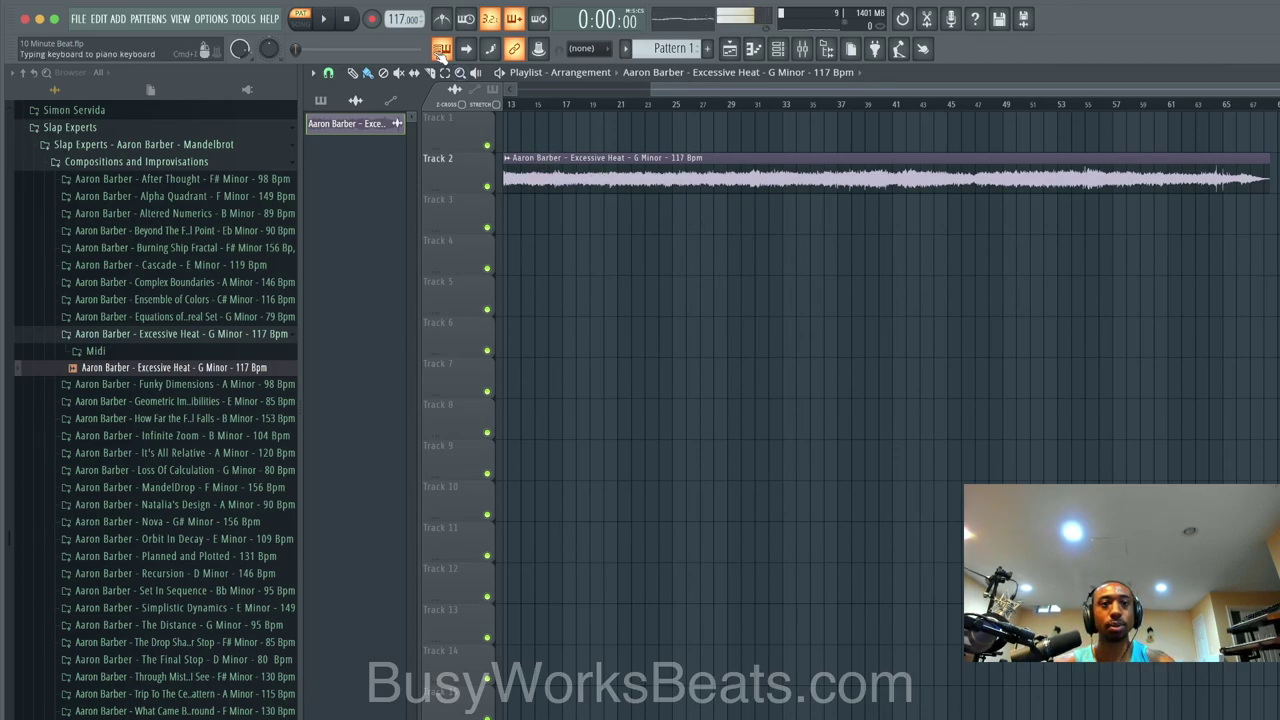
scroll(640, 137, left, 4)
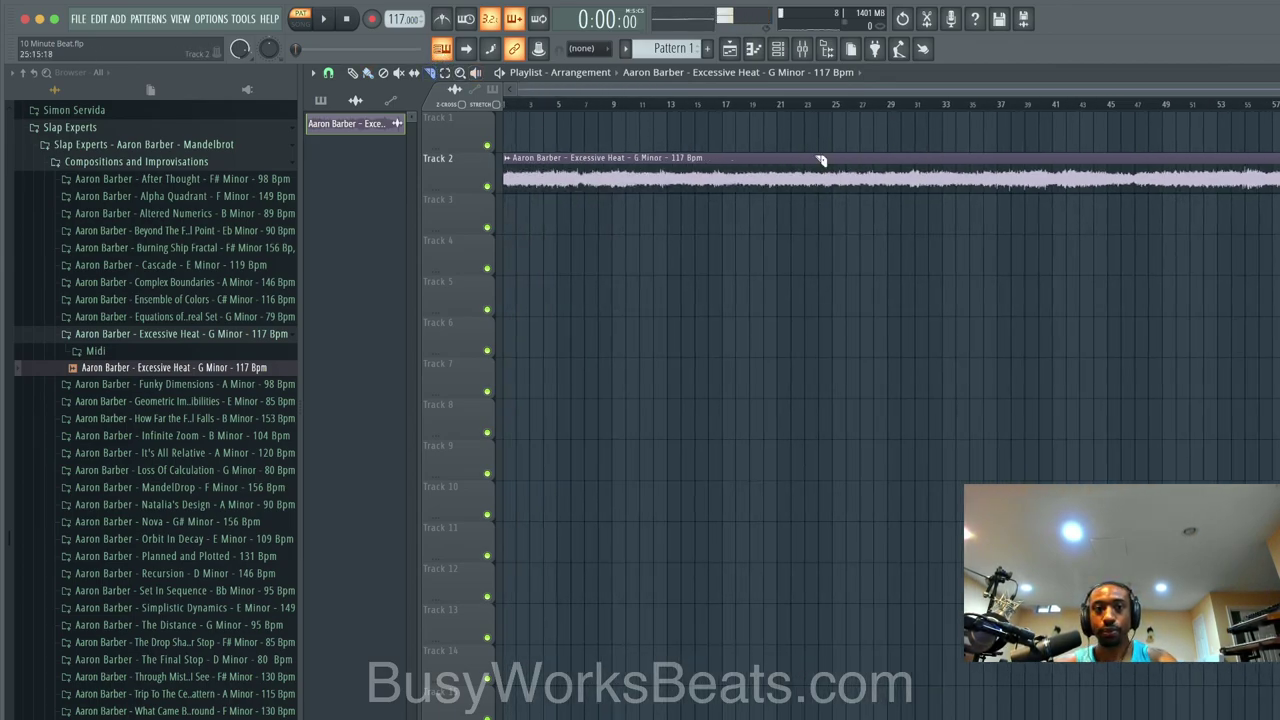
click(328, 73)
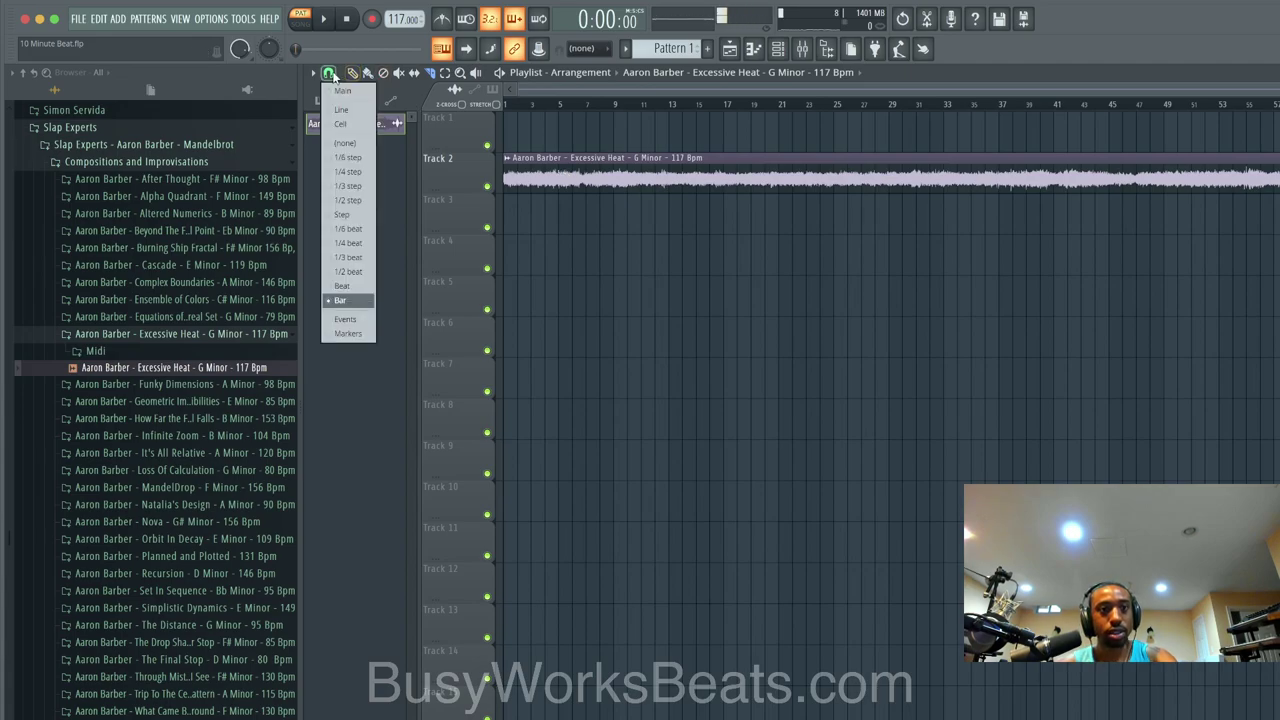
click(349, 300)
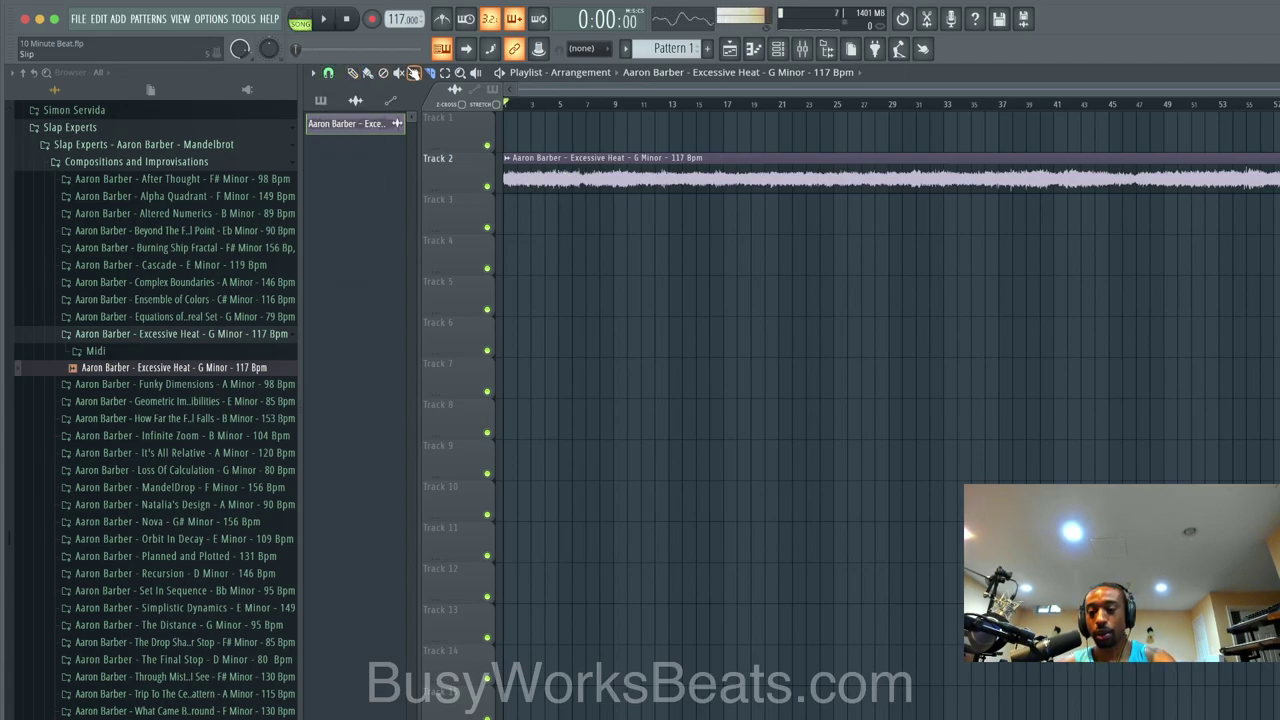
Step: Play the arrangement with the metronome, slice the Track 2 clip at bars 5 and 9, and delete everything after bar 9
scroll(597, 217, up, 2)
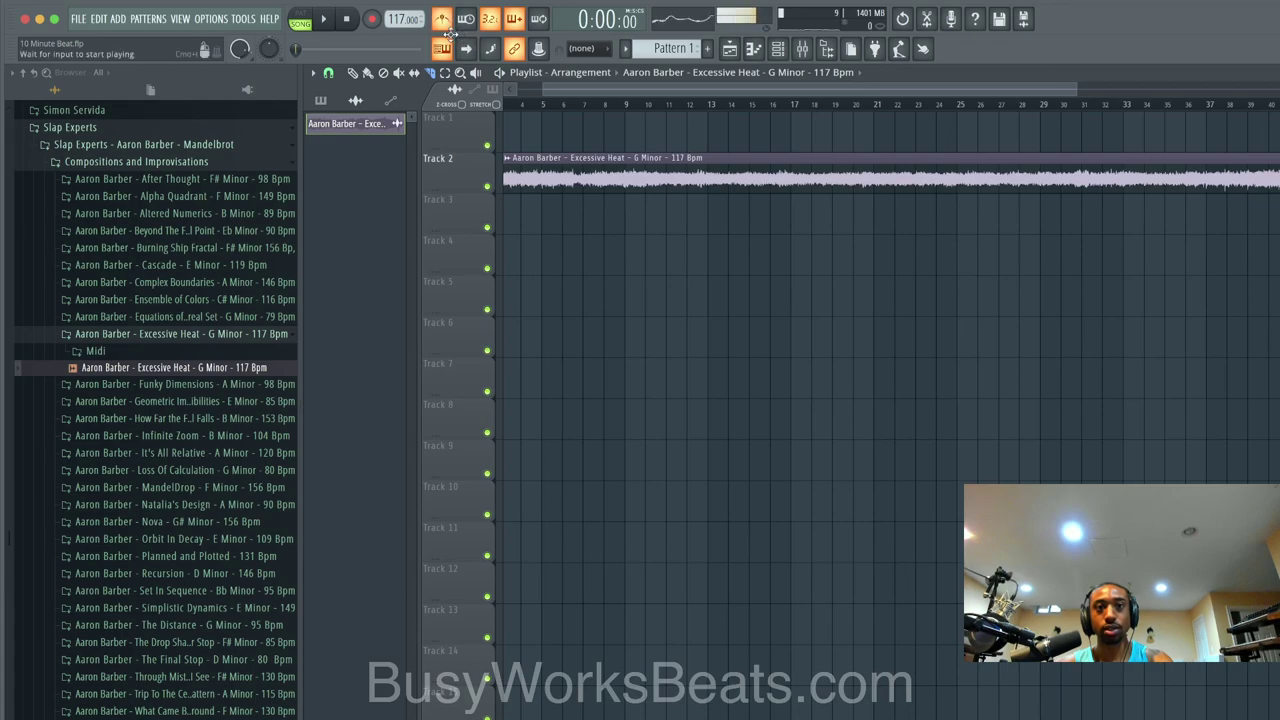
key(space)
scroll(557, 161, up, 3)
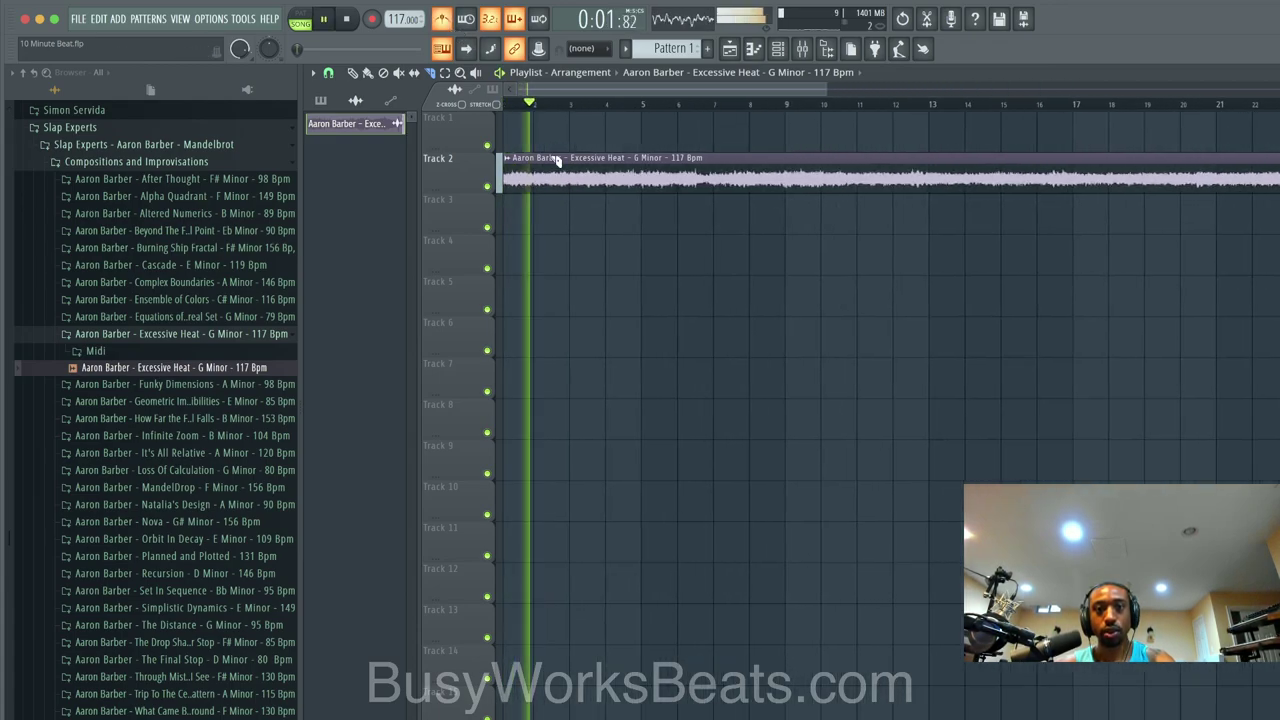
shift+click(649, 171)
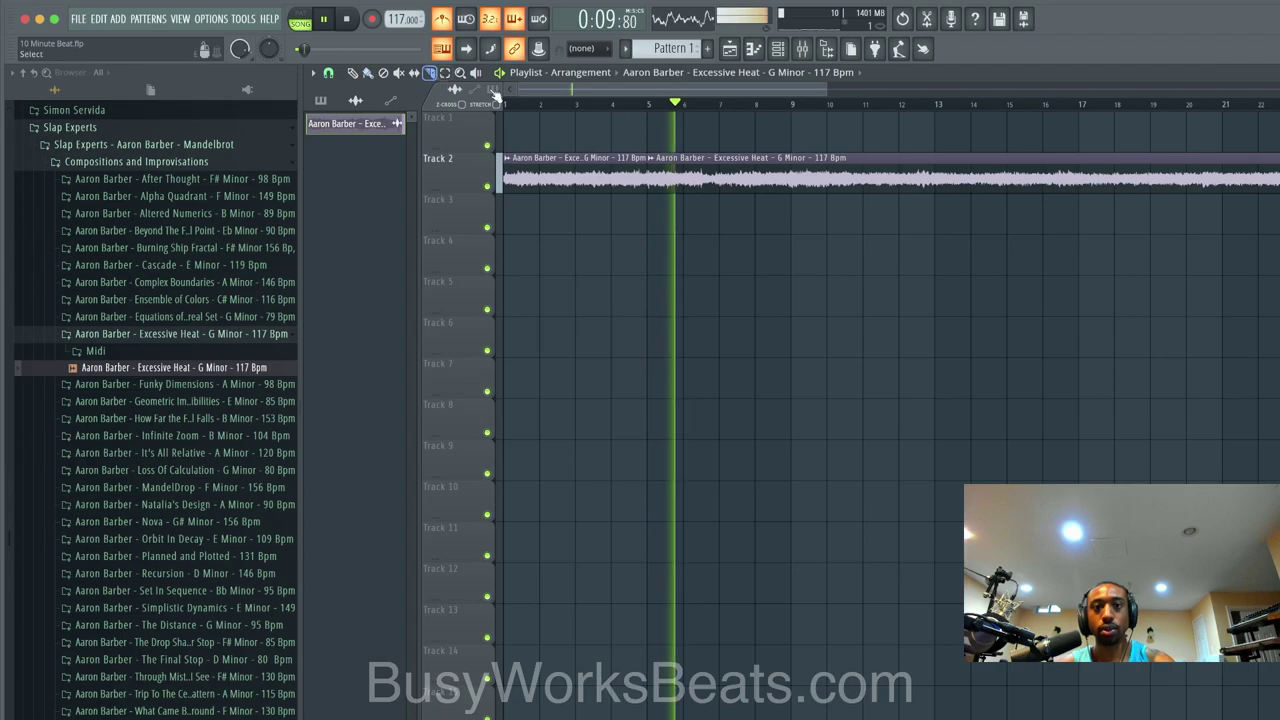
click(771, 183)
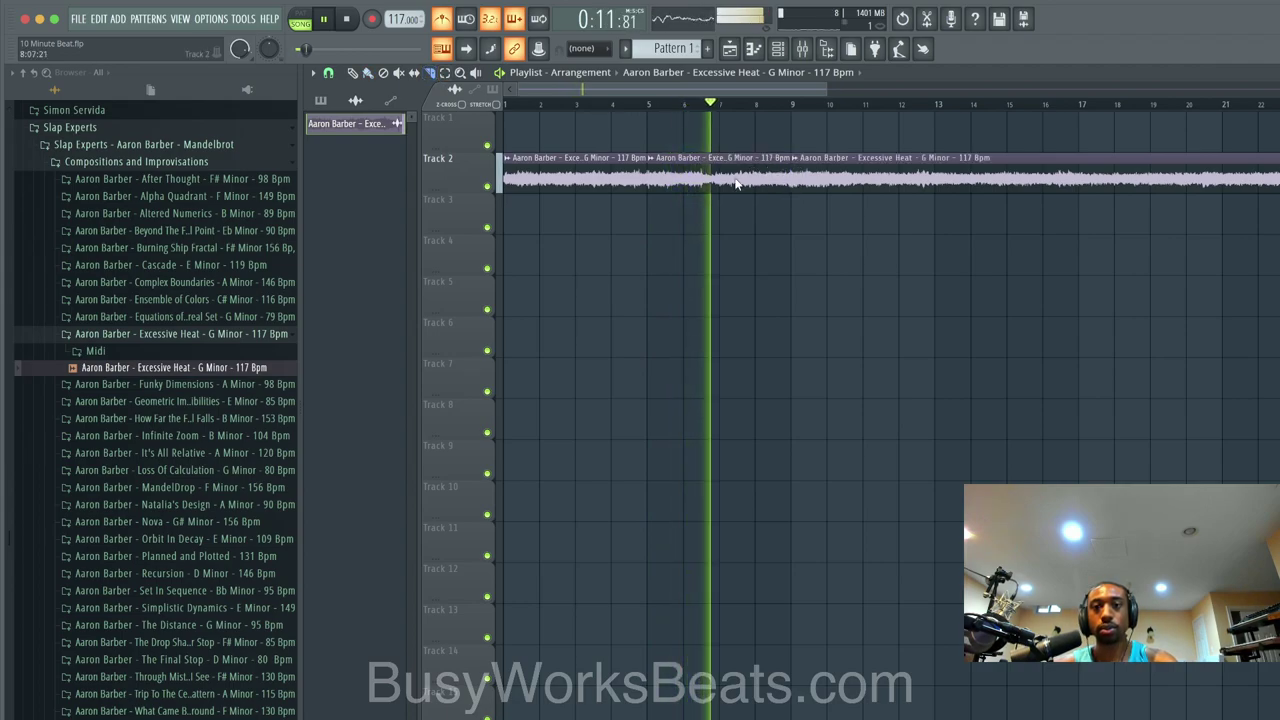
click(367, 72)
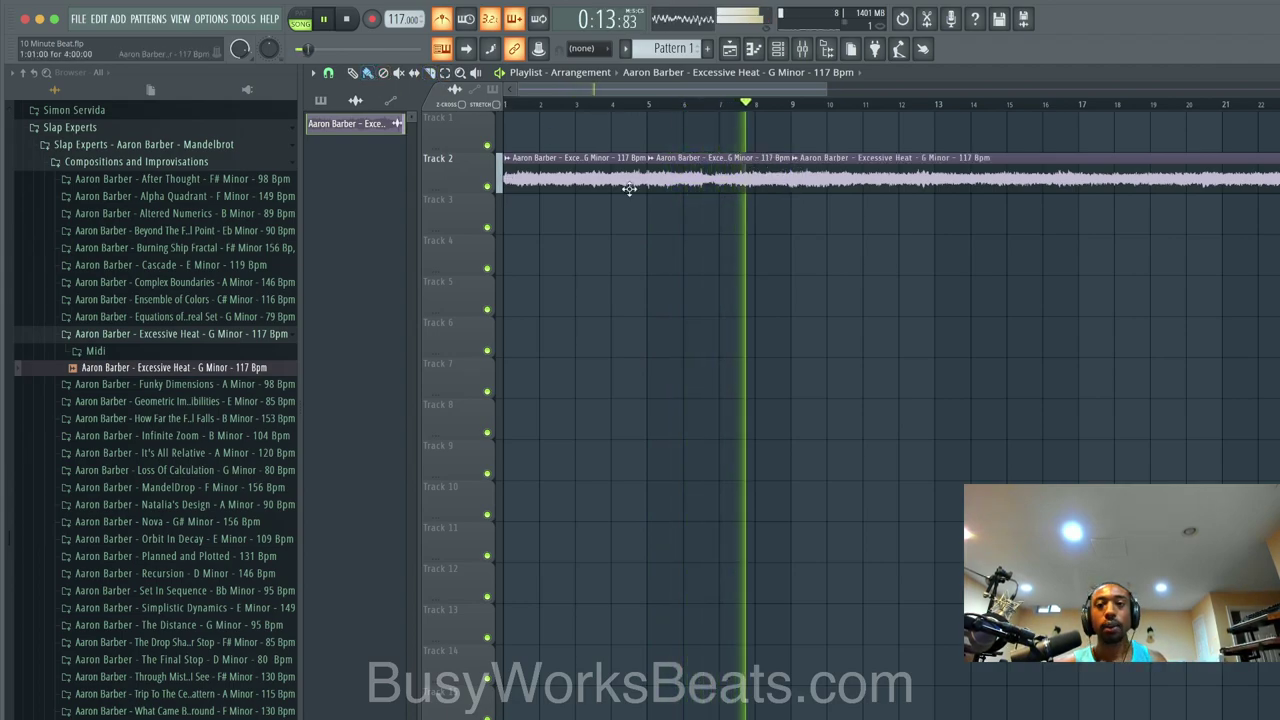
key(space)
right_click(815, 186)
Step: Make each of the two four-bar slices on Track 2 a unique sample, saving both under the suggested file names
click(655, 160)
click(807, 187)
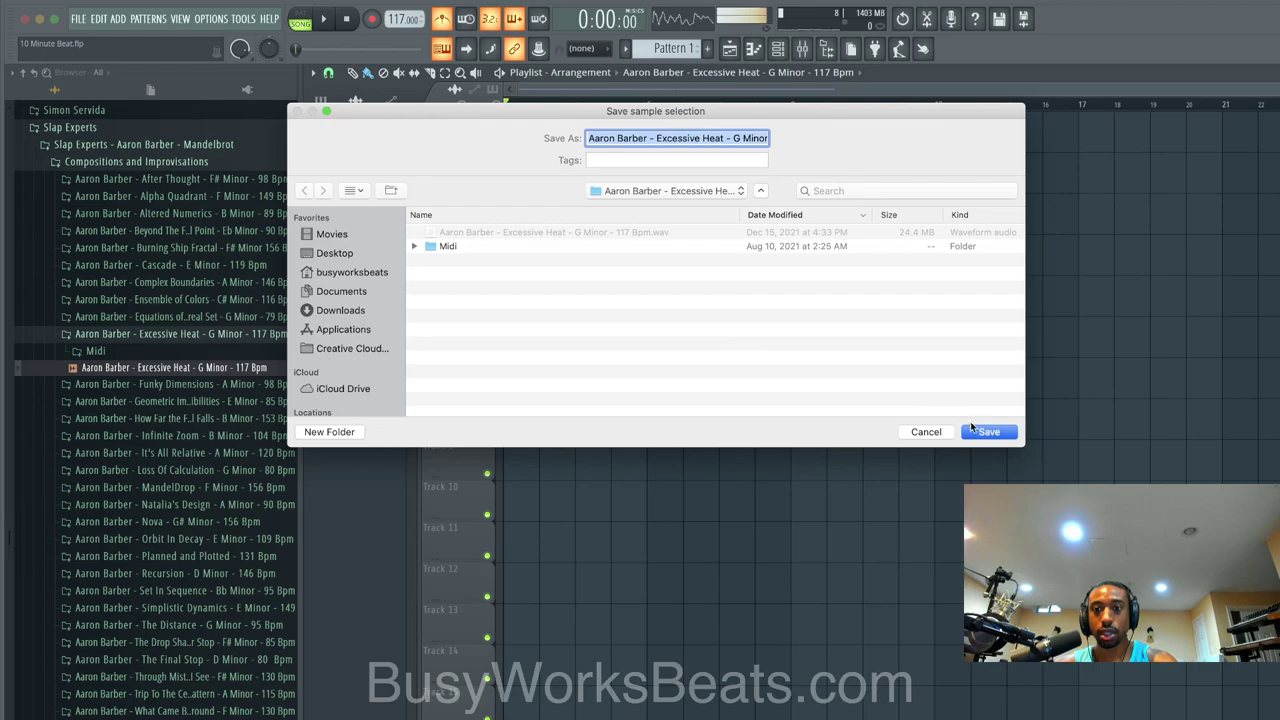
click(973, 429)
right_click(507, 159)
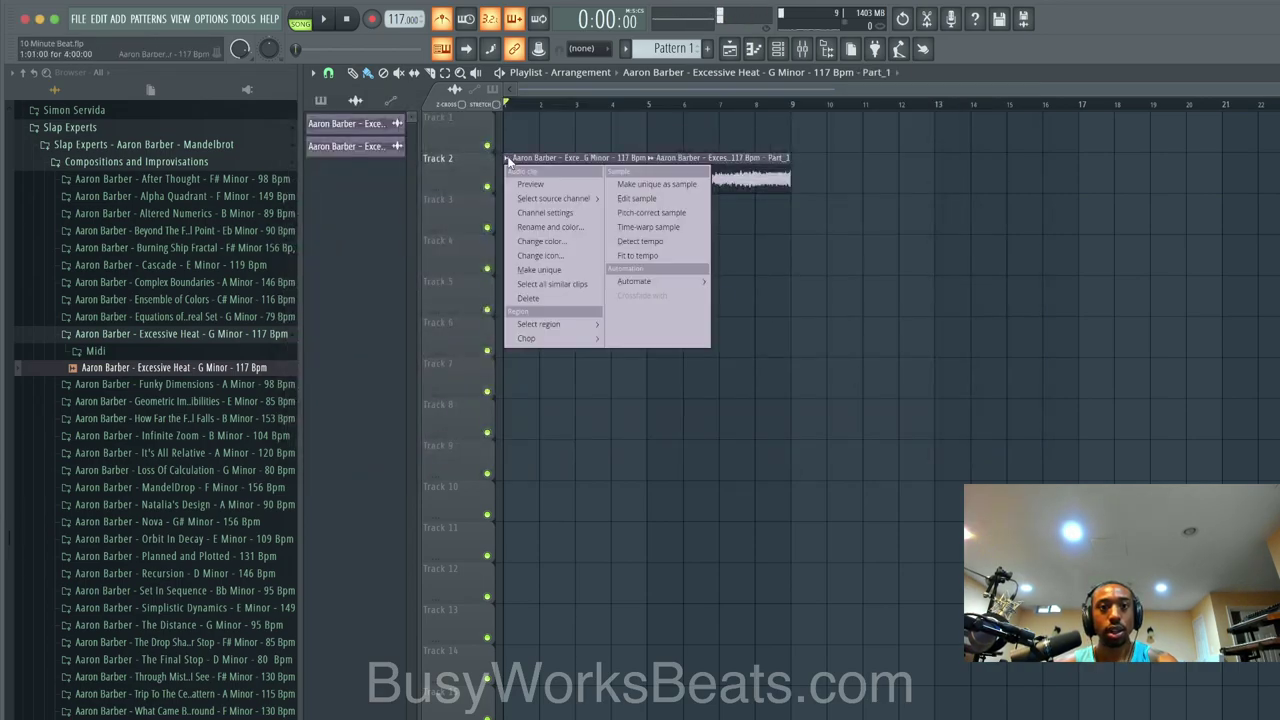
click(641, 197)
click(778, 437)
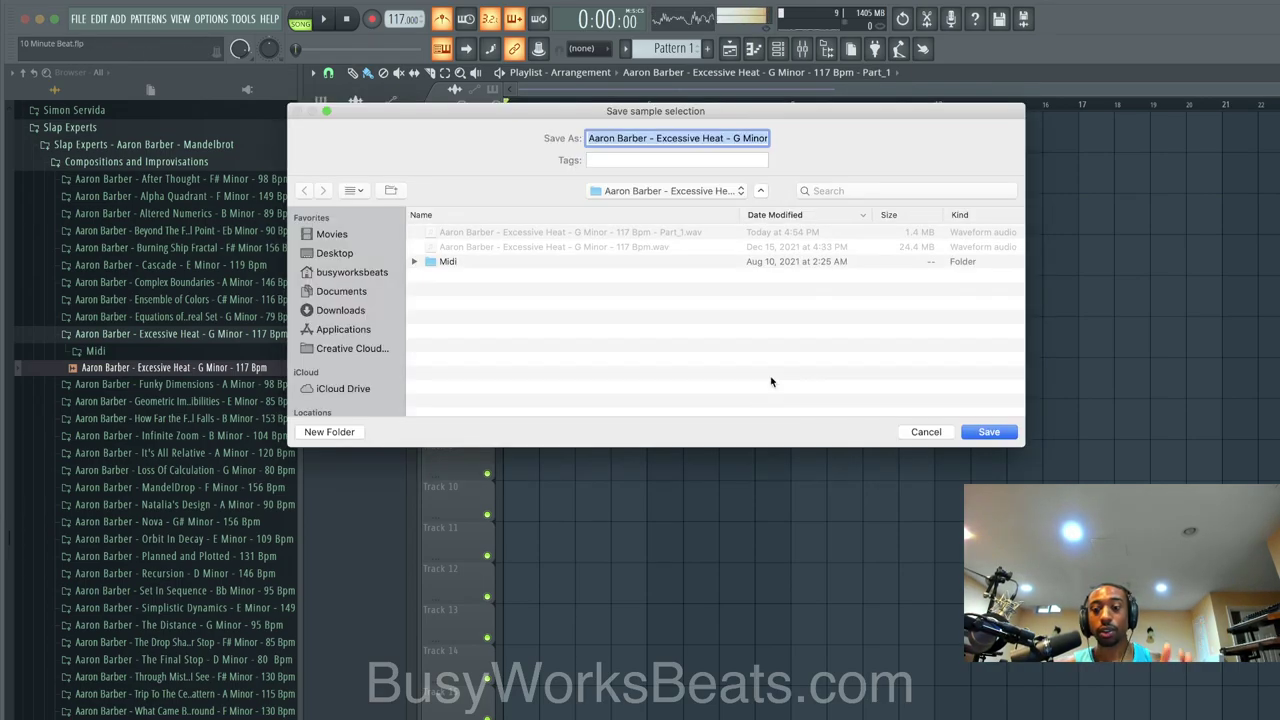
key(Return)
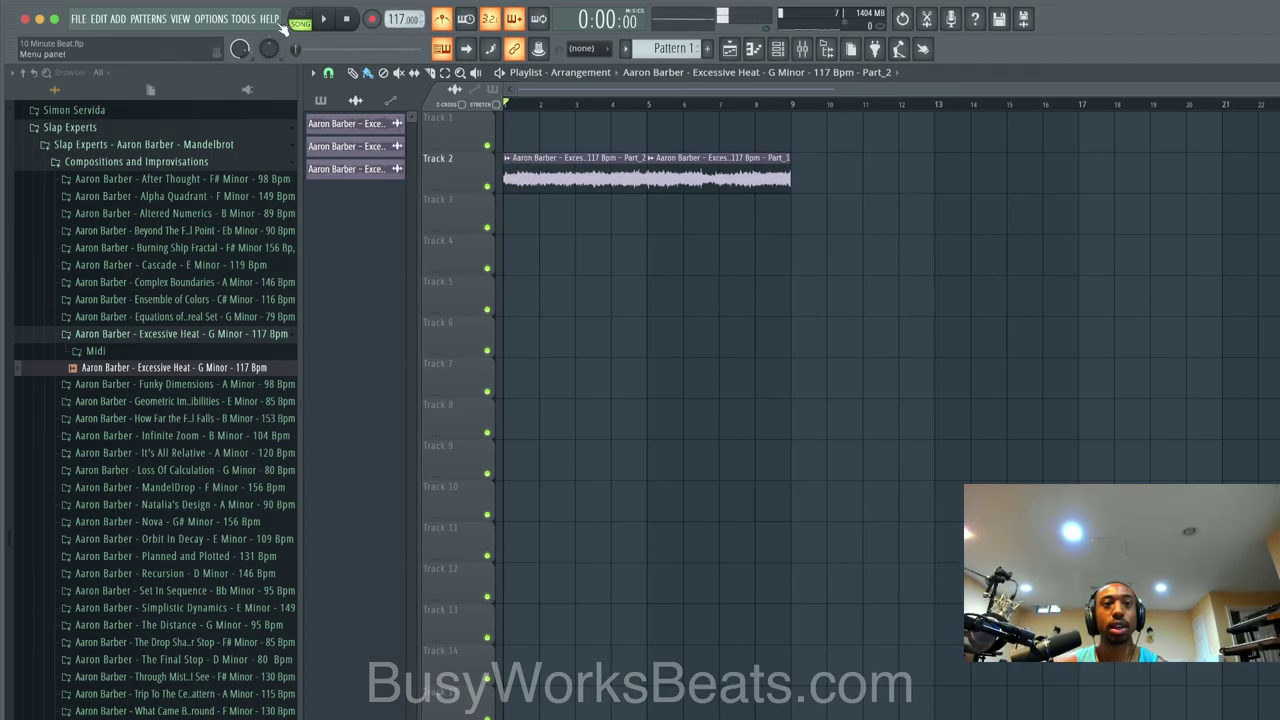
Step: Run the macro that switches all audio clips to realtime stretching
click(243, 19)
mouse_move(274, 64)
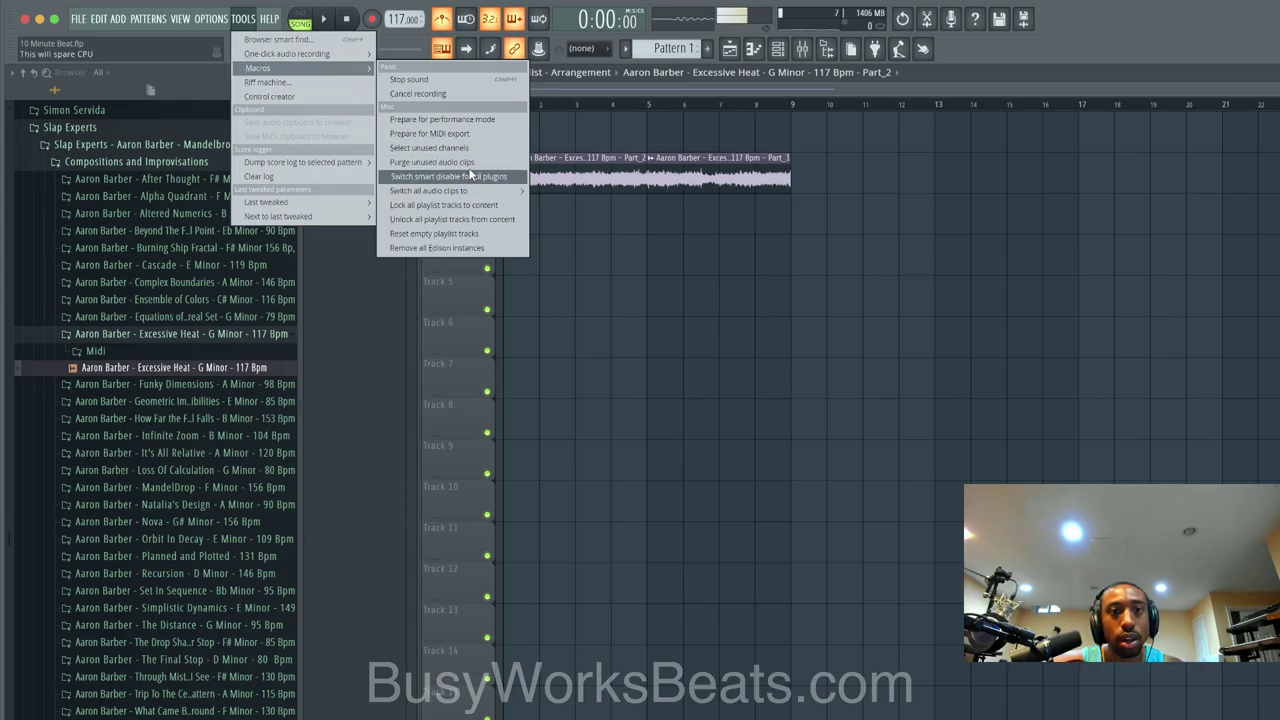
mouse_move(466, 193)
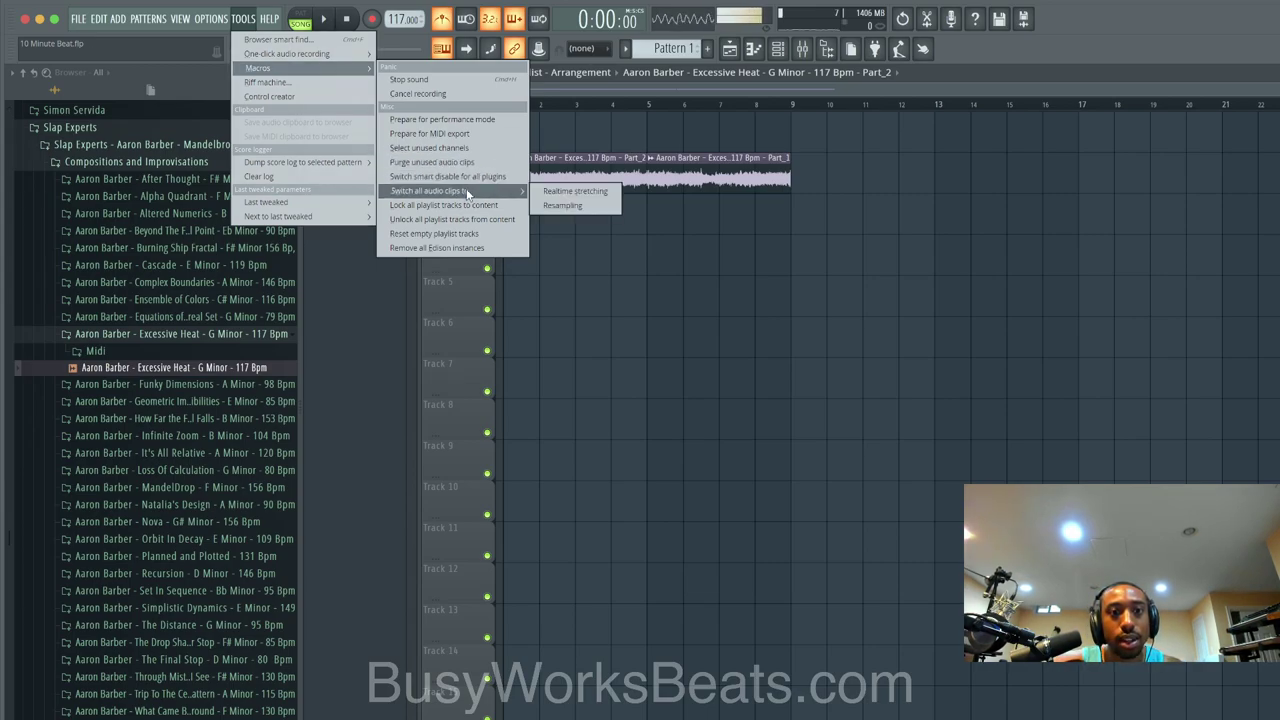
click(576, 192)
click(779, 431)
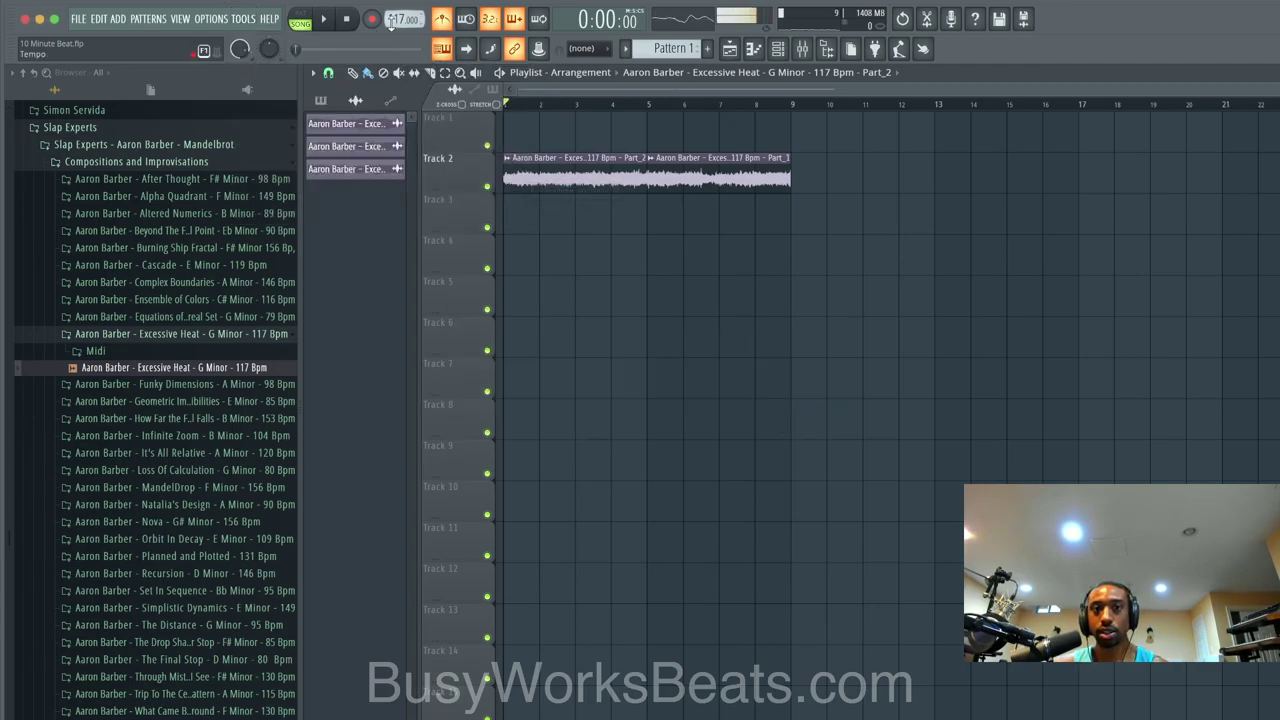
Step: Raise the project tempo to 135 BPM while listening to the two slices
drag(391, 22, 391, 10)
key(space)
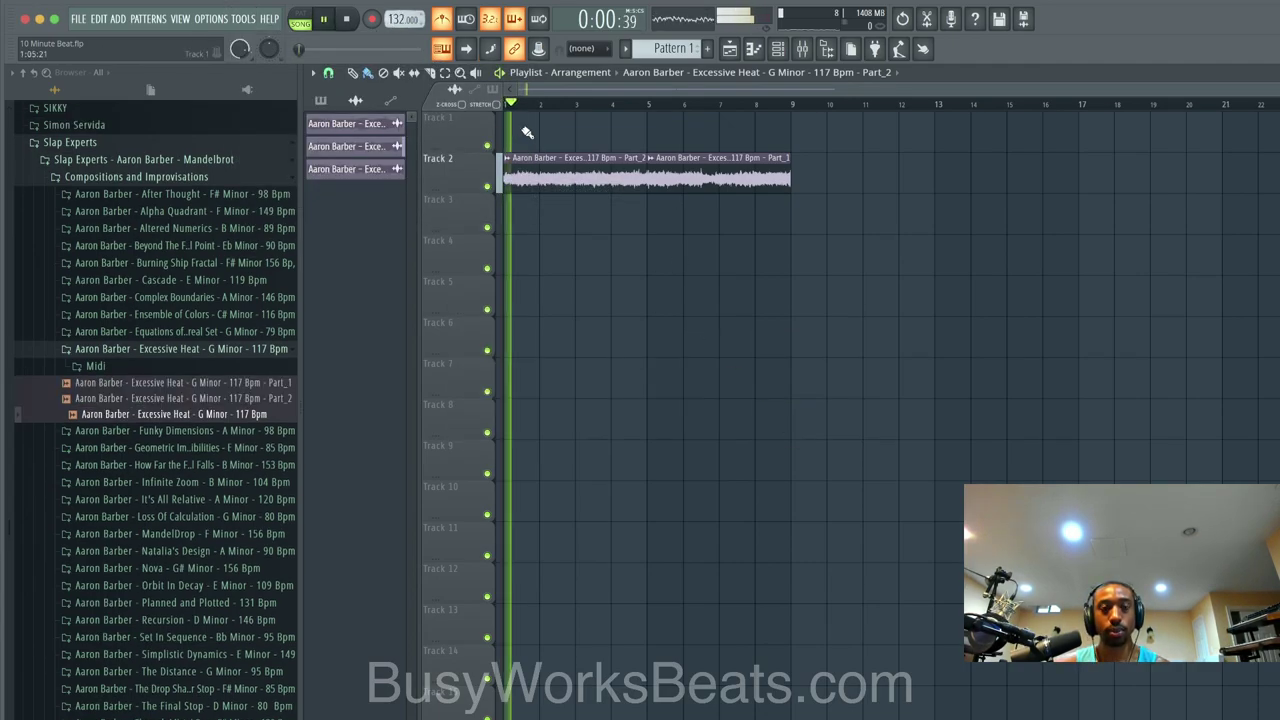
drag(396, 22, 396, 39)
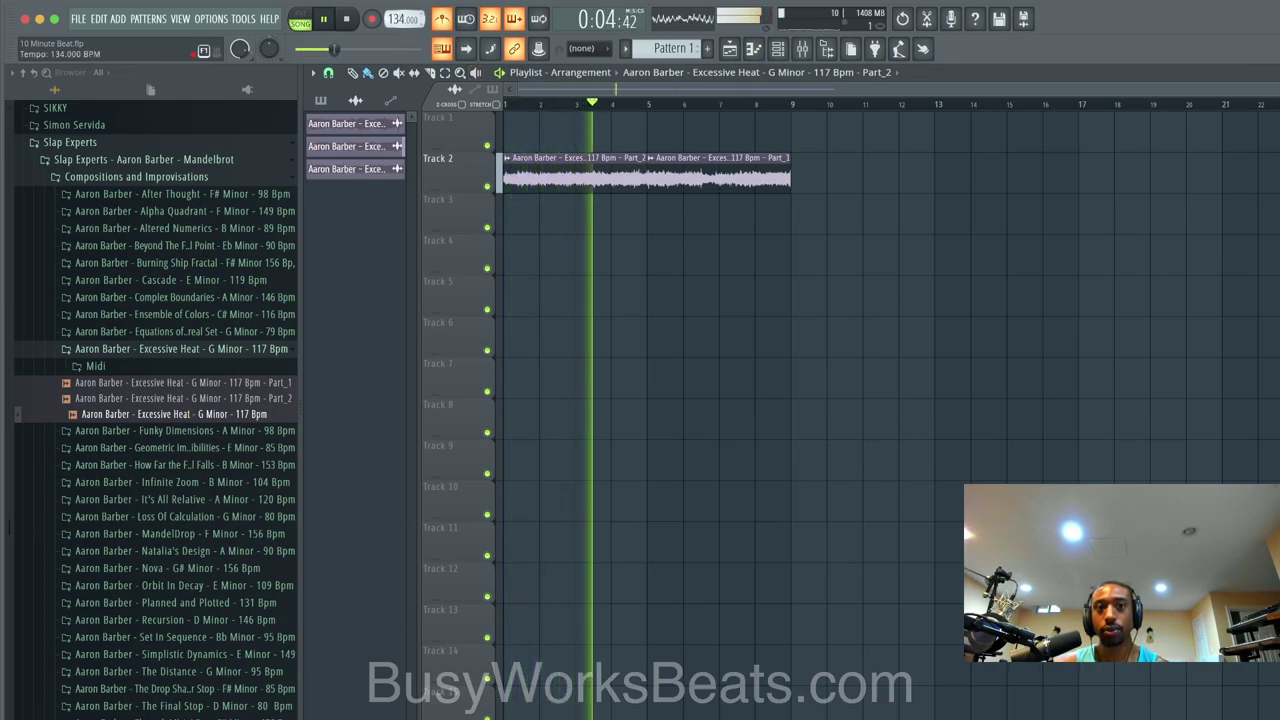
scroll(403, 18, up, 1)
key(space)
Step: Set the Part_2 clip's time stretching to Stretch Pro with a formant shift of -300 cents, and play it back
click(507, 158)
click(535, 198)
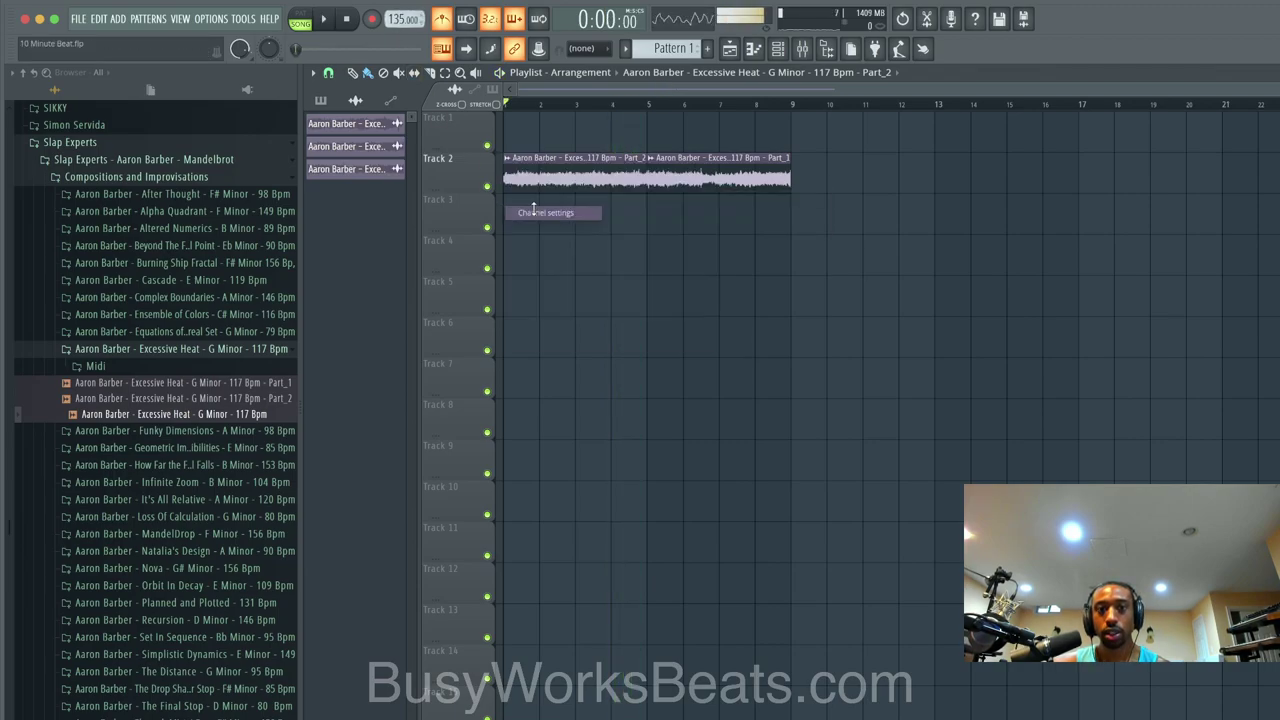
click(730, 255)
click(745, 310)
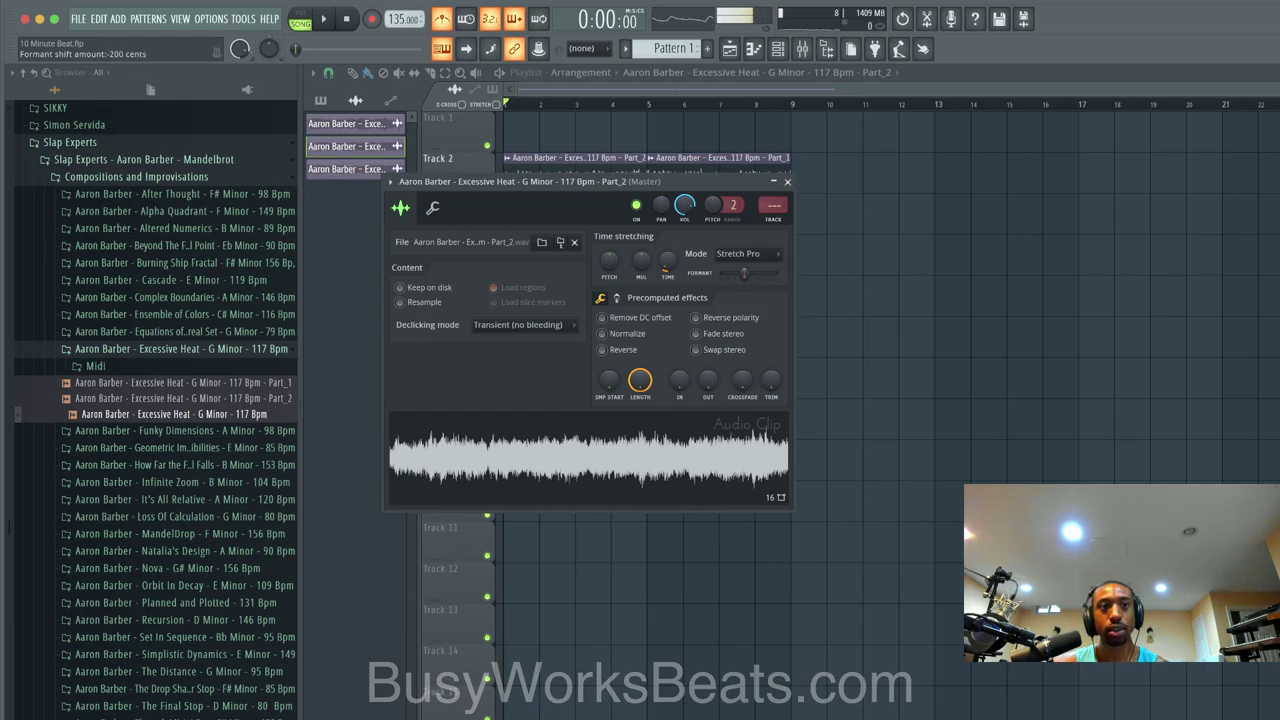
key(space)
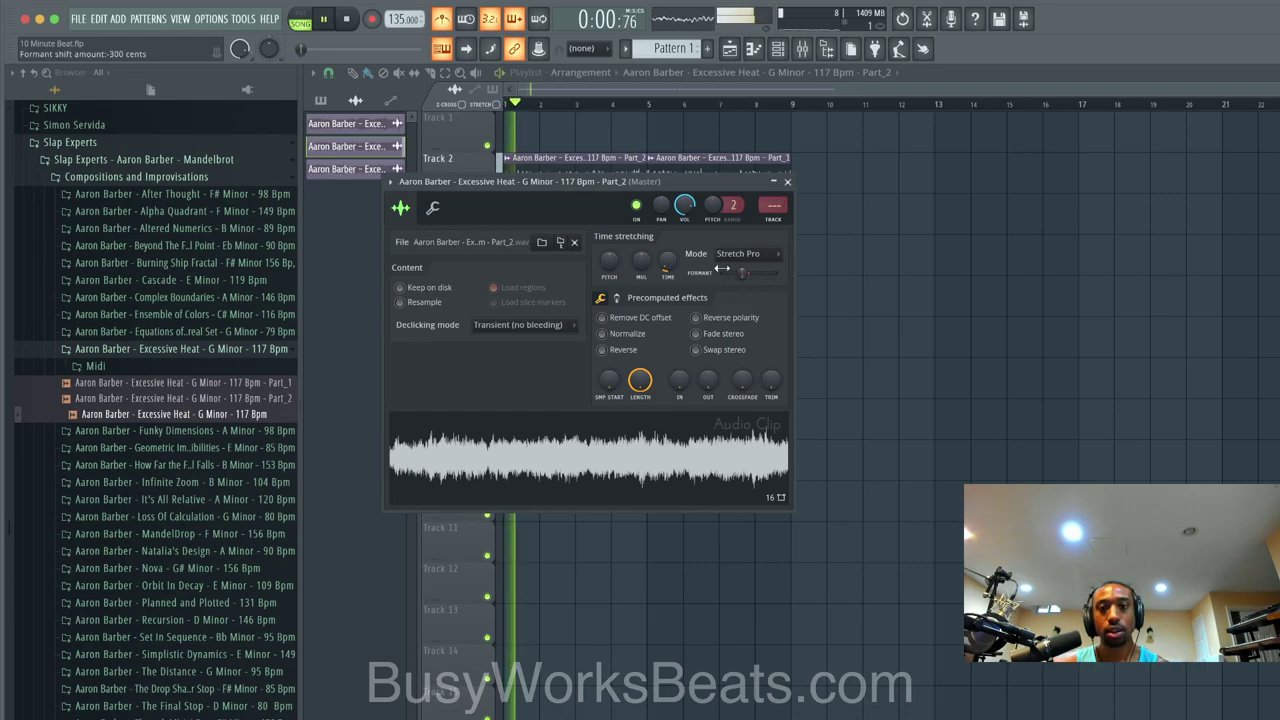
key(Escape)
Step: Set the Part_1 clip's time stretching to Stretch Pro with a formant shift of -300 cents
click(651, 158)
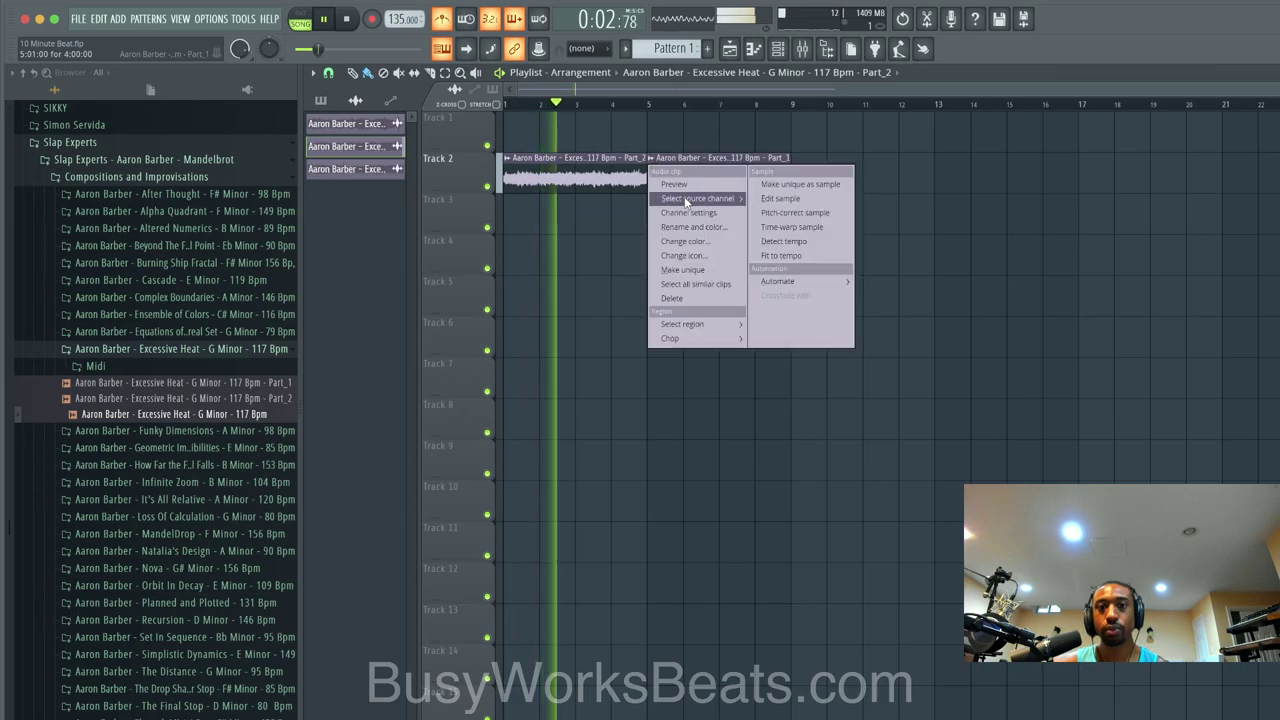
click(670, 198)
click(740, 236)
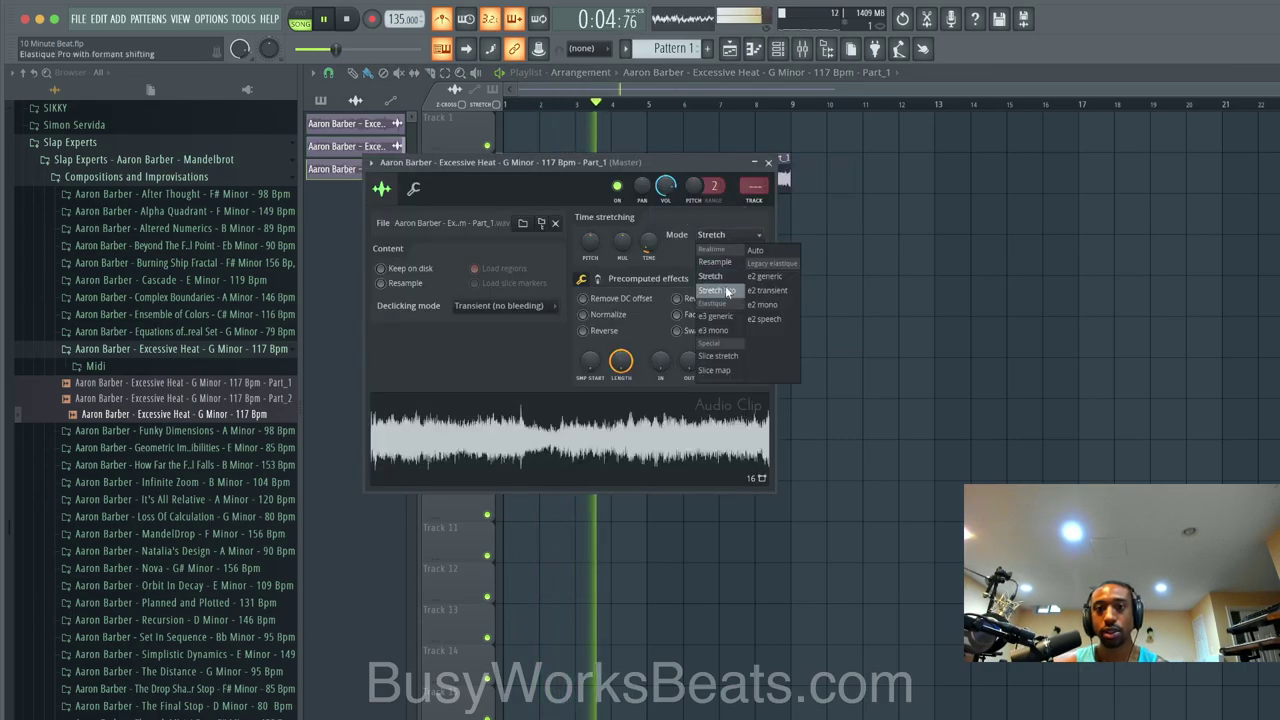
click(723, 280)
key(space)
drag(729, 253, 722, 253)
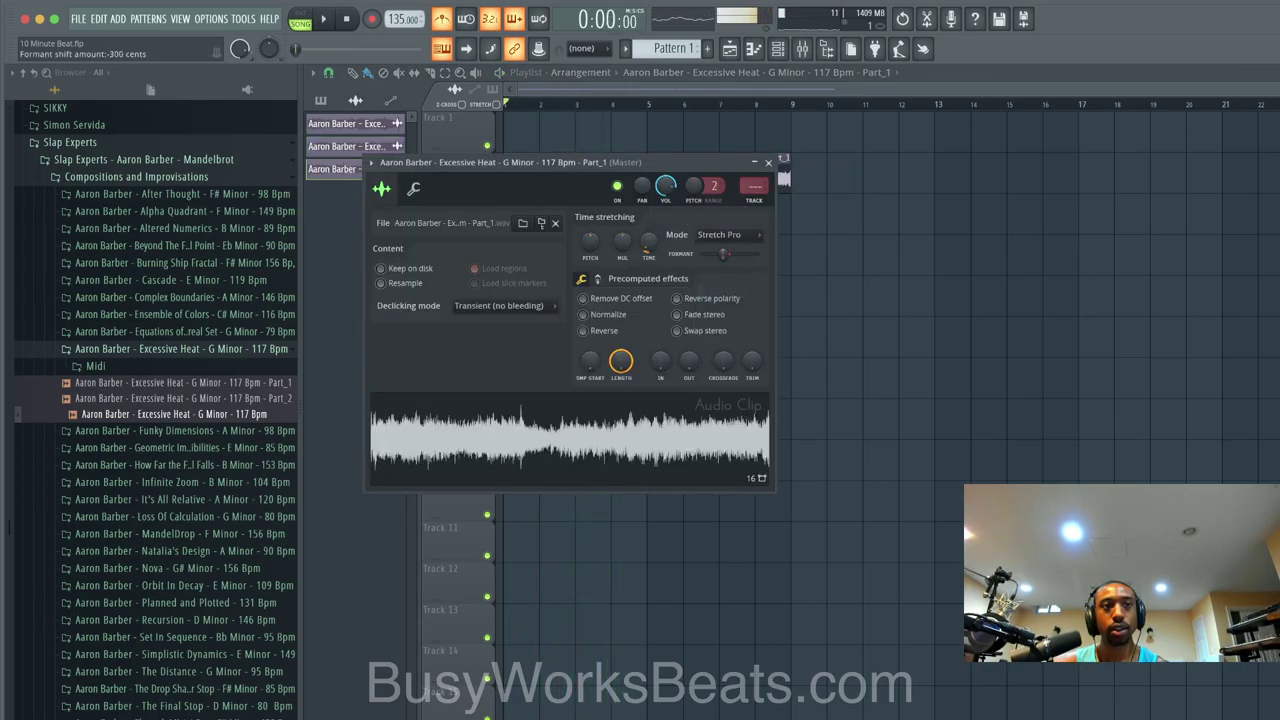
Step: Play back the retimed slices, close the Part_1 settings, and assign the three audio clip channels to free mixer tracks
key(space)
click(768, 162)
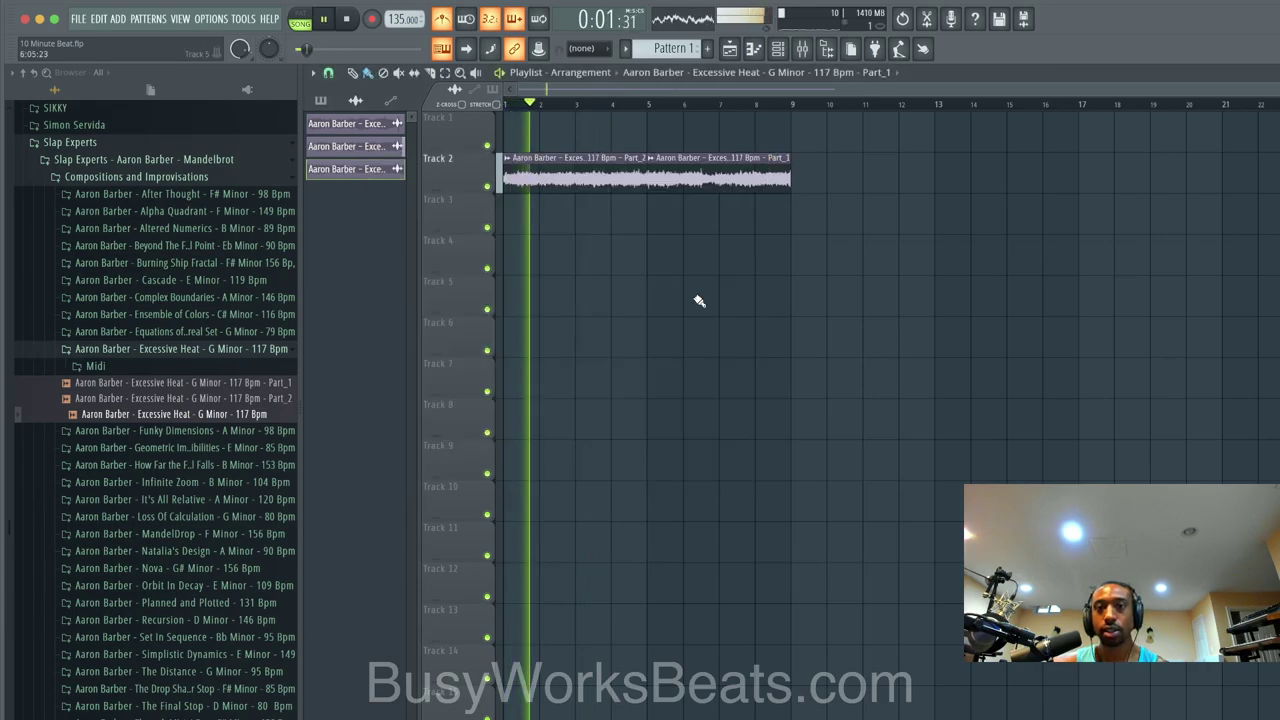
click(778, 49)
key(space)
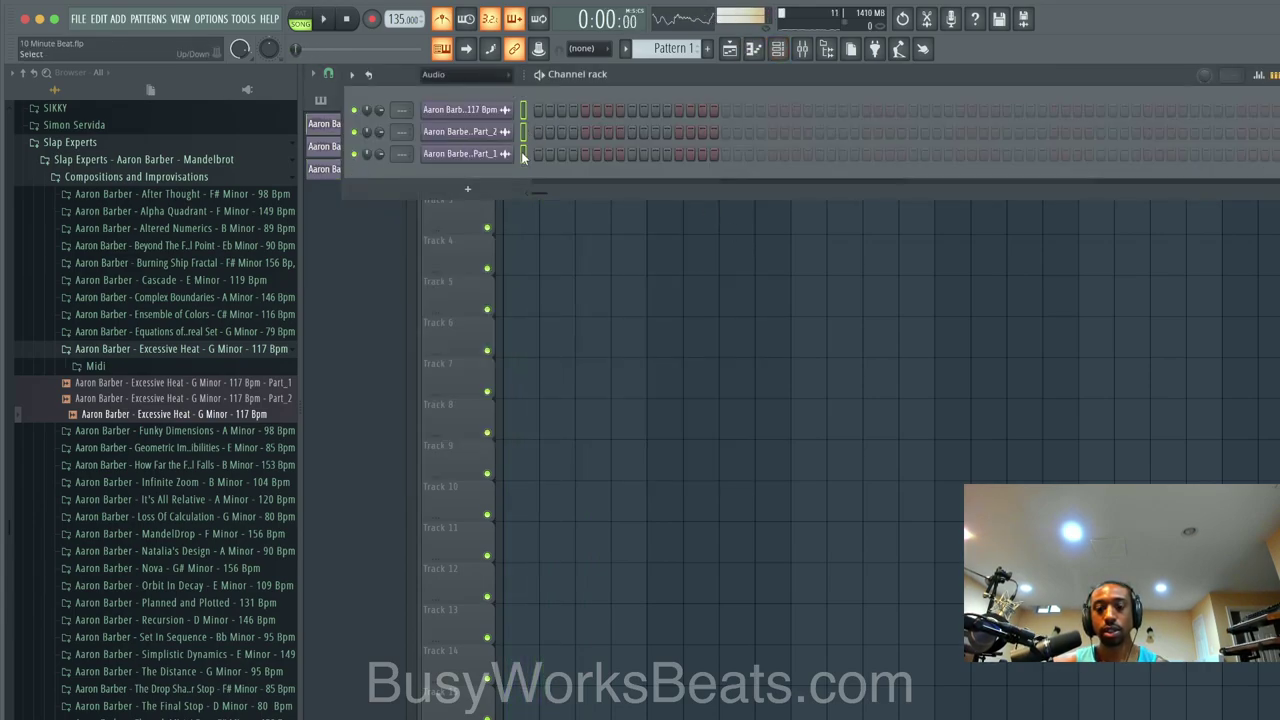
key(ctrl+l)
Step: Rename mixer insert 5 as SAMPLE
click(550, 330)
right_click(553, 315)
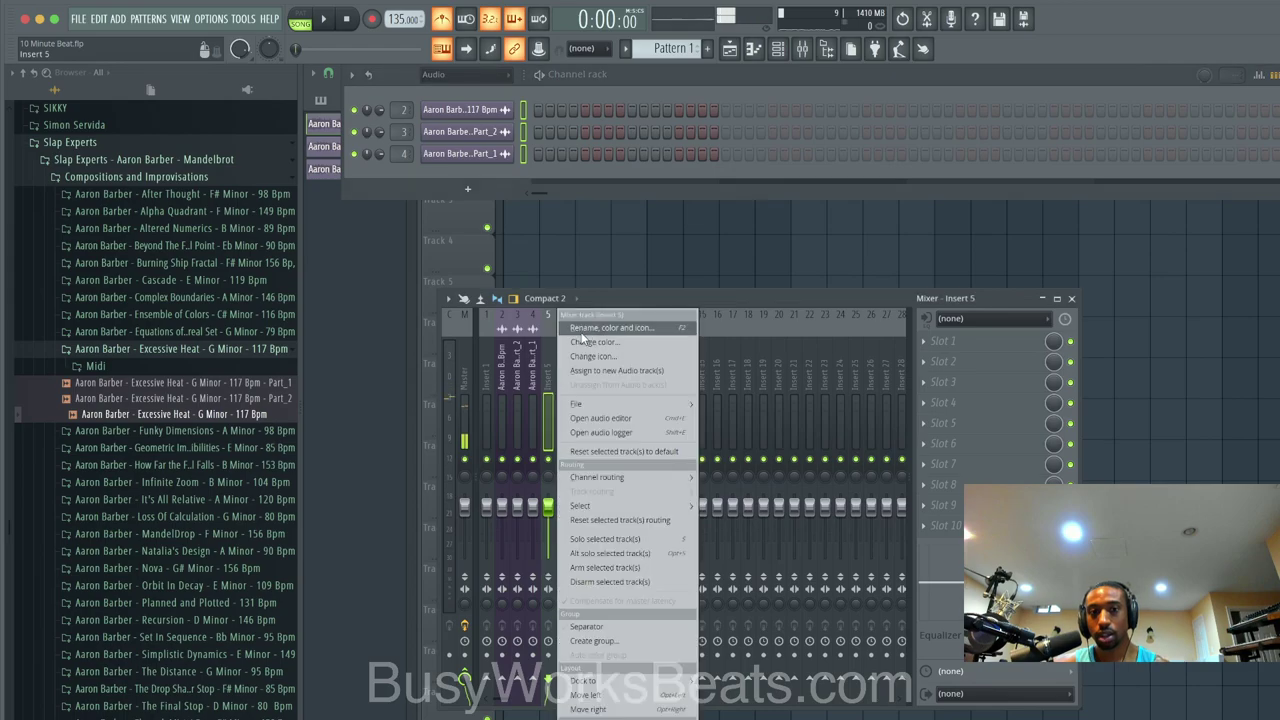
click(585, 328)
text(SAMLP)
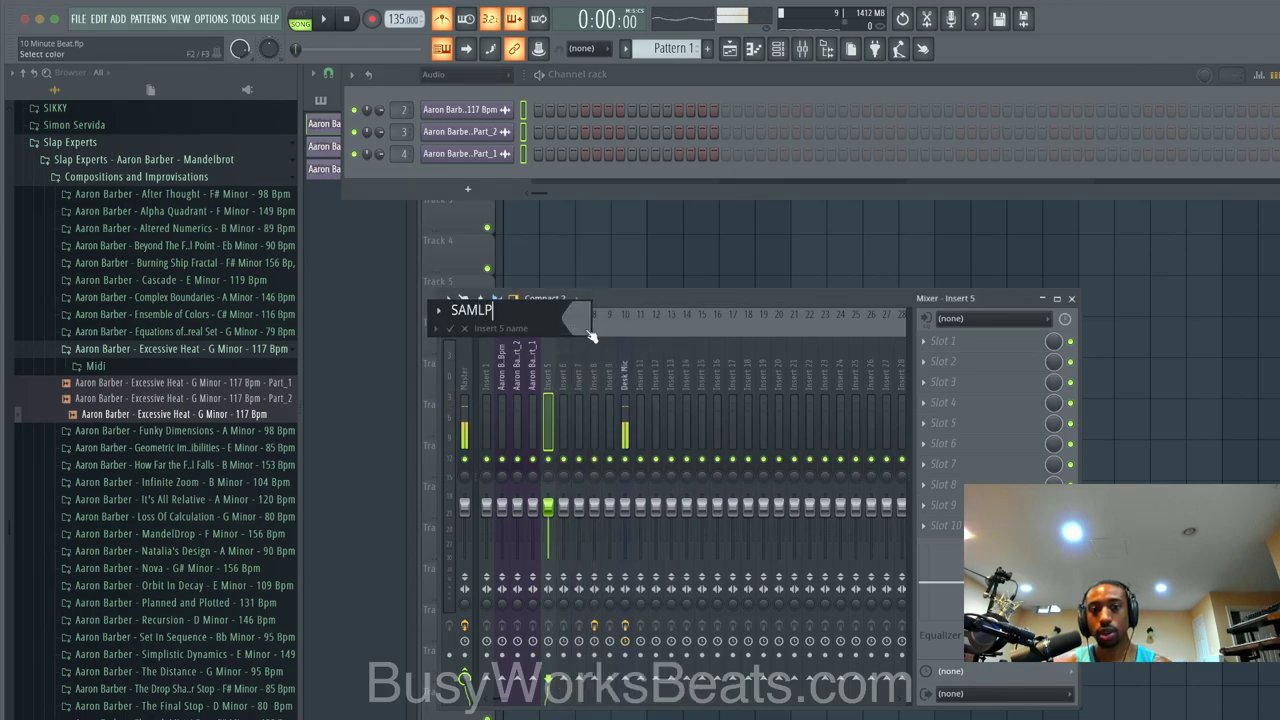
text(LE)
key(Return)
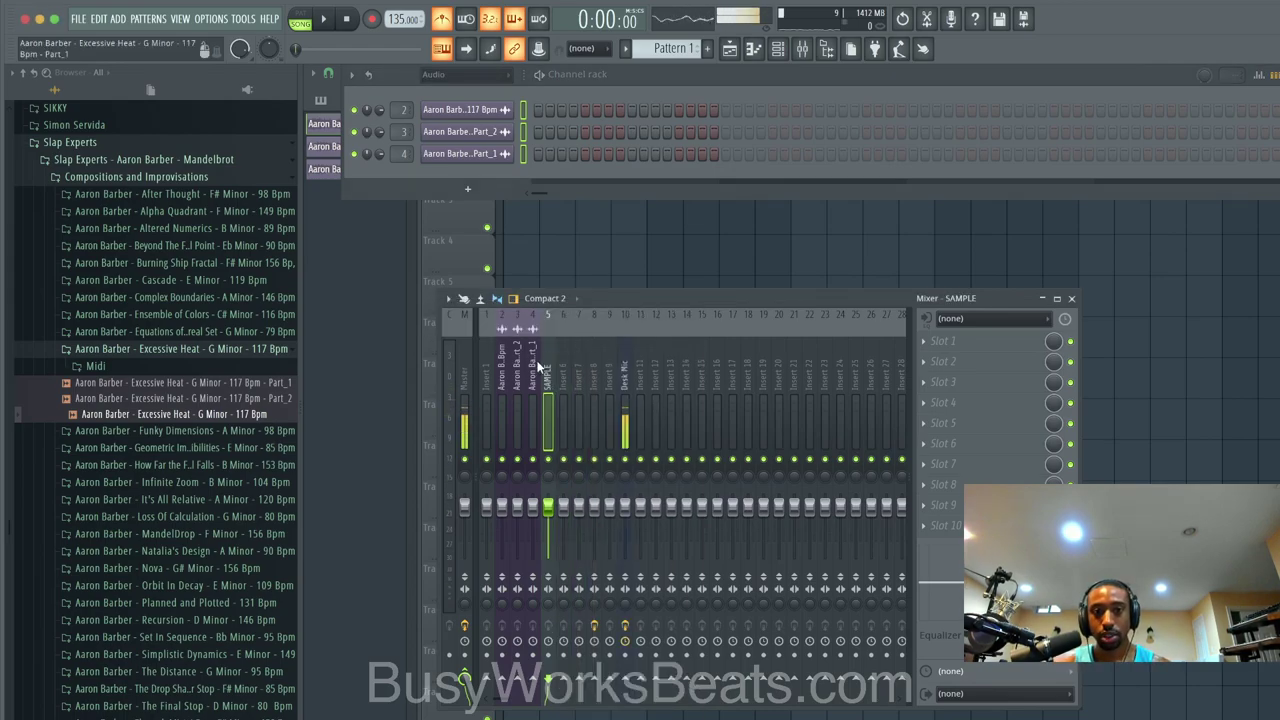
Step: Route the three sample clip tracks only to the SAMPLE mixer track and lower that track's volume during playback
drag(540, 370, 497, 368)
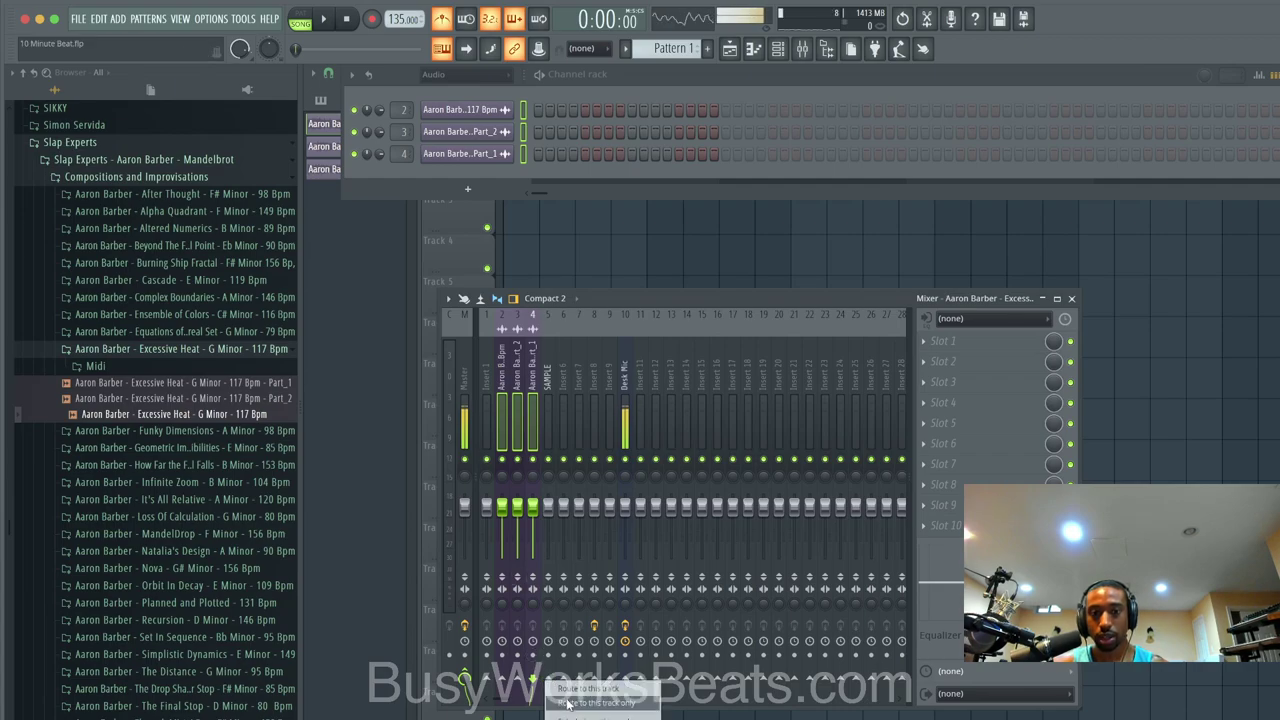
click(546, 407)
key(space)
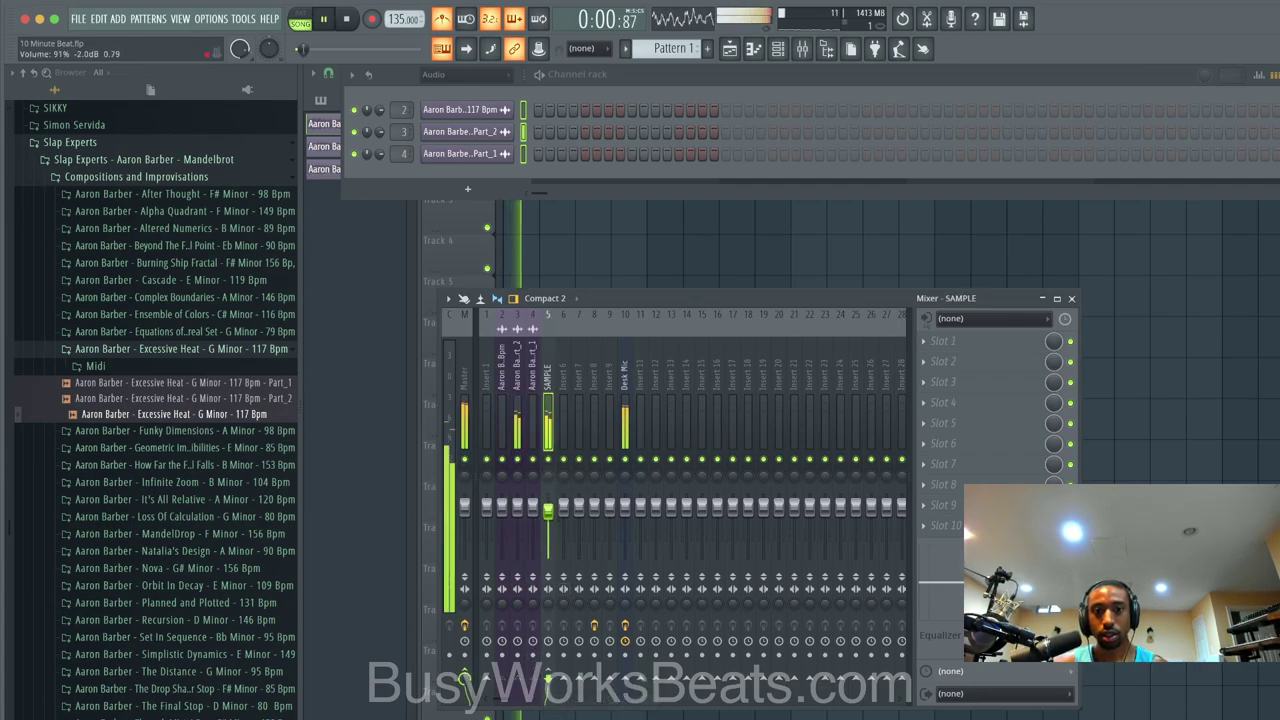
click(566, 211)
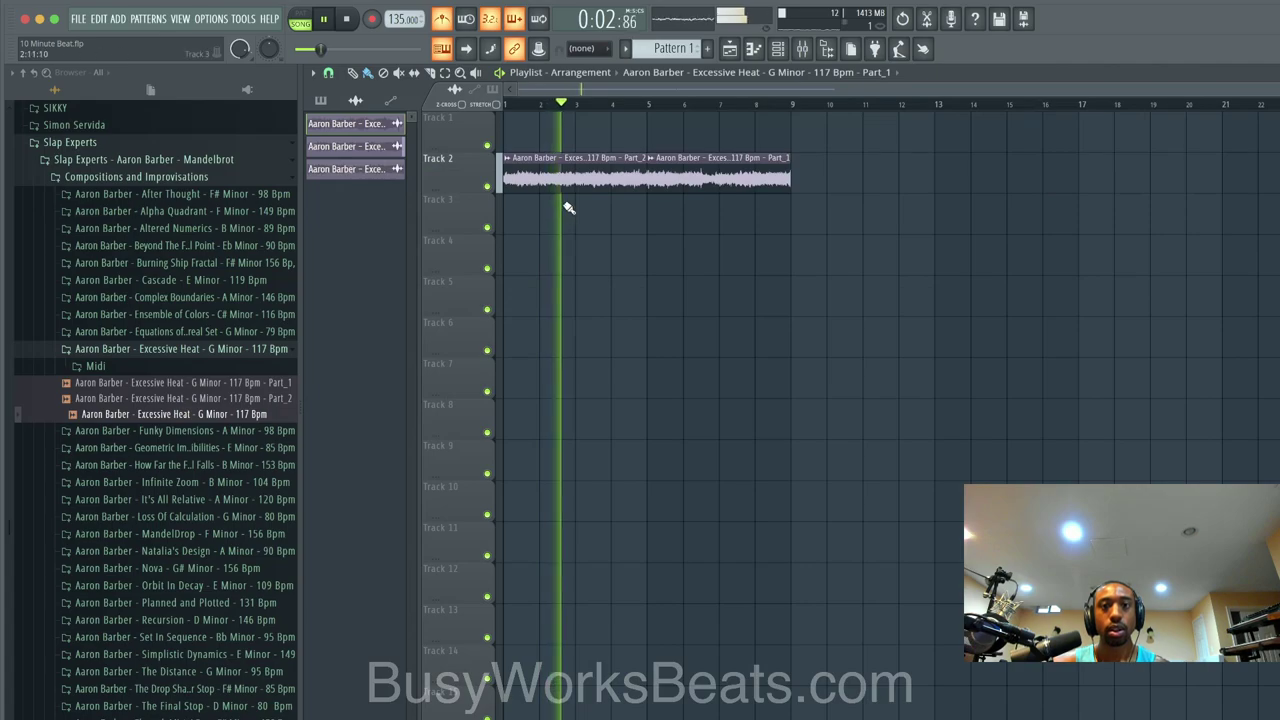
Step: Load OGDV Ballsy 808 (C#) from the Slap Experts Oh Gosh Drumkit Vol. 5 into a new channel
click(136, 176)
click(140, 161)
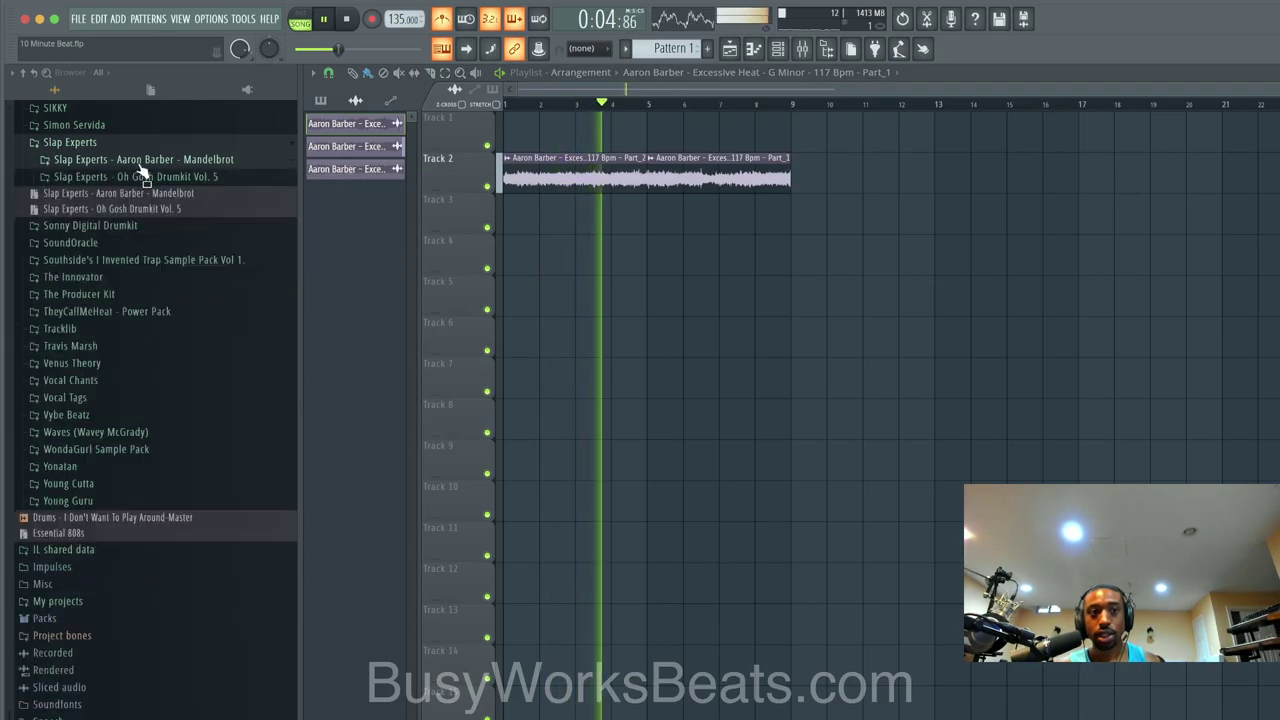
click(201, 176)
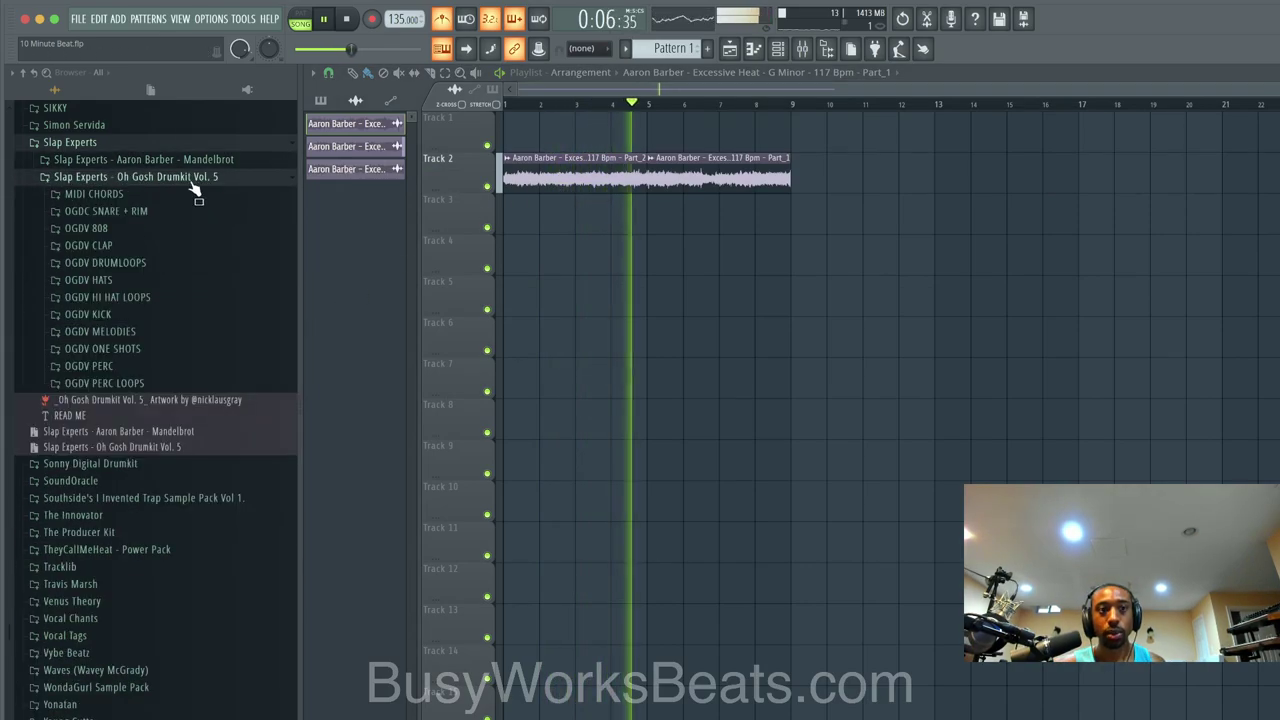
click(156, 230)
click(156, 249)
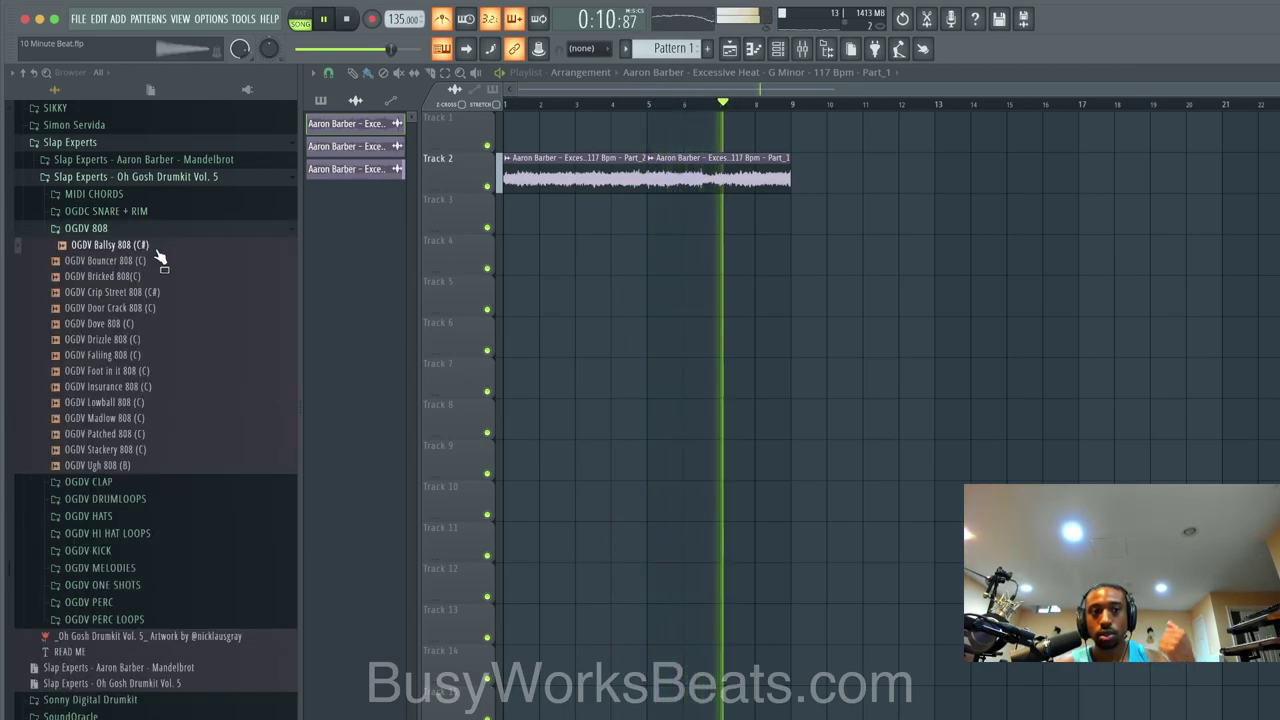
right_click(162, 259)
click(172, 259)
click(170, 228)
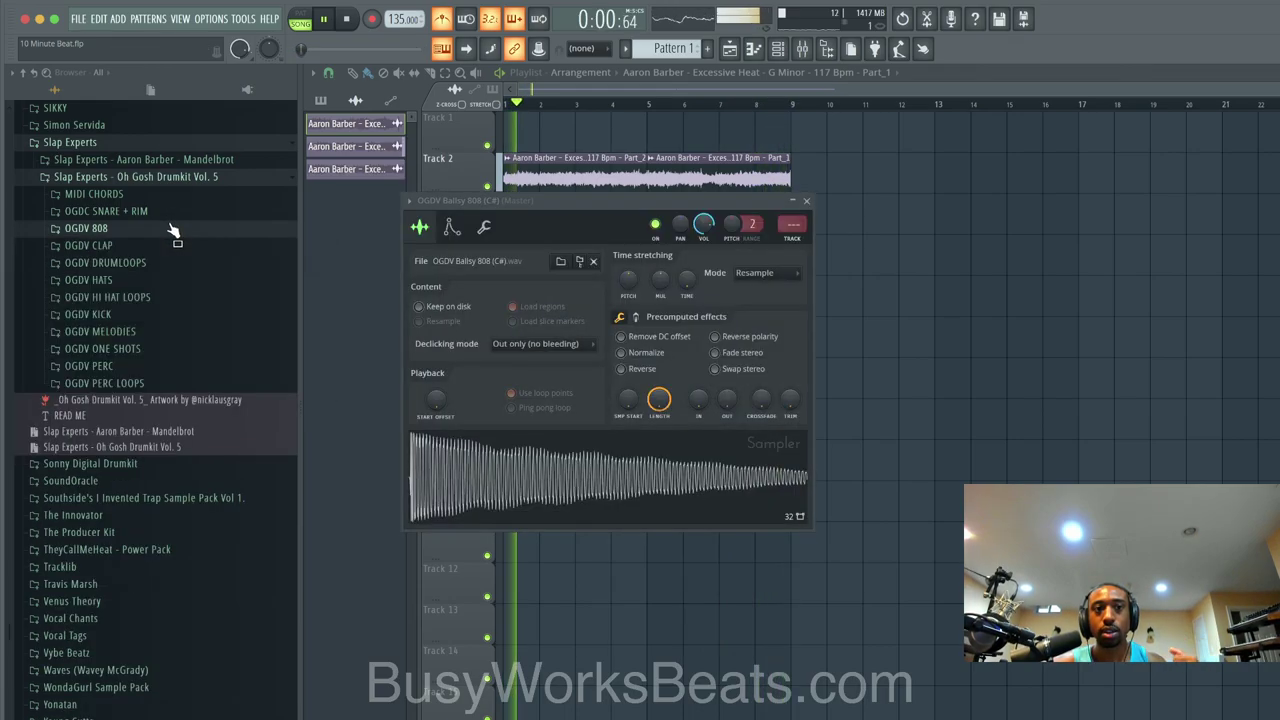
Step: Audition the samples in the OGDC SNARE + RIM folder and load OGDV Capper Rim Snare into a new channel
click(170, 211)
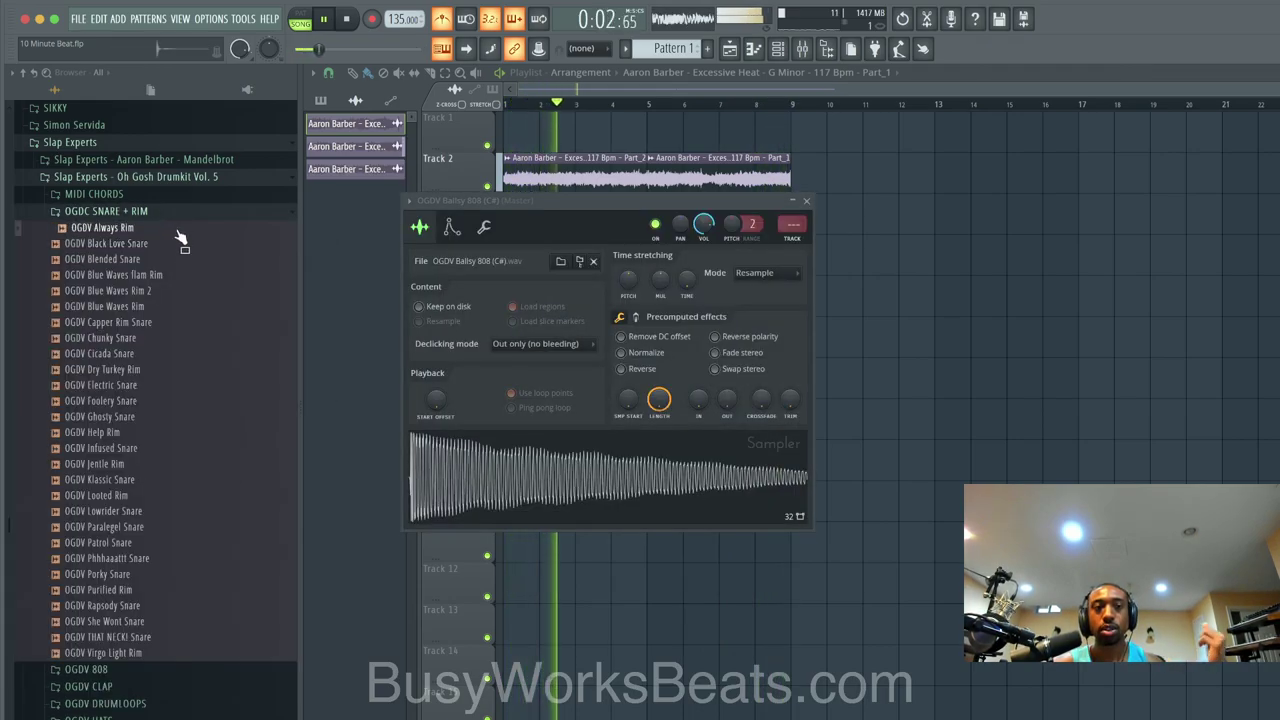
click(177, 245)
click(175, 259)
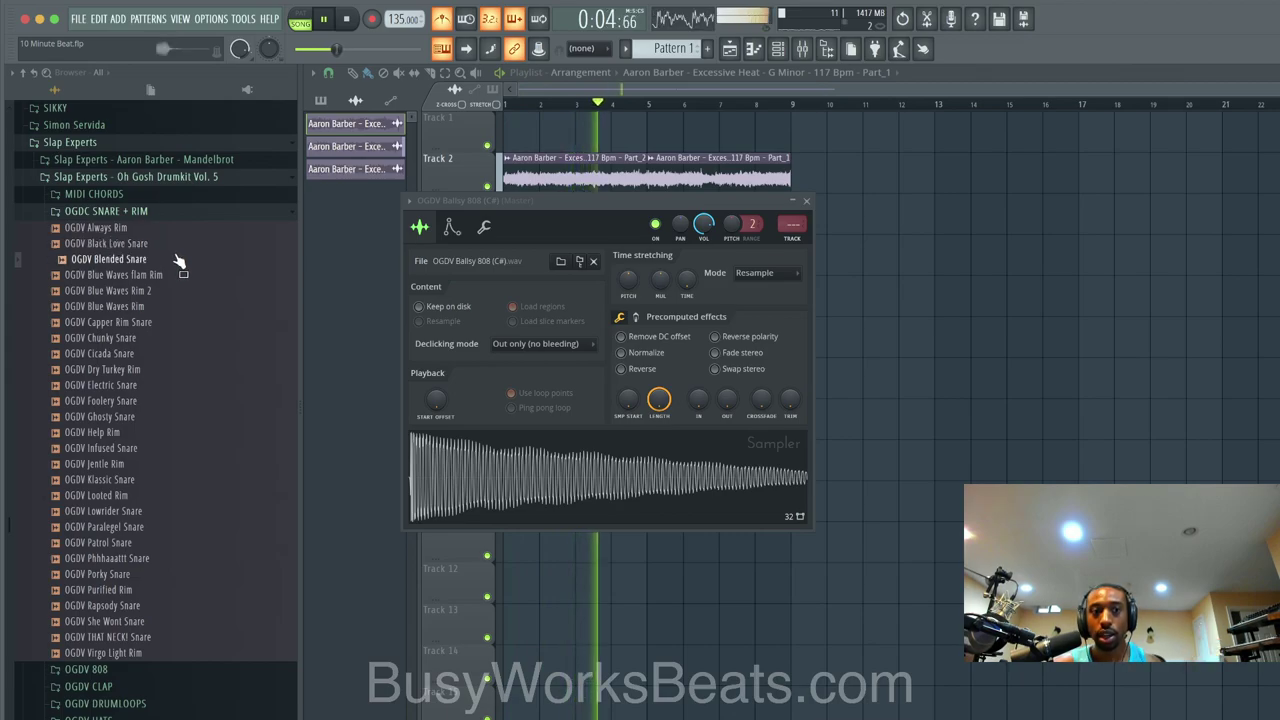
click(173, 275)
click(170, 290)
click(167, 306)
click(166, 322)
right_click(168, 322)
click(177, 336)
click(135, 211)
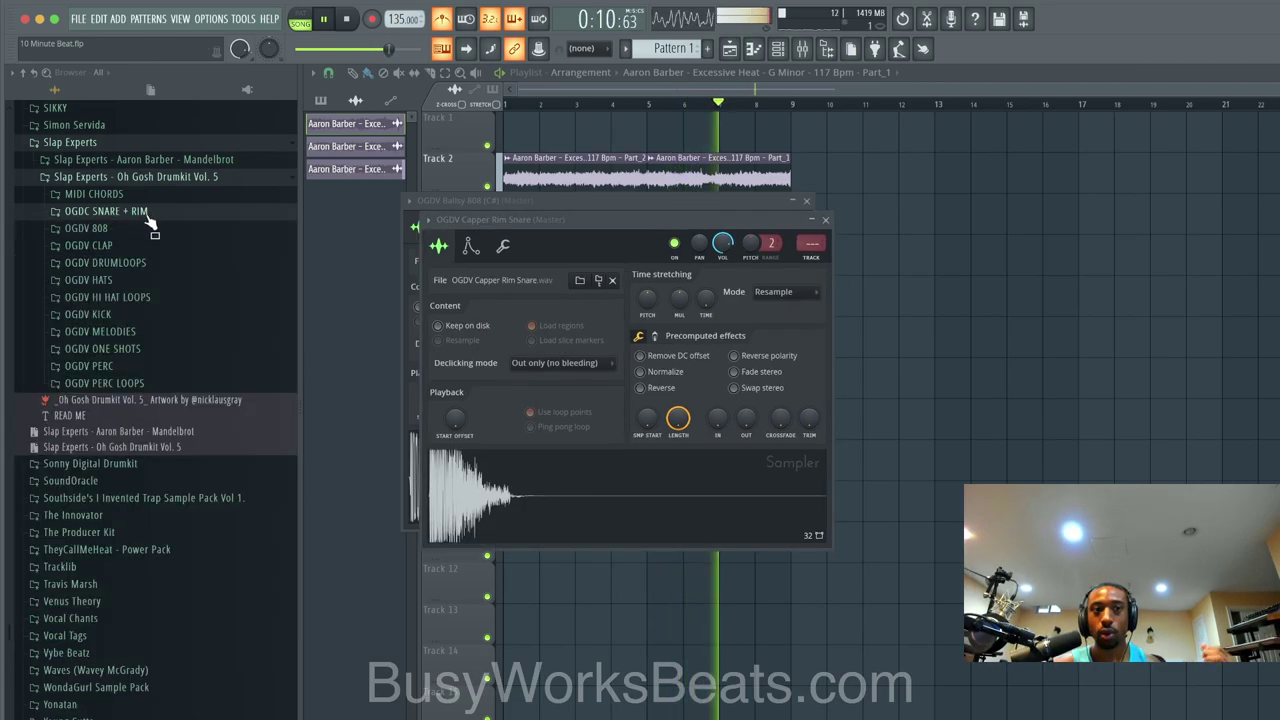
Step: Load OGDV Always Works! Clap from the OGDV CLAP folder into a new channel
click(149, 247)
click(143, 263)
right_click(143, 264)
click(152, 276)
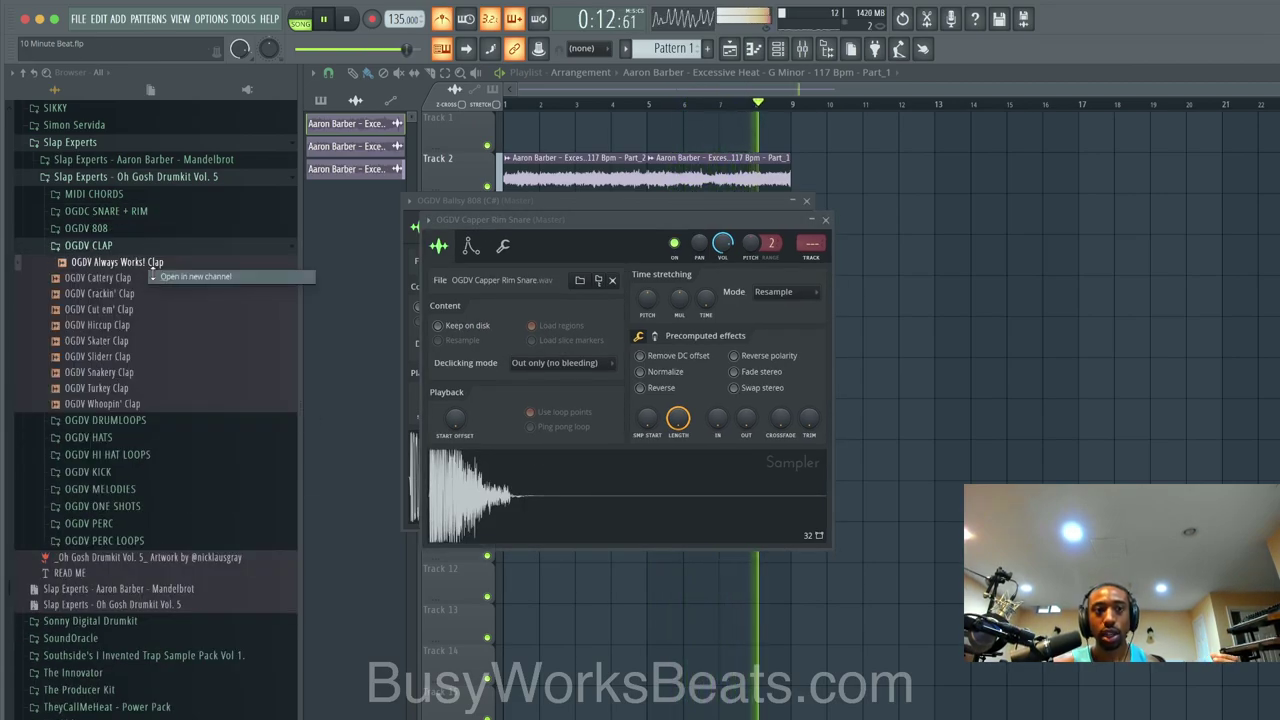
click(815, 311)
click(803, 340)
click(800, 311)
click(790, 333)
Step: Load OGDV Crackin' Clap into a new channel as a second clap
mouse_move(141, 294)
mouse_down()
mouse_move(158, 296)
mouse_move(157, 274)
mouse_move(148, 297)
mouse_up()
right_click(148, 297)
click(223, 304)
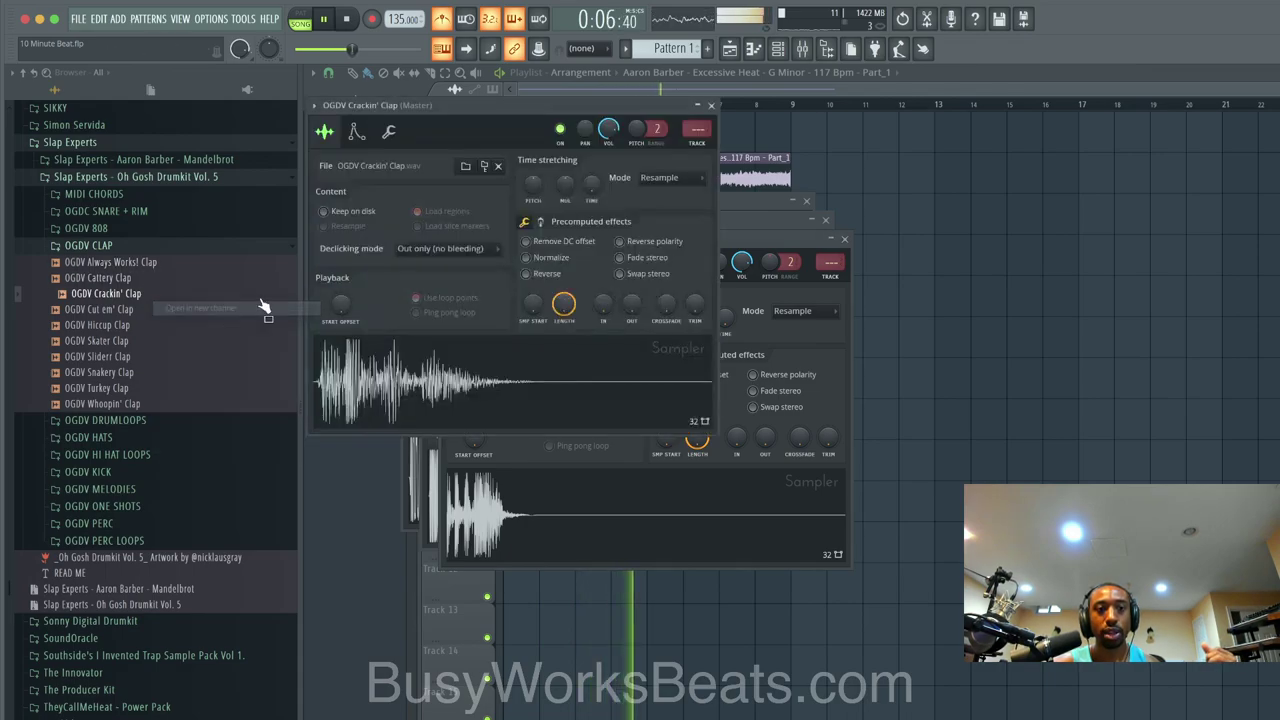
click(138, 246)
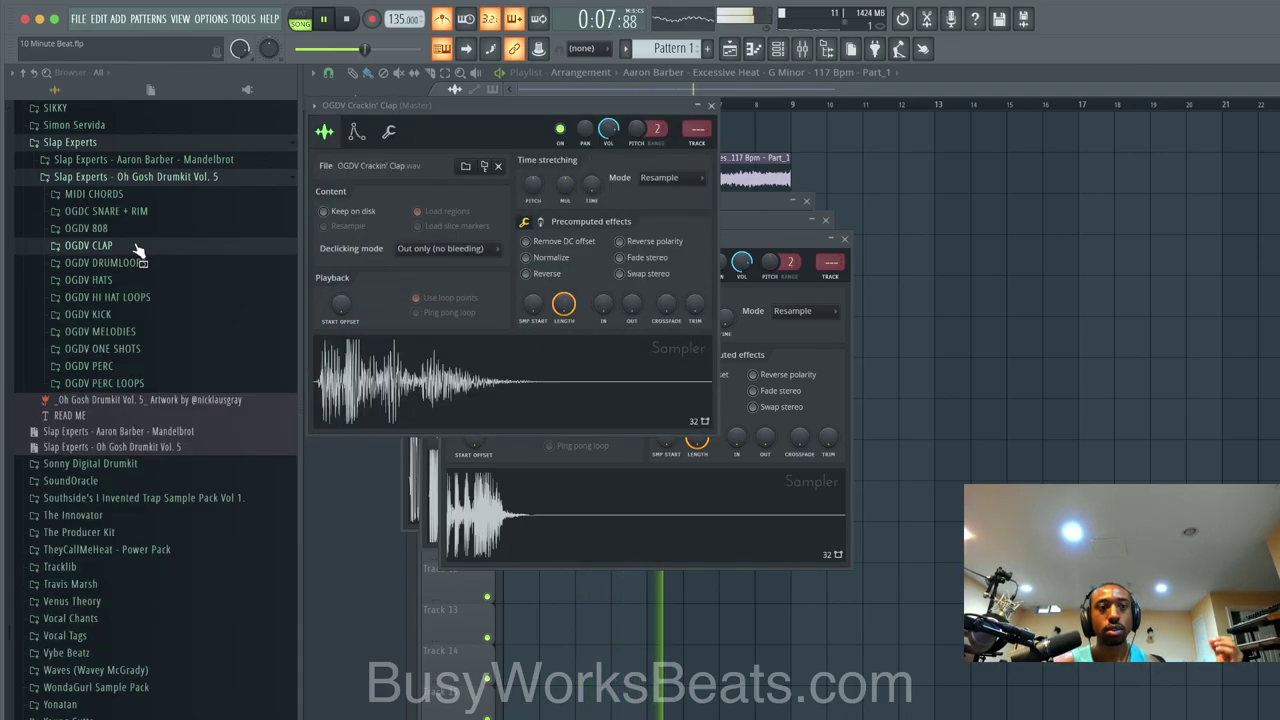
Step: Audition the samples in the OGDV KICK folder and load OGDV Bully Kick into a new channel
click(137, 314)
click(129, 331)
click(128, 347)
click(131, 362)
right_click(128, 380)
click(150, 392)
click(135, 314)
Step: Audition the closed hi-hats in the OGDV HATS folder and load OGDV Feelz Hi Hat into a new channel
click(89, 280)
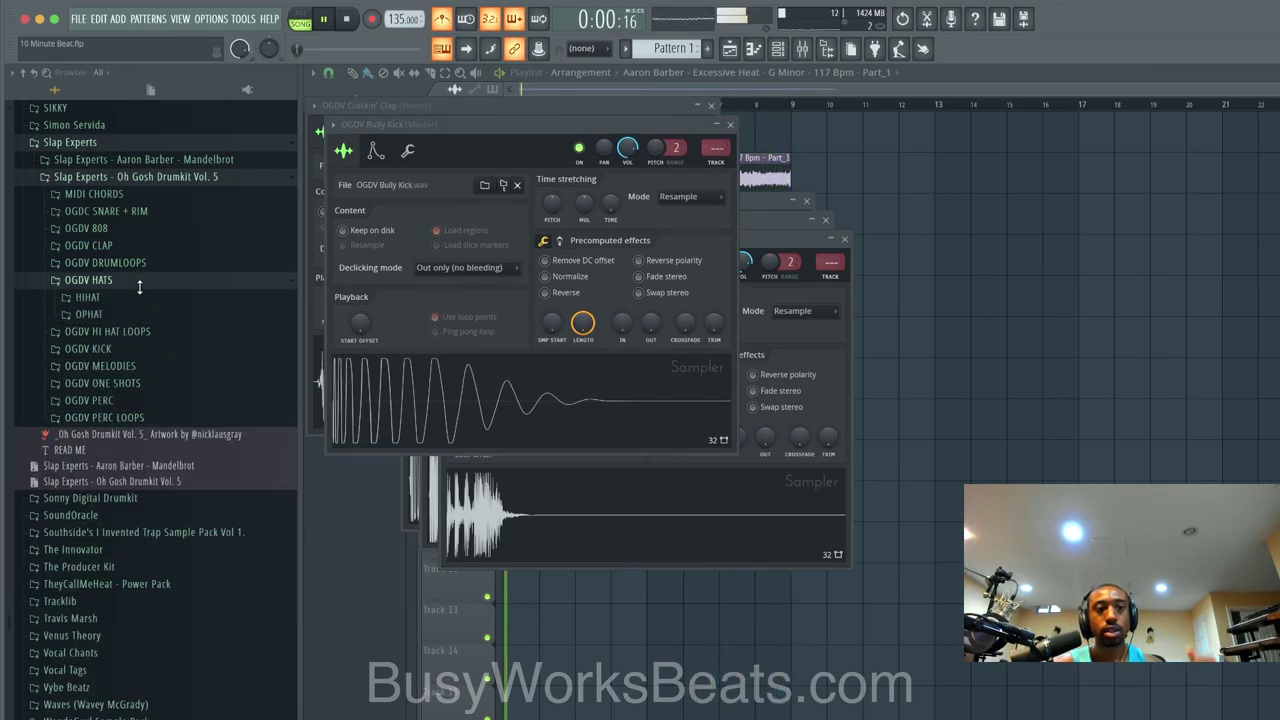
click(88, 297)
click(137, 329)
key(Down)
key(Down)
key(Down)
key(Down)
key(Down)
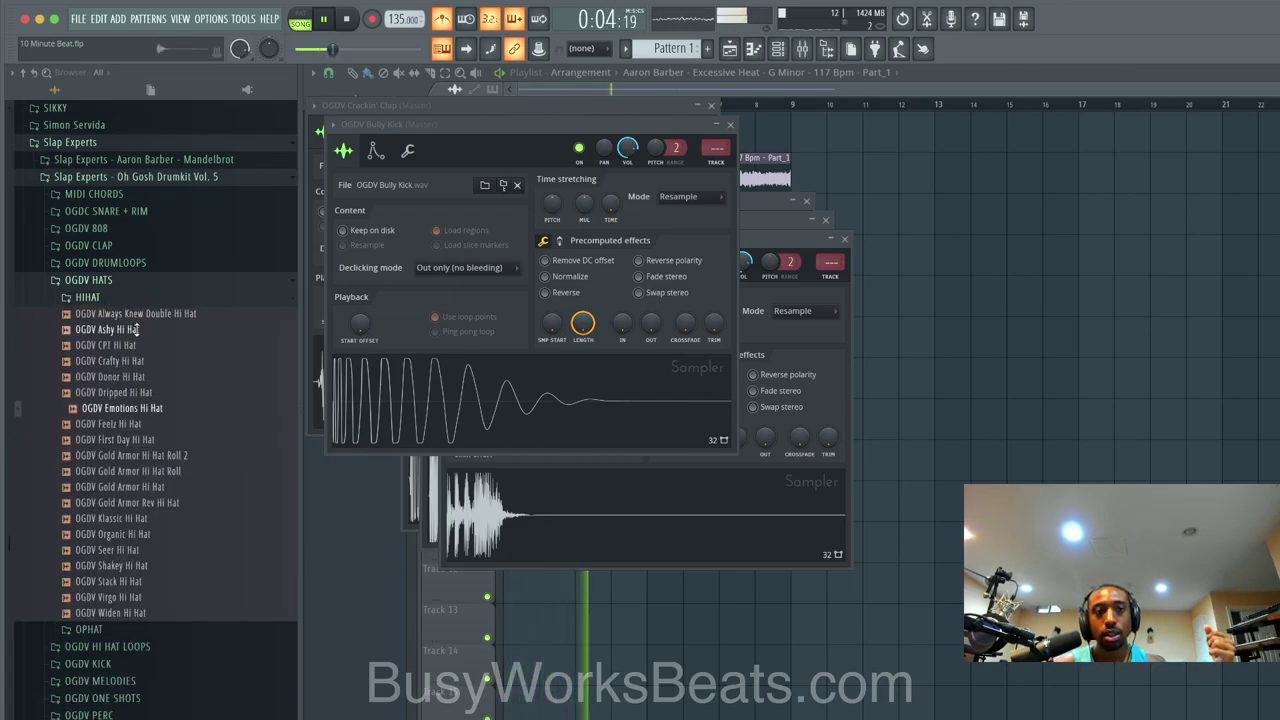
click(141, 424)
right_click(141, 424)
click(200, 430)
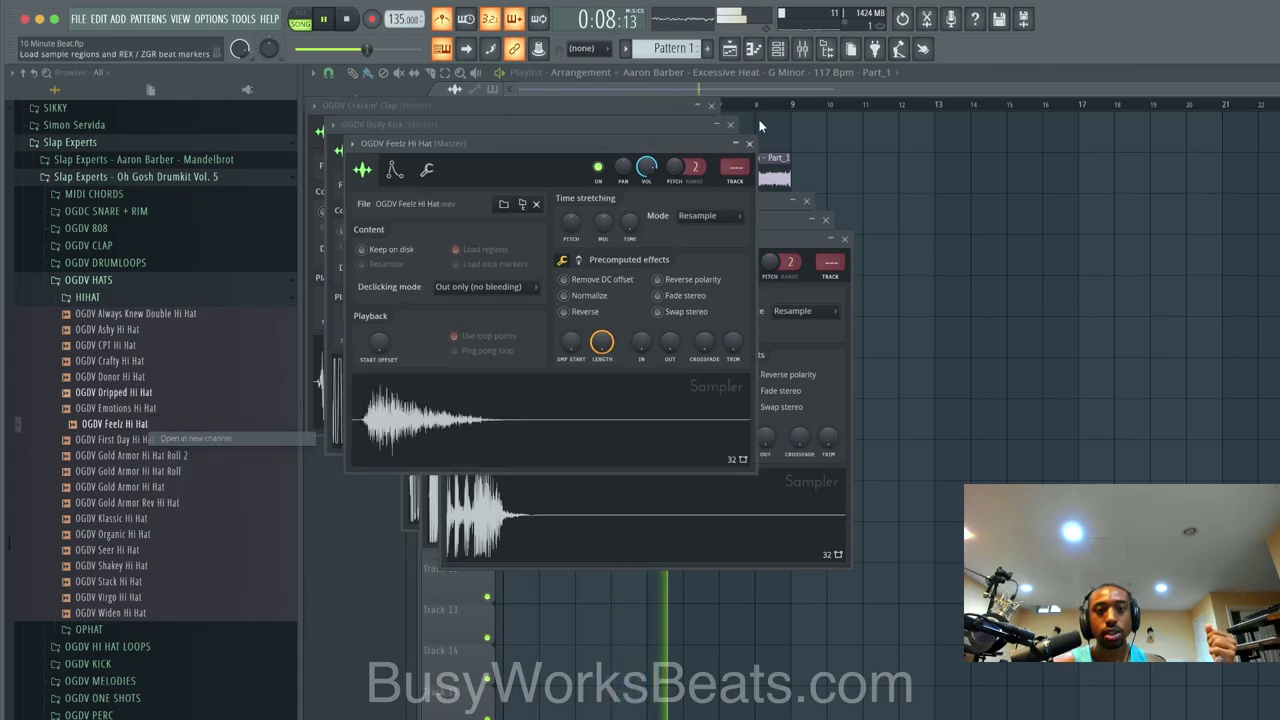
Step: Fill every second step of the OGDV Feelz Hi Hat channel across a 32-step Pattern 1
click(777, 50)
right_click(507, 245)
click(727, 290)
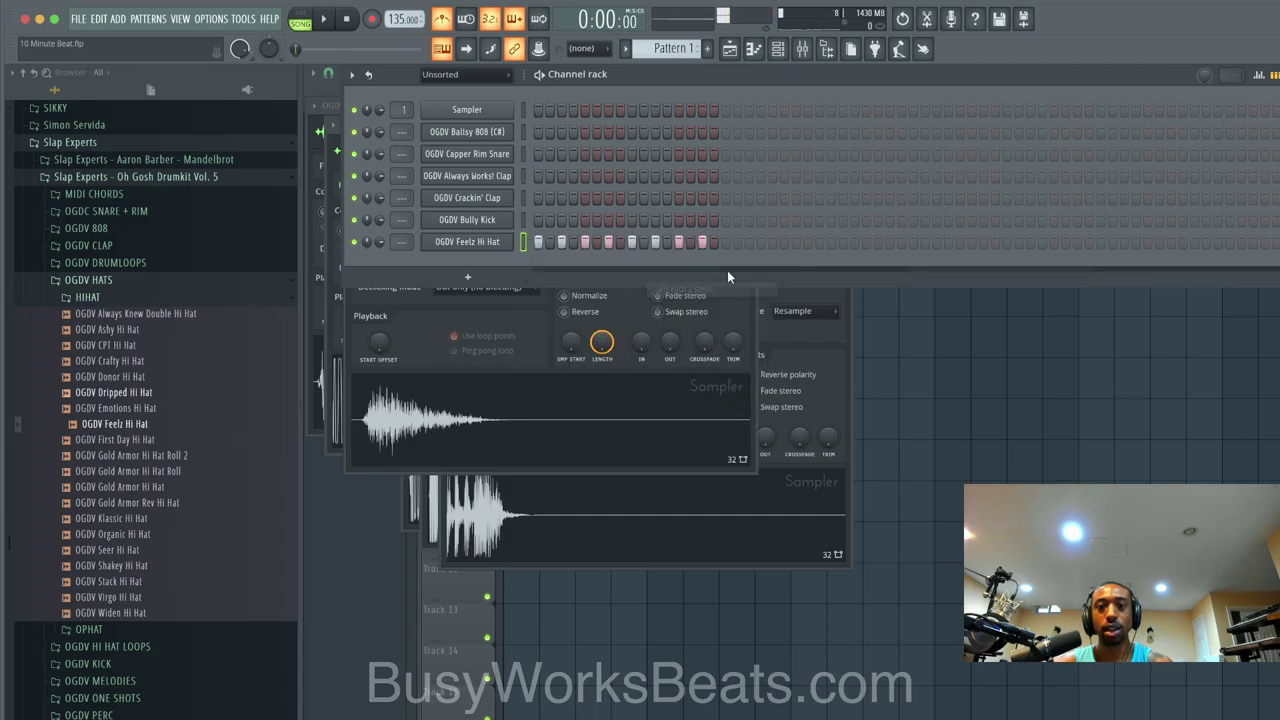
right_click(500, 243)
click(662, 281)
Step: Place Pattern 1 at bar 1 of Track 3 in the playlist
click(880, 335)
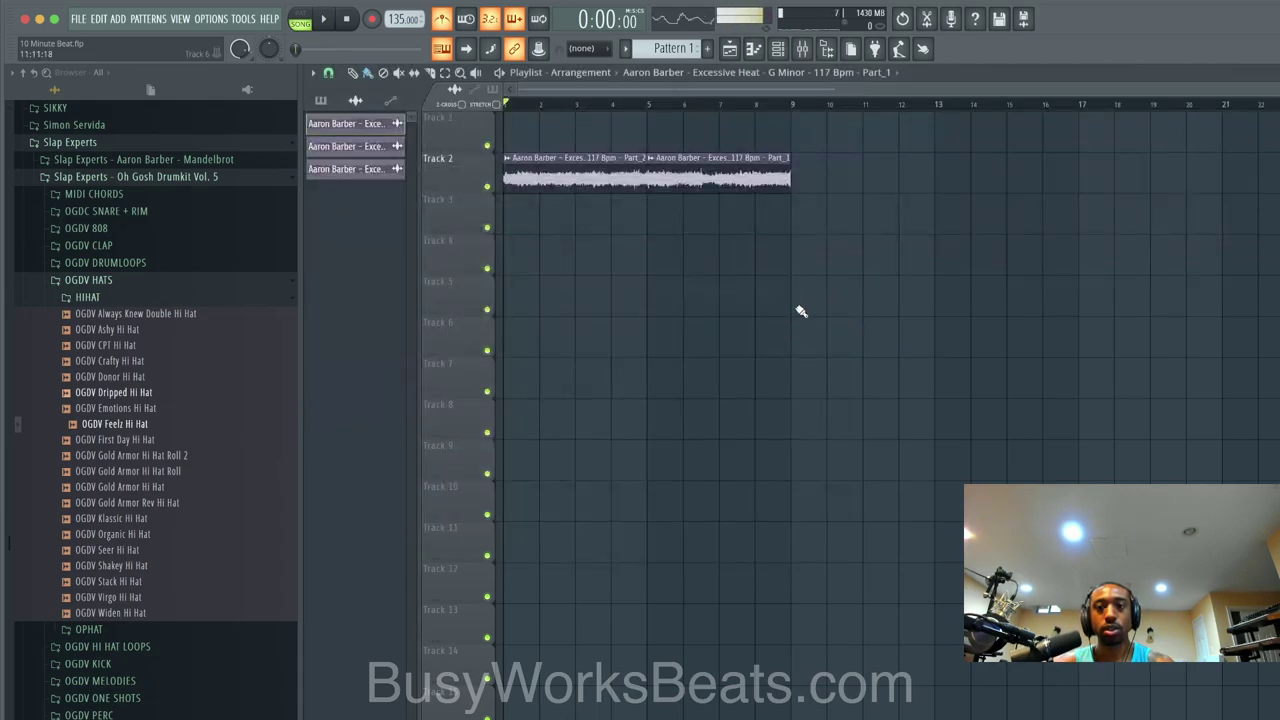
click(321, 100)
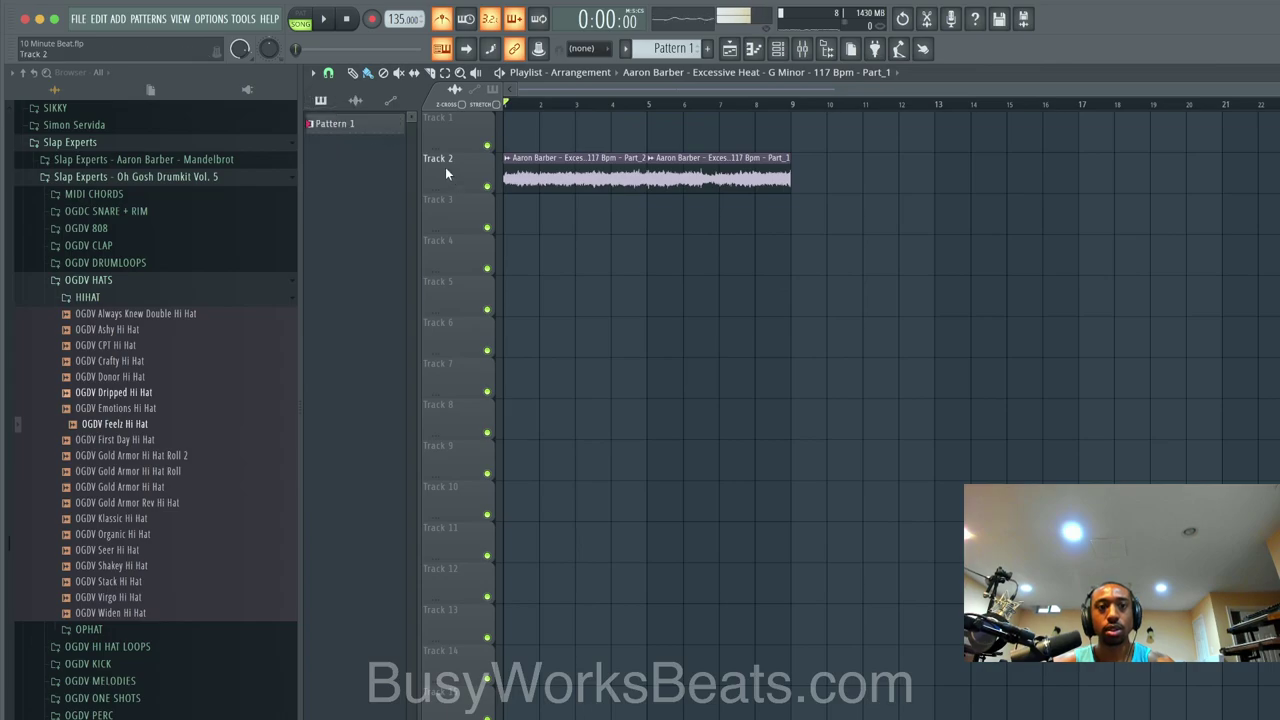
Step: Check the remaining time in the BeatTimer plugin on the Master track and close it
click(802, 50)
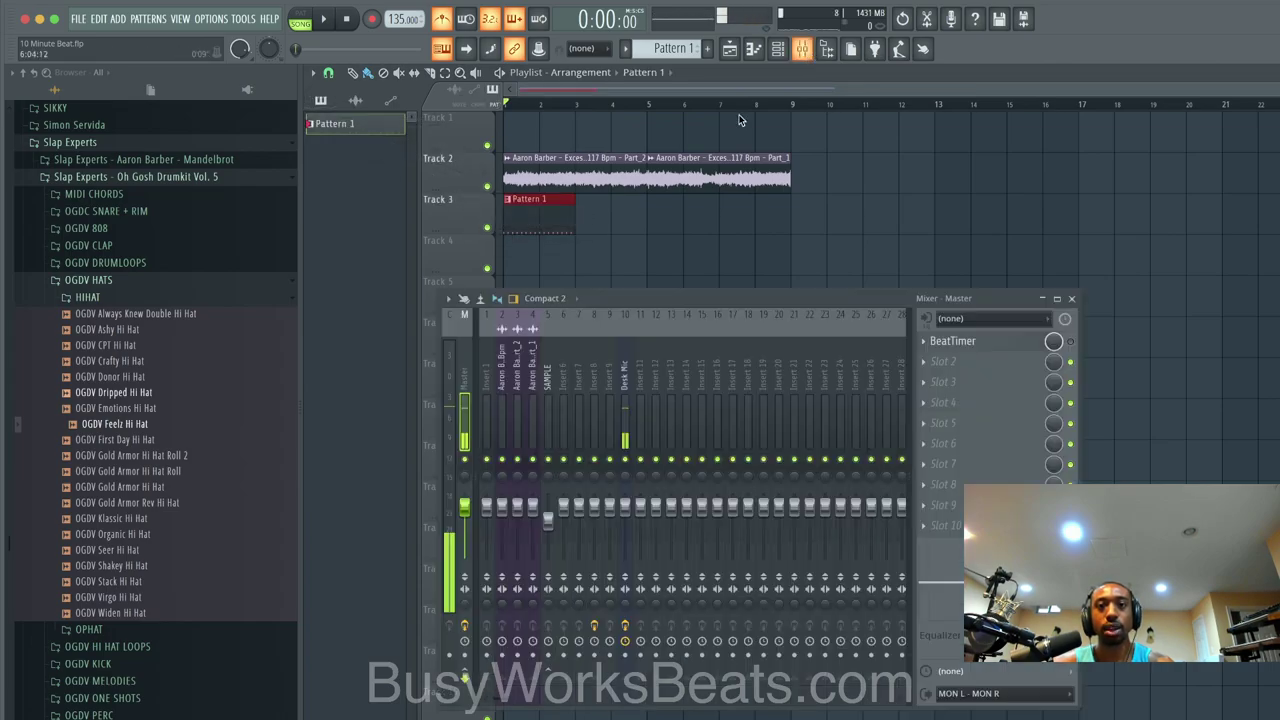
click(955, 341)
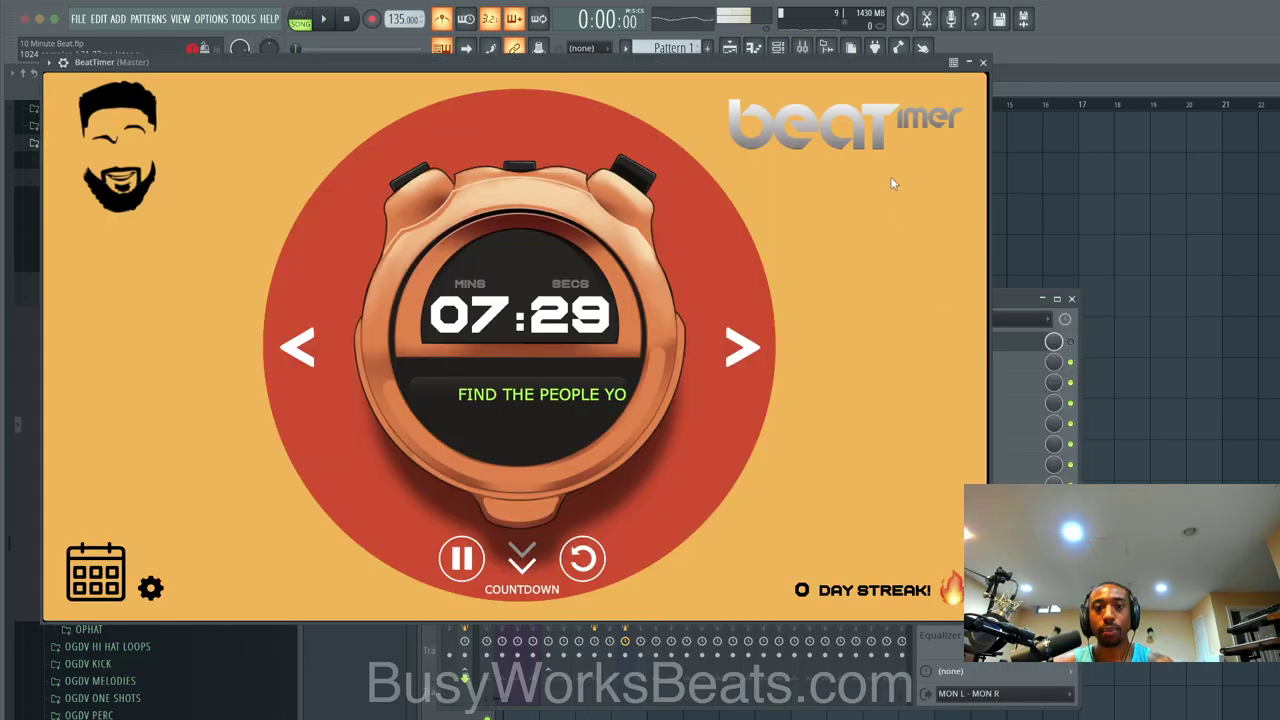
click(986, 64)
click(802, 50)
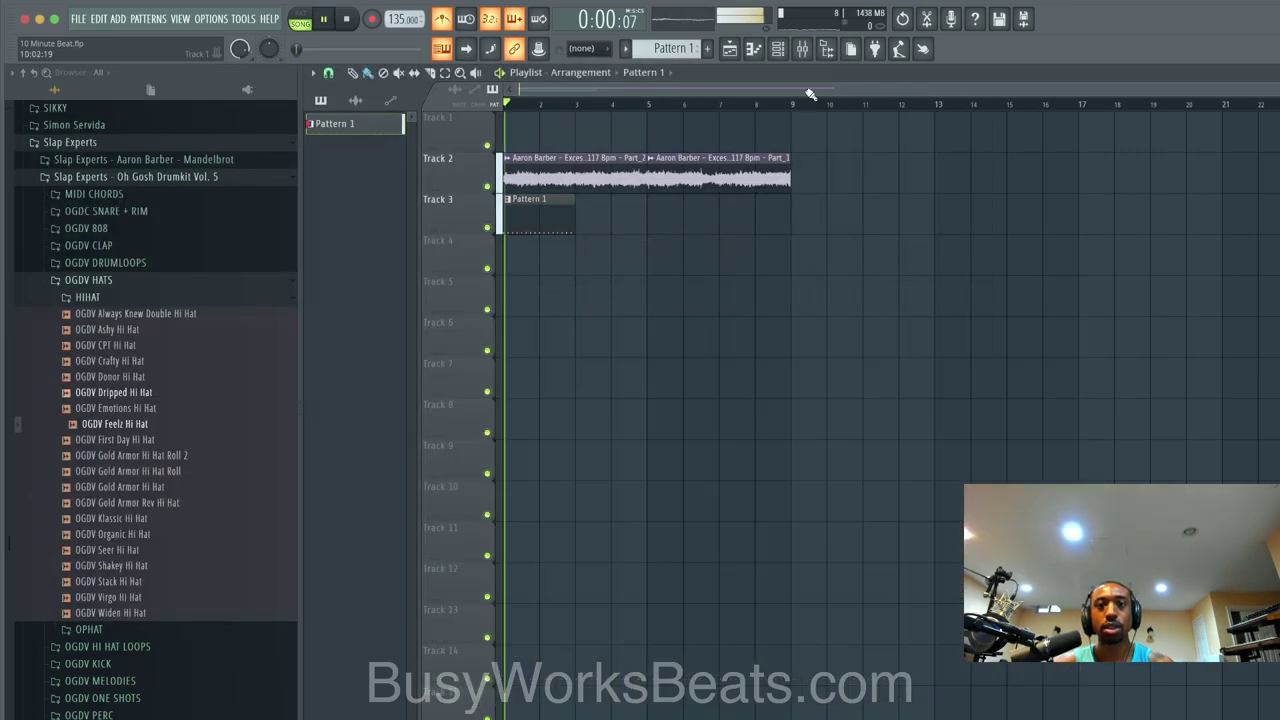
Step: Add extra Feelz Hi Hat hits on steps 12 and 28, and repeat Pattern 1 along Track 3 up to bar 9
click(778, 50)
key(space)
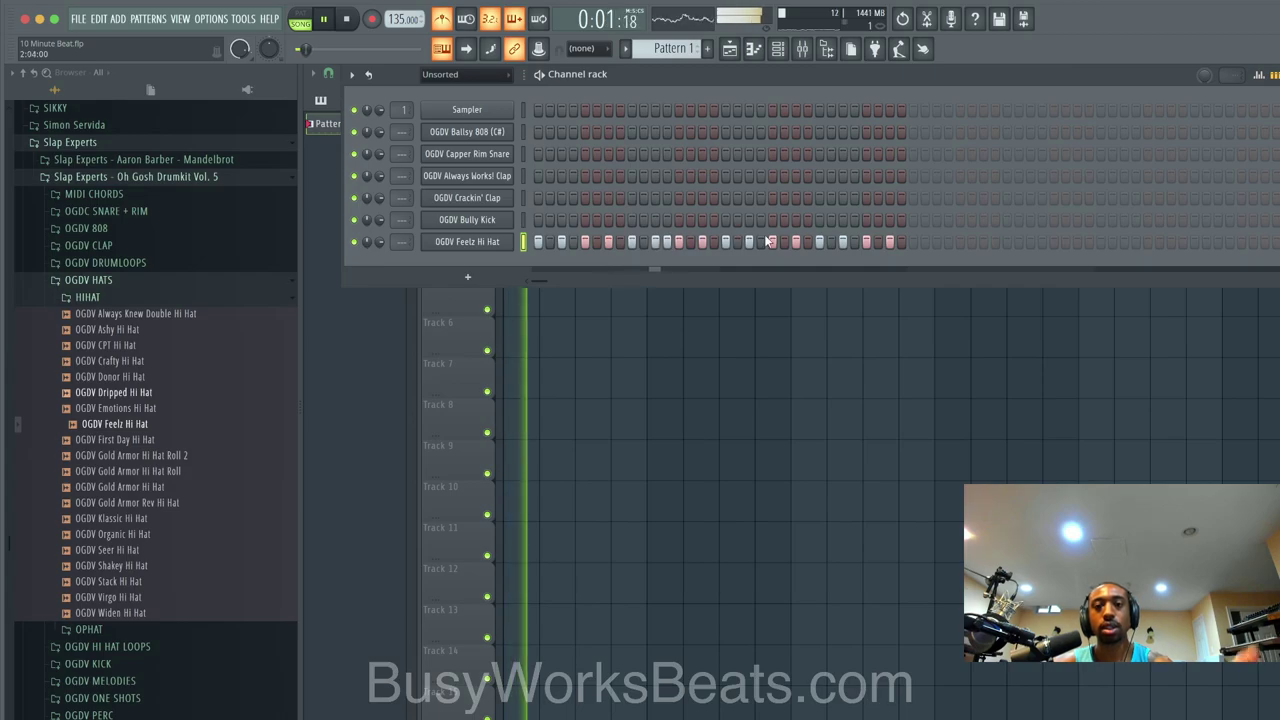
key(F6)
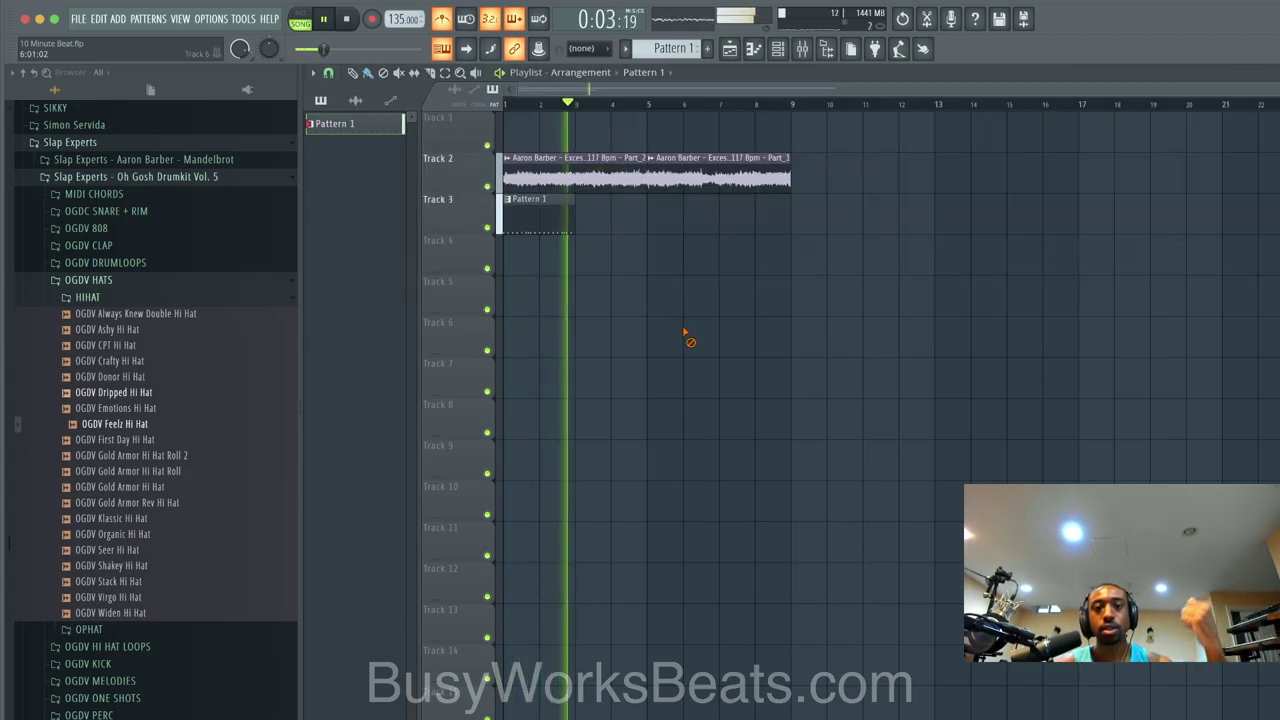
drag(600, 222, 734, 214)
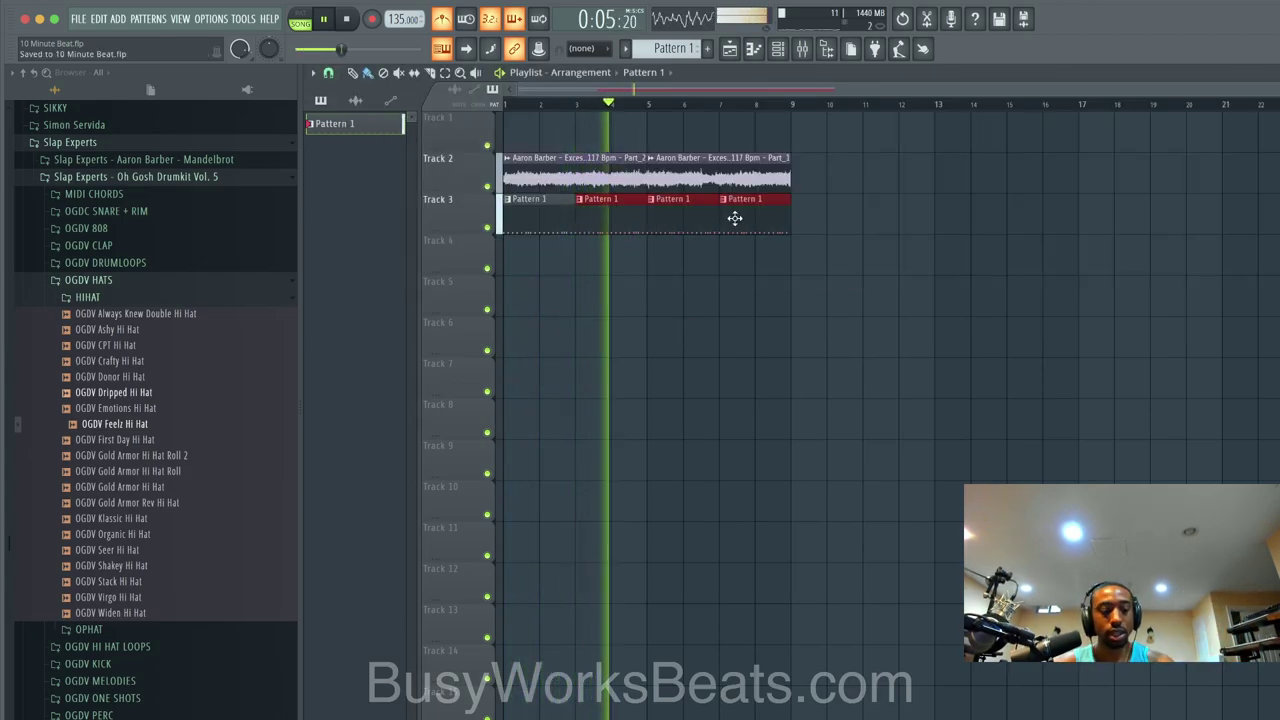
Step: Delete the empty Sampler channel and assign all the drum channels to free mixer tracks
click(777, 49)
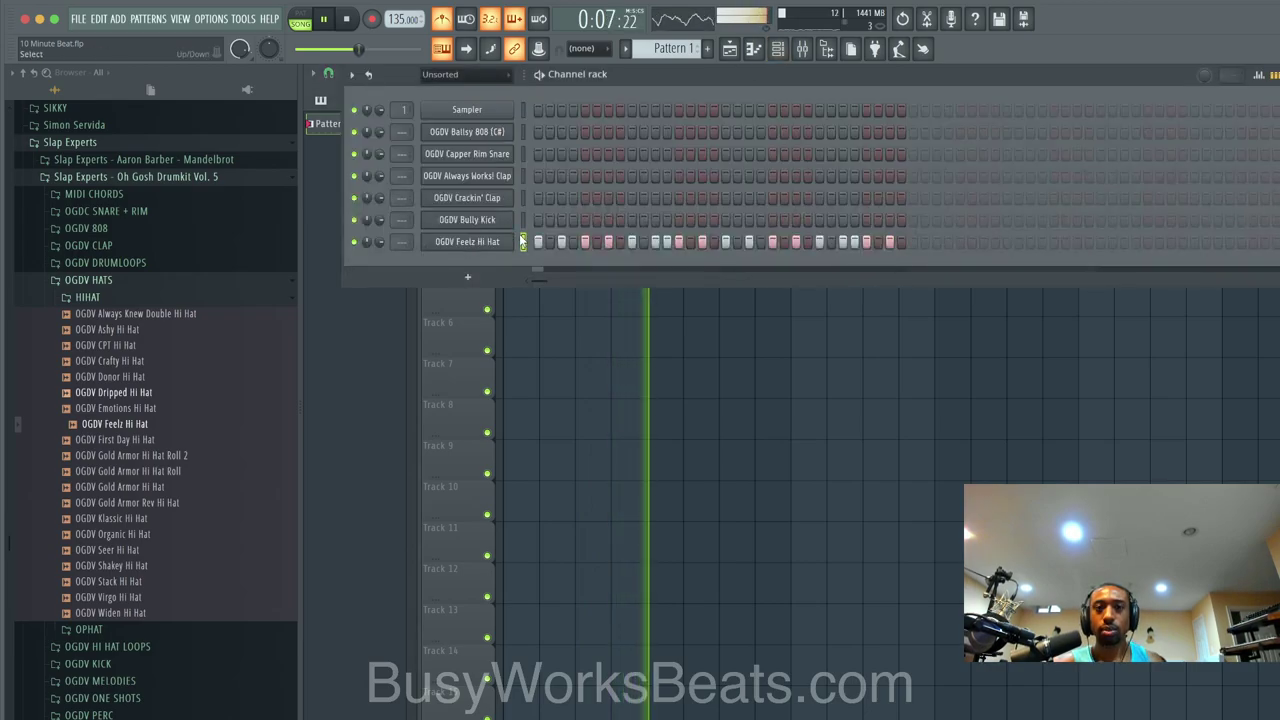
right_click(440, 110)
click(520, 255)
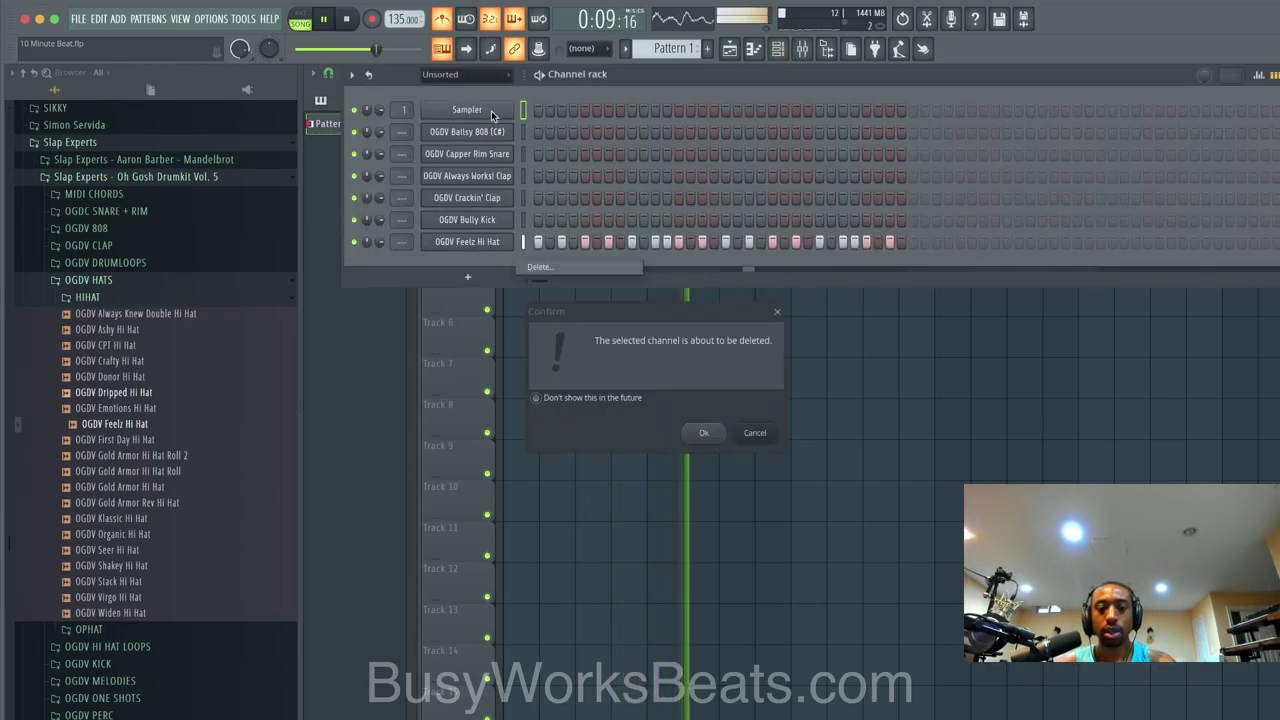
key(F9)
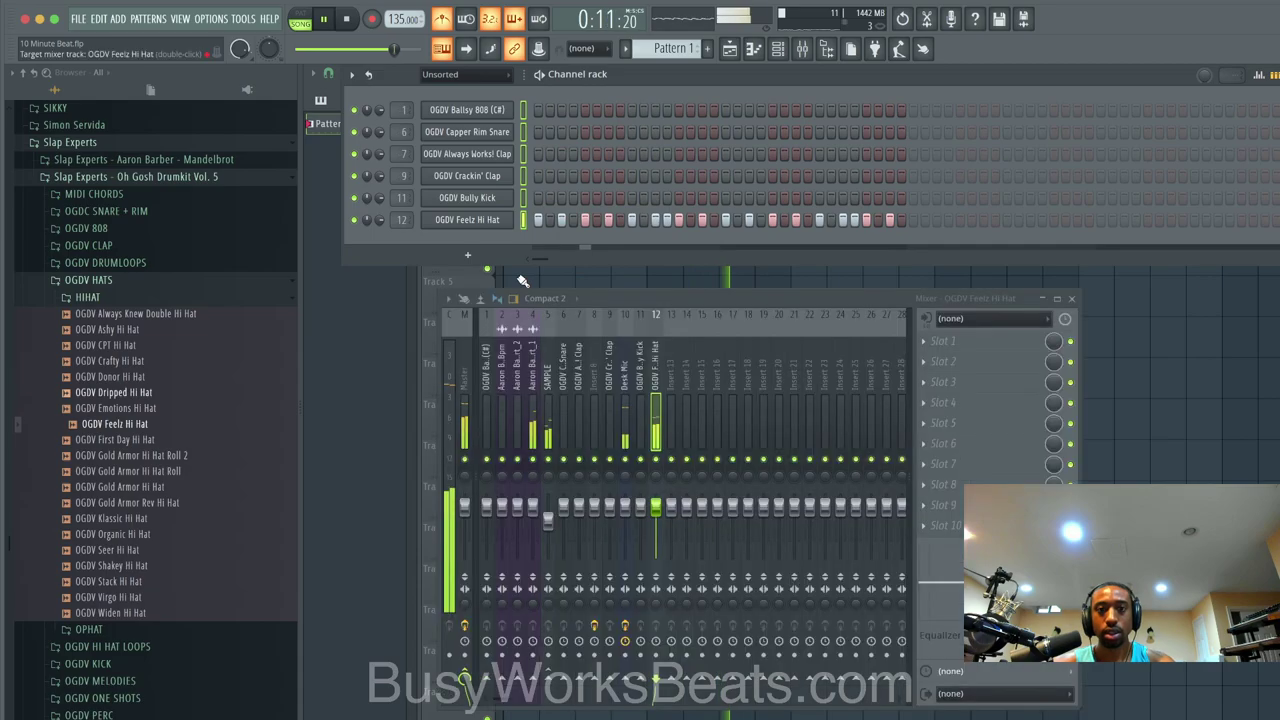
Step: Load Battle Bongo Perc from the OGDV PERC folder as a new channel and place its hits on steps 12, 15 and 31
click(165, 297)
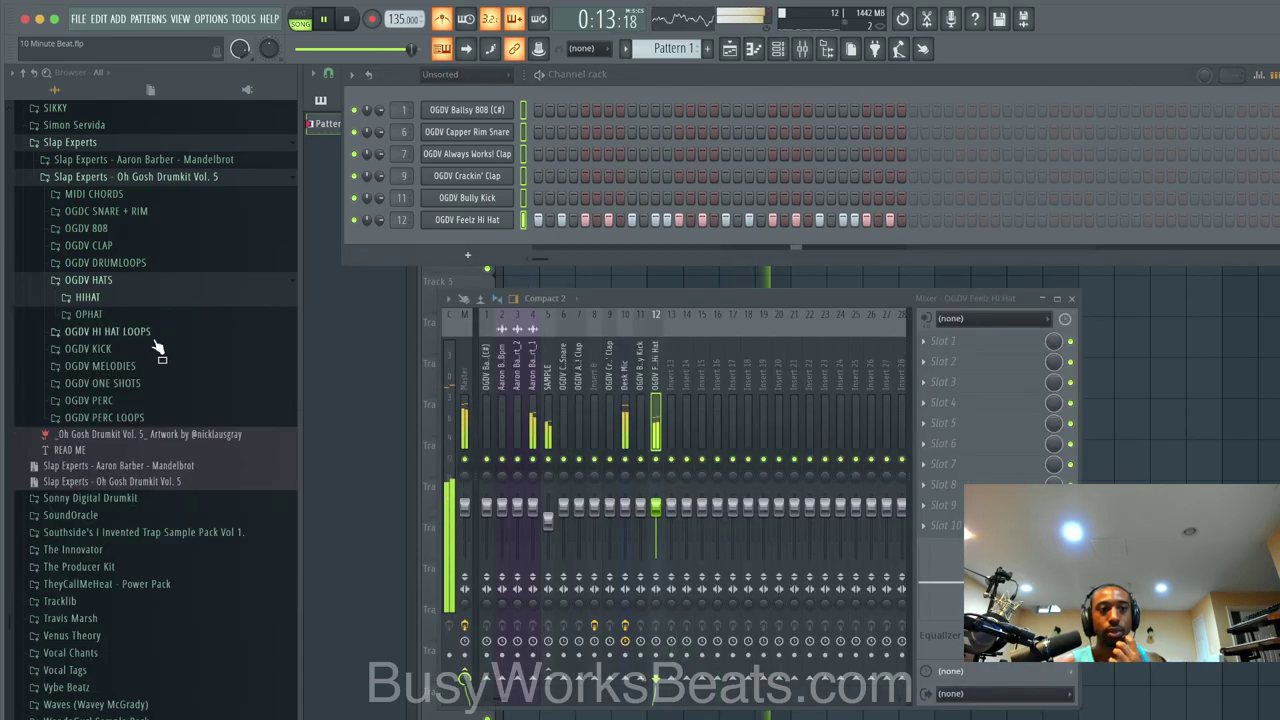
click(165, 400)
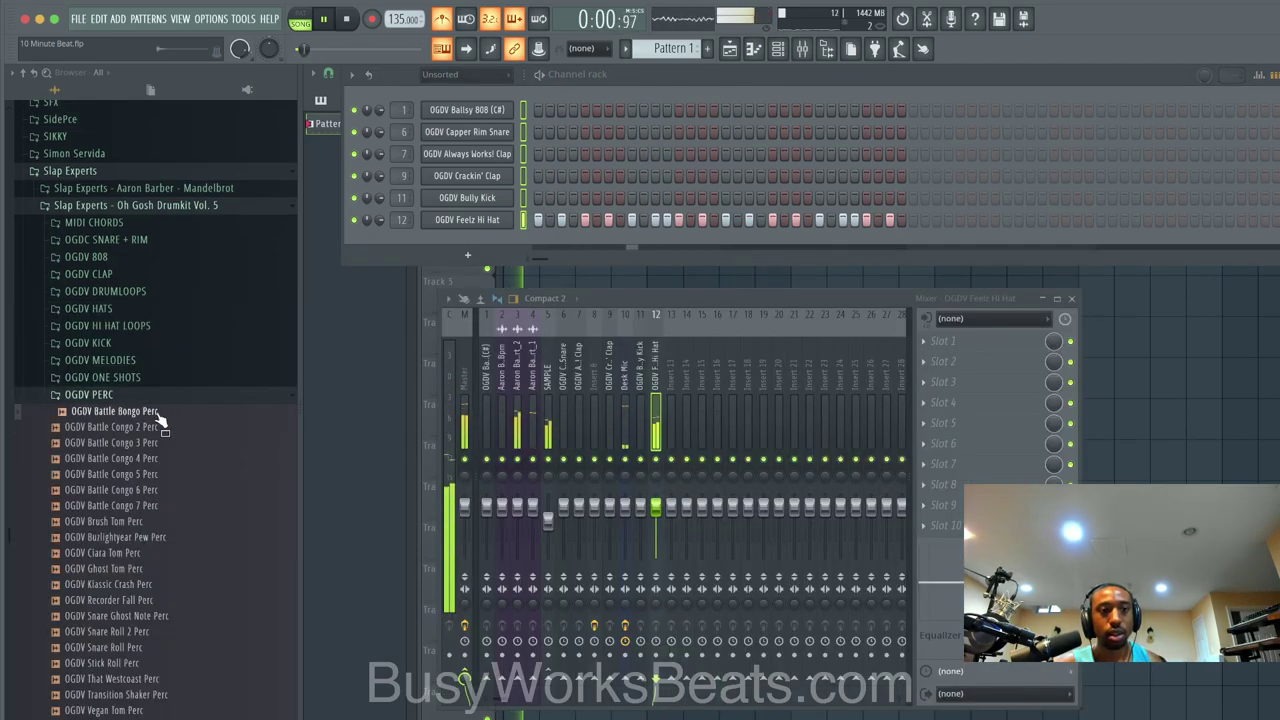
right_click(160, 418)
click(200, 426)
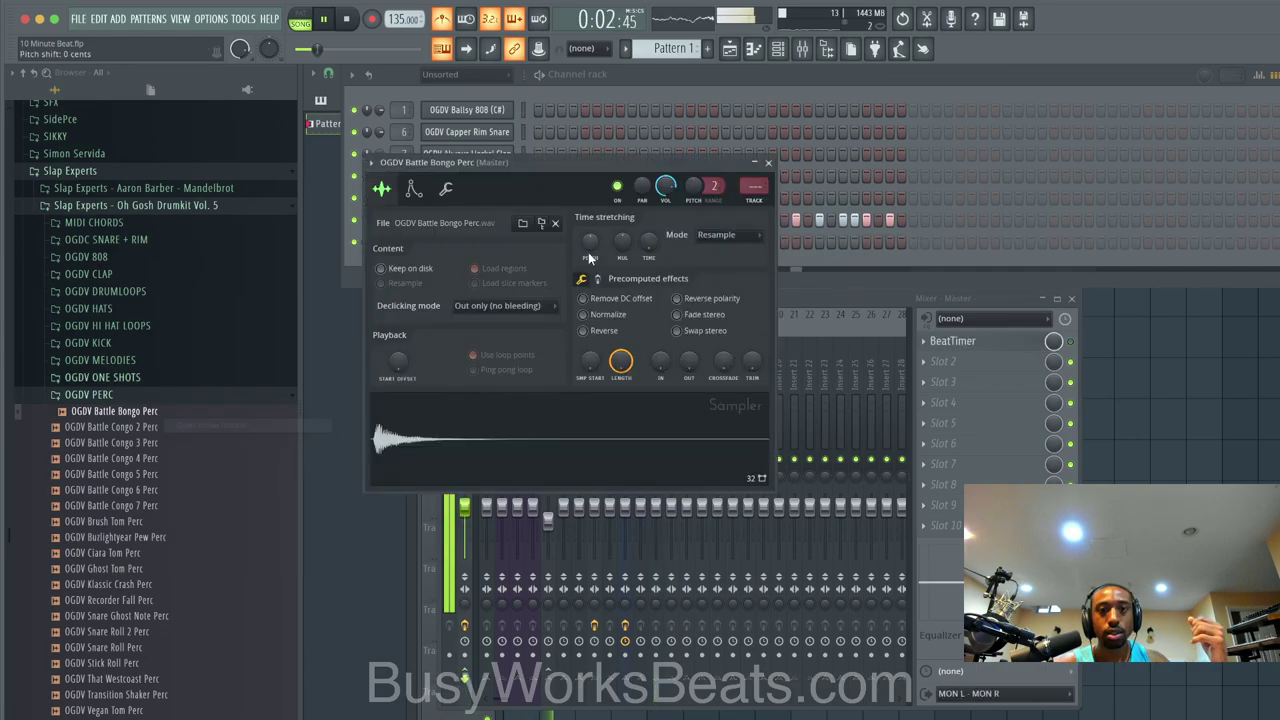
click(767, 163)
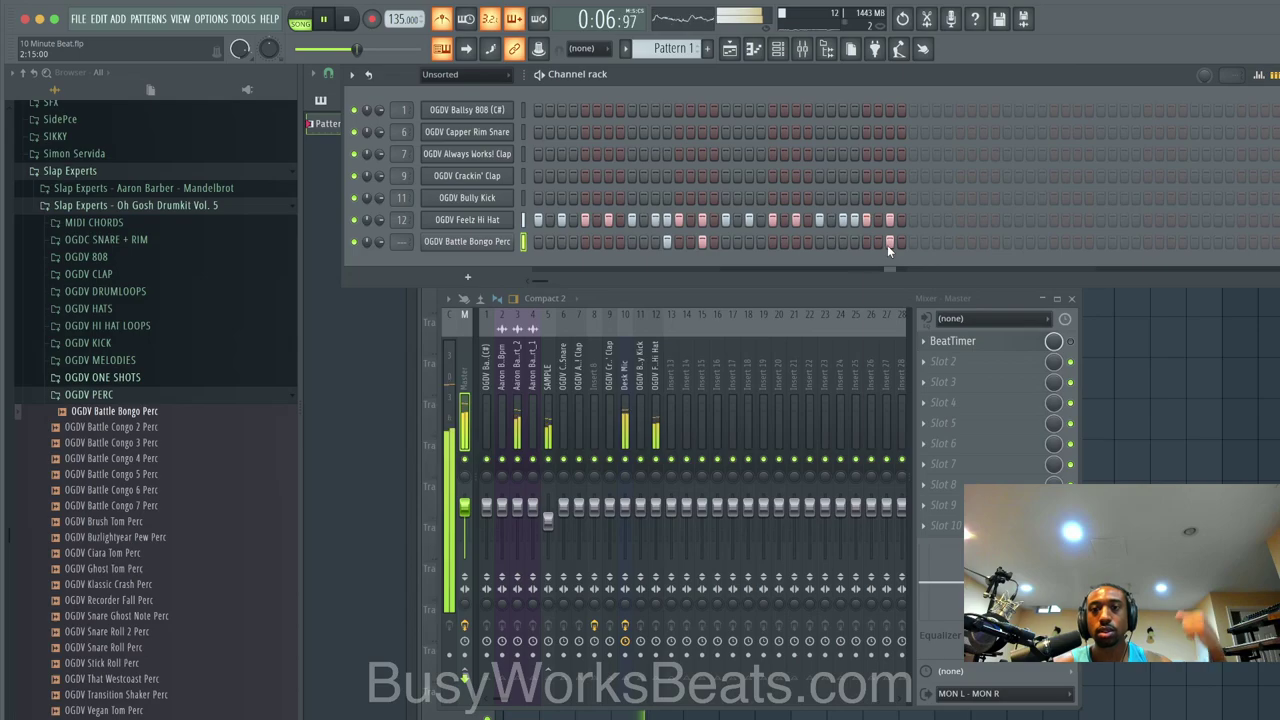
Step: Route the Battle Bongo Perc channel to free mixer track 13, save the project and collapse the OGDV PERC folder
key(ctrl+l)
key(ctrl+s)
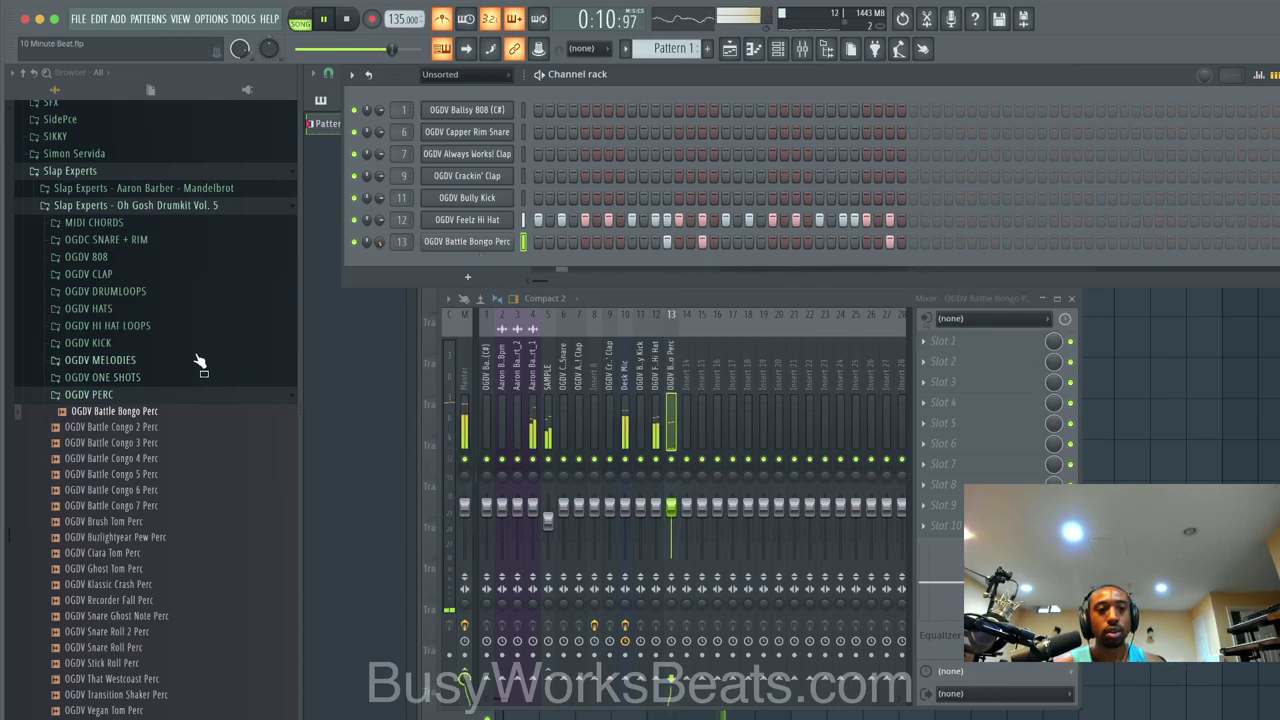
click(165, 394)
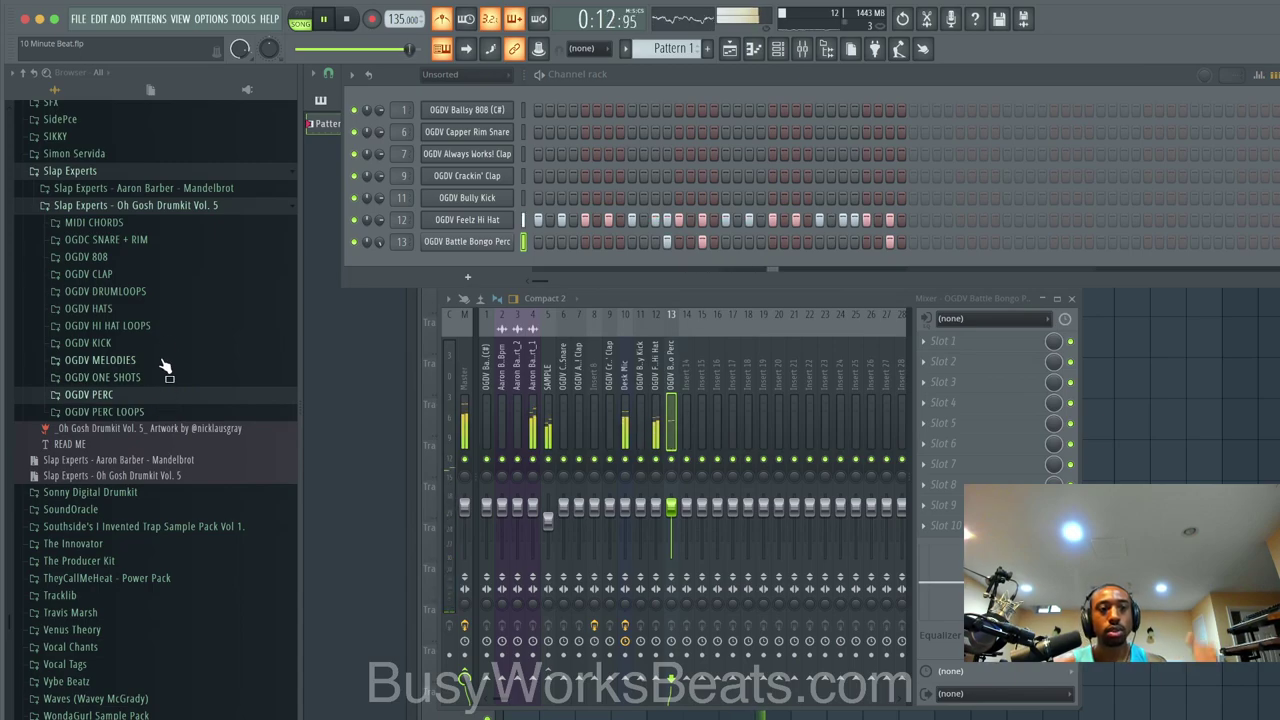
Step: Try Ballsy 808 hits on steps 1, 5, 6 and 22 of Pattern 1, and clear them again
click(537, 197)
key(space)
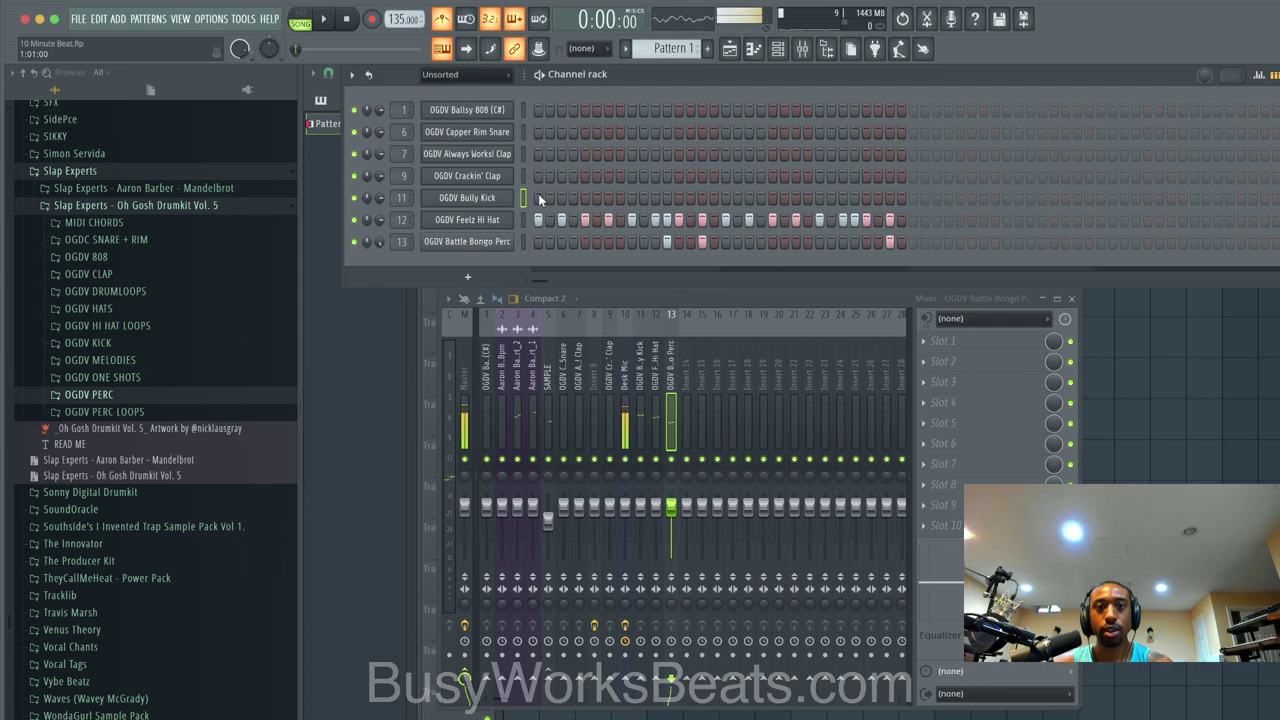
click(585, 110)
click(597, 110)
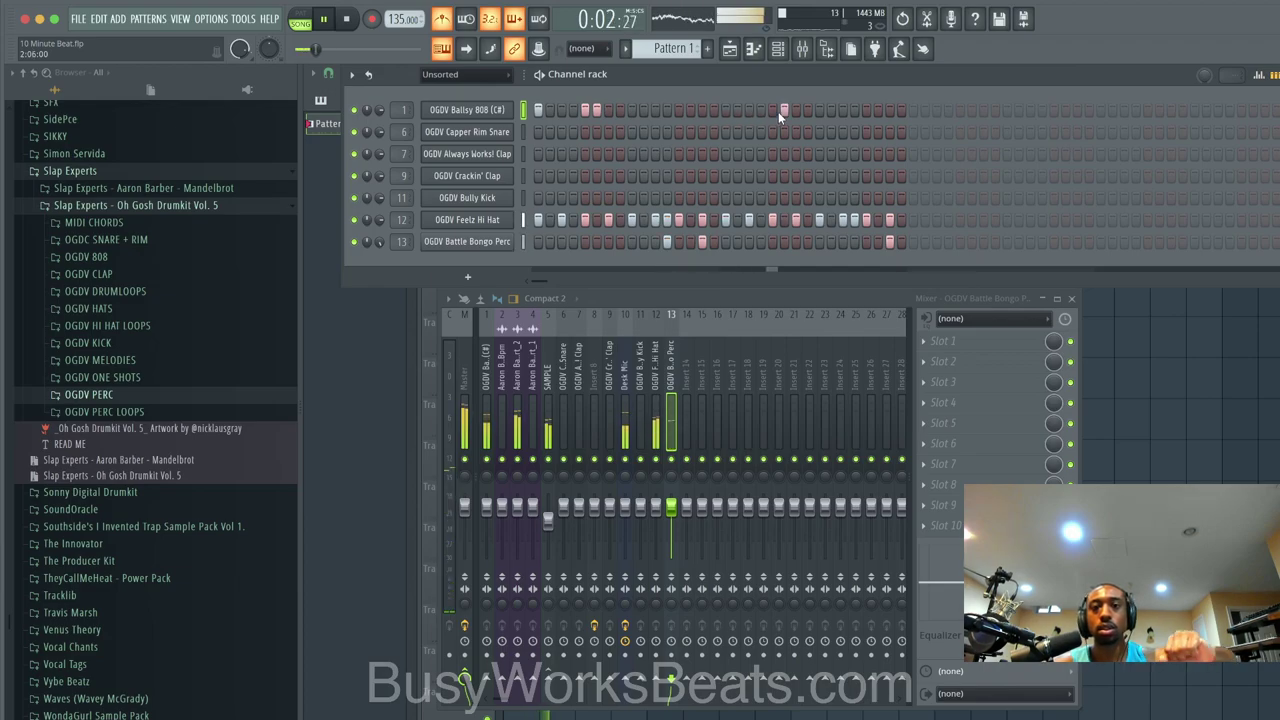
key(space)
click(597, 110)
click(585, 110)
click(540, 110)
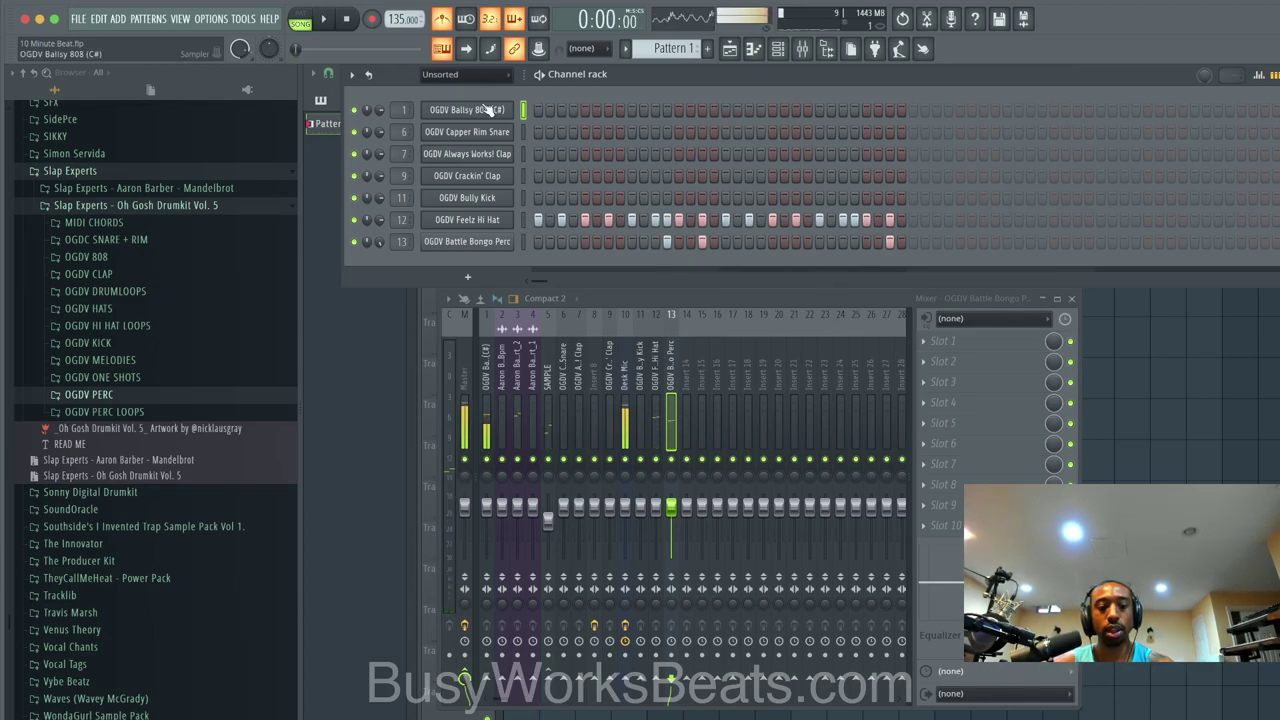
Step: Switch to the empty Pattern 2 and save the project
scroll(693, 50, down, 1)
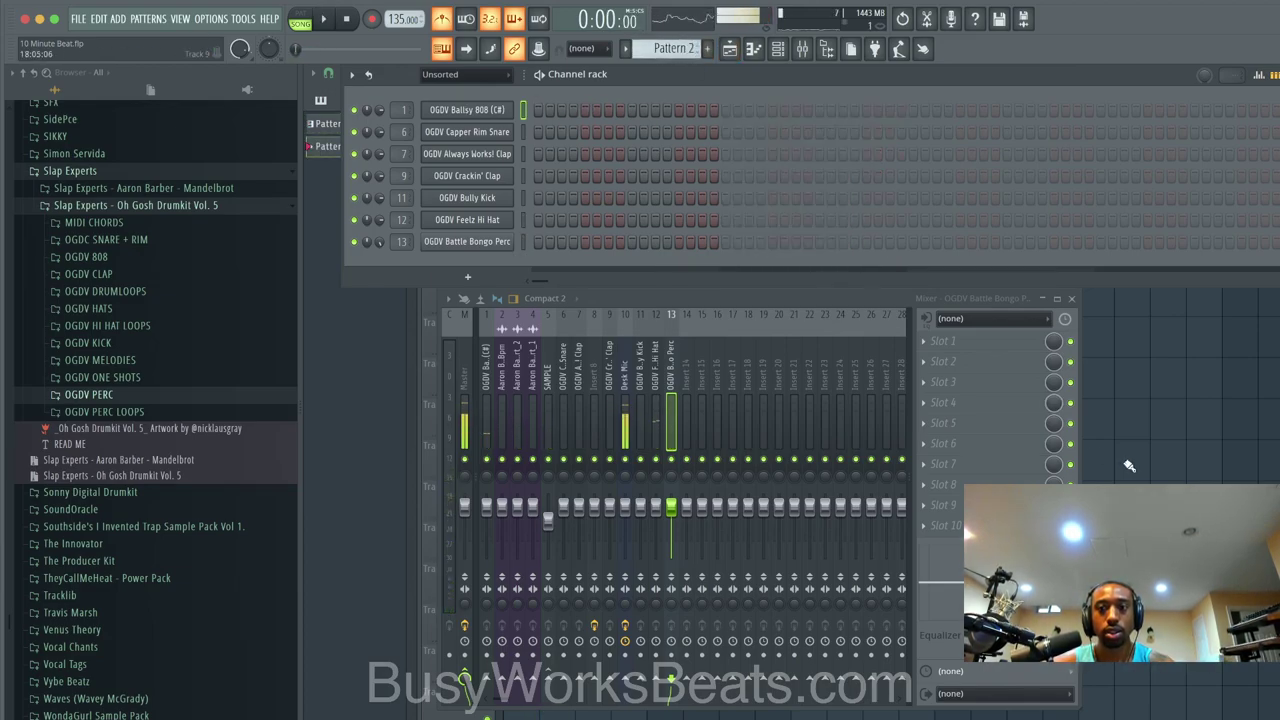
key(F5)
key(ctrl+s)
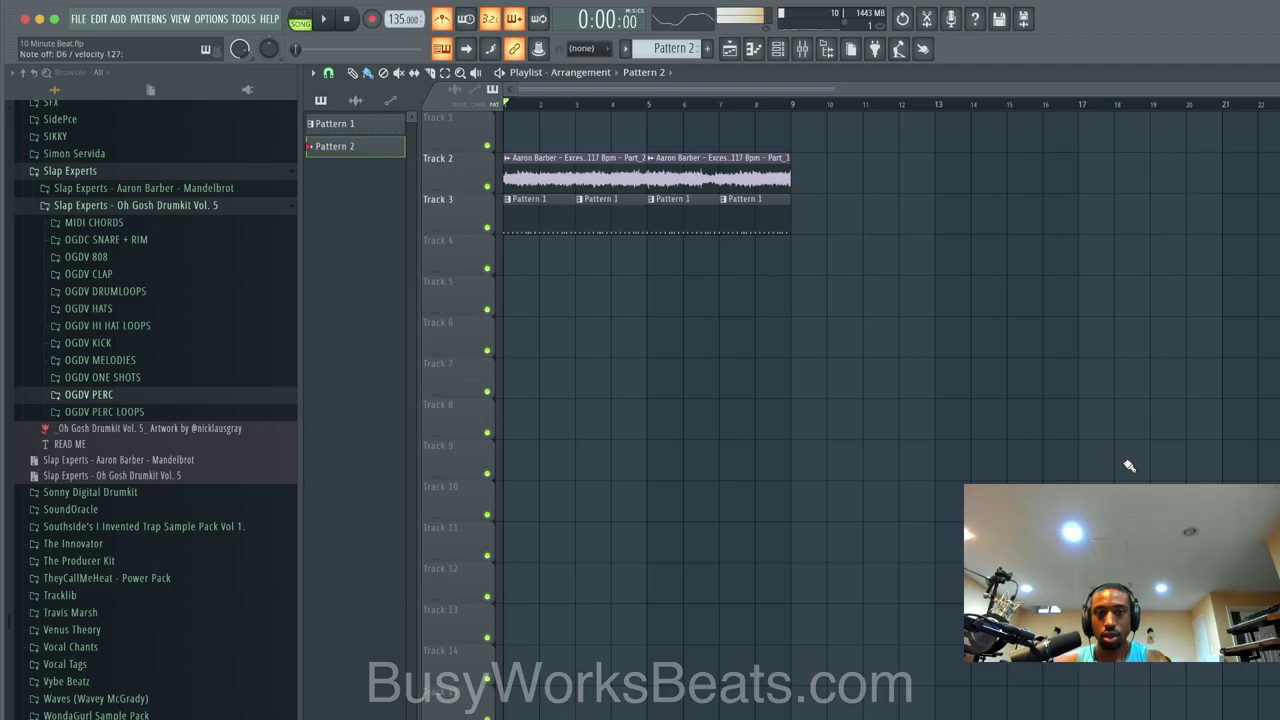
Step: Set the Ballsy 808 channel to cut itself and expand the OGDV 808 sample folder
click(781, 50)
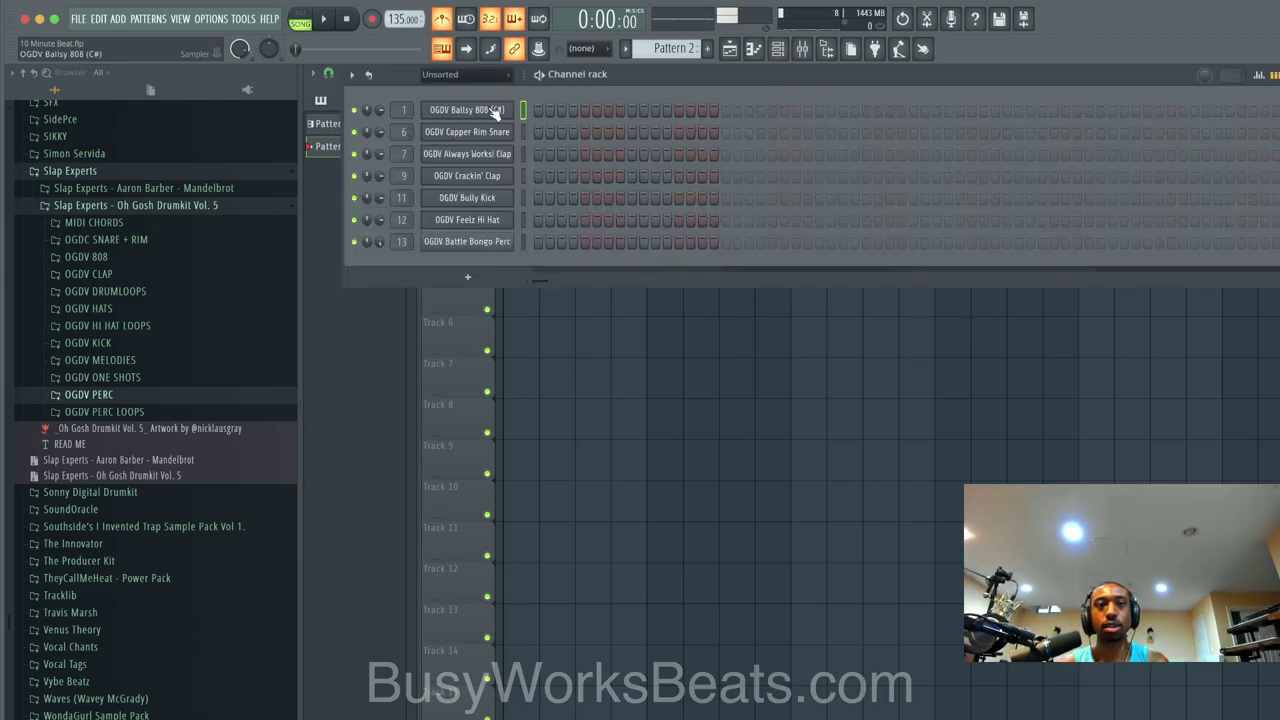
right_click(495, 112)
click(464, 261)
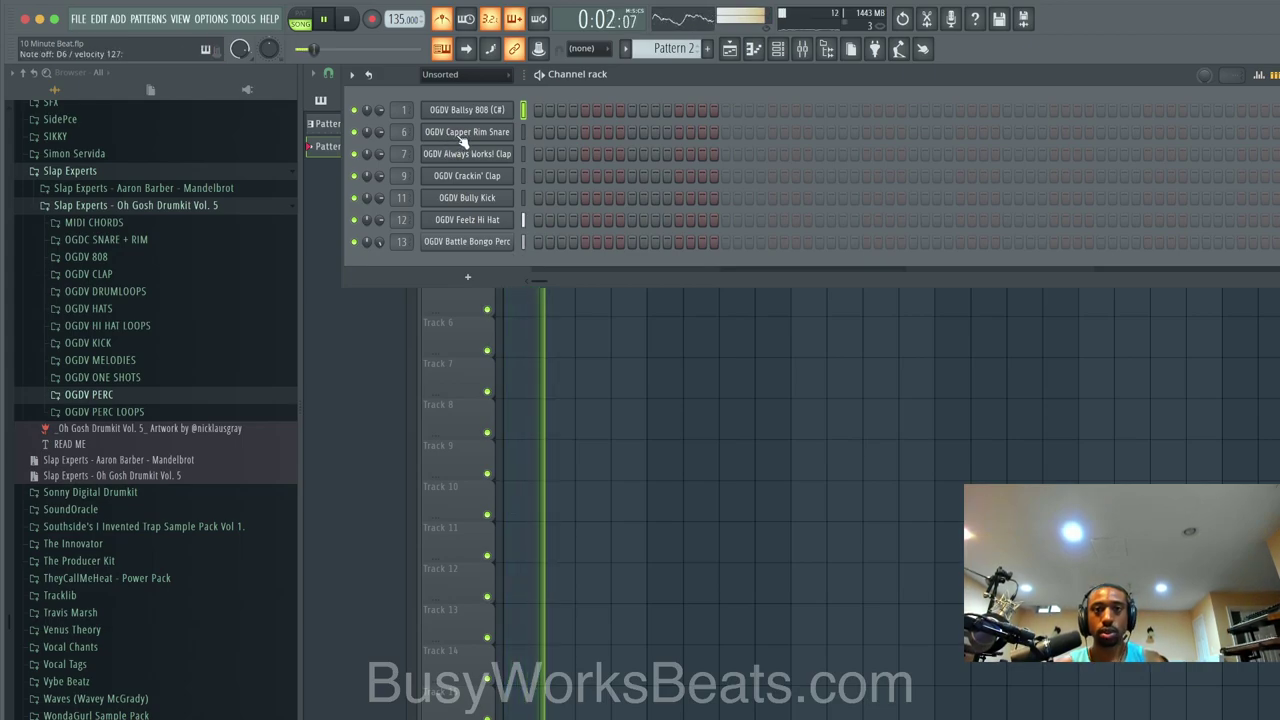
click(100, 257)
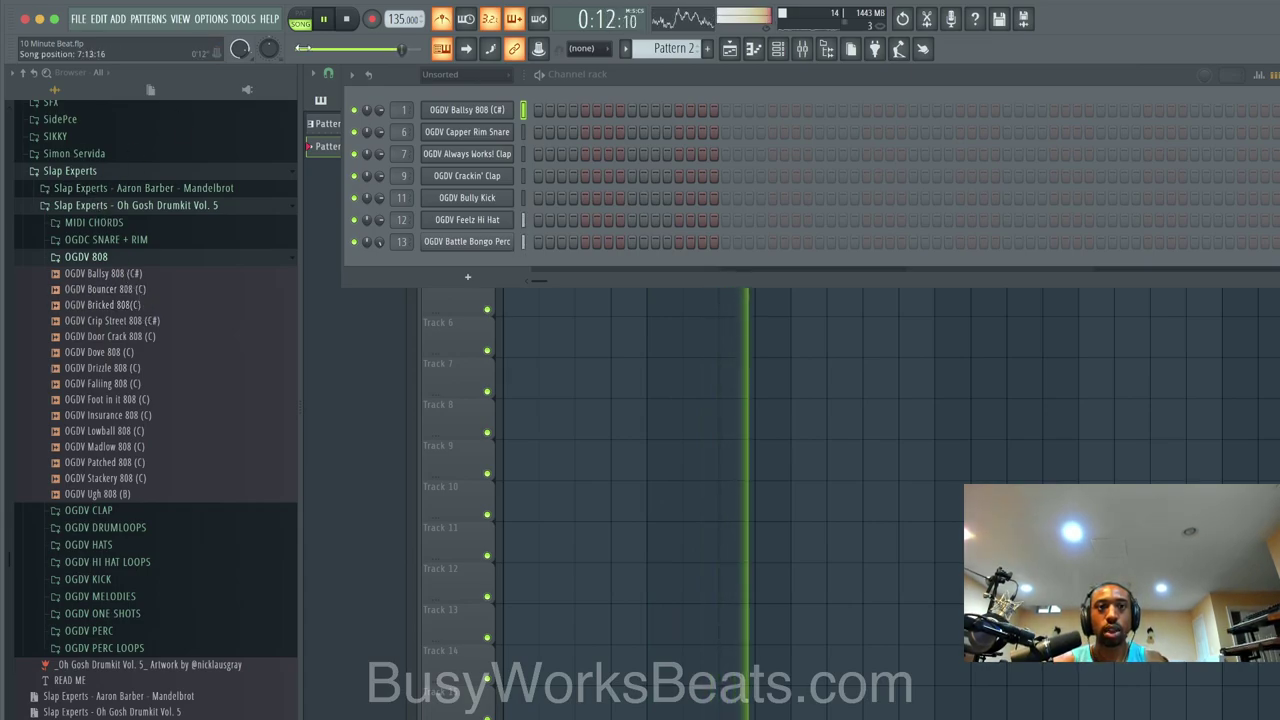
Step: Record a live Ballsy 808 bassline into Pattern 2 over the looping sample and hi-hats
click(347, 21)
click(383, 24)
click(597, 406)
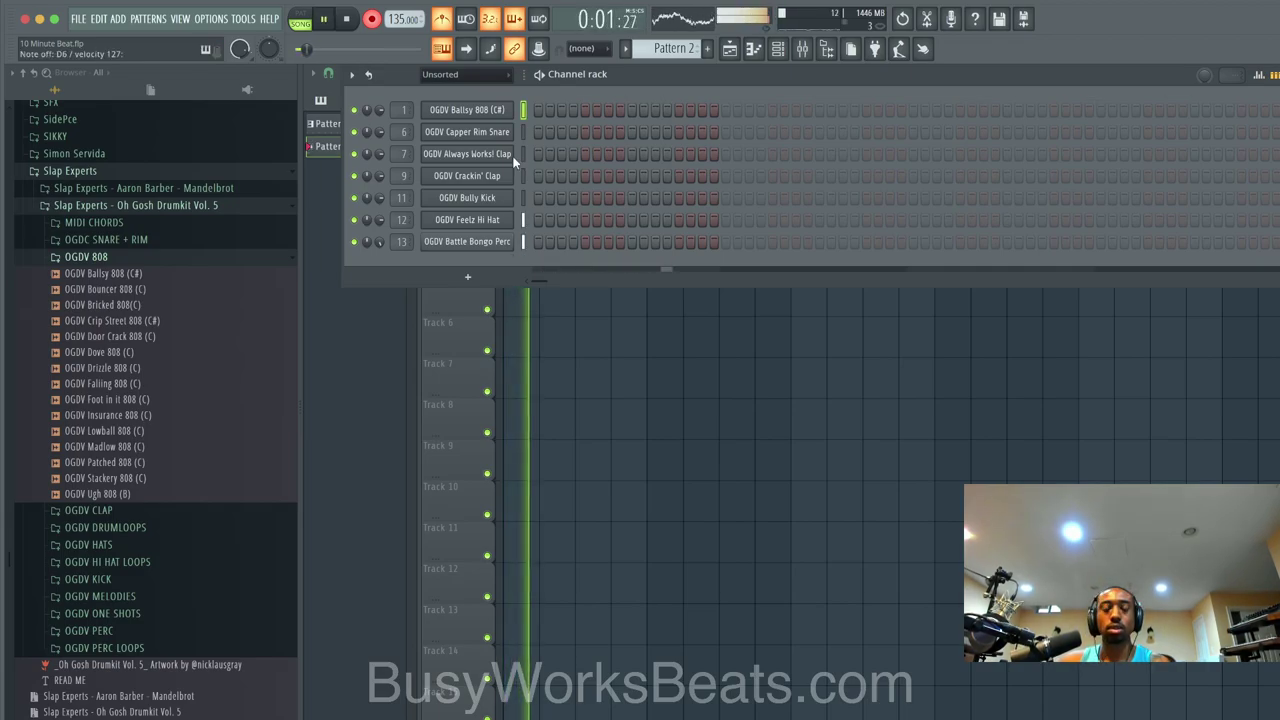
key(ctrl+z)
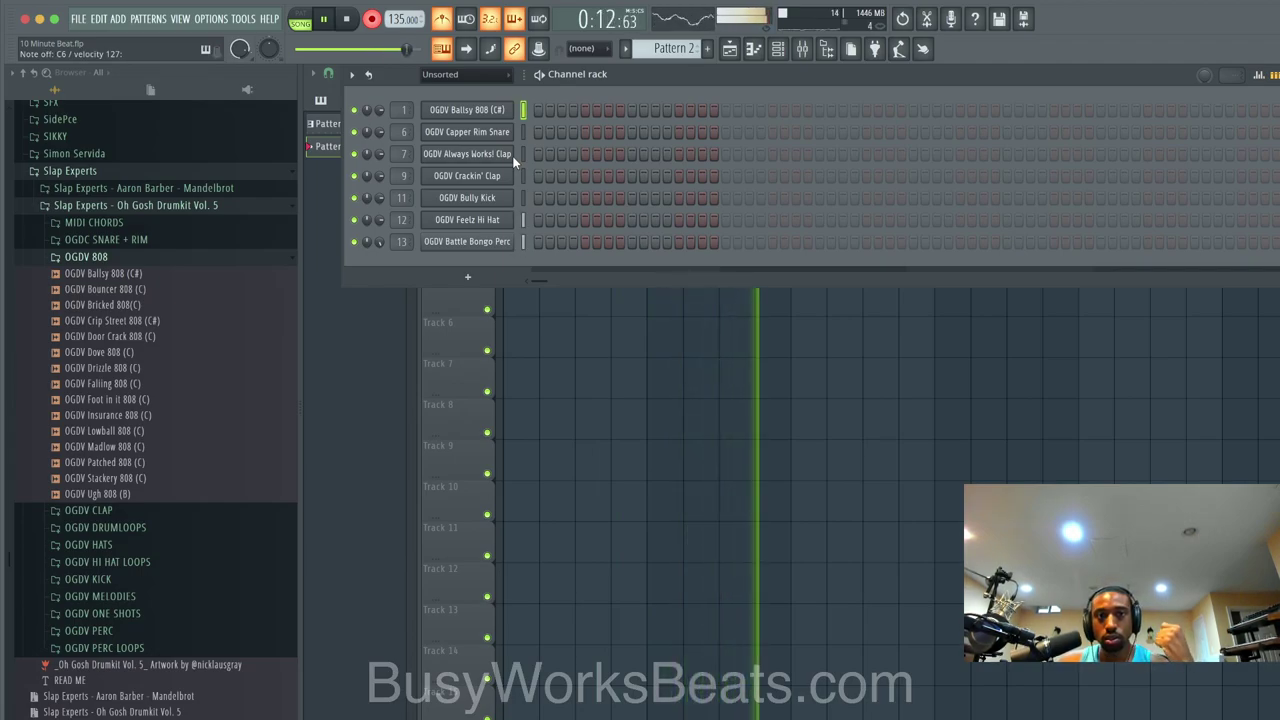
key(space)
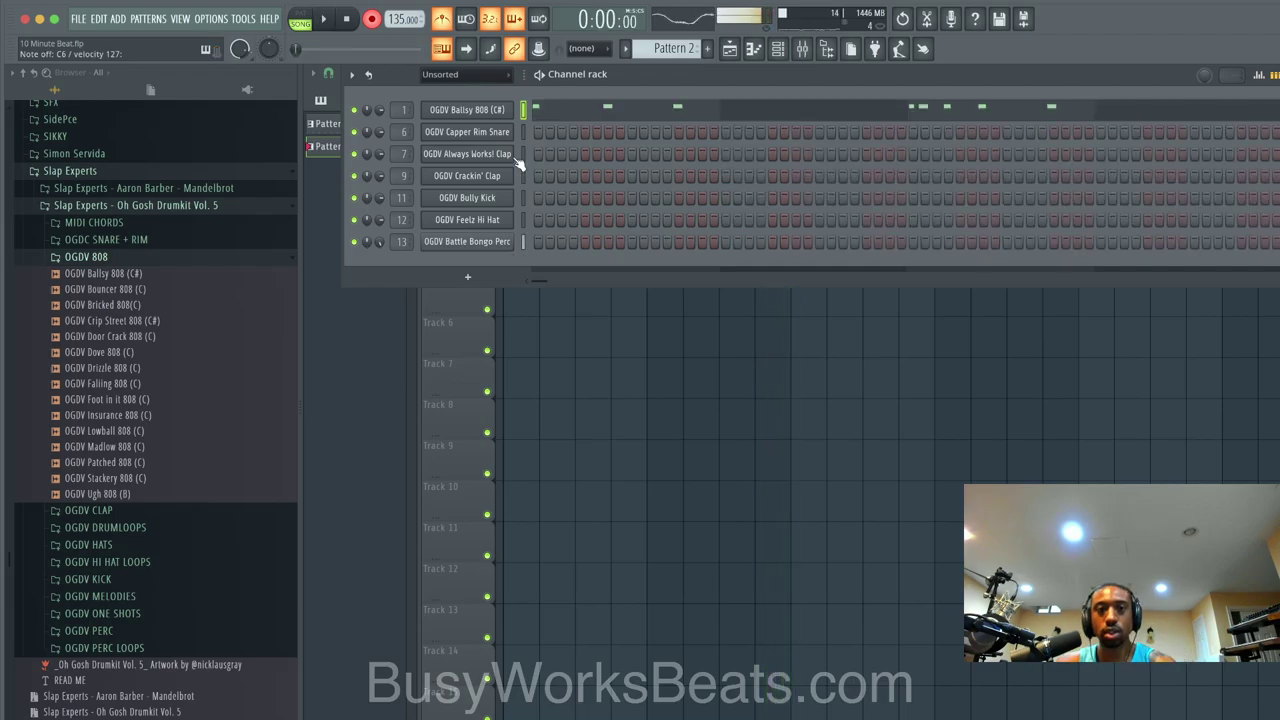
Step: Transpose the recorded Ballsy 808 notes down one octave in the piano roll and play the song
click(545, 108)
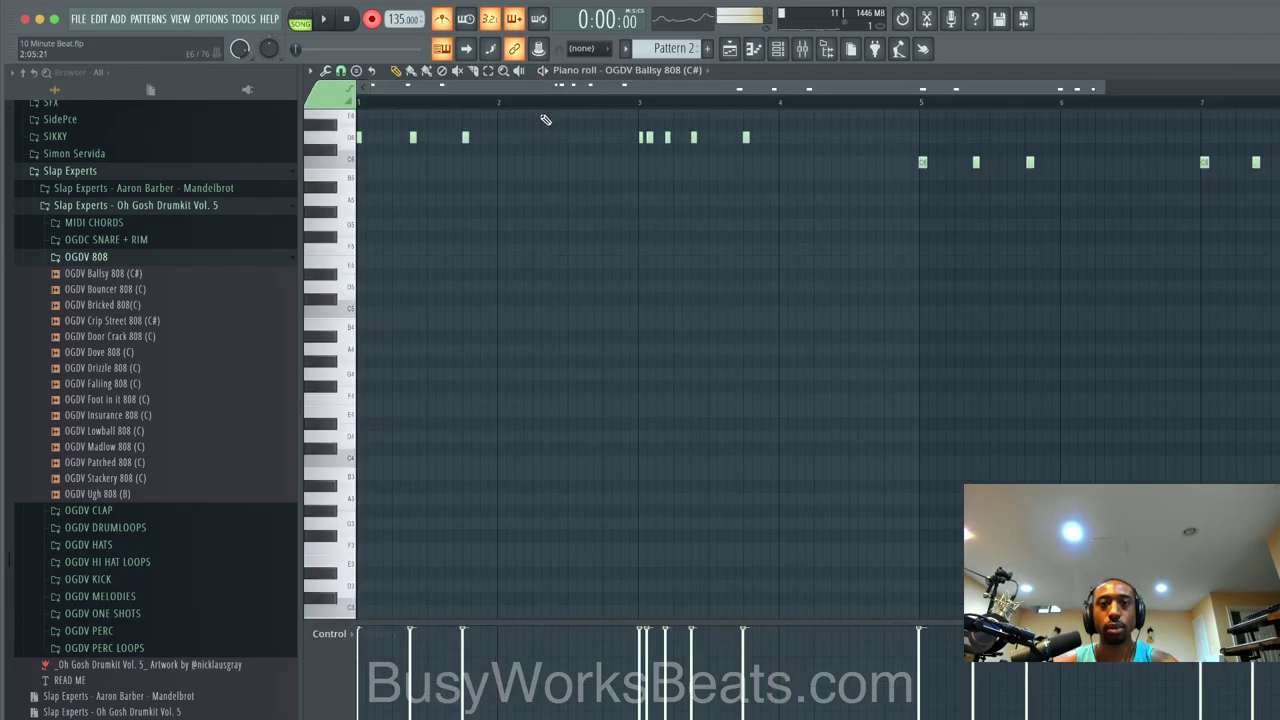
click(778, 50)
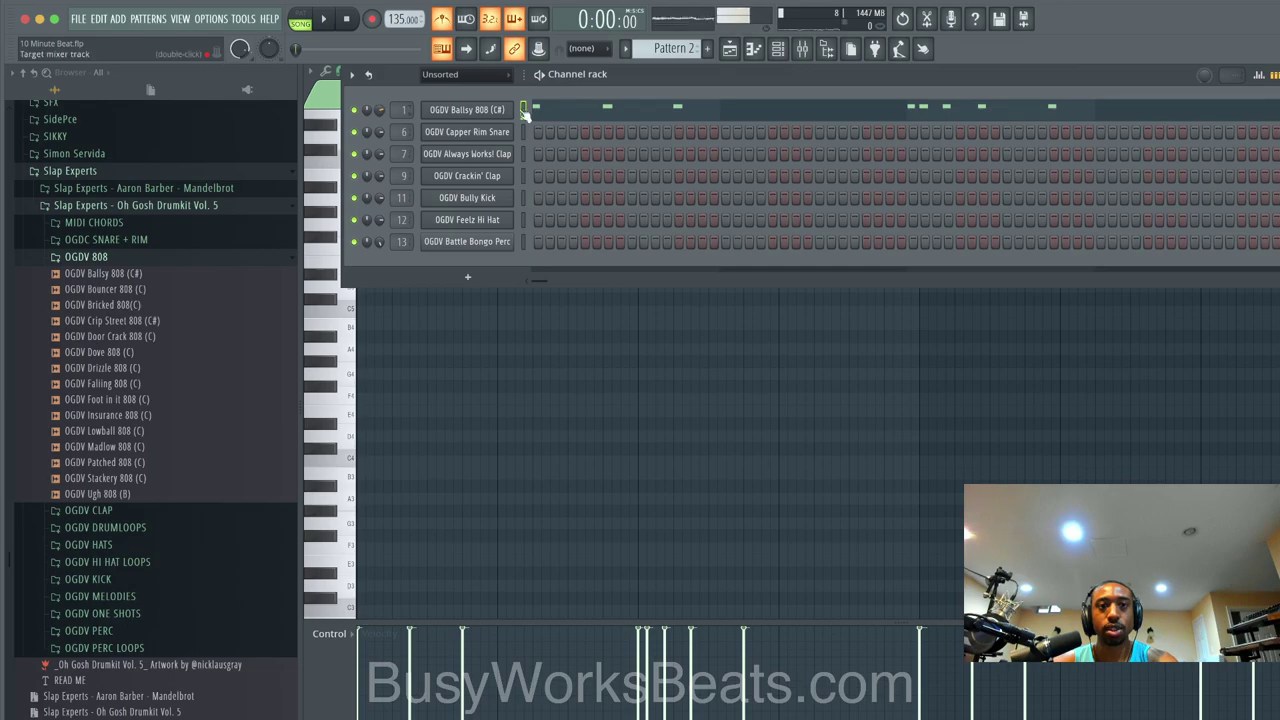
key(F6)
key(space)
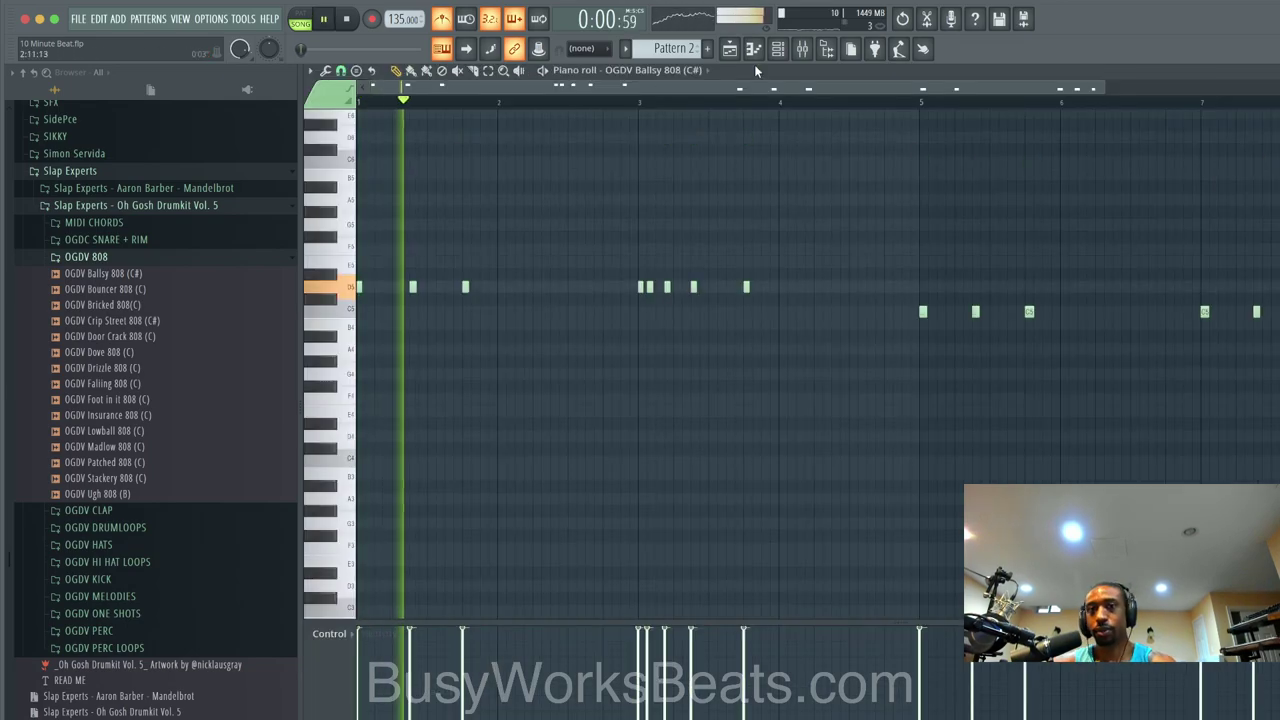
Step: Return to Pattern 1 and add Capper Rim Snare hits on steps 9 and 25
key(F6)
scroll(674, 50, up, 1)
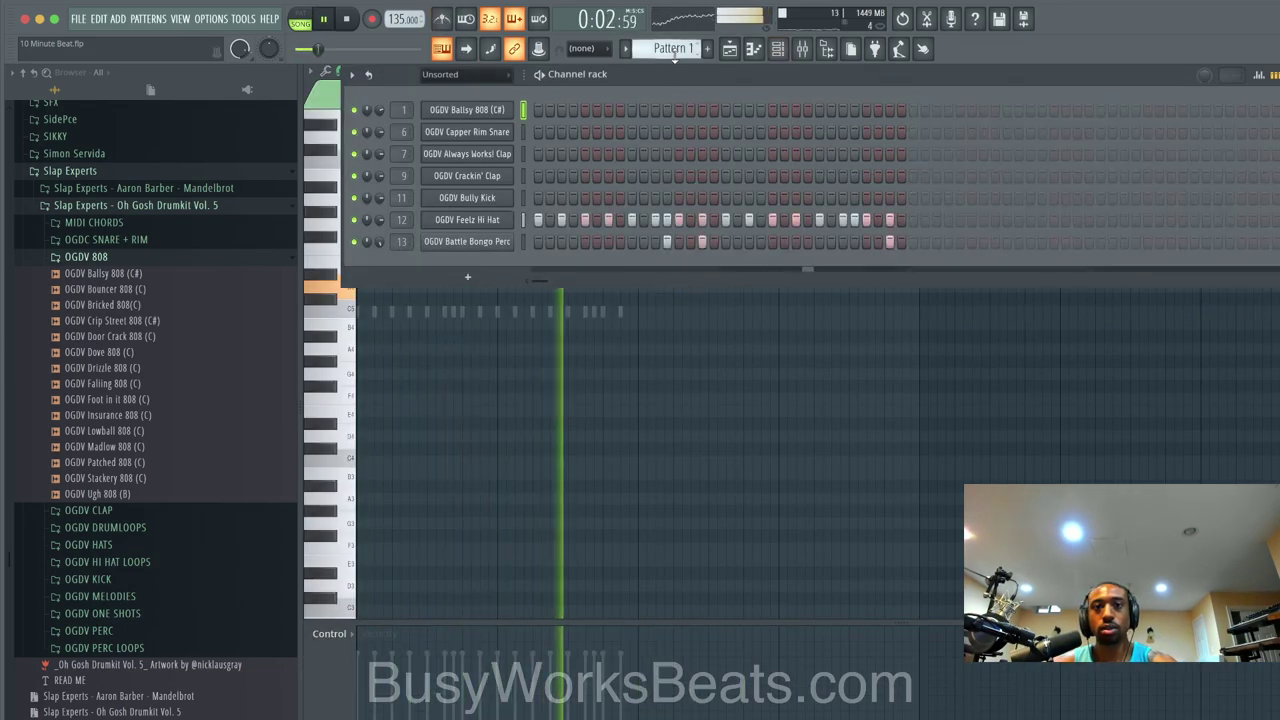
click(619, 131)
key(space)
key(space)
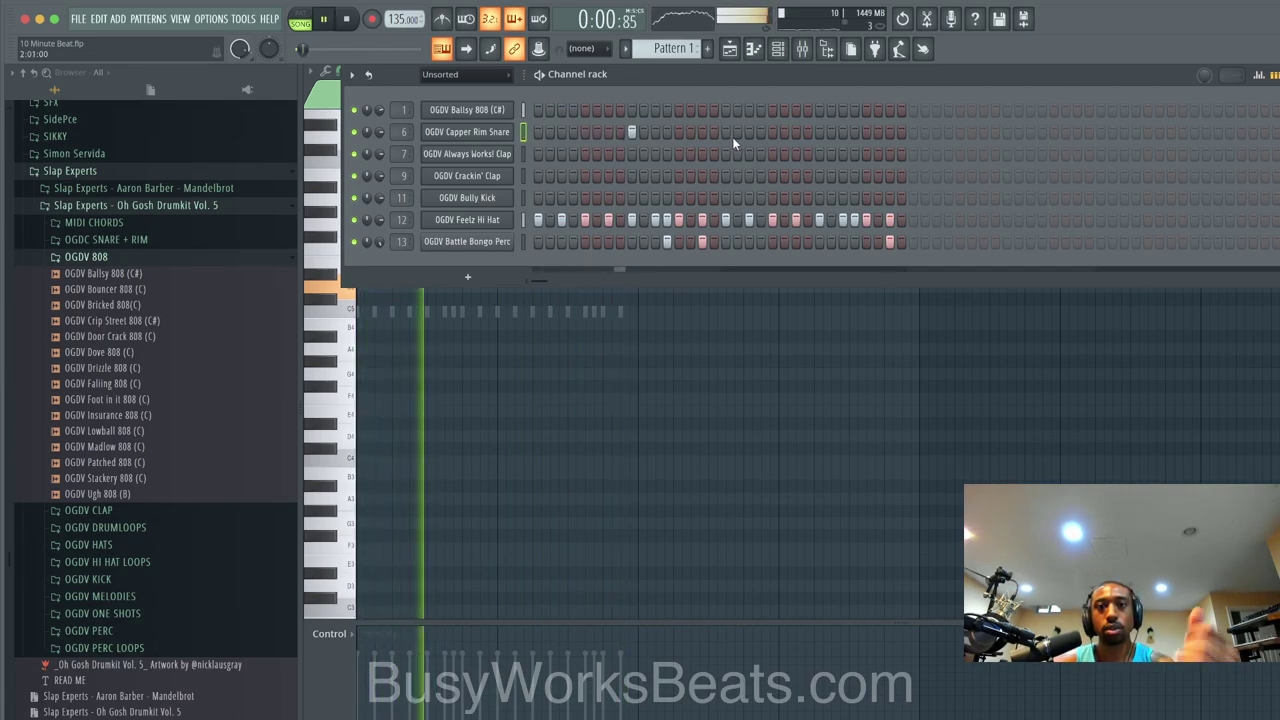
click(816, 132)
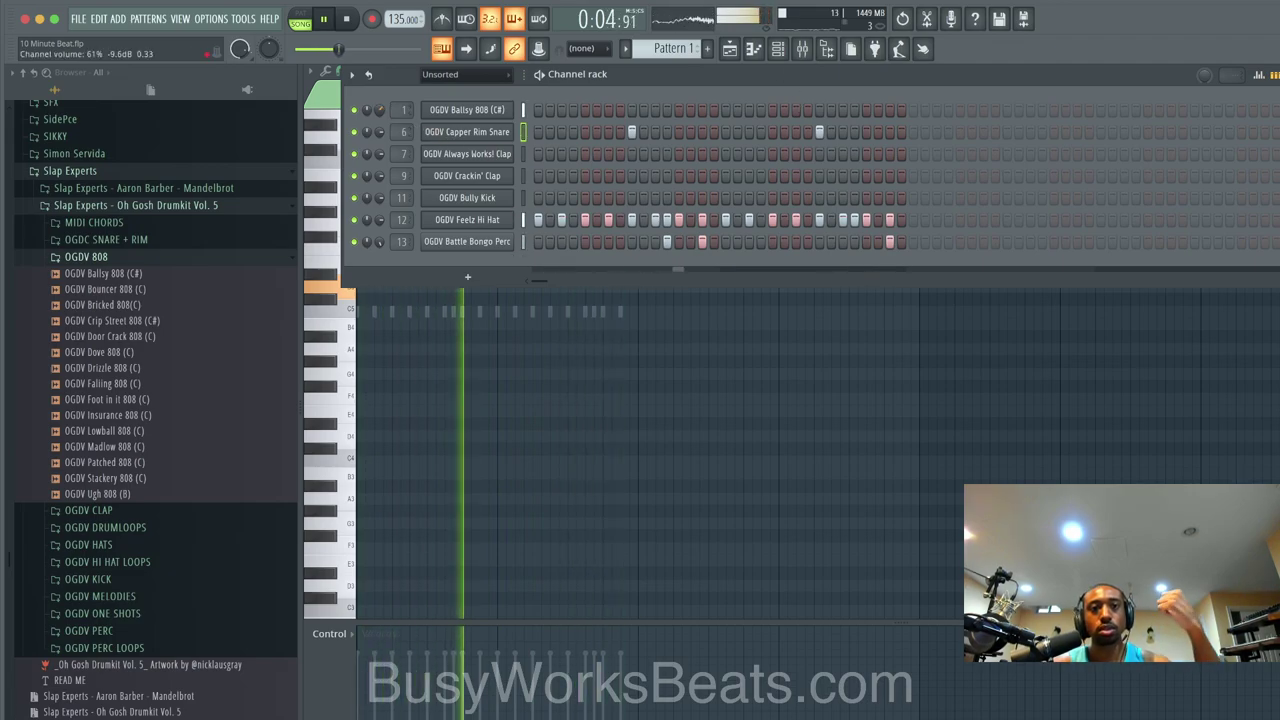
Step: Check the Ballsy 808 channel's miscellaneous settings, including its cut group, and close them
click(500, 110)
click(484, 227)
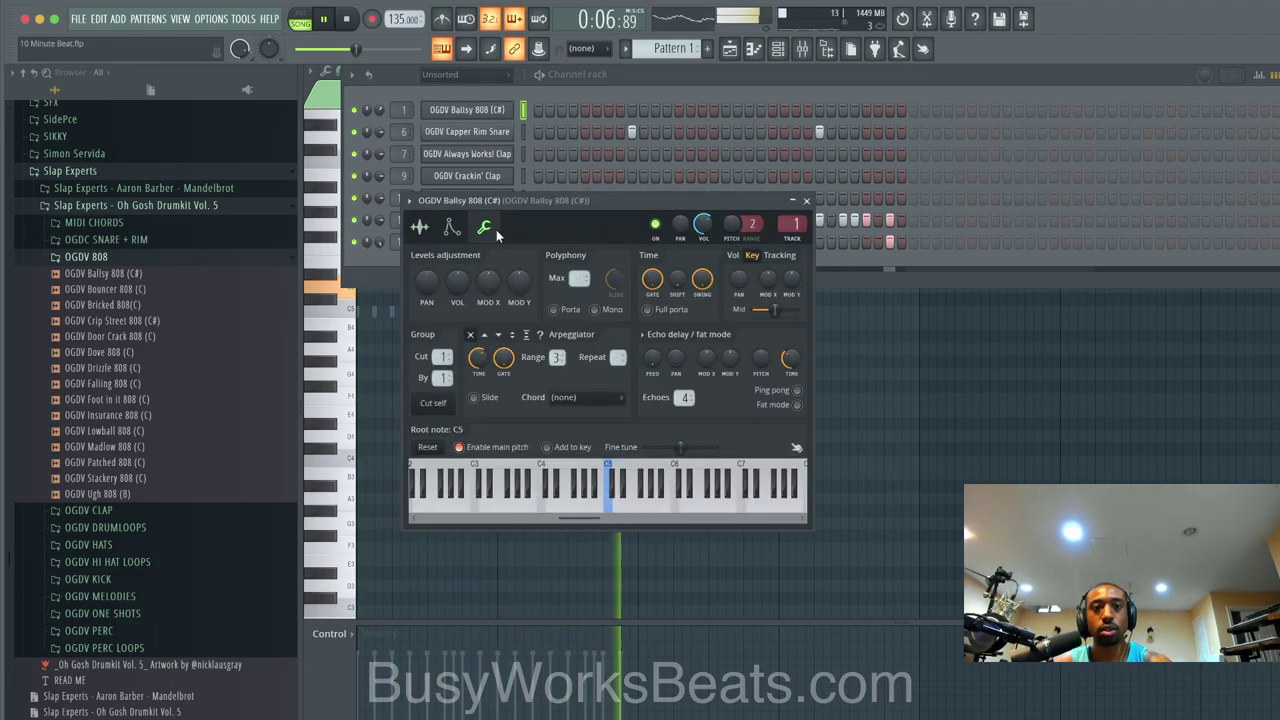
click(806, 200)
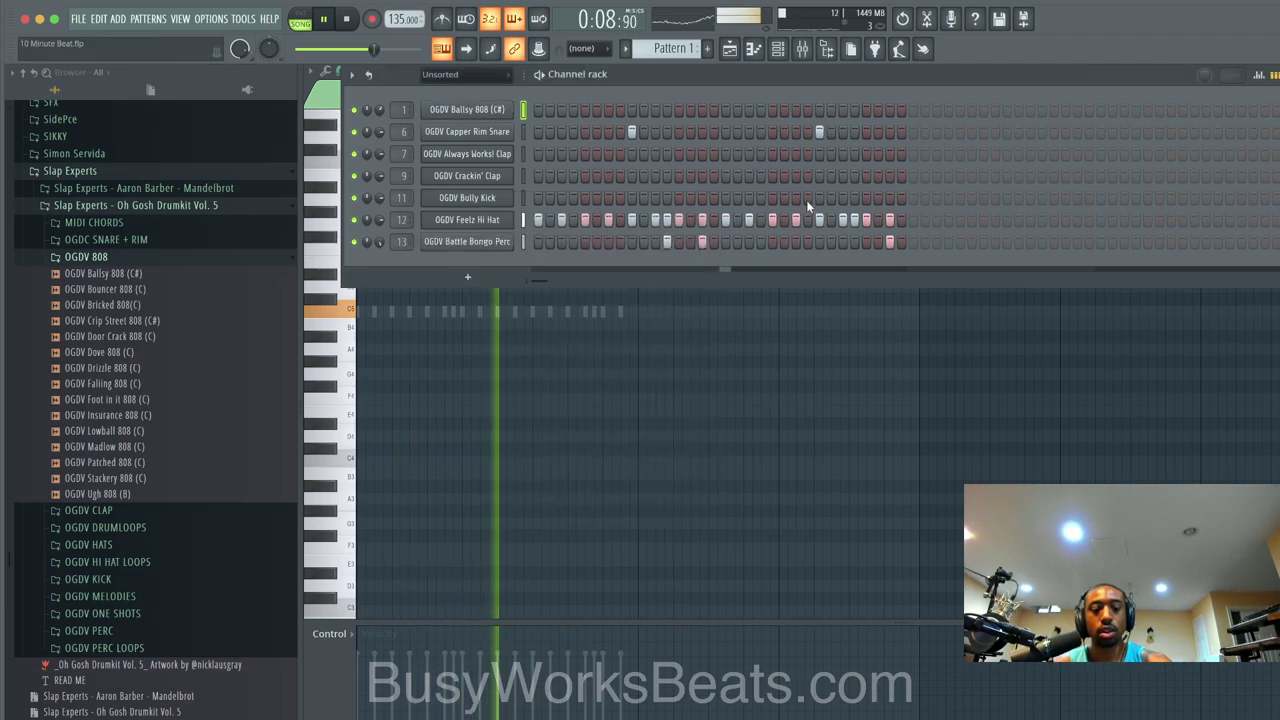
Step: Check how much time is left in the Master track's BeatTimer plugin and close it
click(802, 49)
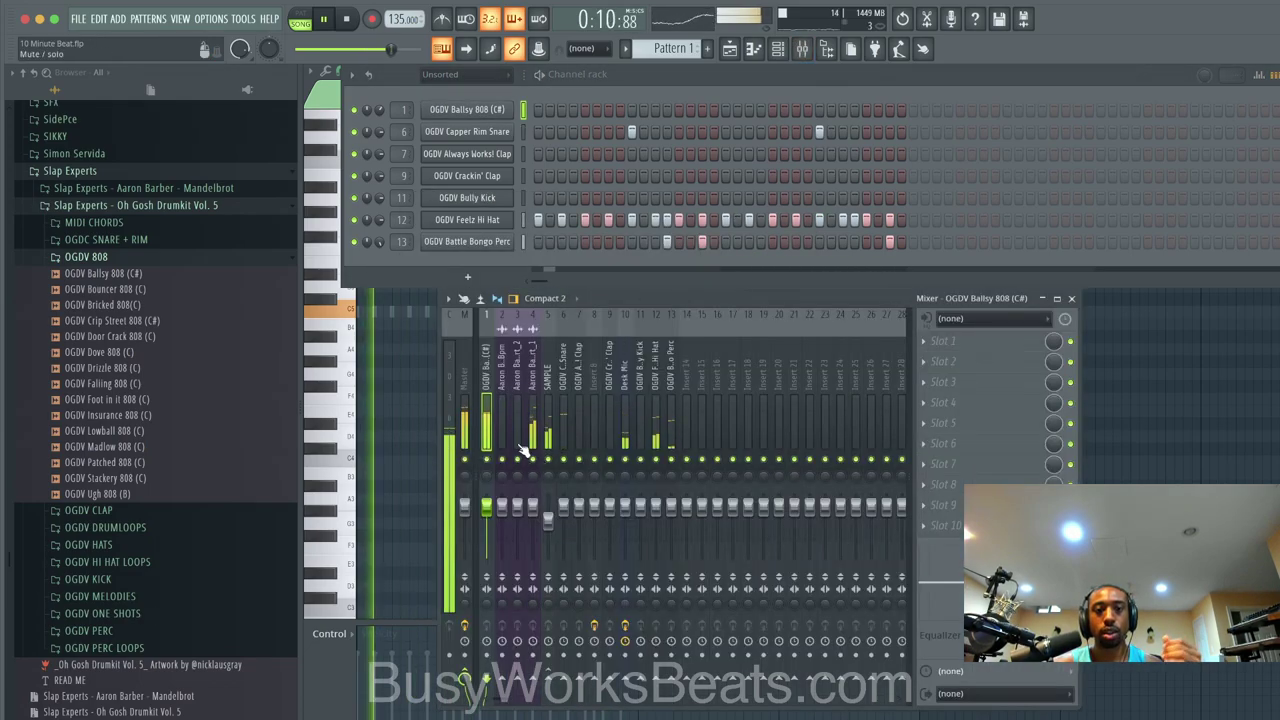
click(463, 393)
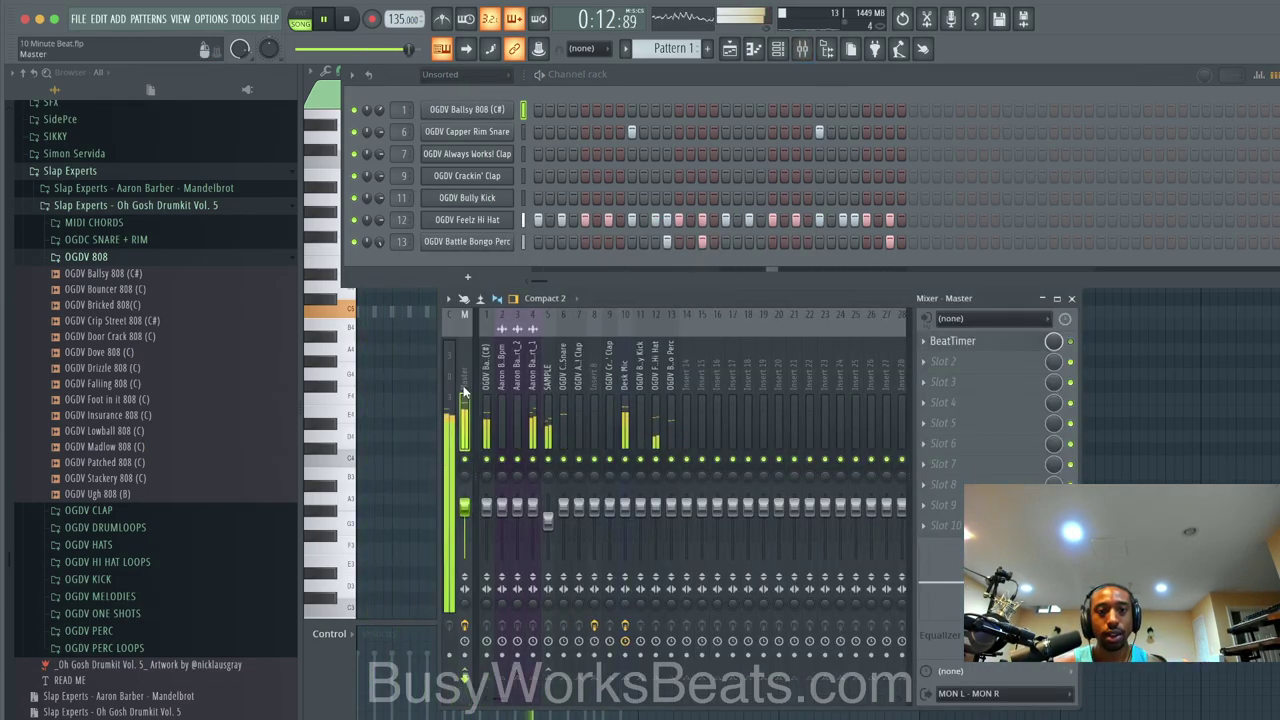
click(1005, 346)
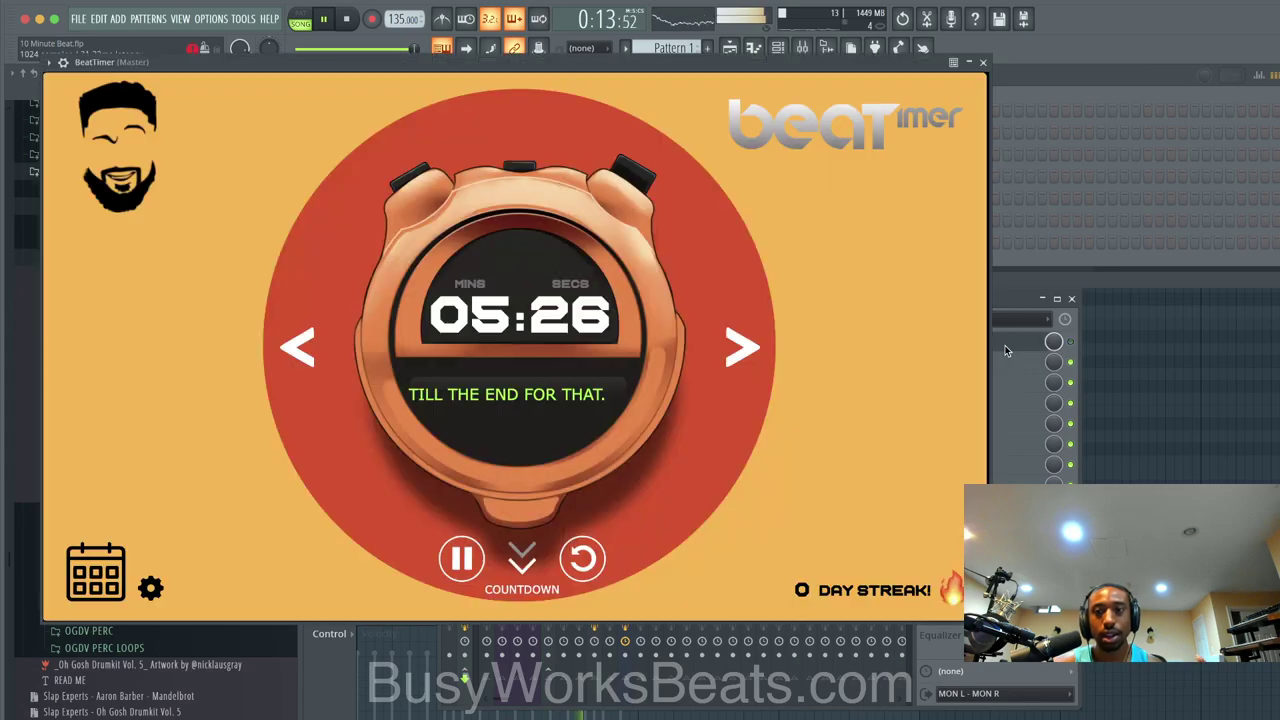
click(984, 63)
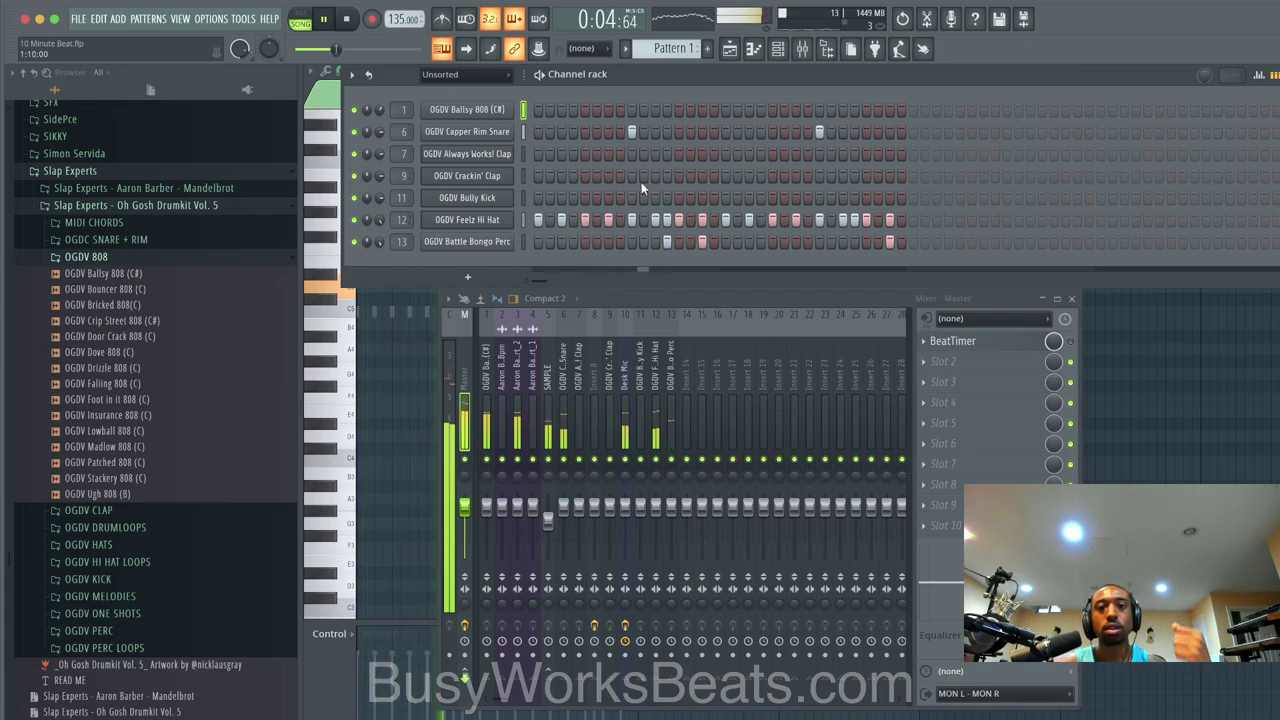
Step: Add Always Works! Clap hits on steps 9 and 25 and a Crackin' Clap hit on step 15
key(space)
click(631, 153)
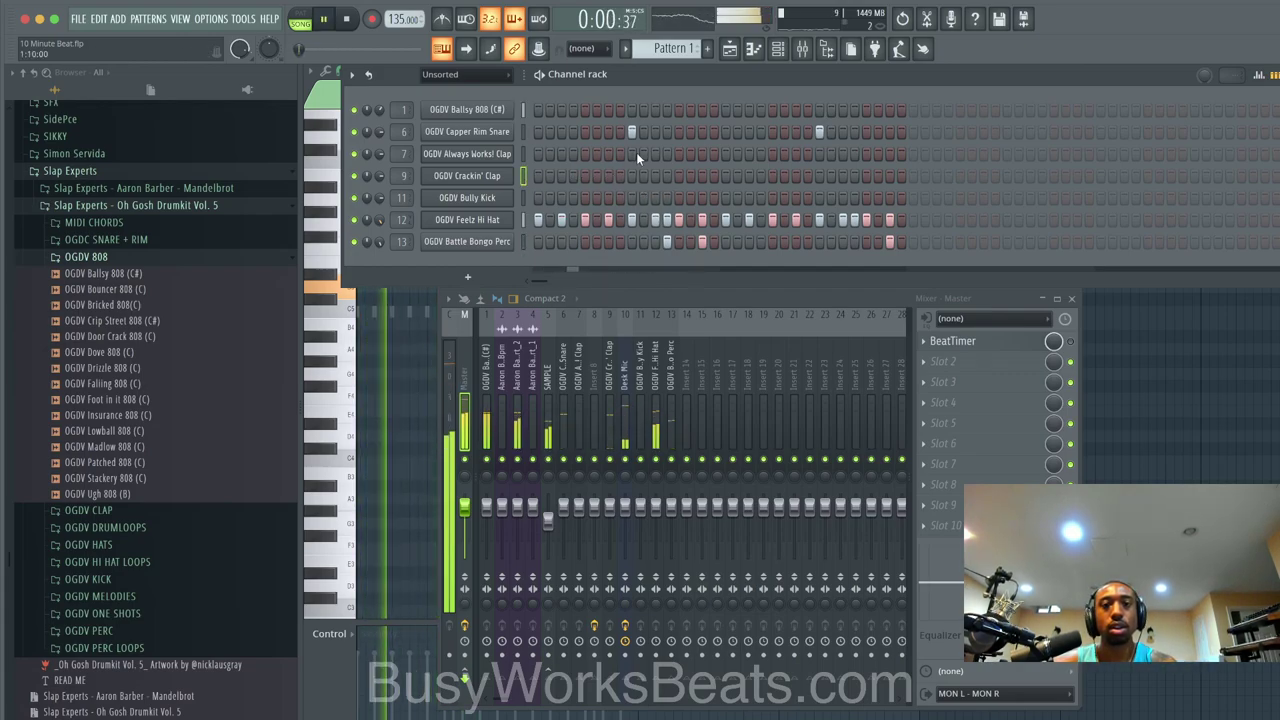
key(space)
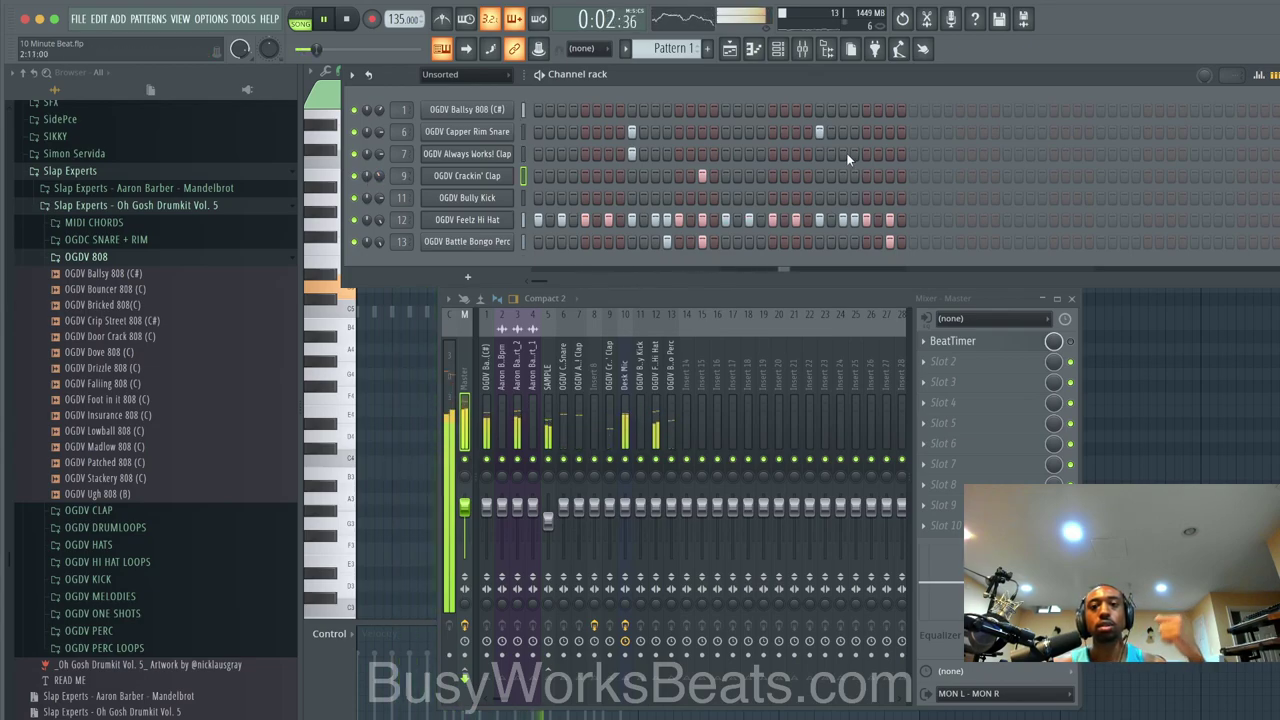
Step: Add Capper Rim Snare hits on steps 15 and 27 and a Bully Kick hit on step 1
click(701, 131)
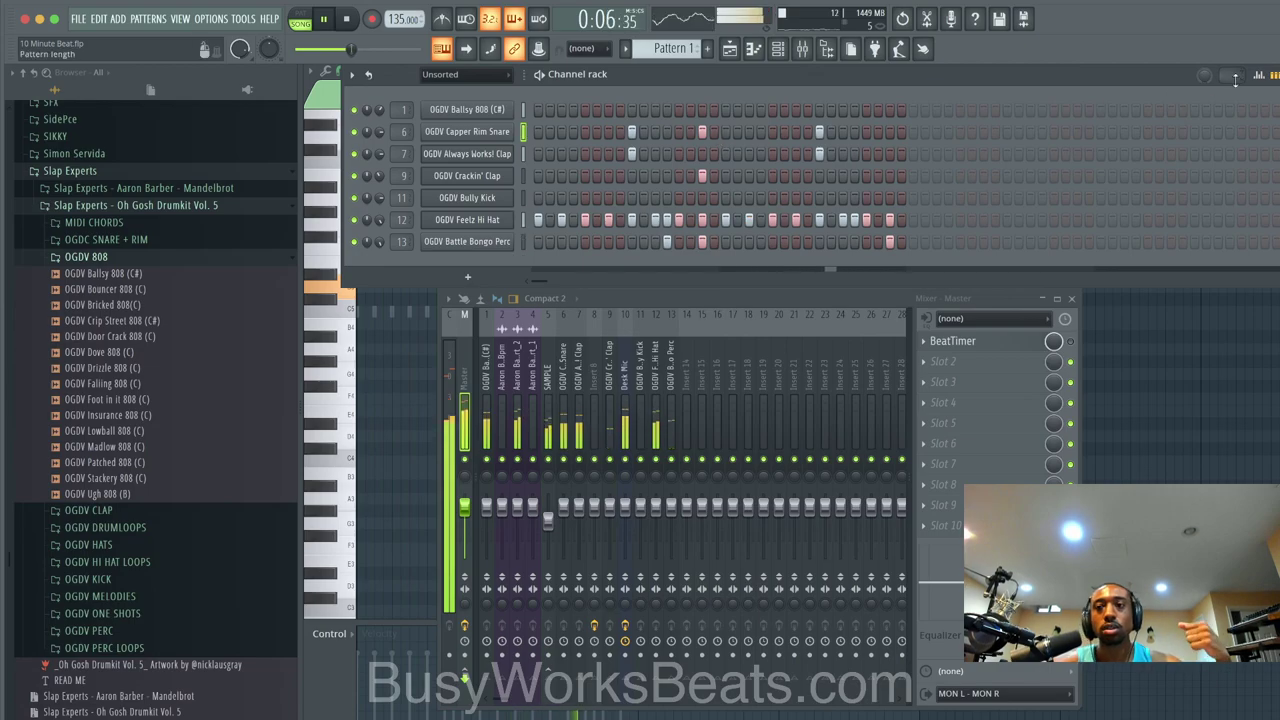
click(1259, 75)
click(841, 132)
click(1262, 76)
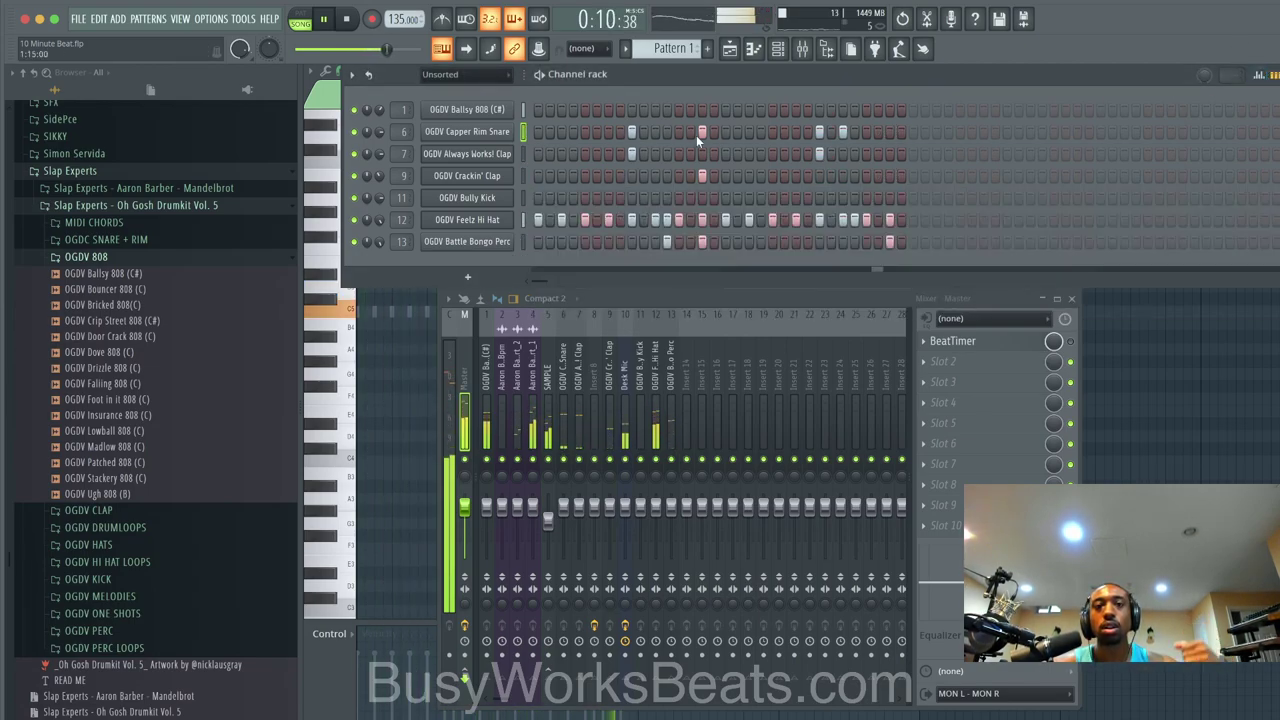
click(539, 198)
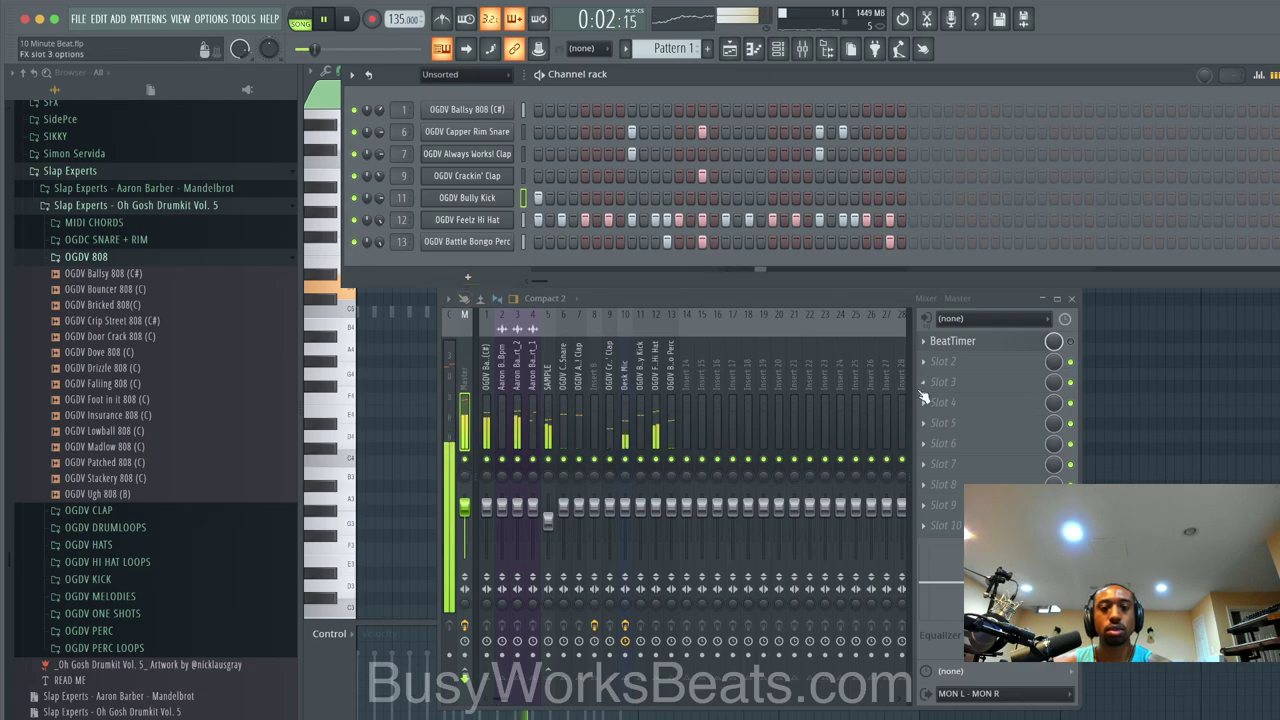
Step: Load Fruity soft clipper into the Master track's second effect slot and close its window
click(957, 371)
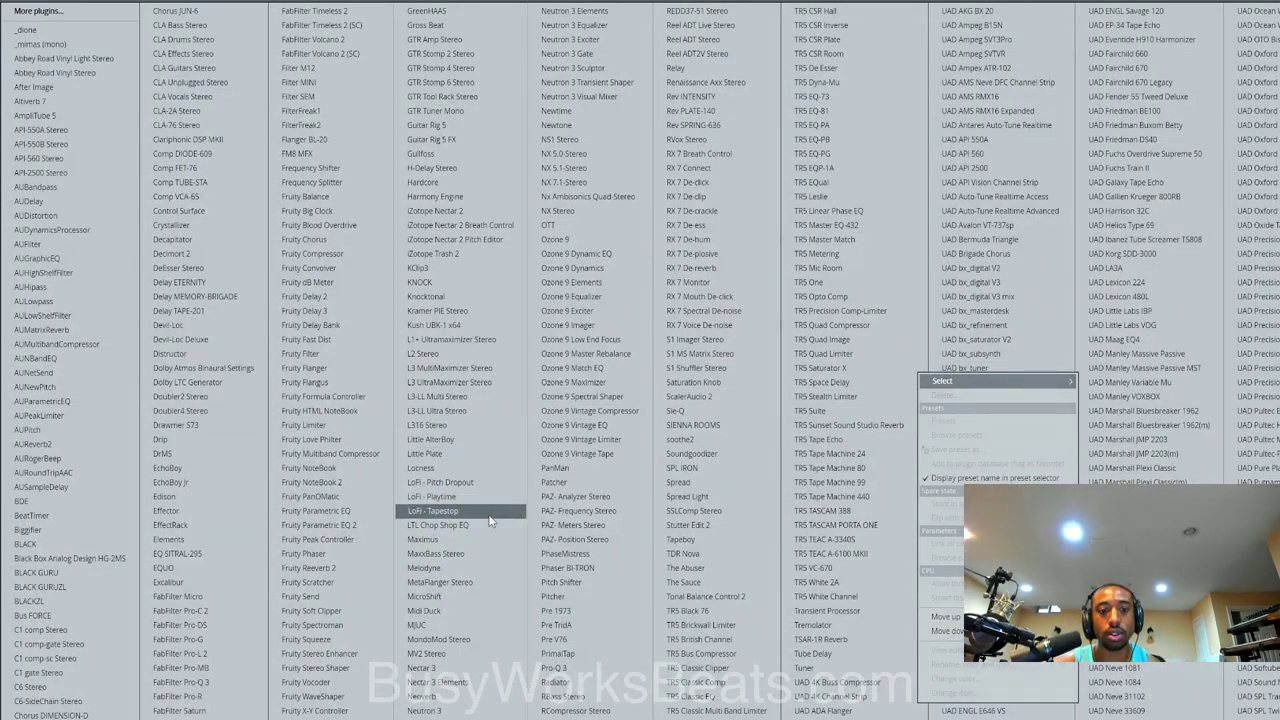
click(355, 609)
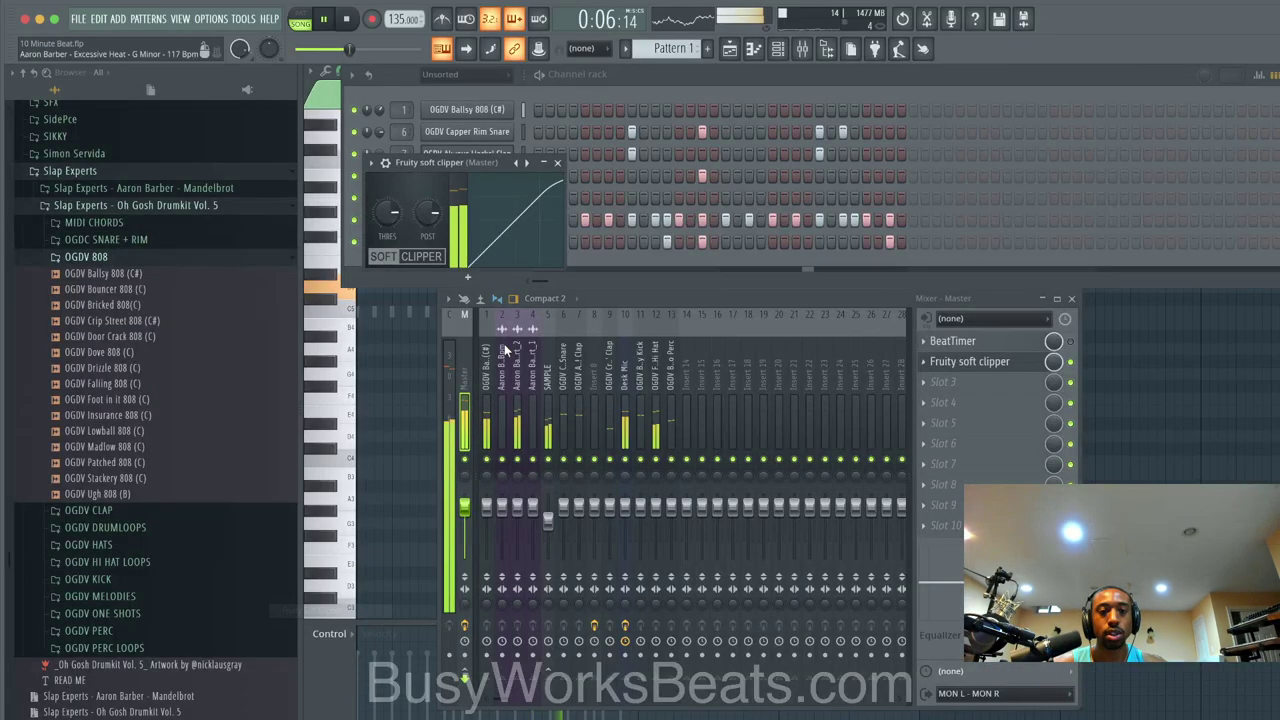
click(557, 163)
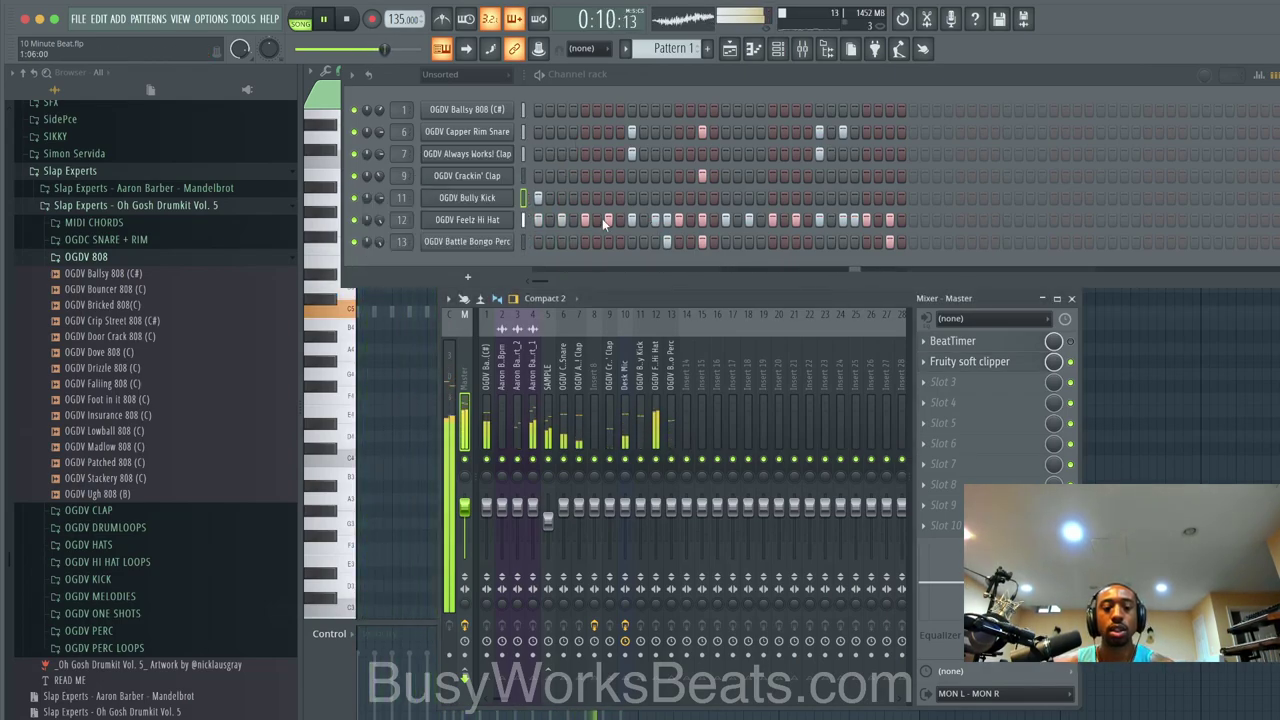
Step: Clear the Bully Kick channel's hit on step 1, undoing the accidental cut across all channels
click(521, 199)
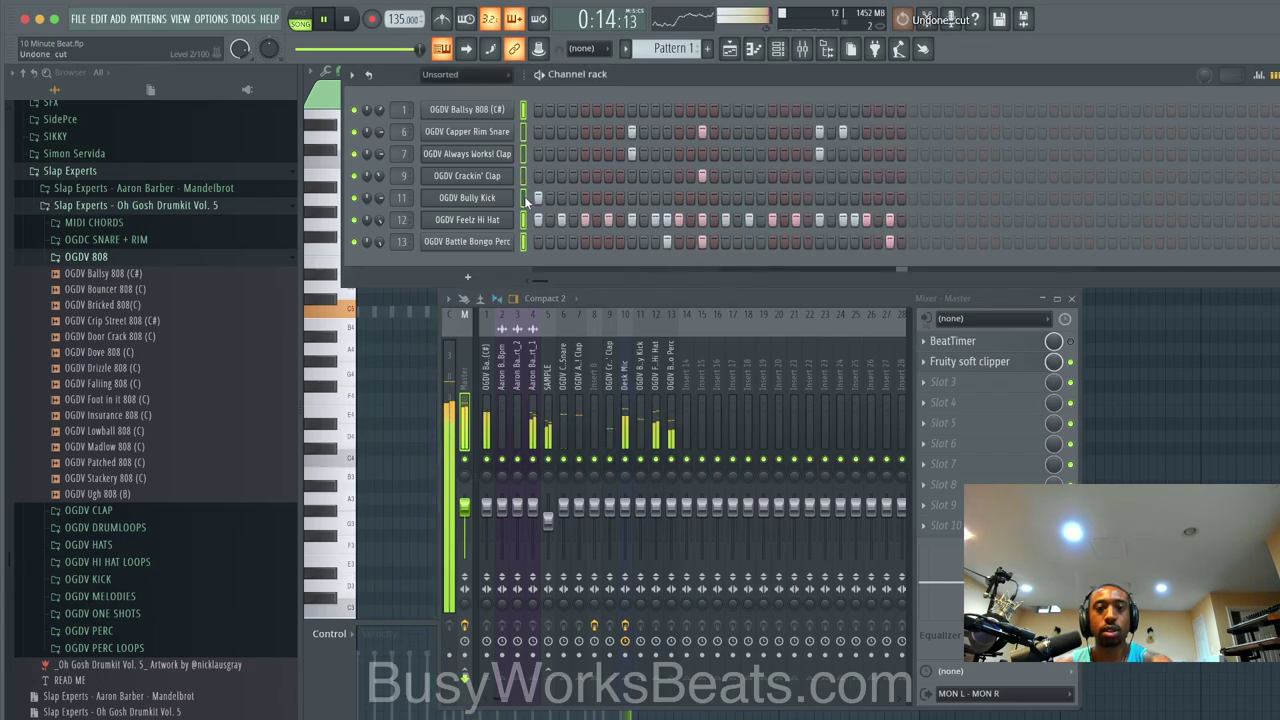
key(ctrl+z)
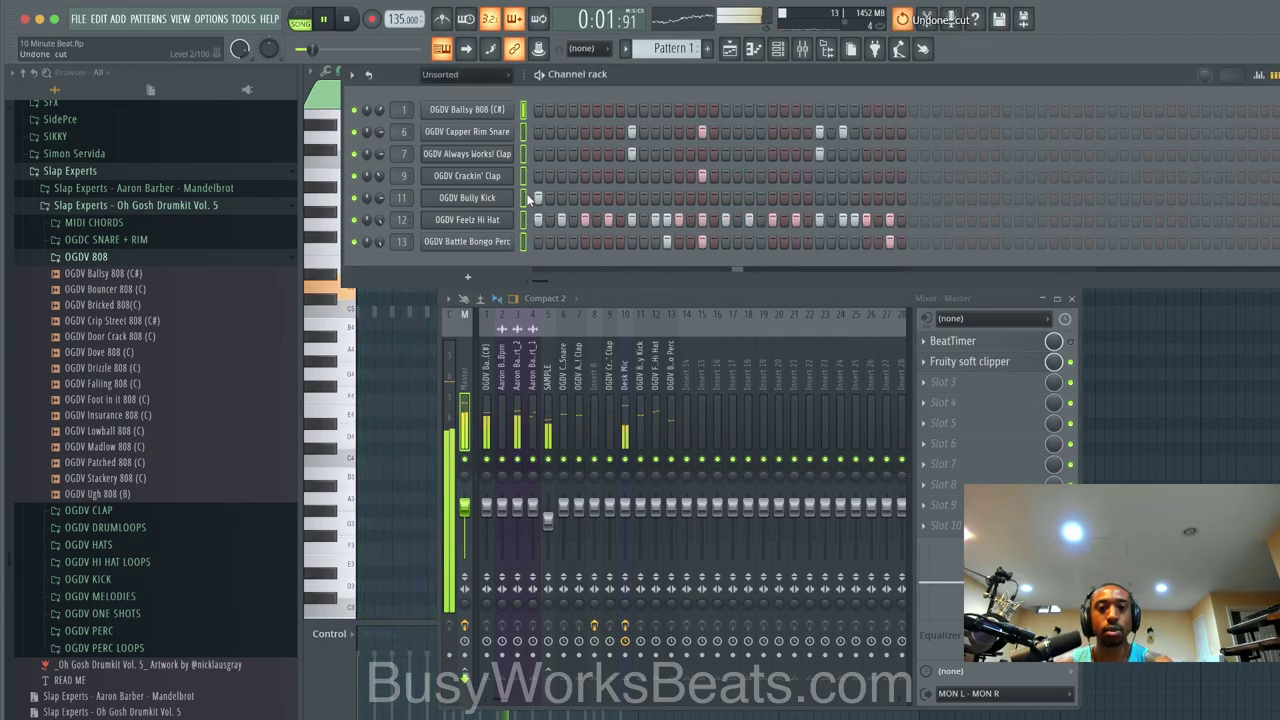
Step: Set the playlist snap to 1/2 beat and trim the second Pattern 1 clip on Track 3 to end midway through bar 4
click(740, 48)
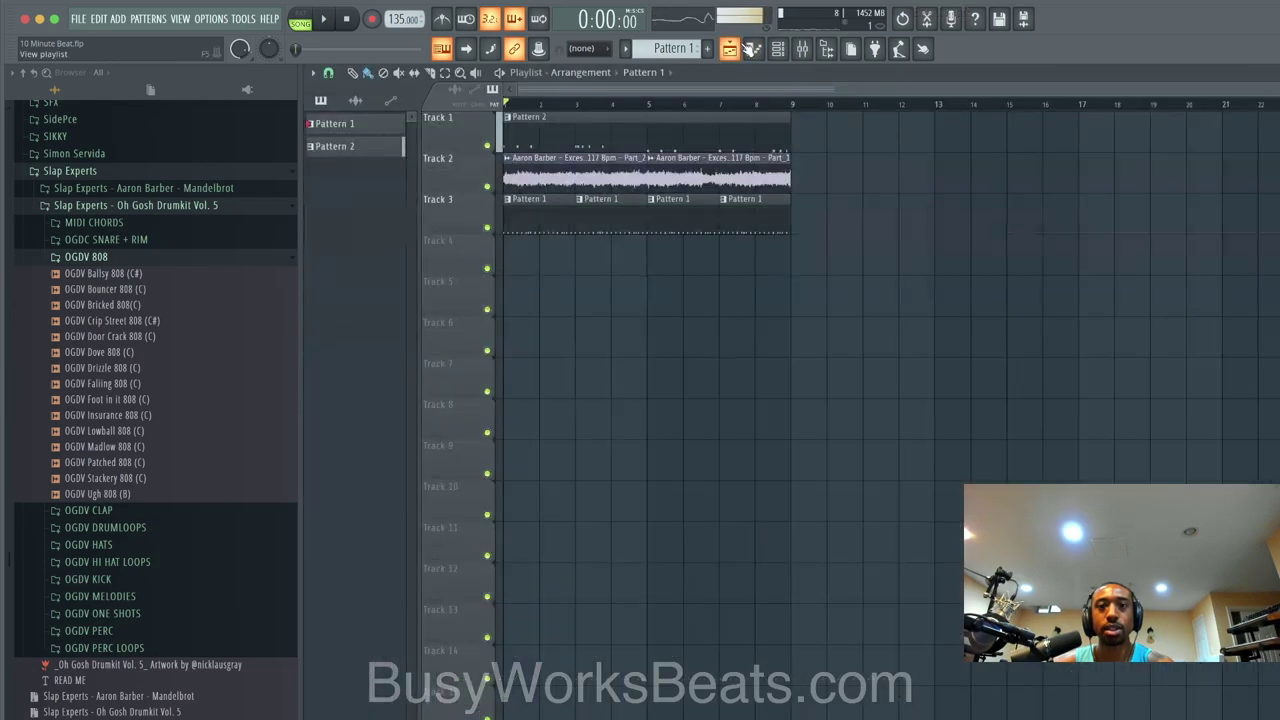
click(328, 73)
click(335, 265)
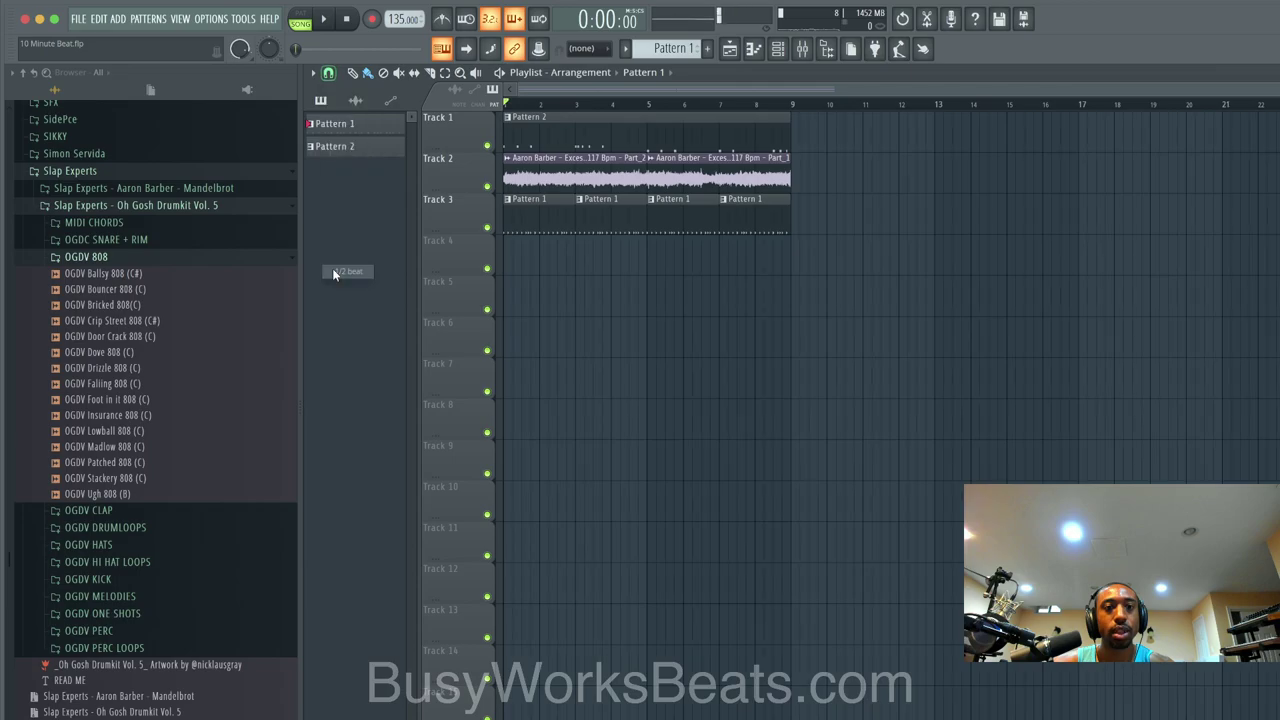
key(space)
scroll(643, 219, up, 2)
ctrl+click(643, 219)
drag(698, 216, 662, 218)
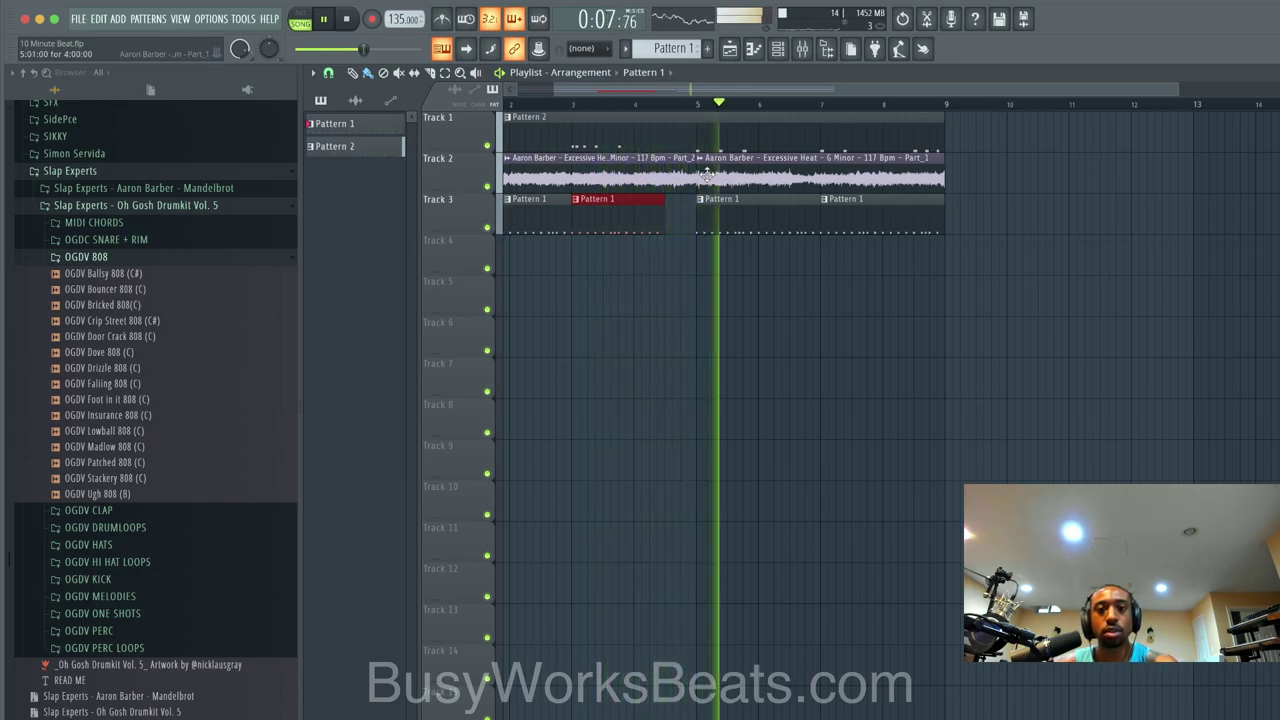
Step: Replace the last Pattern 1 clip on Track 3 with a copy of the trimmed clip starting at bar 7
scroll(752, 230, down, 3)
right_click(748, 214)
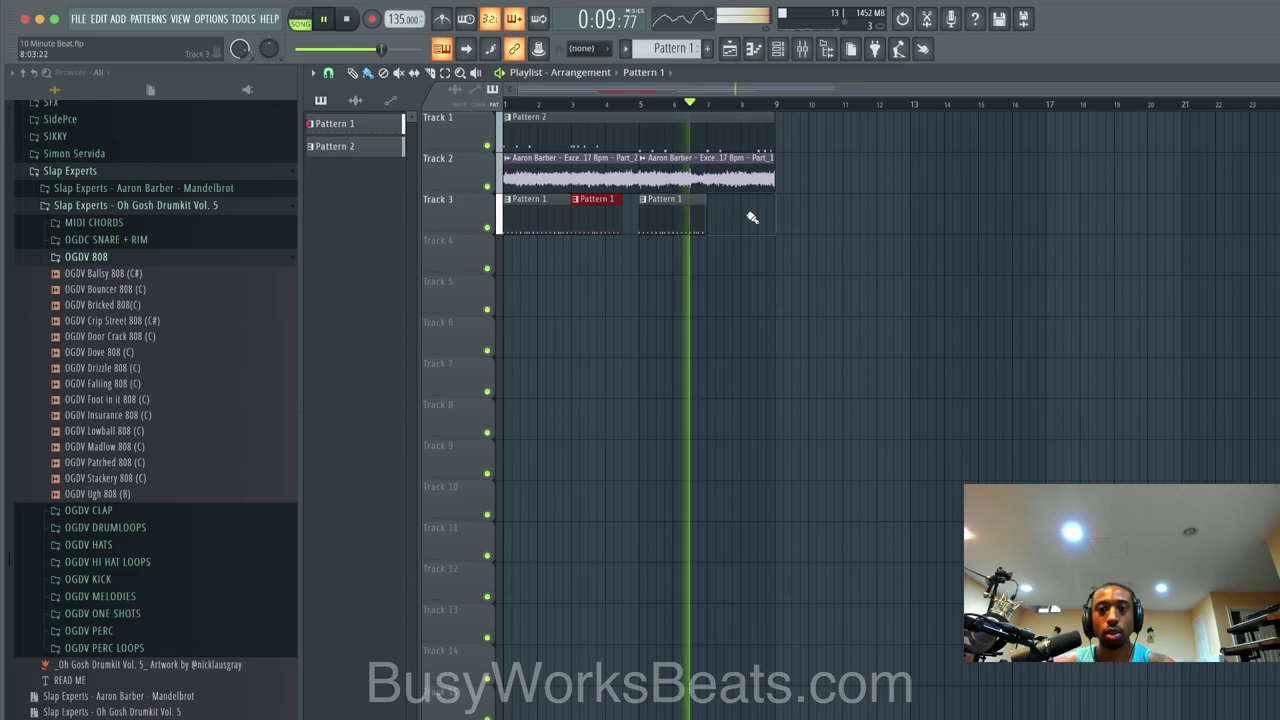
drag(594, 214, 734, 214)
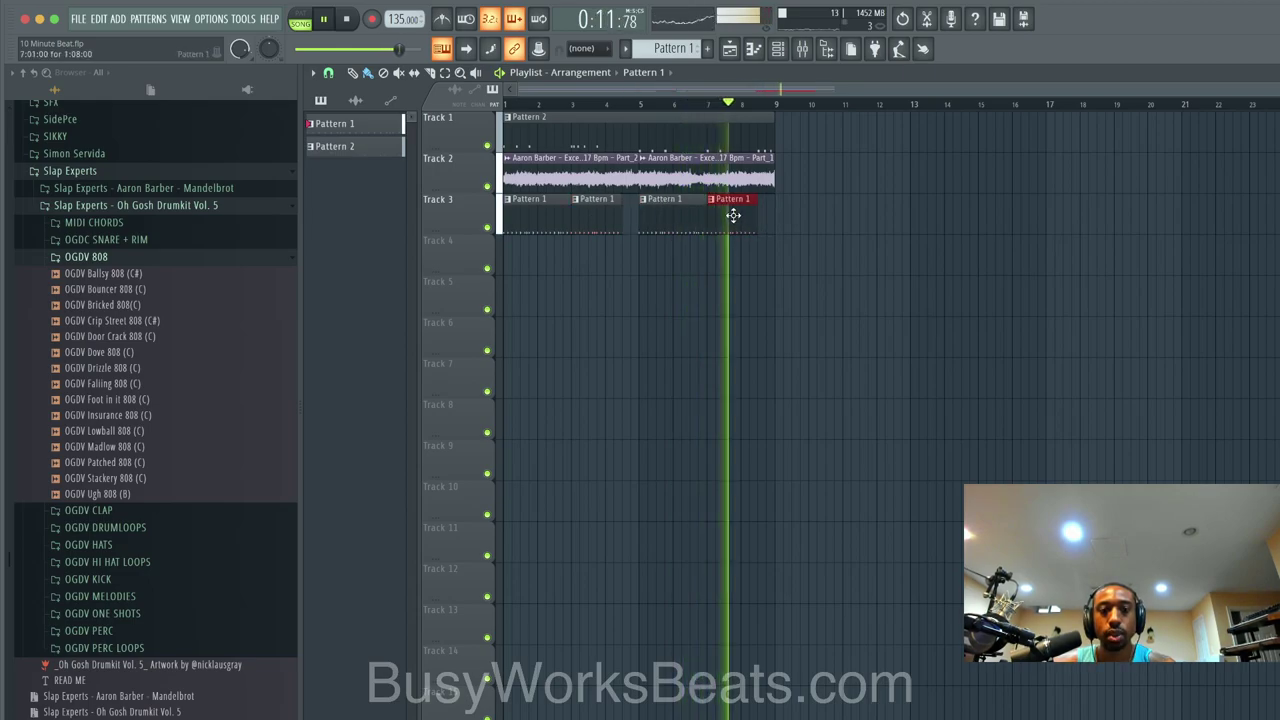
Step: Load FabFilter Pro-Q 3 into the first effect slot of the SAMPLE mixer track
key(space)
key(F9)
click(502, 370)
key(space)
click(487, 378)
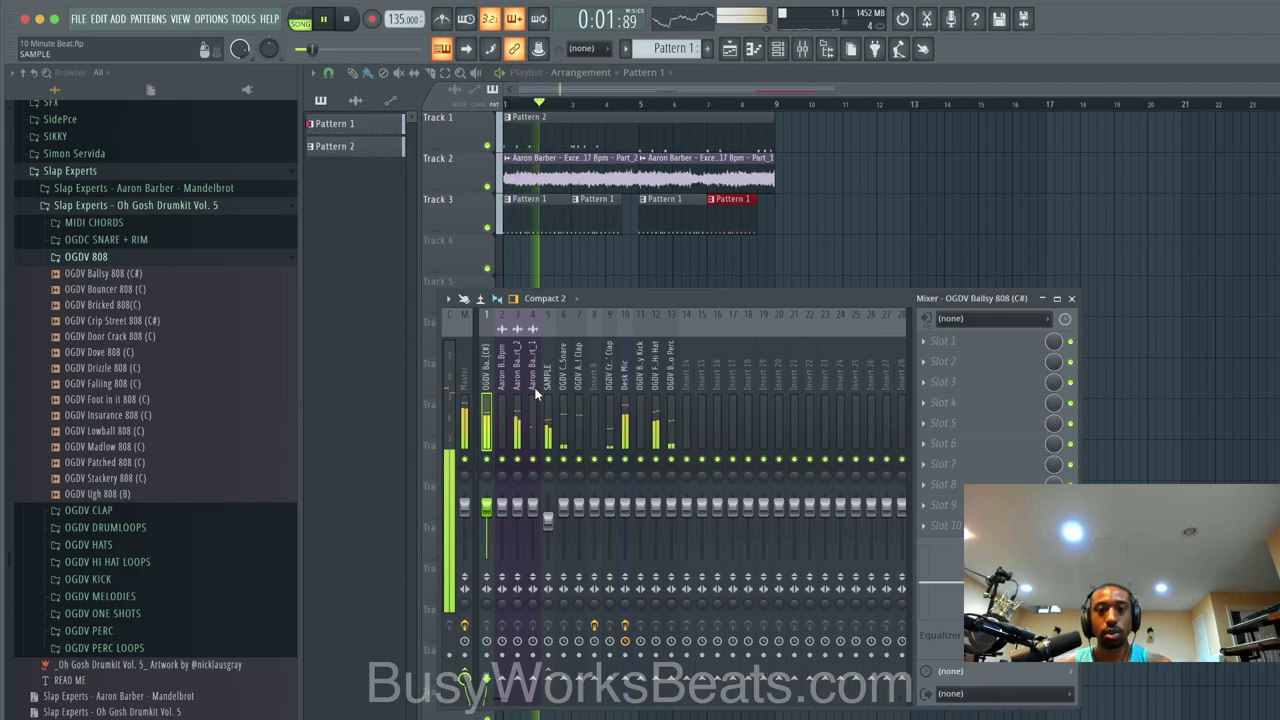
click(517, 378)
click(545, 380)
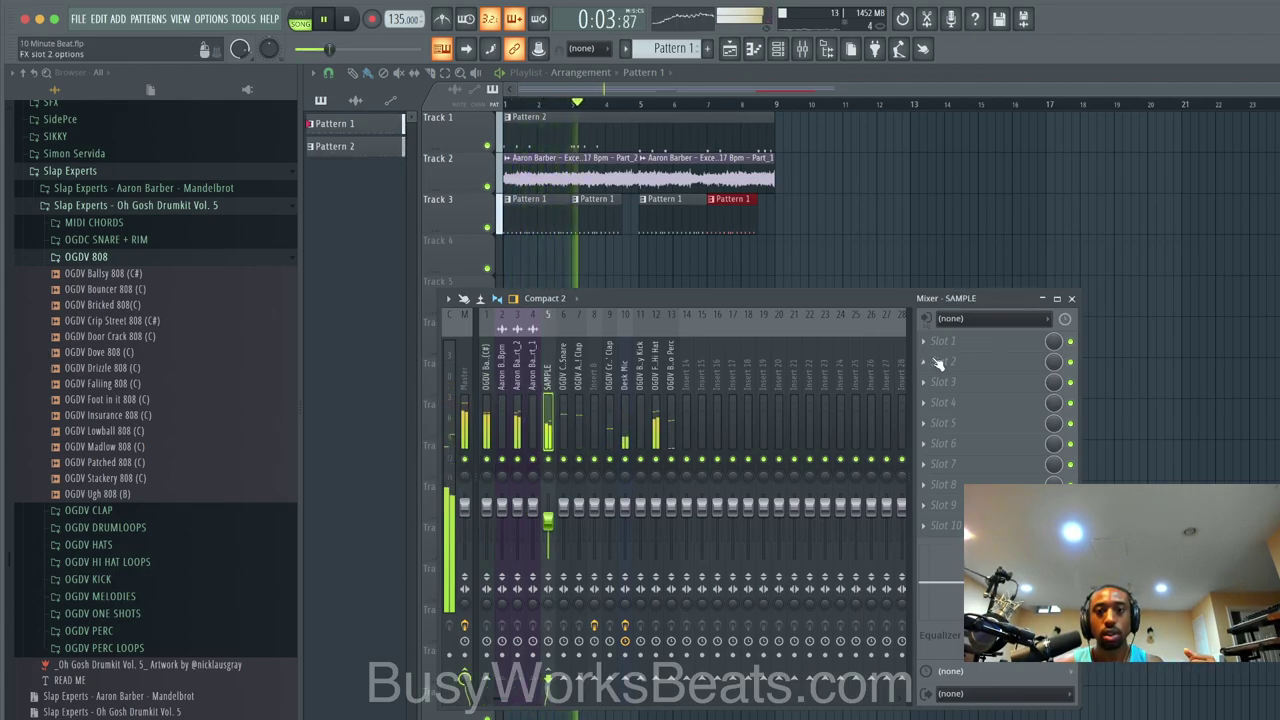
click(965, 341)
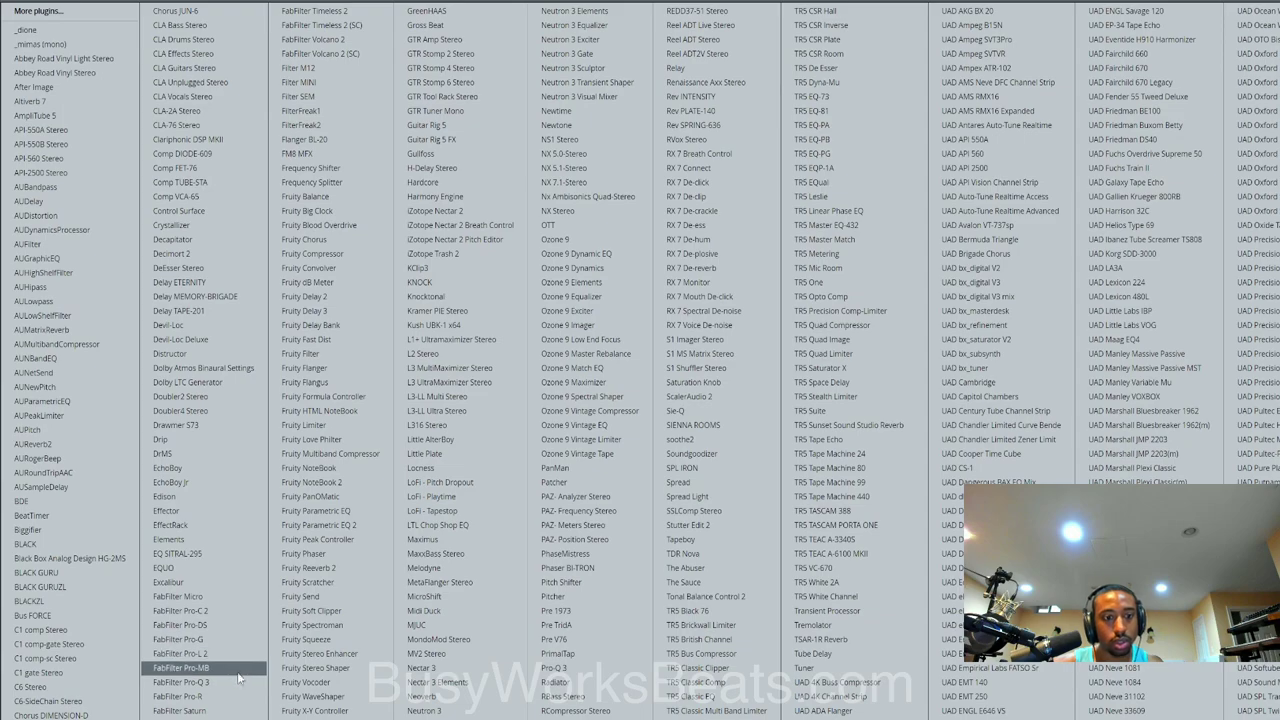
click(234, 680)
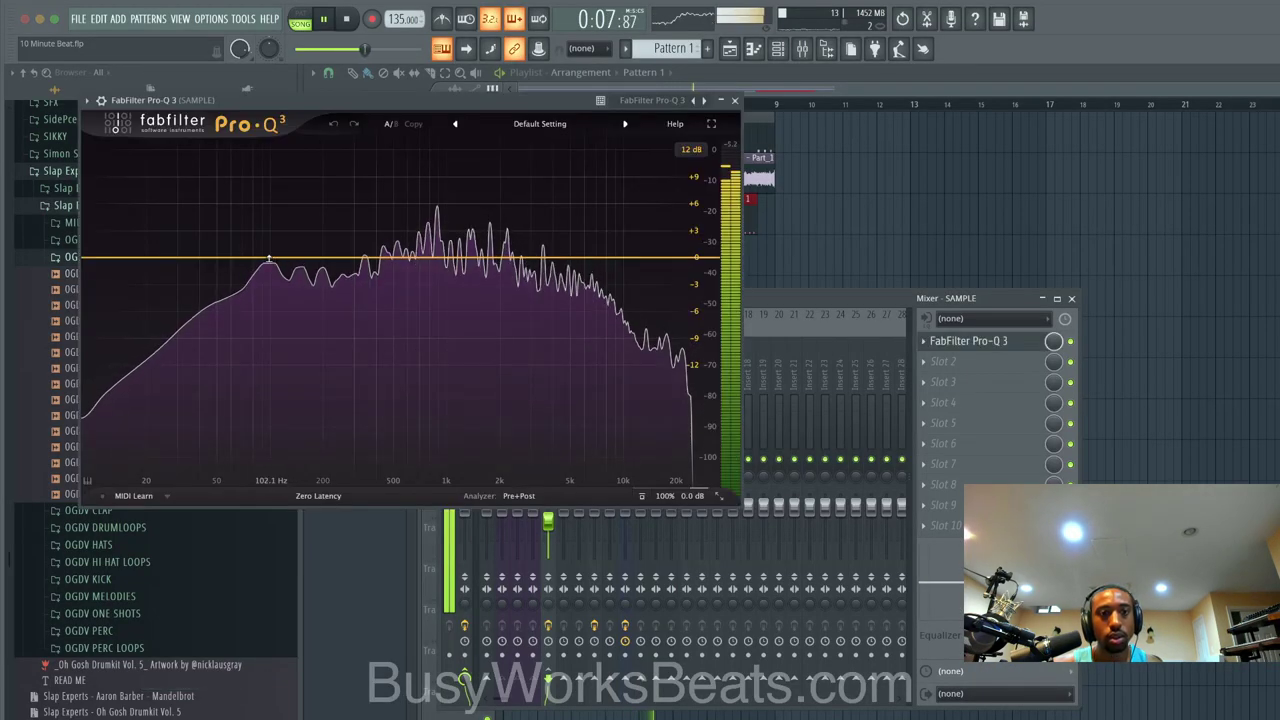
Step: Add a 12 dB/oct low cut at about 83 Hz to the SAMPLE track in Pro-Q 3 and close the equalizer
click(264, 257)
click(227, 233)
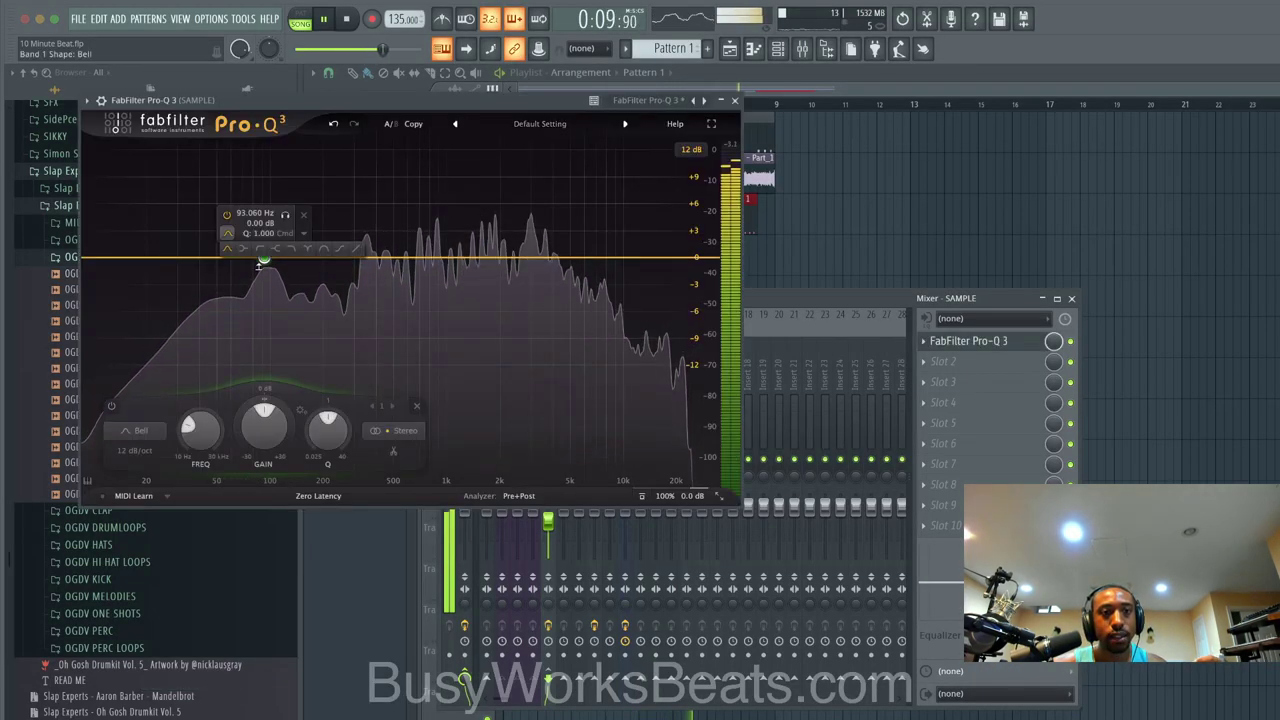
click(250, 290)
drag(200, 428, 200, 440)
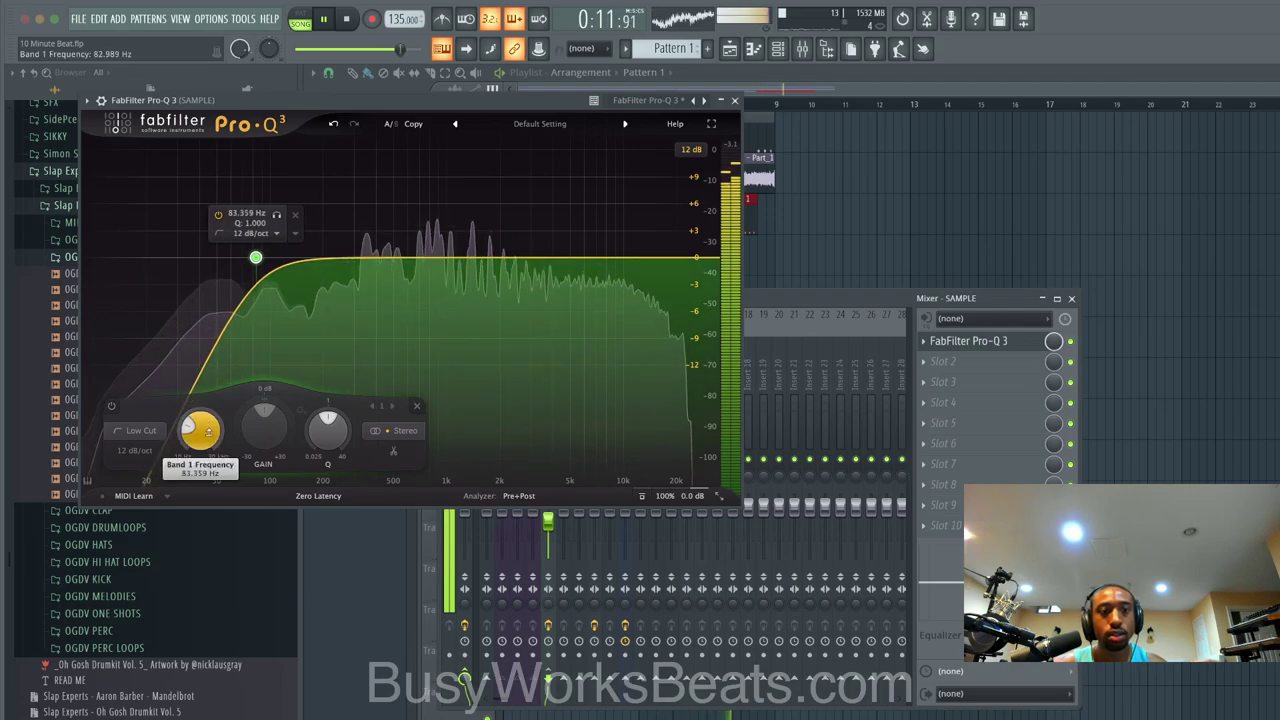
click(735, 101)
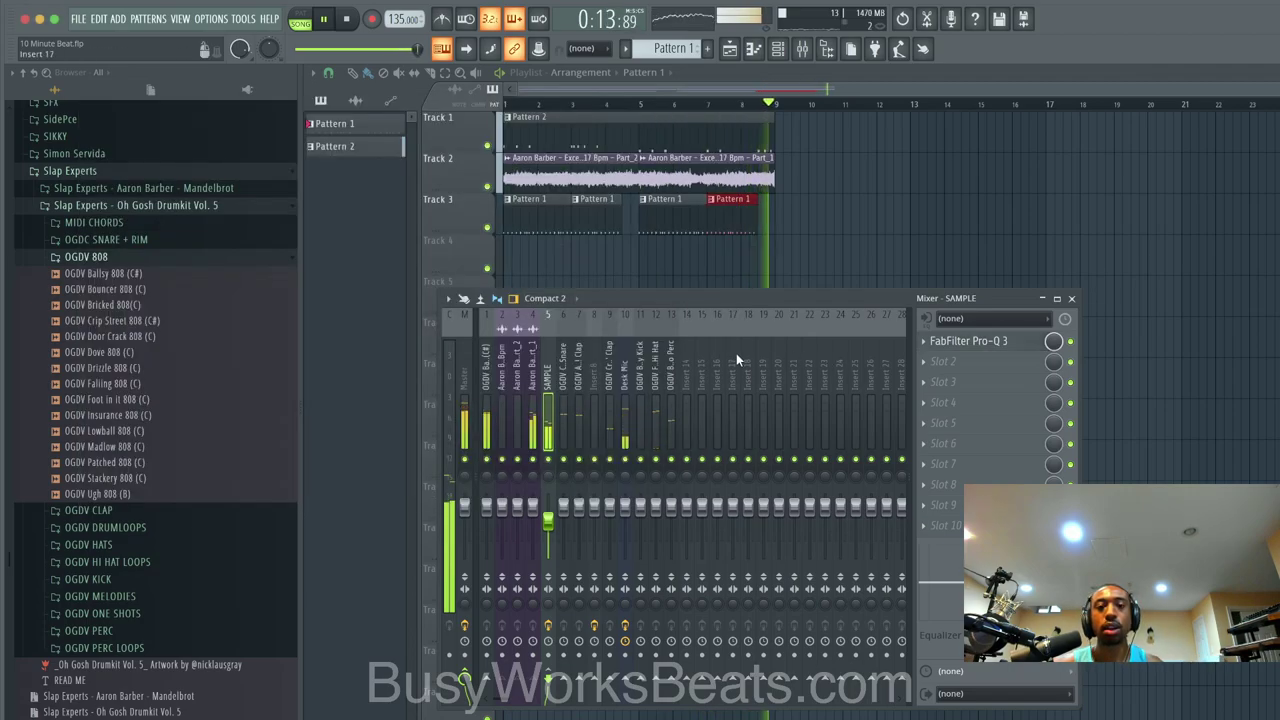
Step: Add RCompressor Stereo to the SAMPLE track's second slot with a 1.20 ratio, a lowered threshold and 1.4 dB gain
click(924, 362)
mouse_move(990, 381)
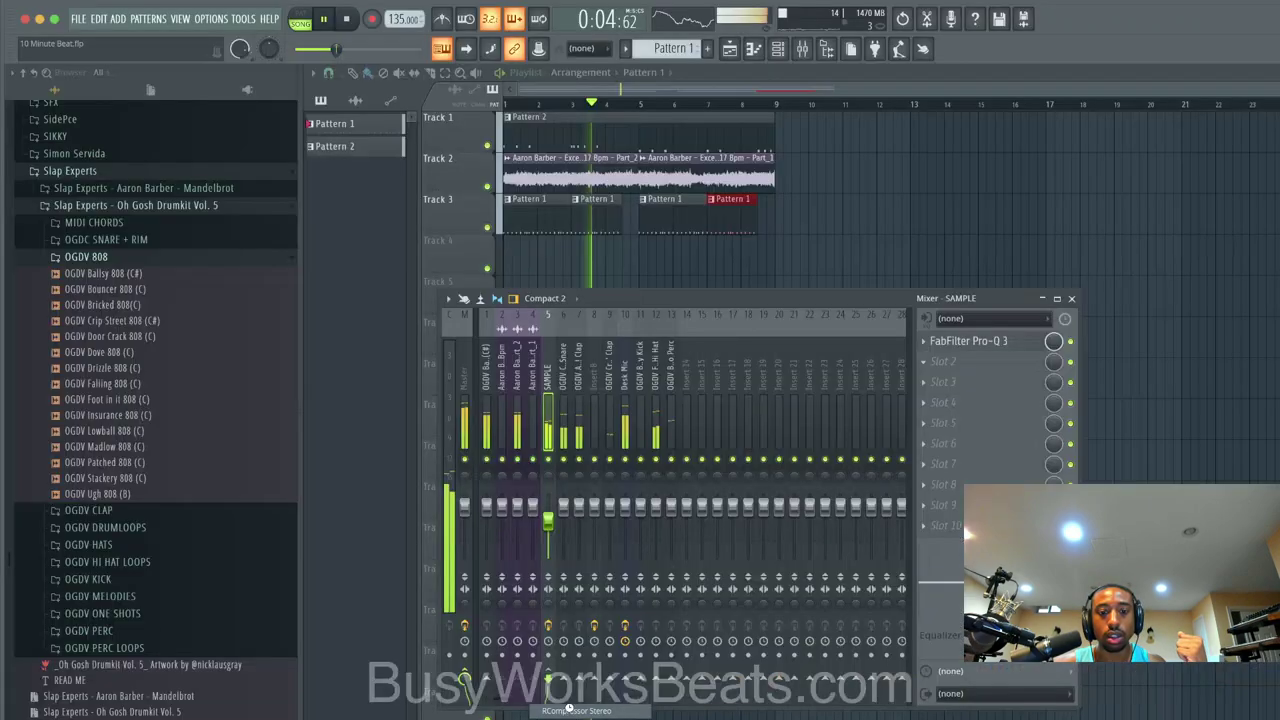
click(578, 710)
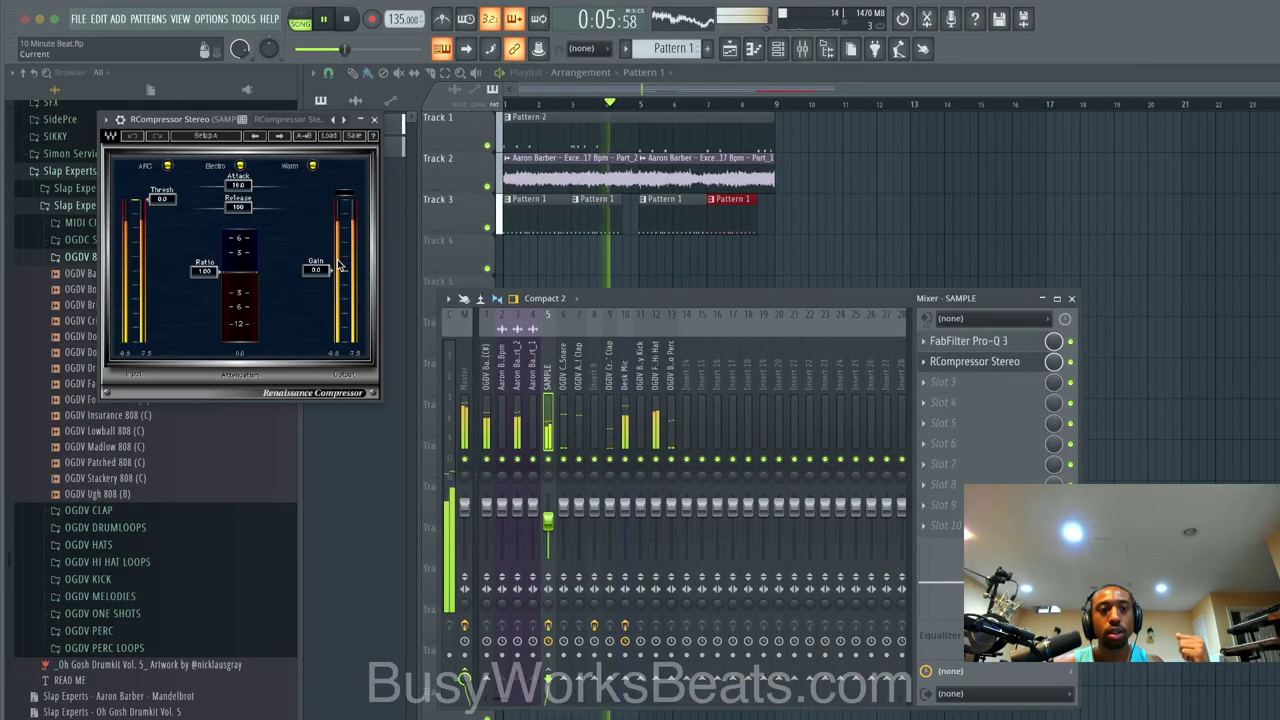
drag(204, 268, 204, 277)
drag(161, 198, 162, 219)
drag(316, 270, 316, 267)
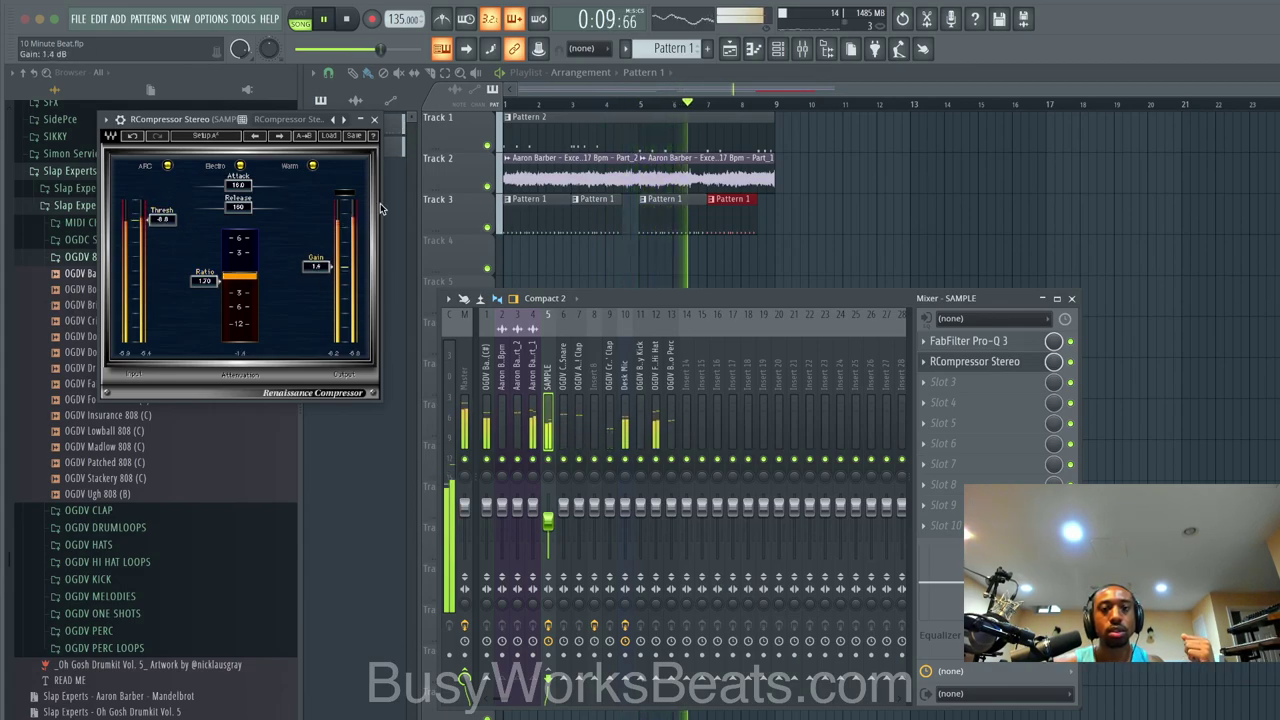
click(374, 119)
key(F9)
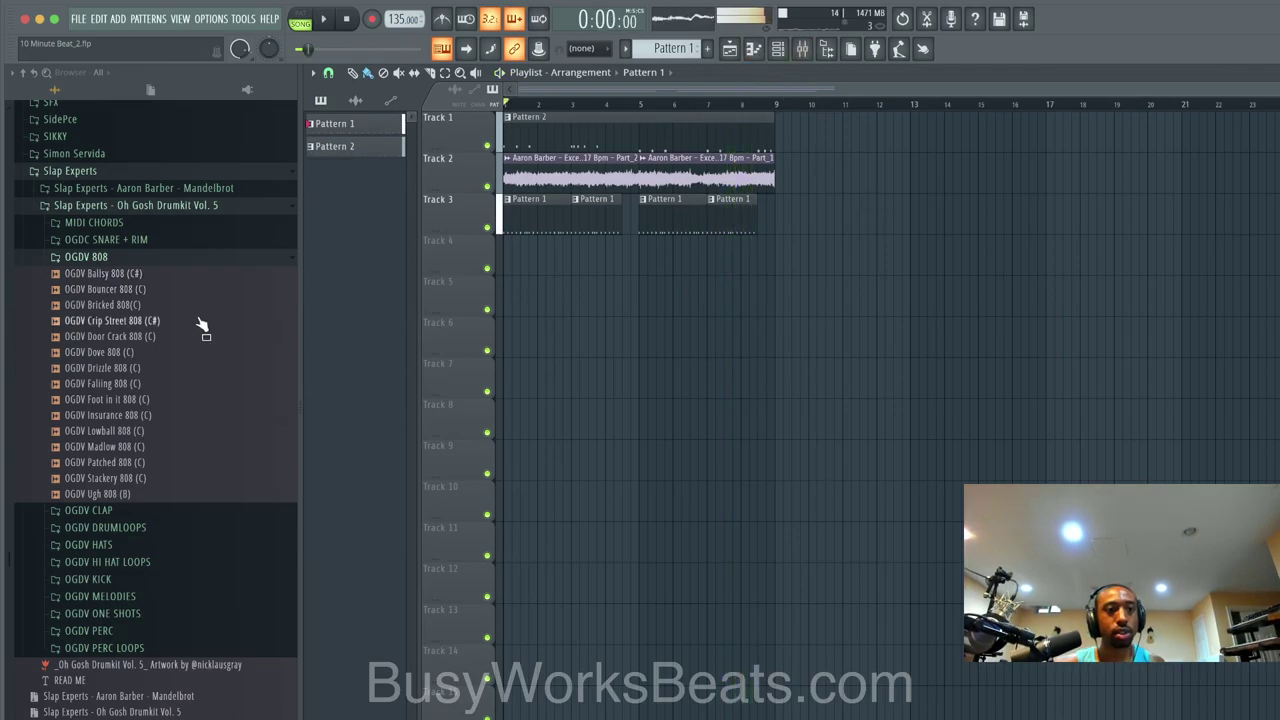
Step: Preview the OGDV 808 samples from Bouncer 808 down to Stackery 808, returning to Patched 808
click(163, 289)
click(163, 305)
click(163, 321)
click(163, 337)
click(165, 352)
click(162, 368)
click(160, 384)
click(158, 400)
click(156, 415)
click(153, 431)
click(150, 447)
click(150, 462)
click(150, 478)
click(150, 463)
Step: Check the remaining time in the Master track's BeatTimer plugin and close it
click(777, 50)
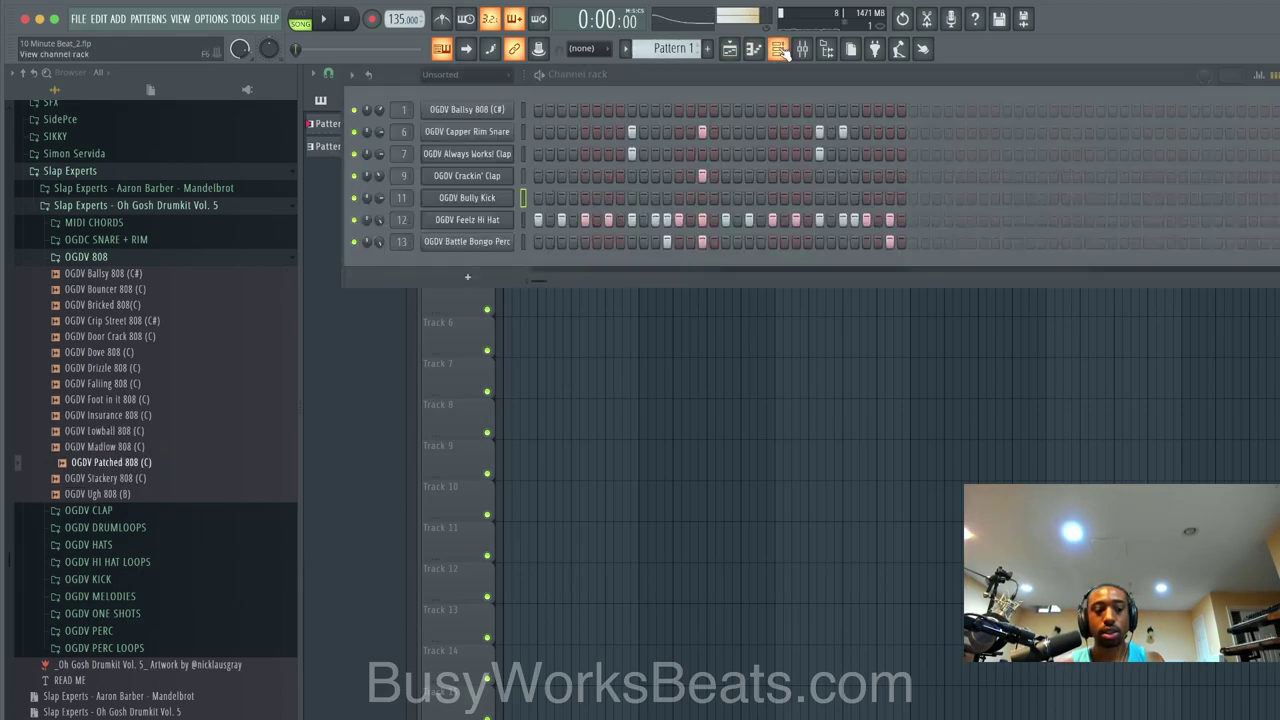
click(828, 52)
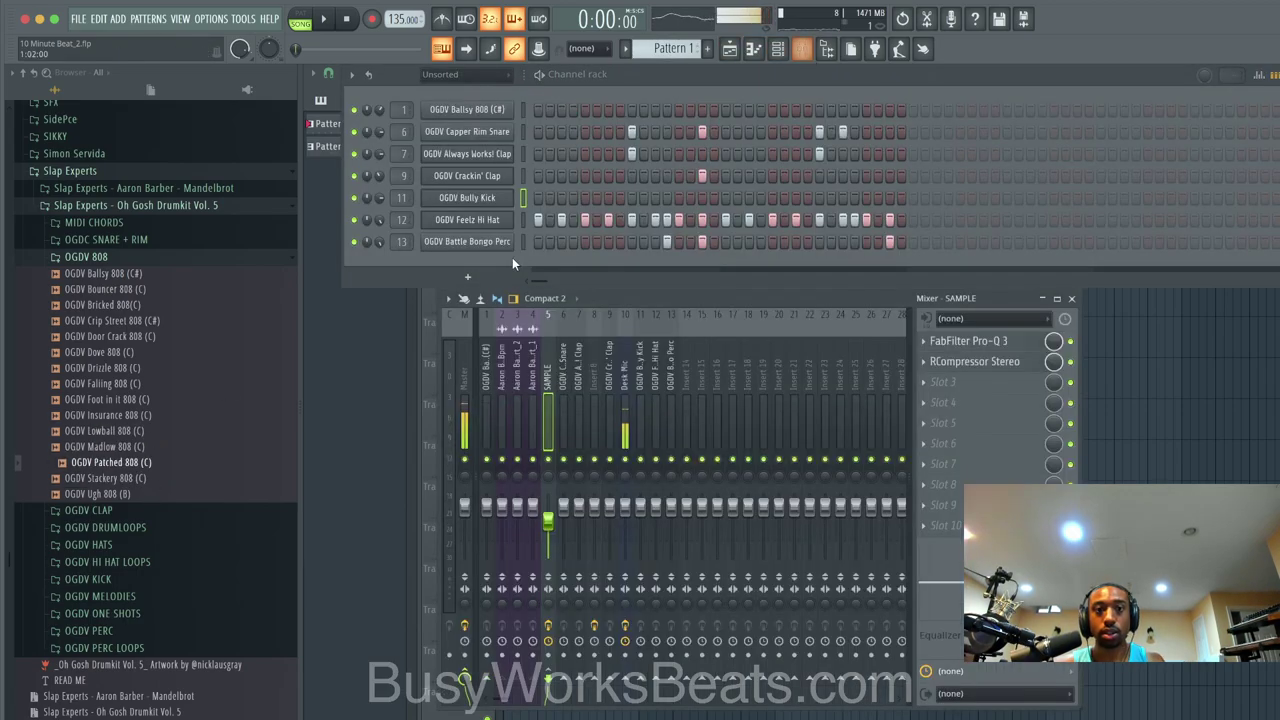
click(468, 365)
click(1016, 345)
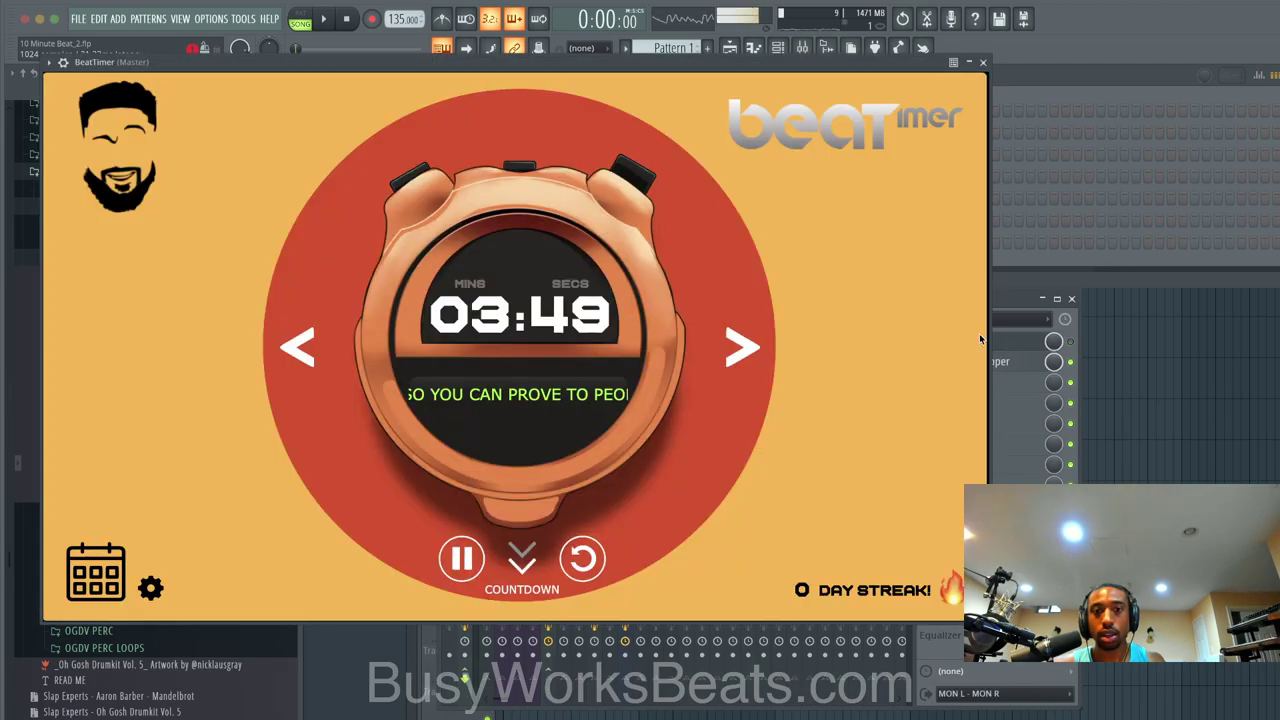
click(1016, 345)
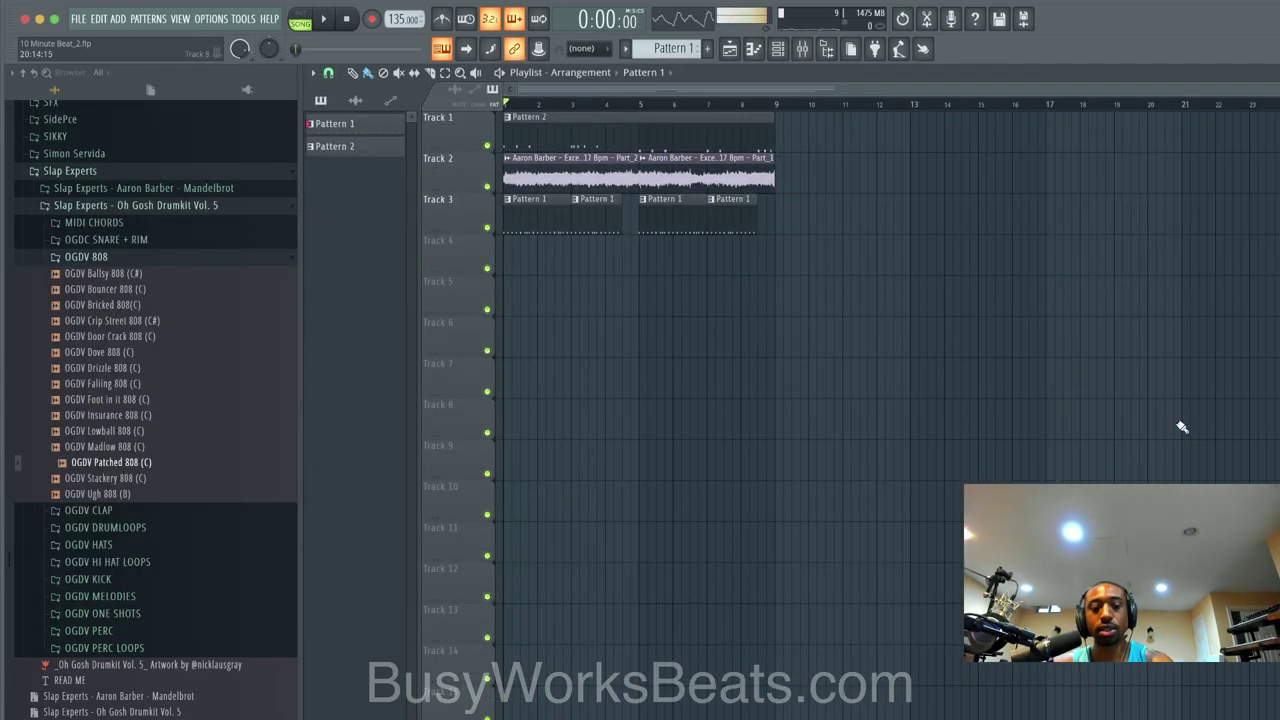
Step: Replace the Ballsy 808 channel's sample with Zay 808 from the Essential 808s folder in Friends Sounds
scroll(100, 203, up, 5)
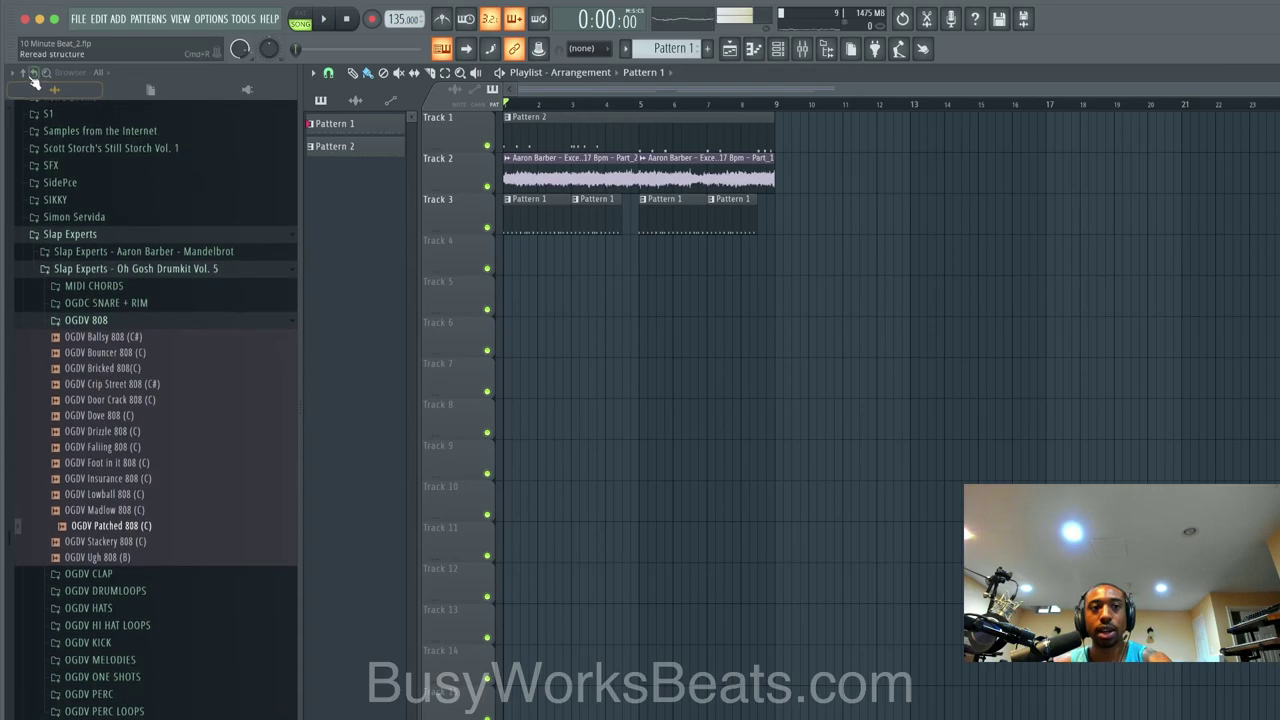
click(45, 163)
click(88, 376)
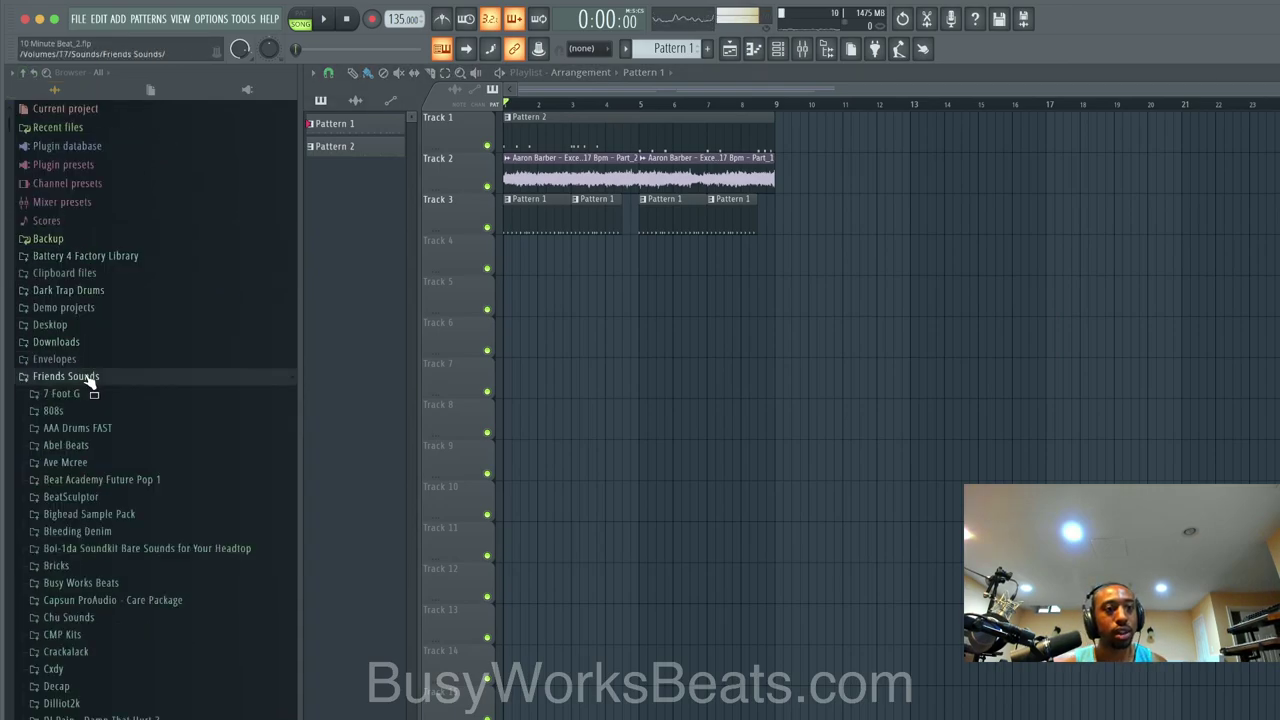
scroll(100, 575, down, 2)
scroll(97, 560, down, 1)
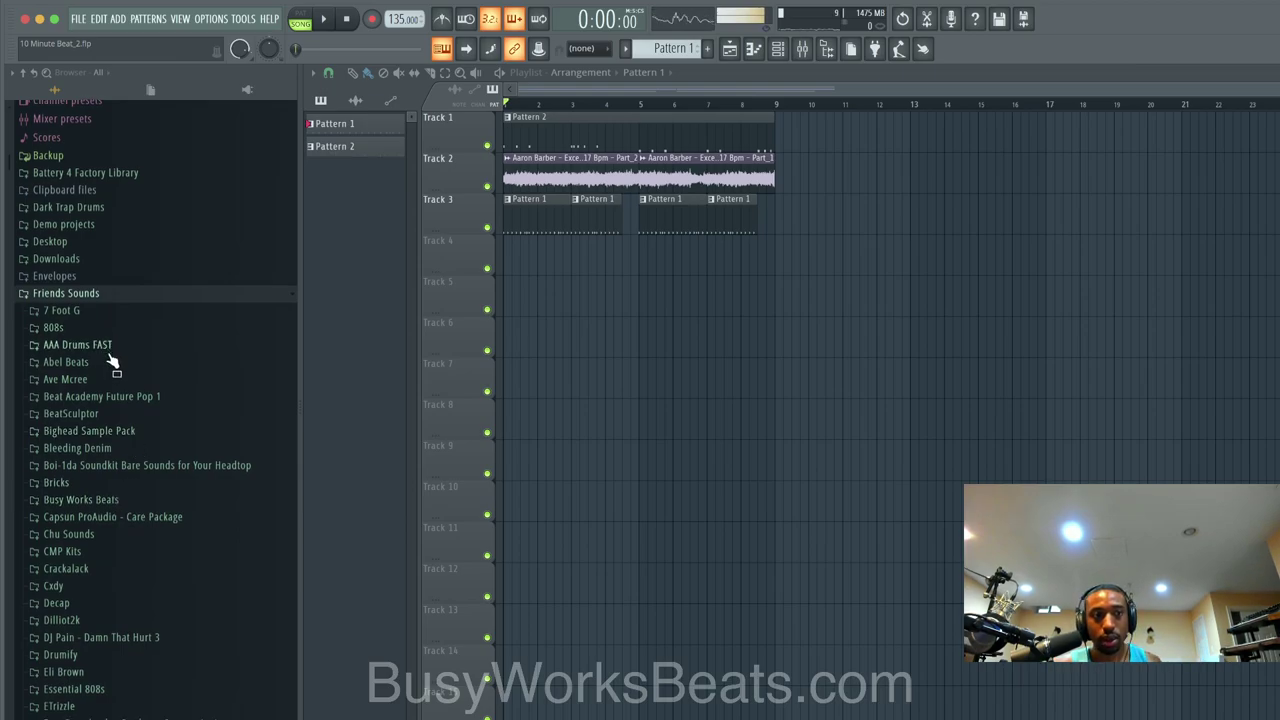
click(110, 687)
scroll(100, 660, down, 2)
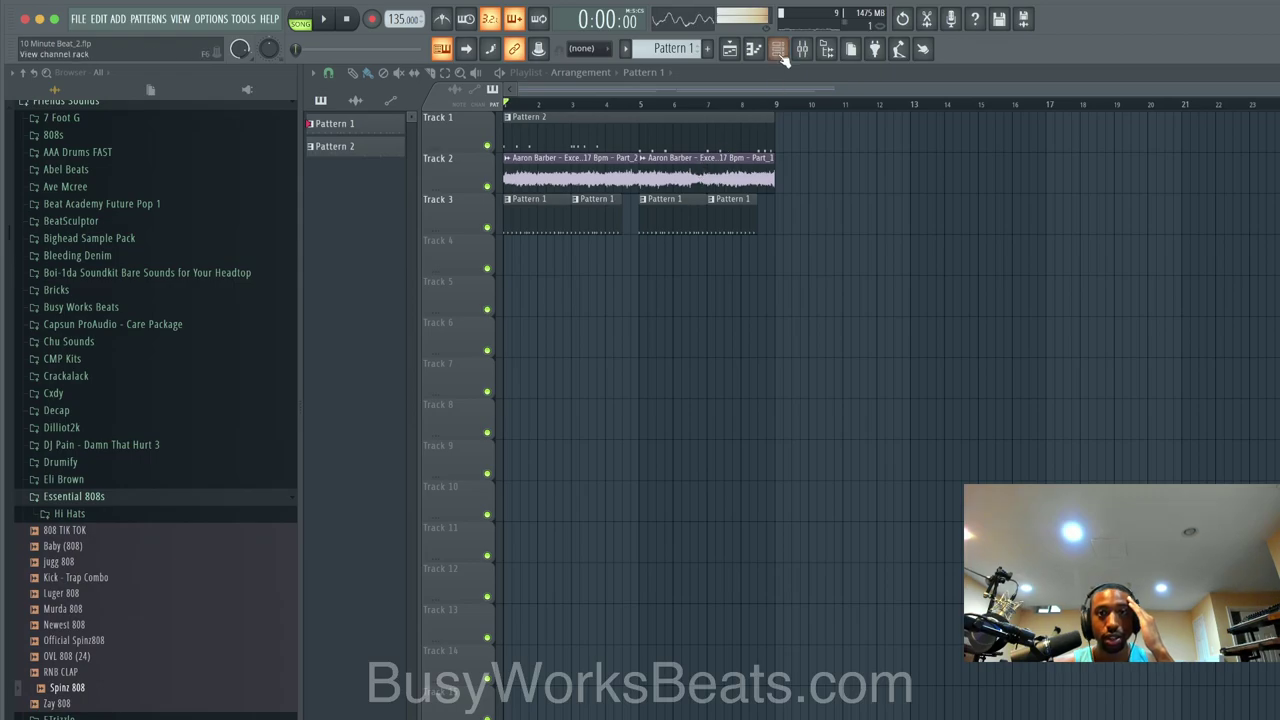
click(779, 50)
drag(82, 705, 495, 112)
Step: Set the Zay 808 channel's root note to C#5 and save the project as a new version
key(space)
click(467, 109)
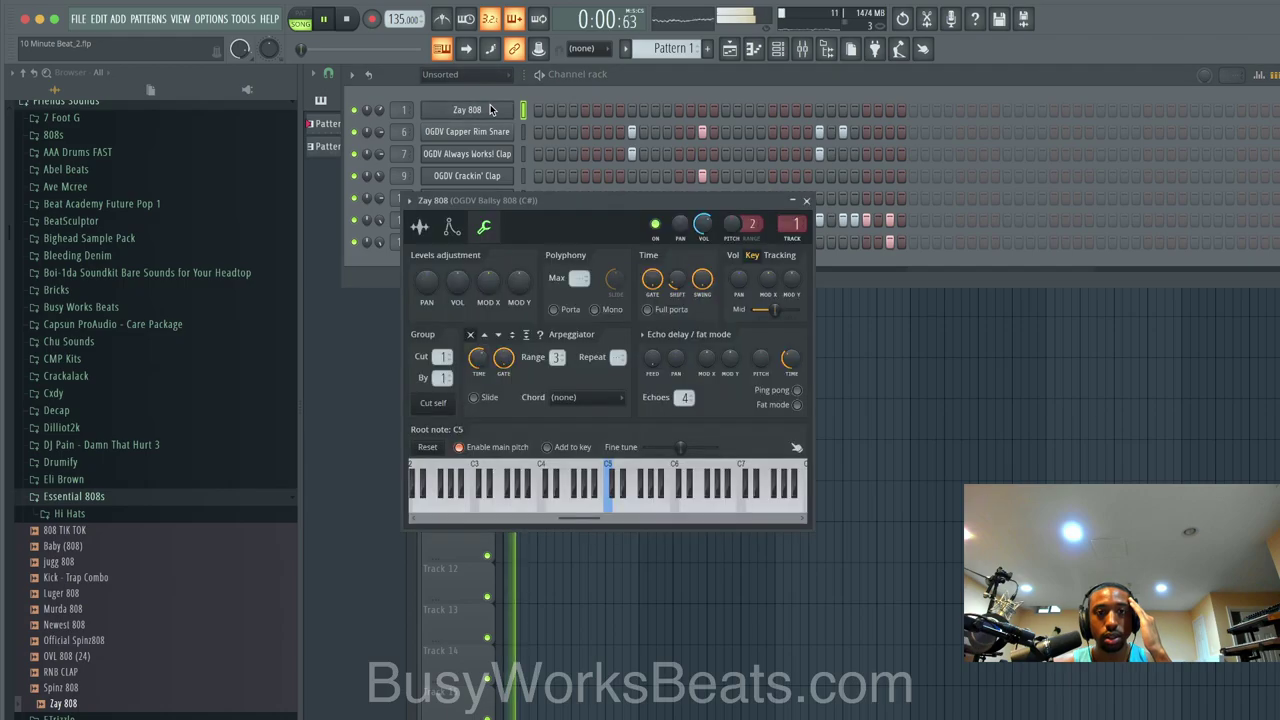
right_click(615, 470)
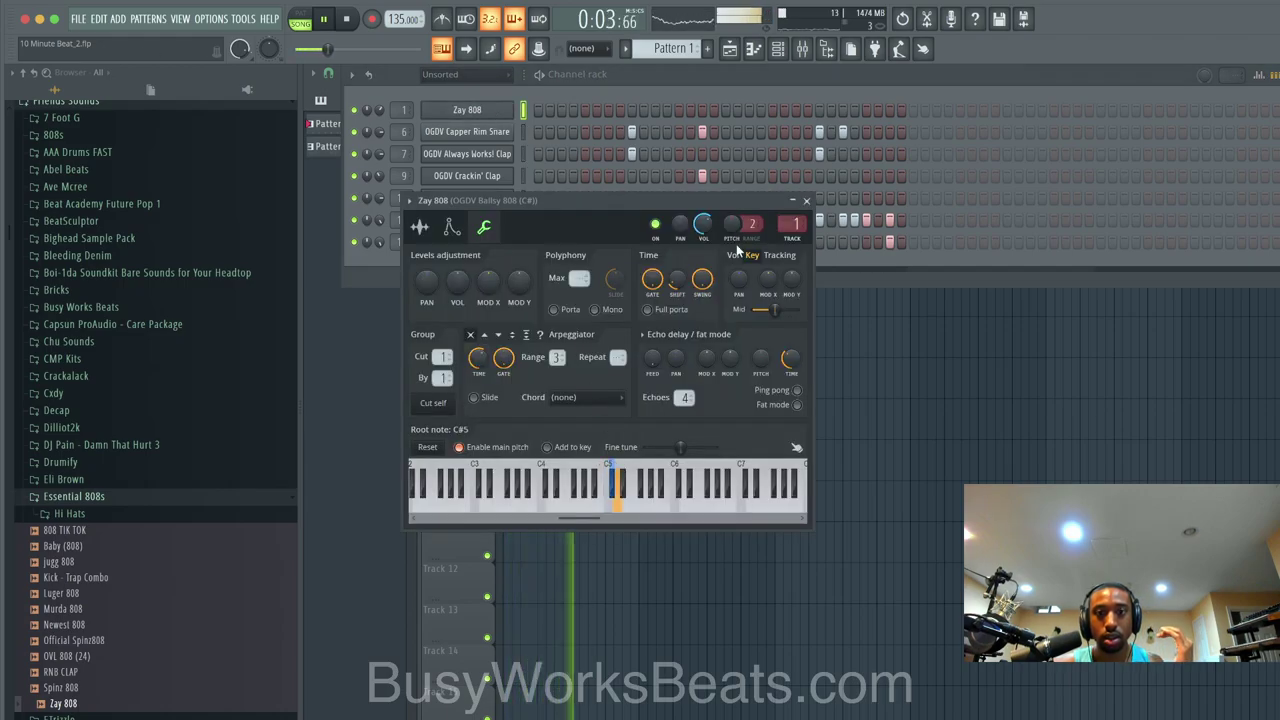
click(806, 200)
key(F6)
key(ctrl+n)
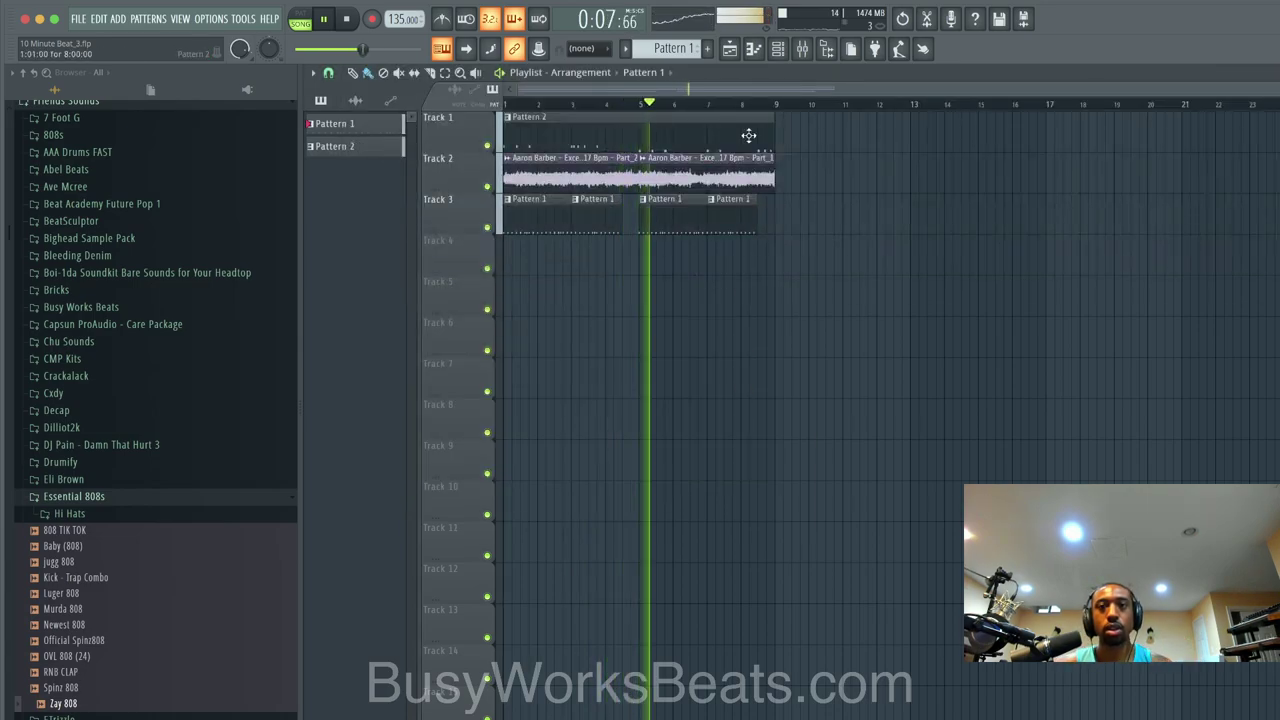
Step: Raise the SAMPLE mixer track's volume fader slightly while the song plays
click(777, 48)
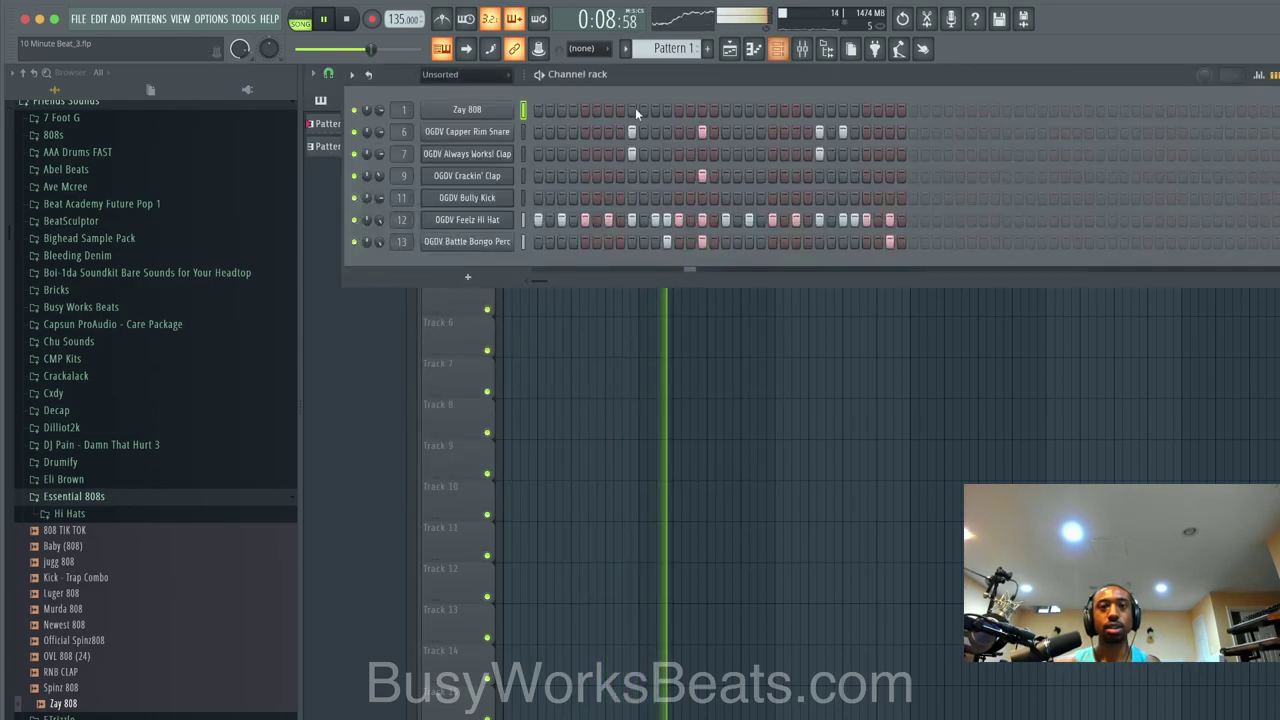
click(802, 48)
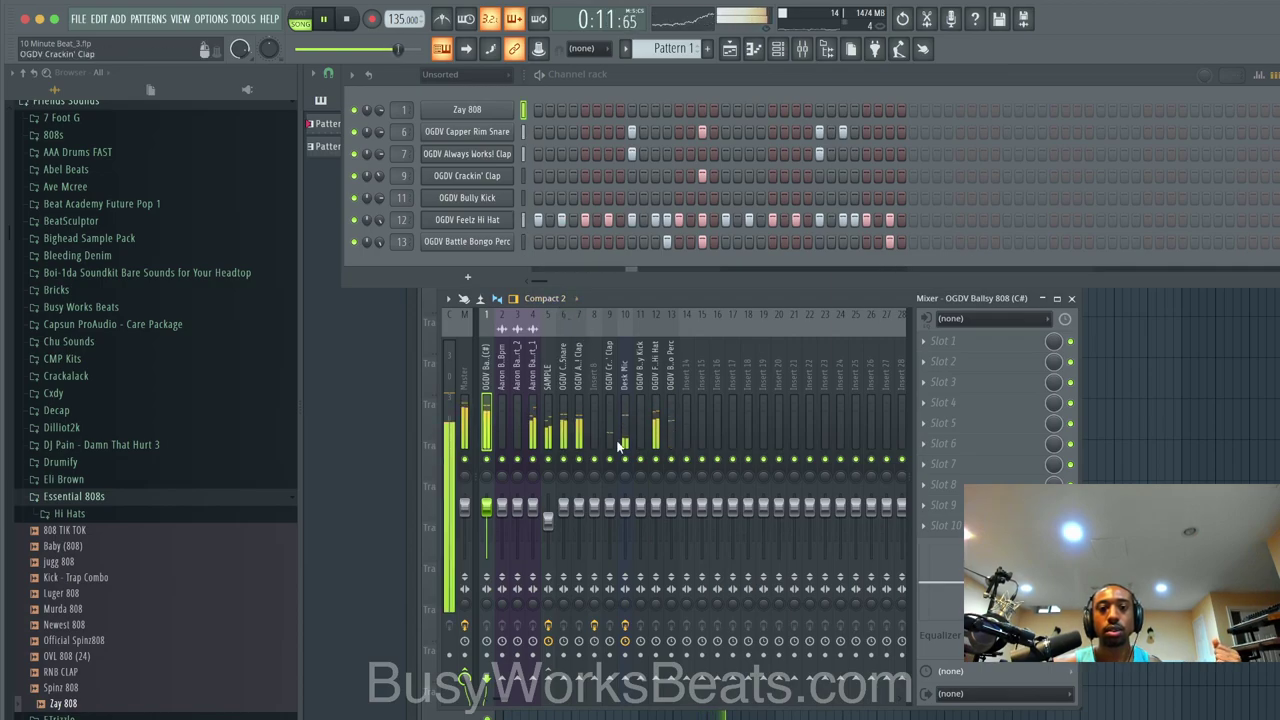
drag(547, 520, 547, 510)
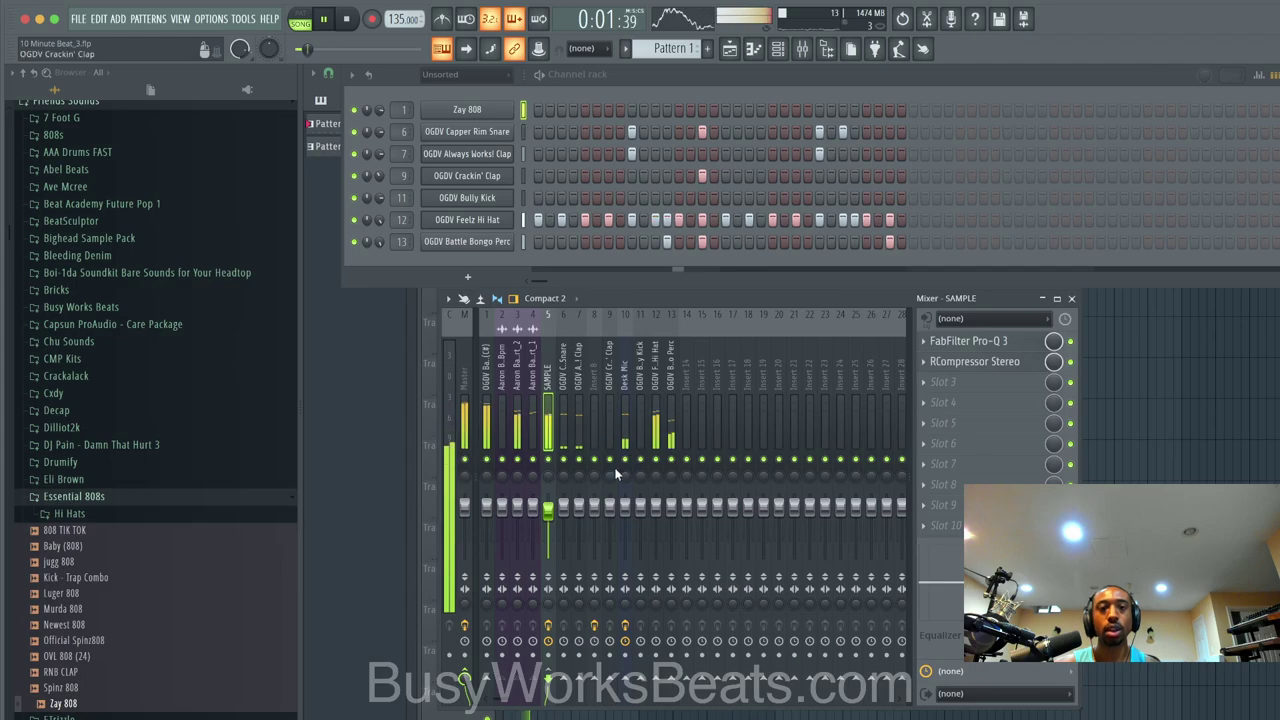
Step: Stop playback, add Waves Tune Real-Time Stereo to the Desk Mic mixer track's fourth effect slot and close the plugin window
click(624, 415)
key(space)
click(942, 402)
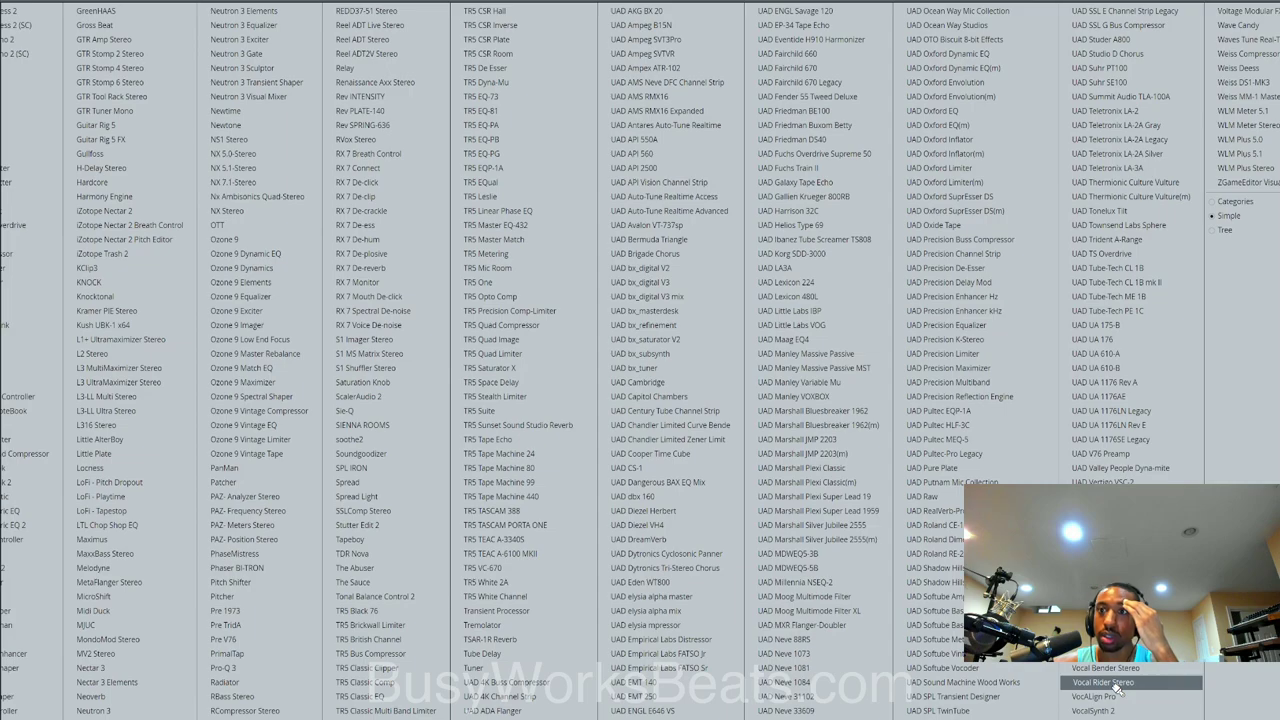
click(1242, 39)
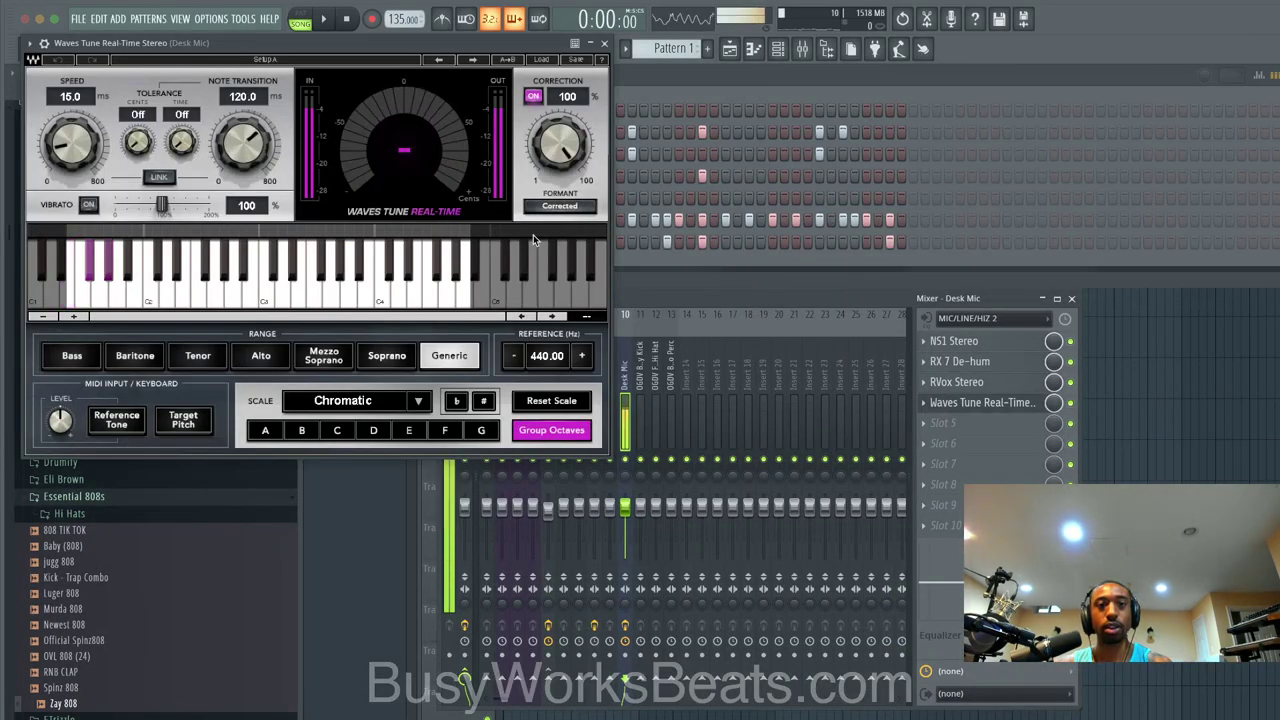
click(605, 43)
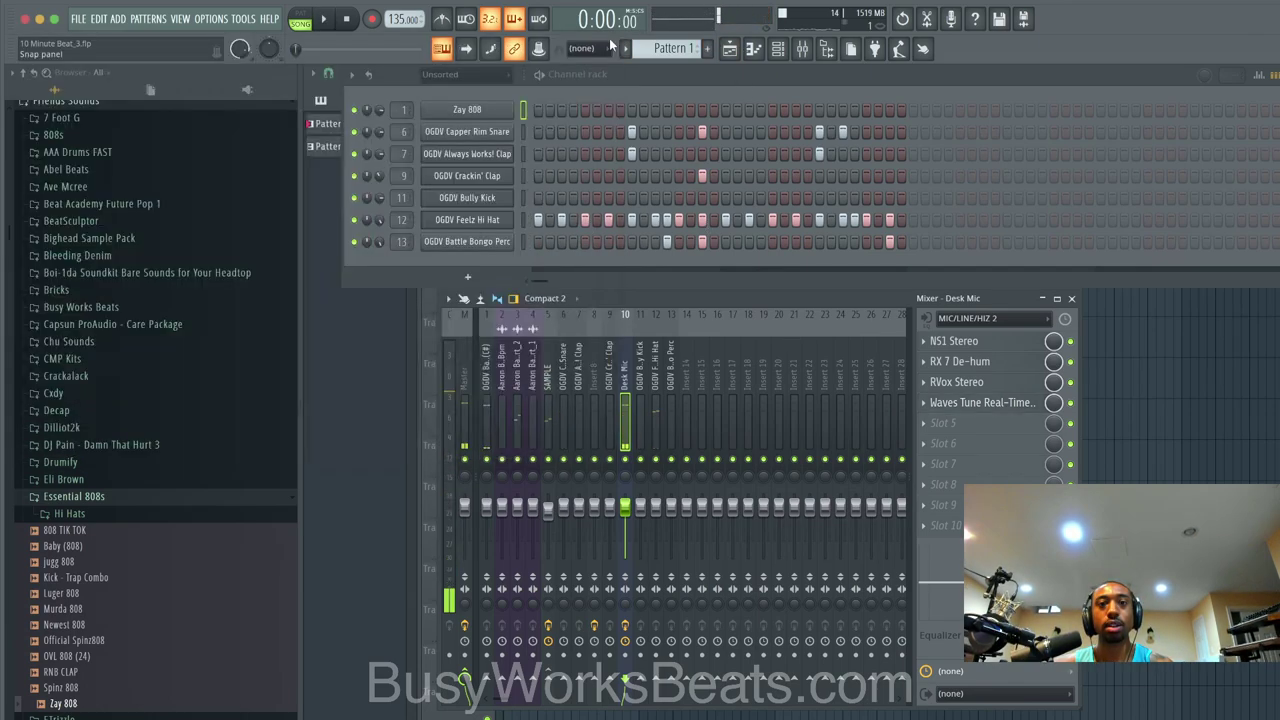
Step: Add a Scaler 2 instrument channel and switch its sound to the grand piano
click(467, 277)
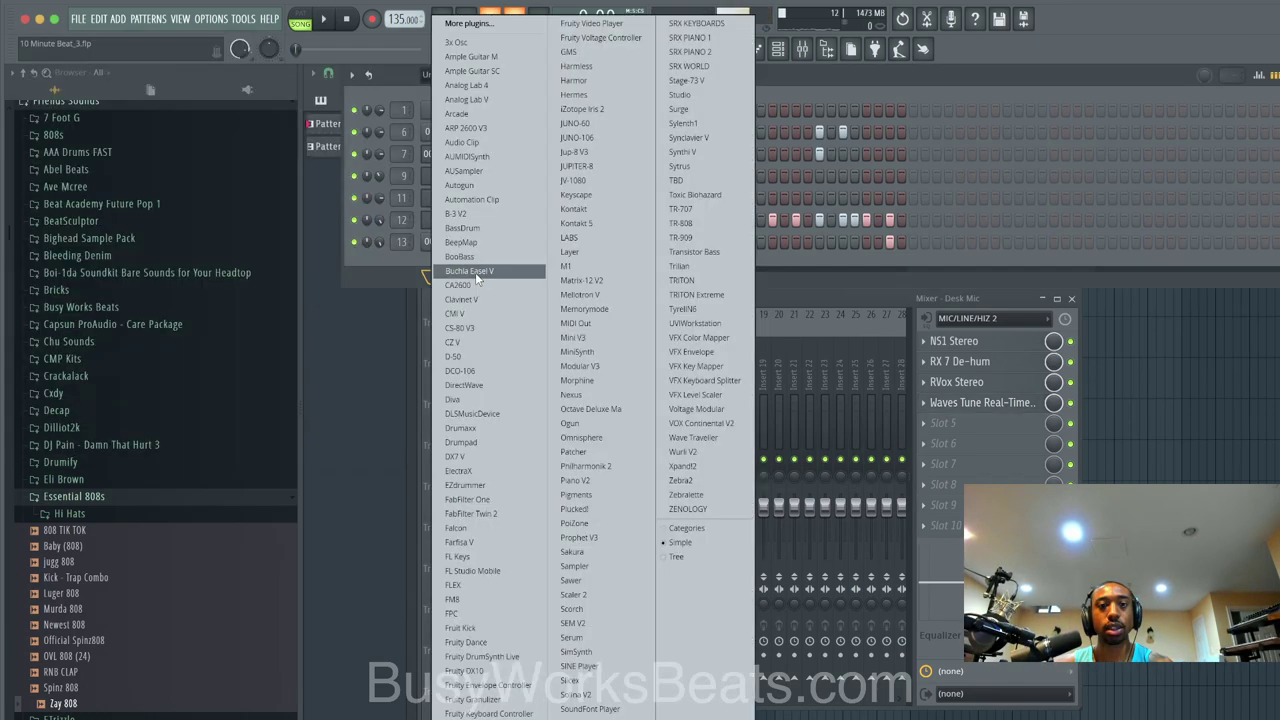
click(600, 596)
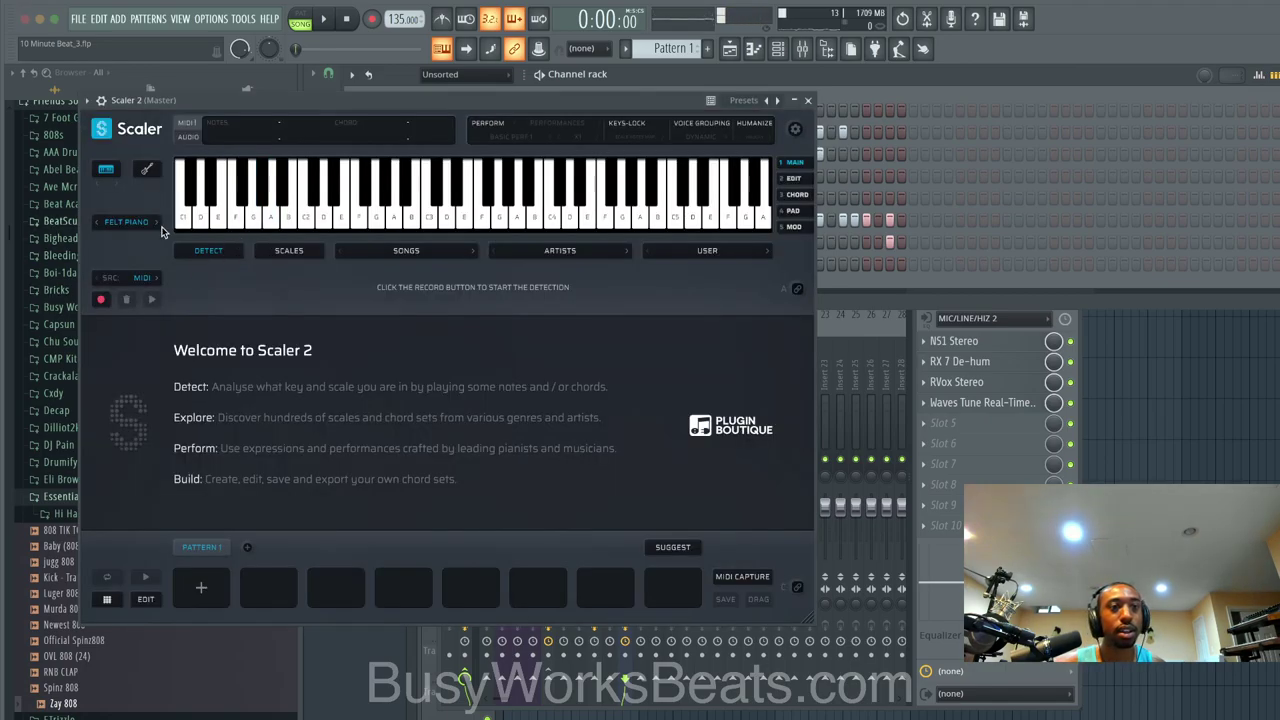
click(309, 203)
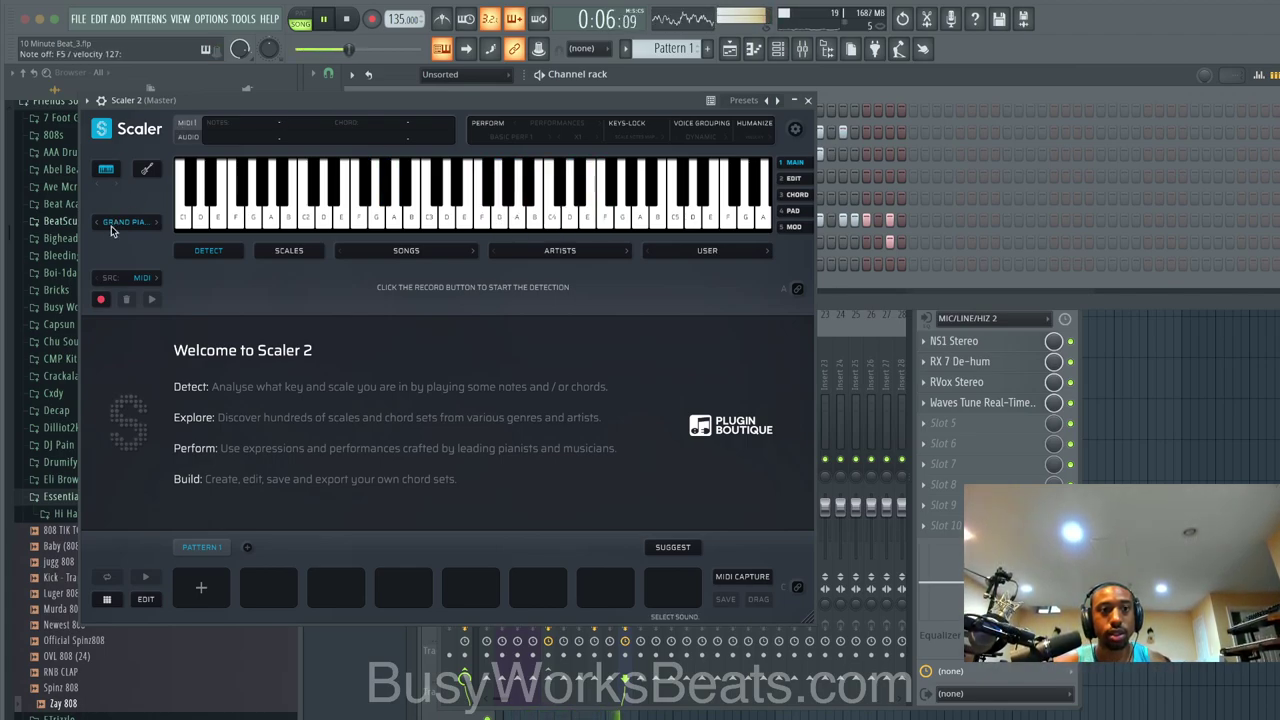
Step: Detect the song's scale in Scaler 2 from notes played over MIDI, clearing the analysis between attempts
click(103, 299)
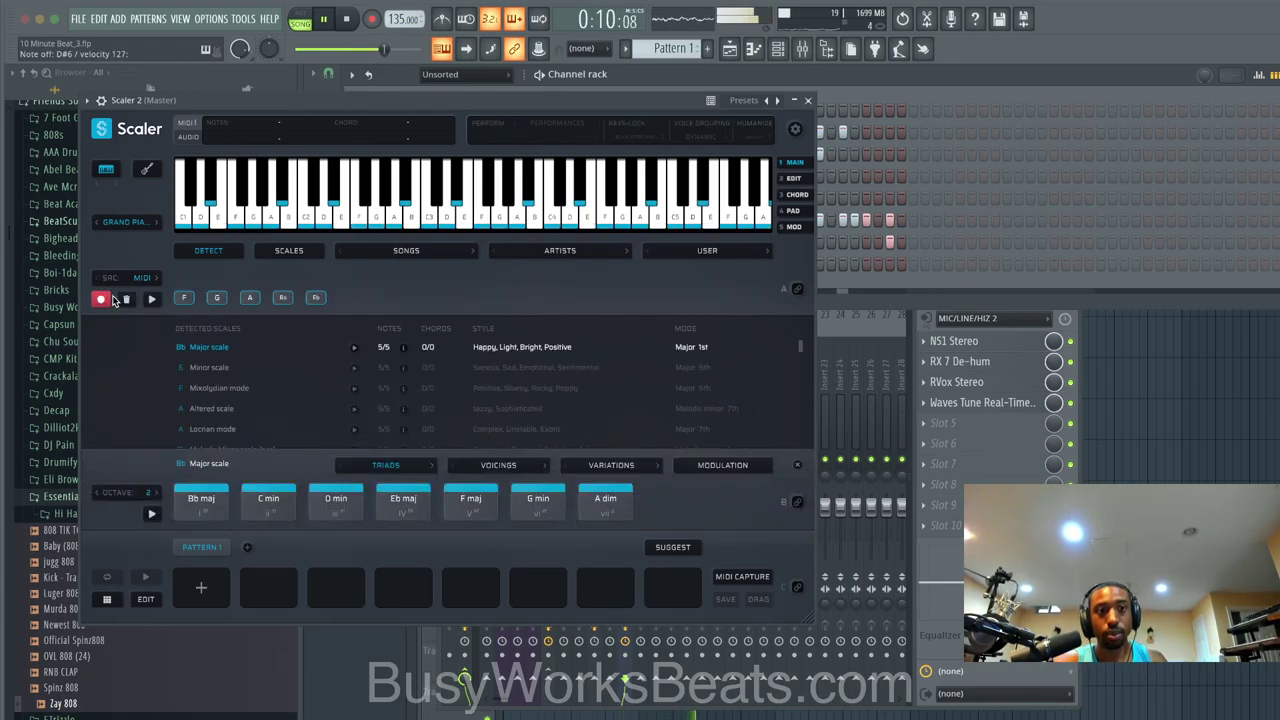
click(125, 300)
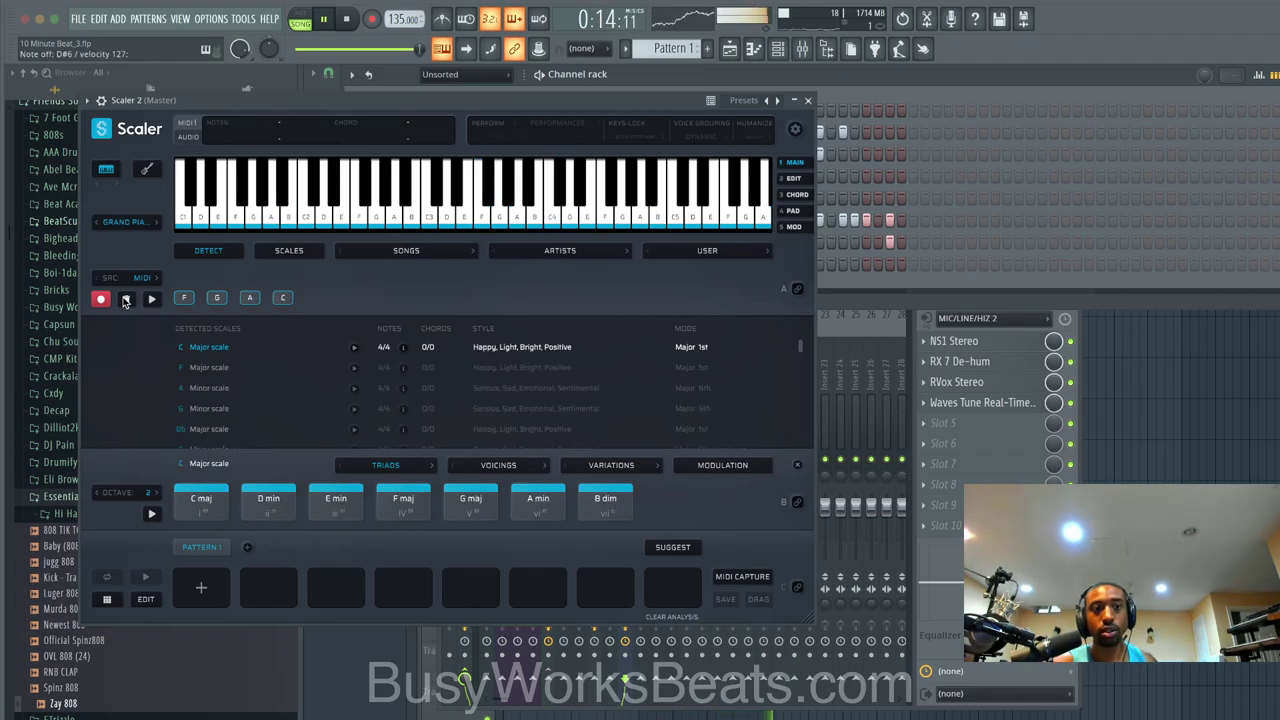
click(125, 300)
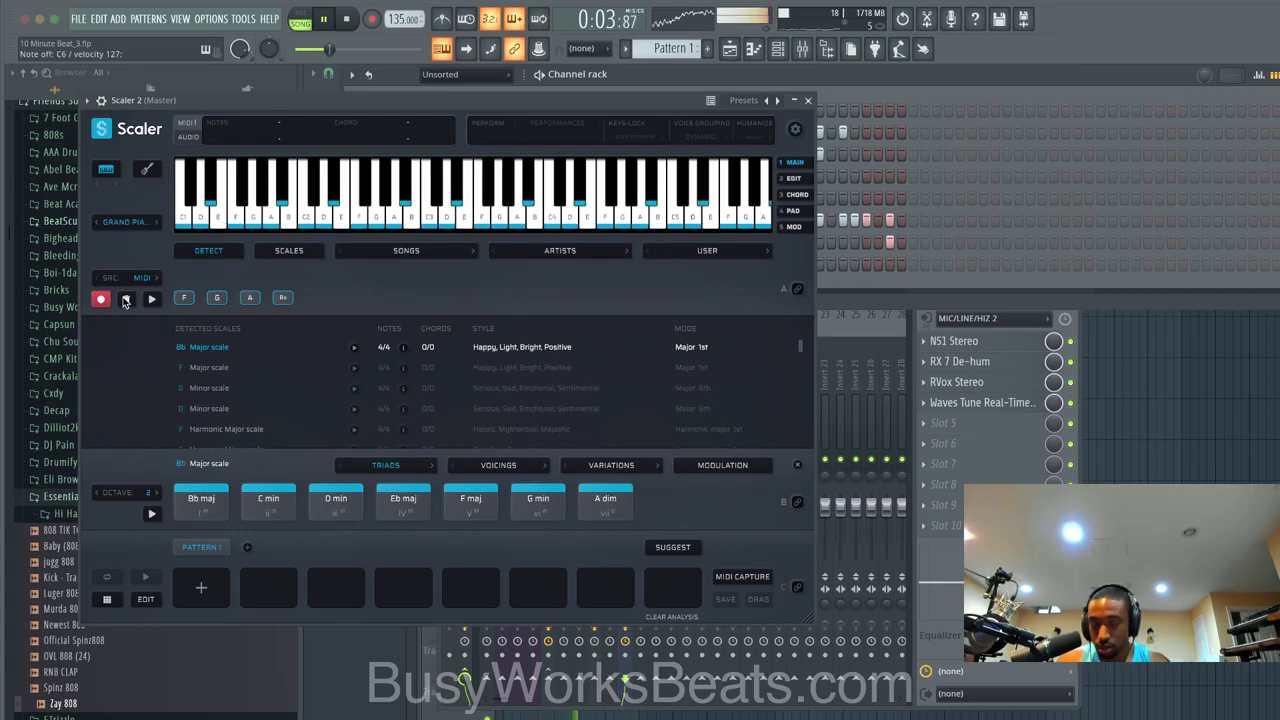
click(125, 300)
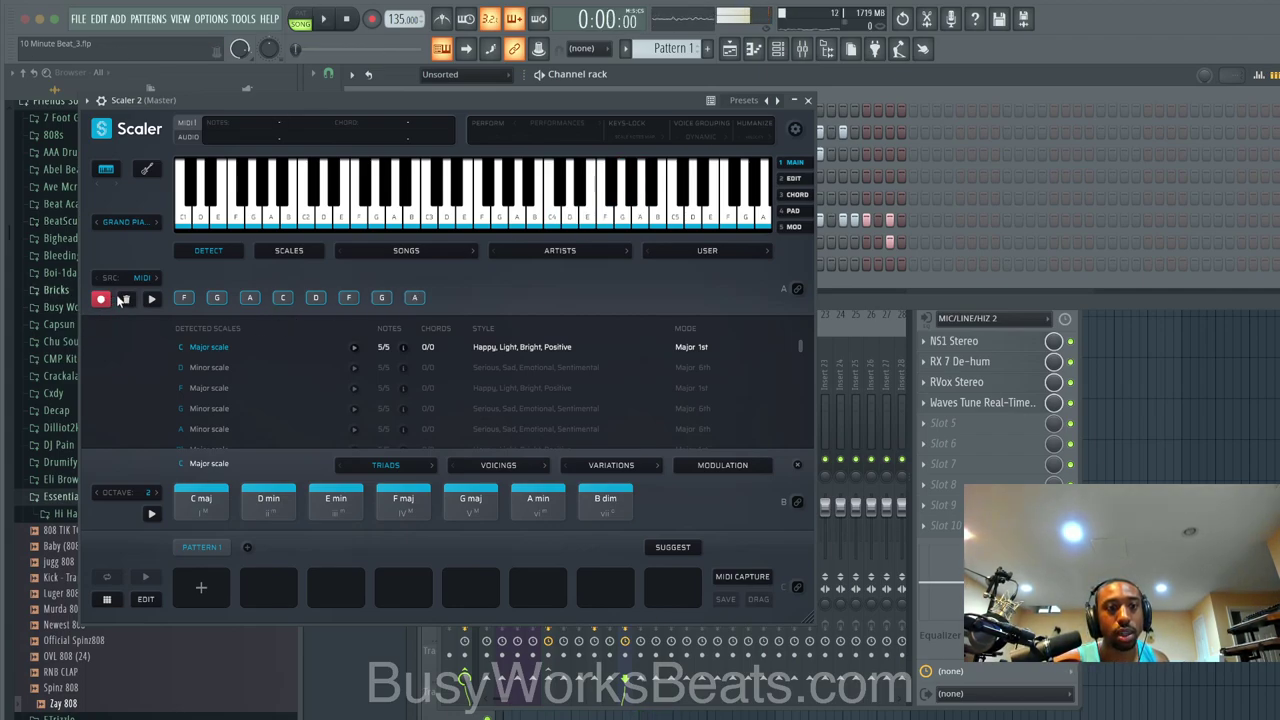
click(124, 300)
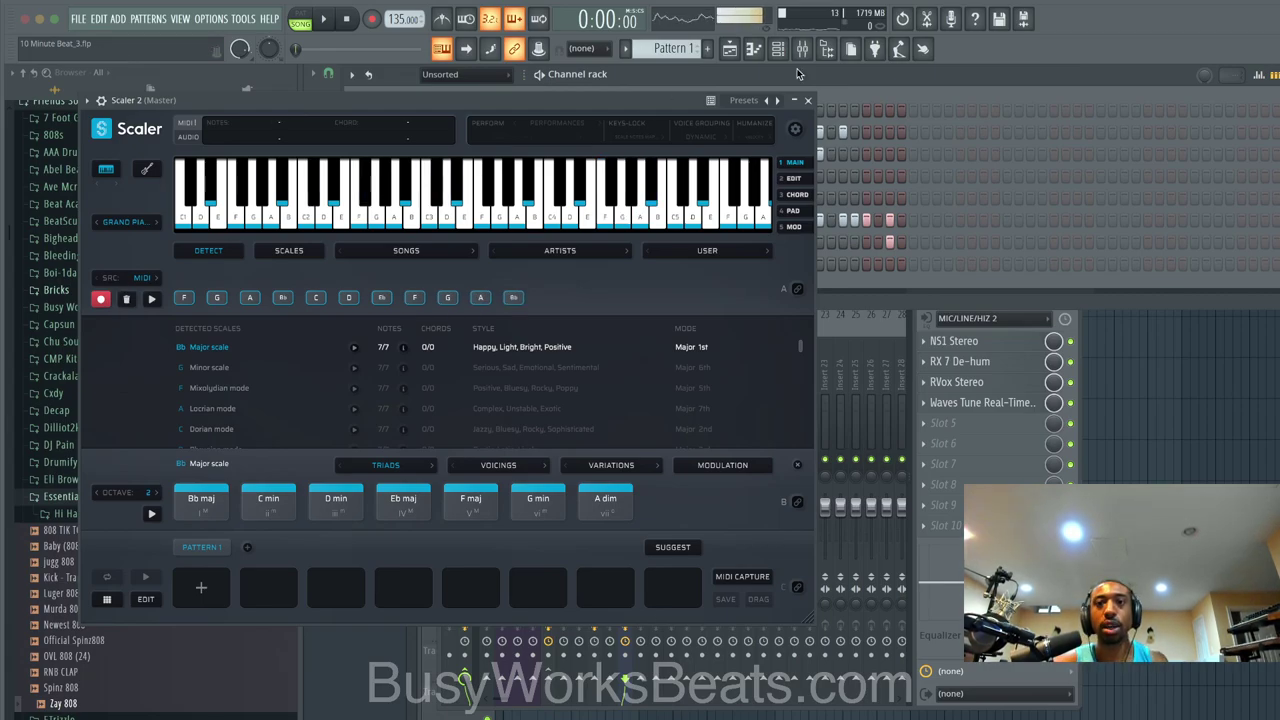
Step: Close Scaler 2 and delete its channel, and check the remaining time in the Master track's BeatTimer
click(808, 100)
right_click(497, 271)
click(539, 406)
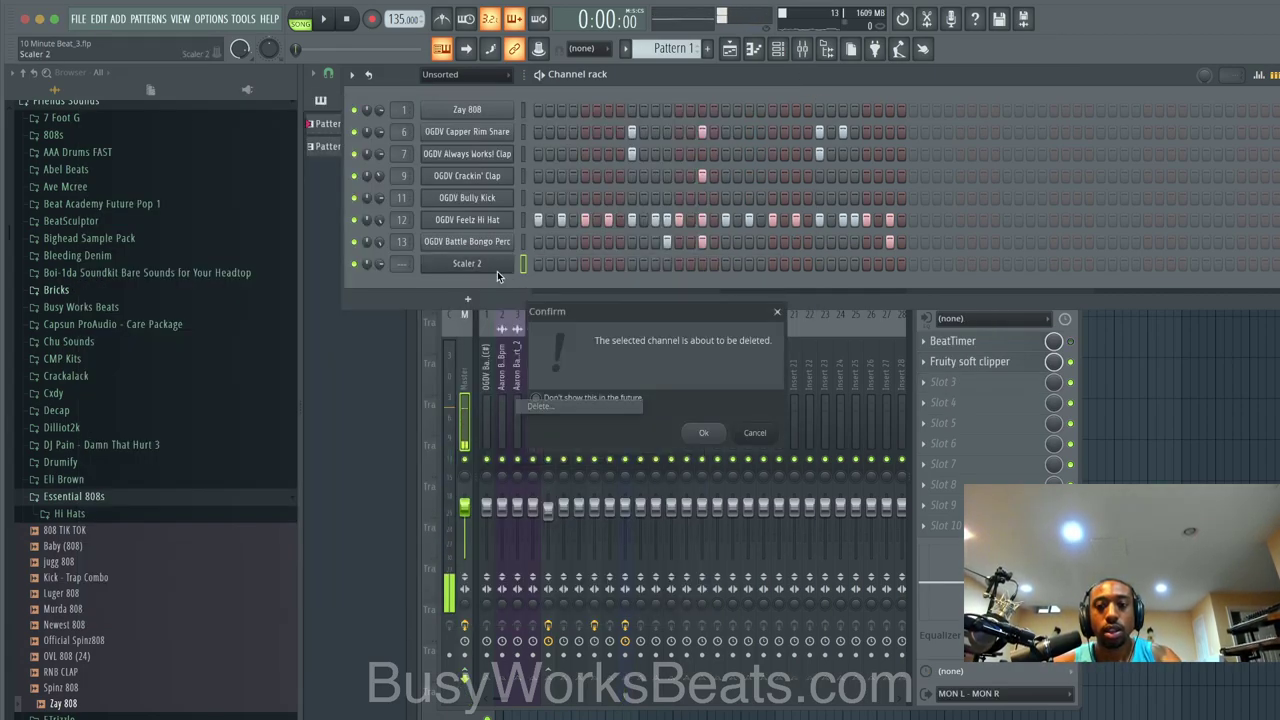
click(700, 434)
click(1025, 347)
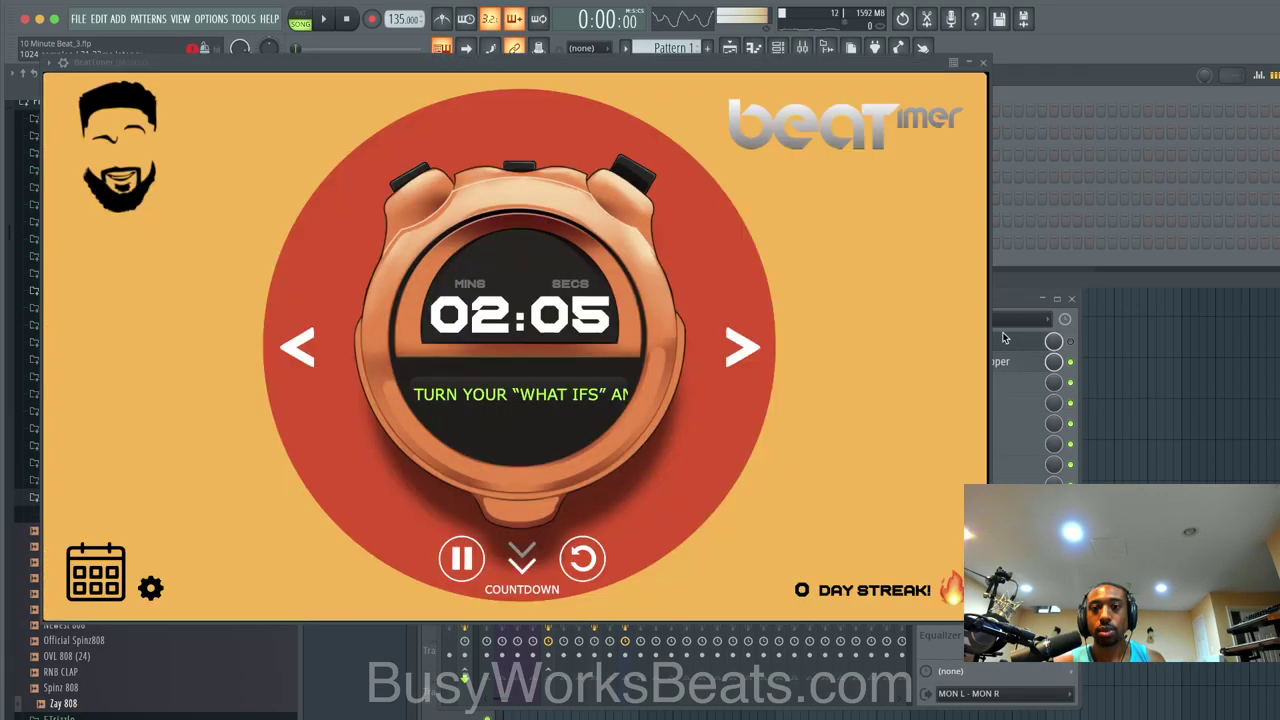
click(987, 65)
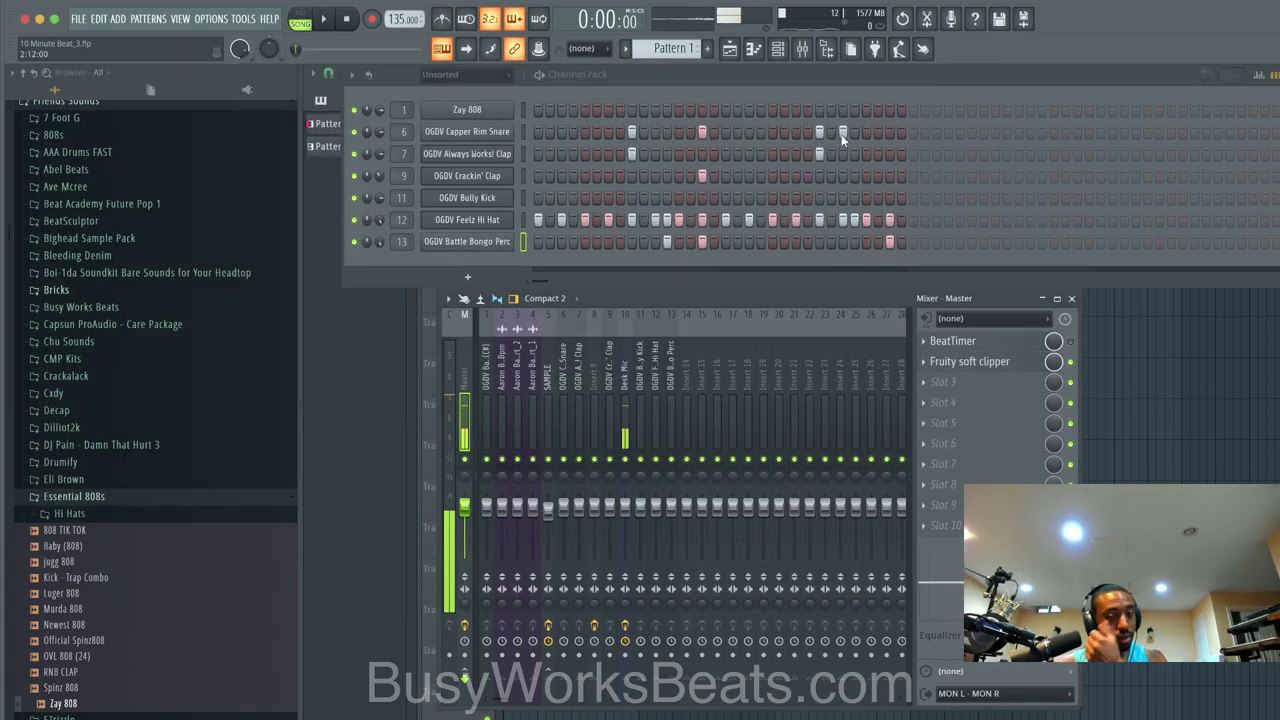
Step: Set the Desk Mic's Waves Tune Real-Time to the G Natural Minor scale with a note transition of 12.7 ms
click(624, 361)
click(985, 402)
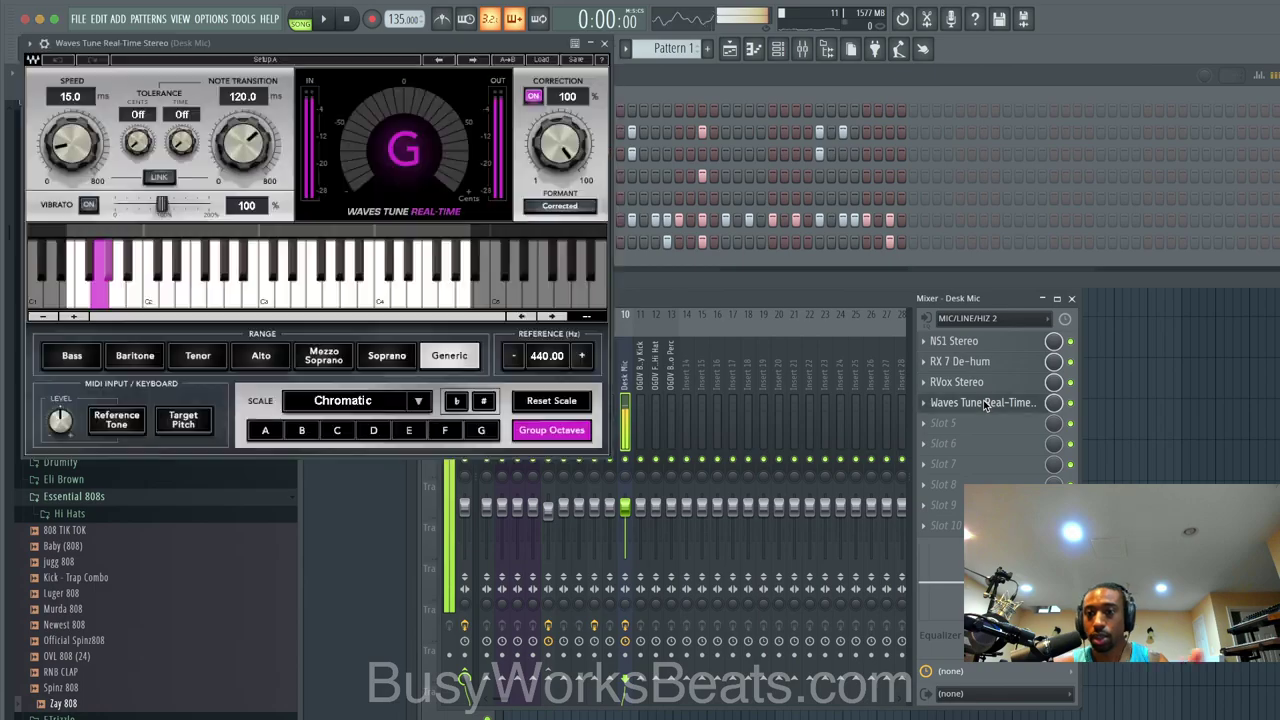
scroll(342, 400, down, 2)
click(481, 430)
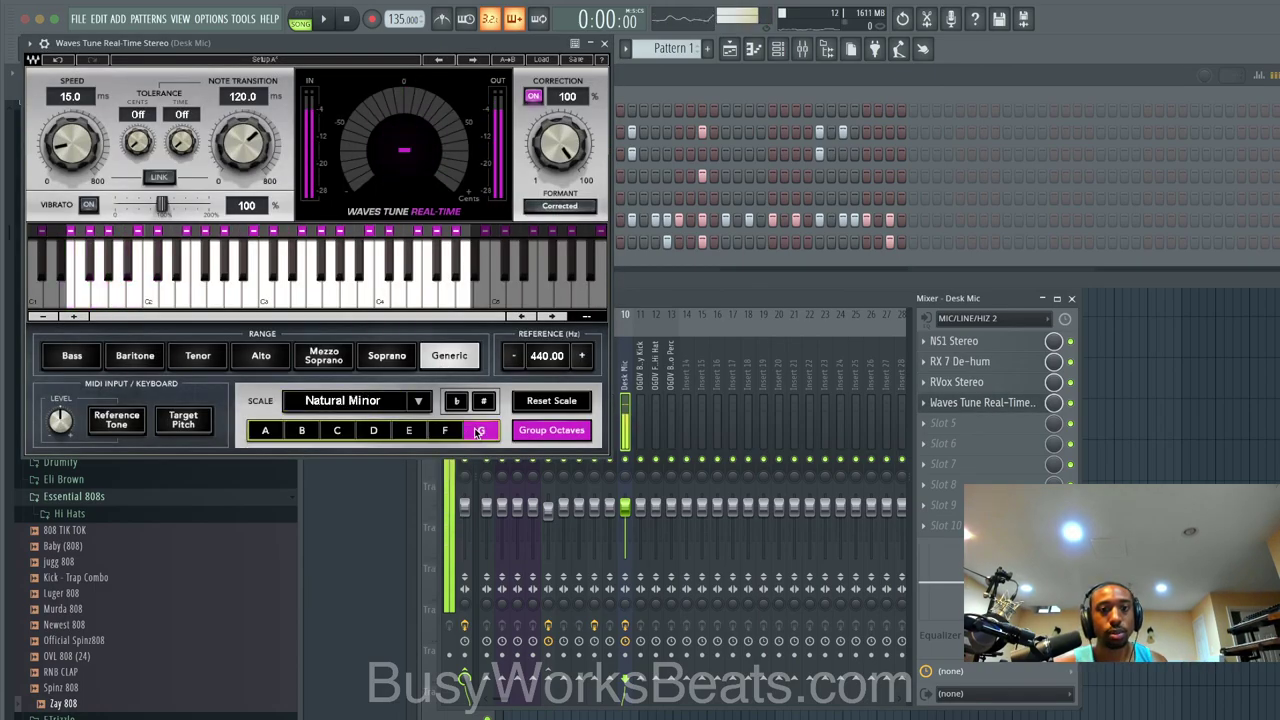
drag(243, 125, 243, 200)
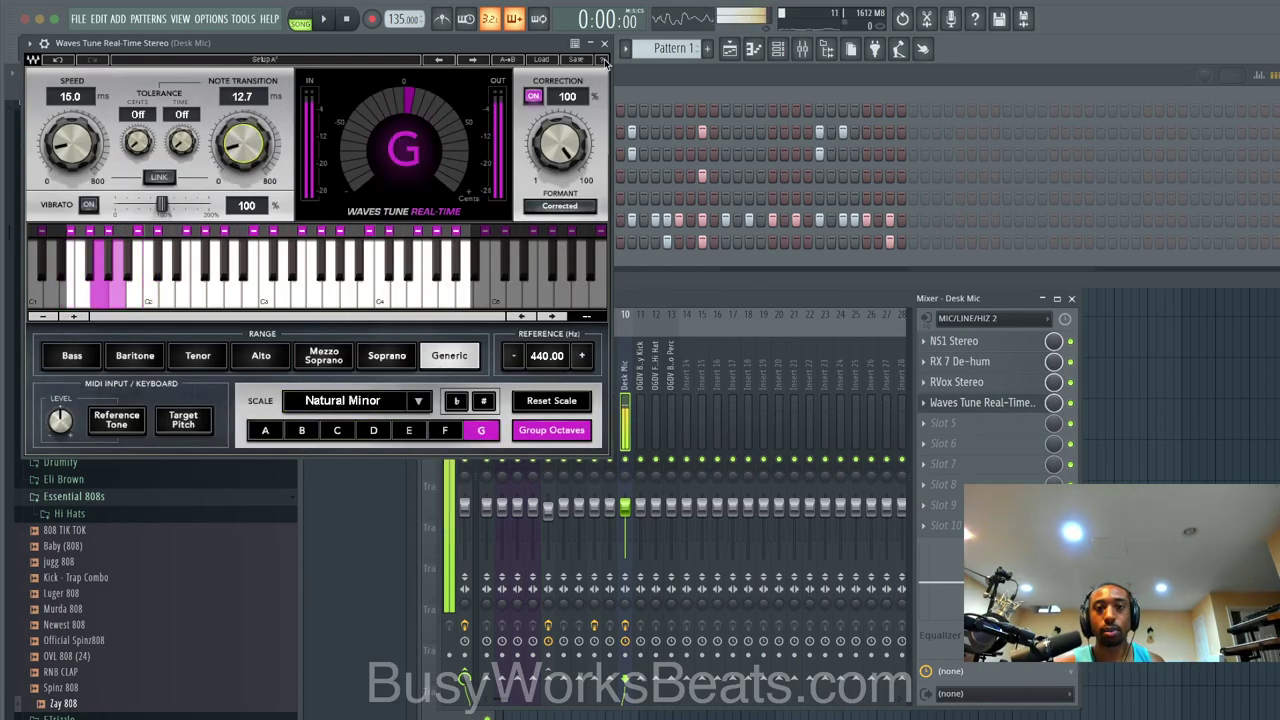
click(605, 45)
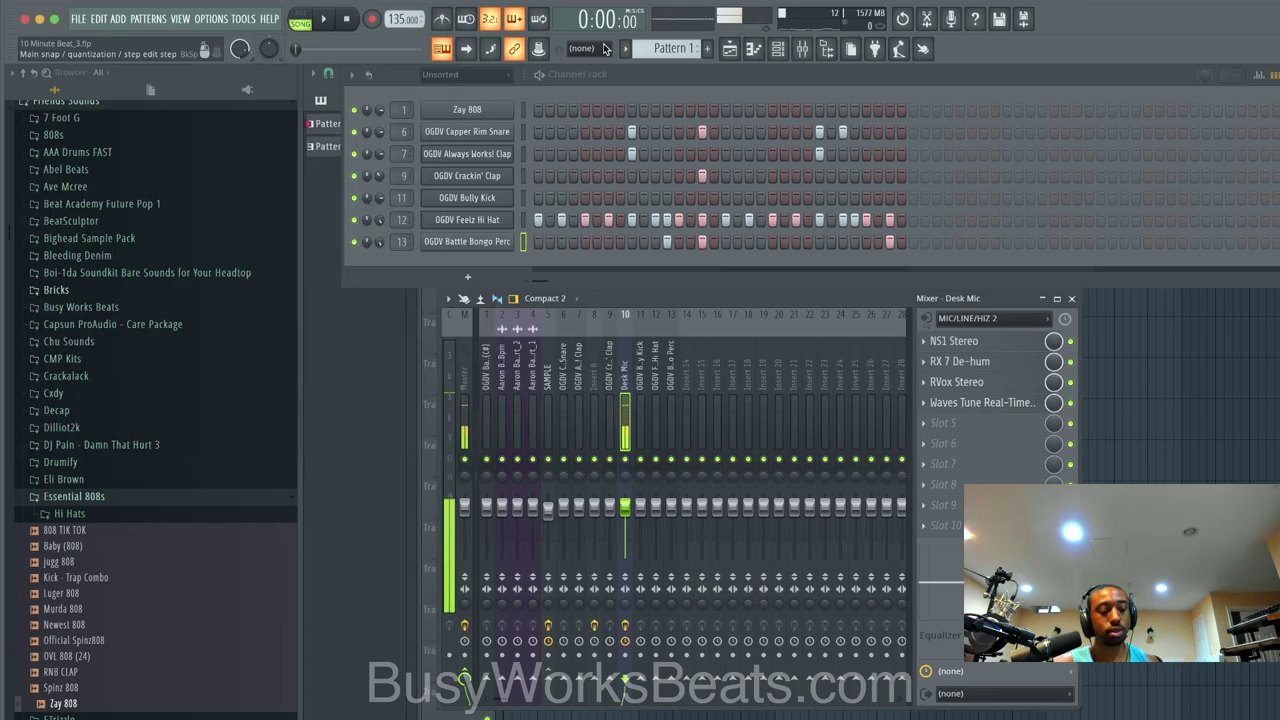
Step: Audition the song, and duplicate all playlist clips of the first eight bars to start at bar 9
key(space)
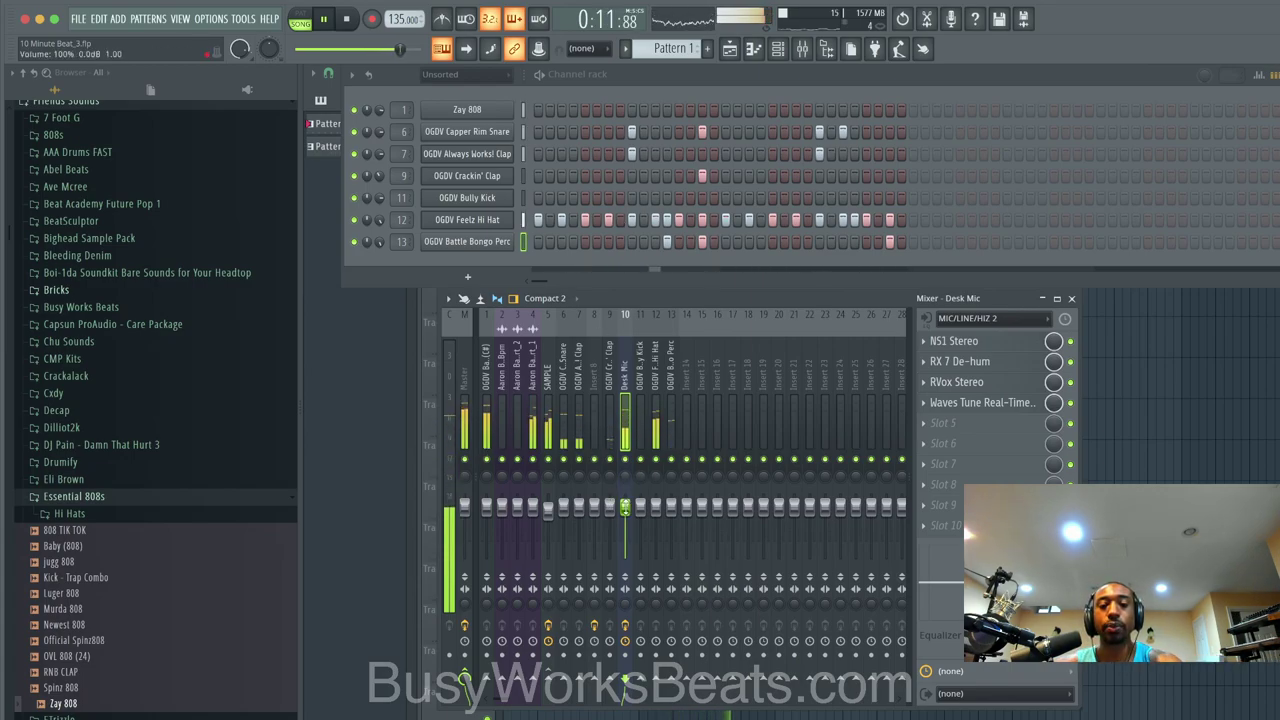
key(space)
key(F5)
drag(814, 276, 504, 112)
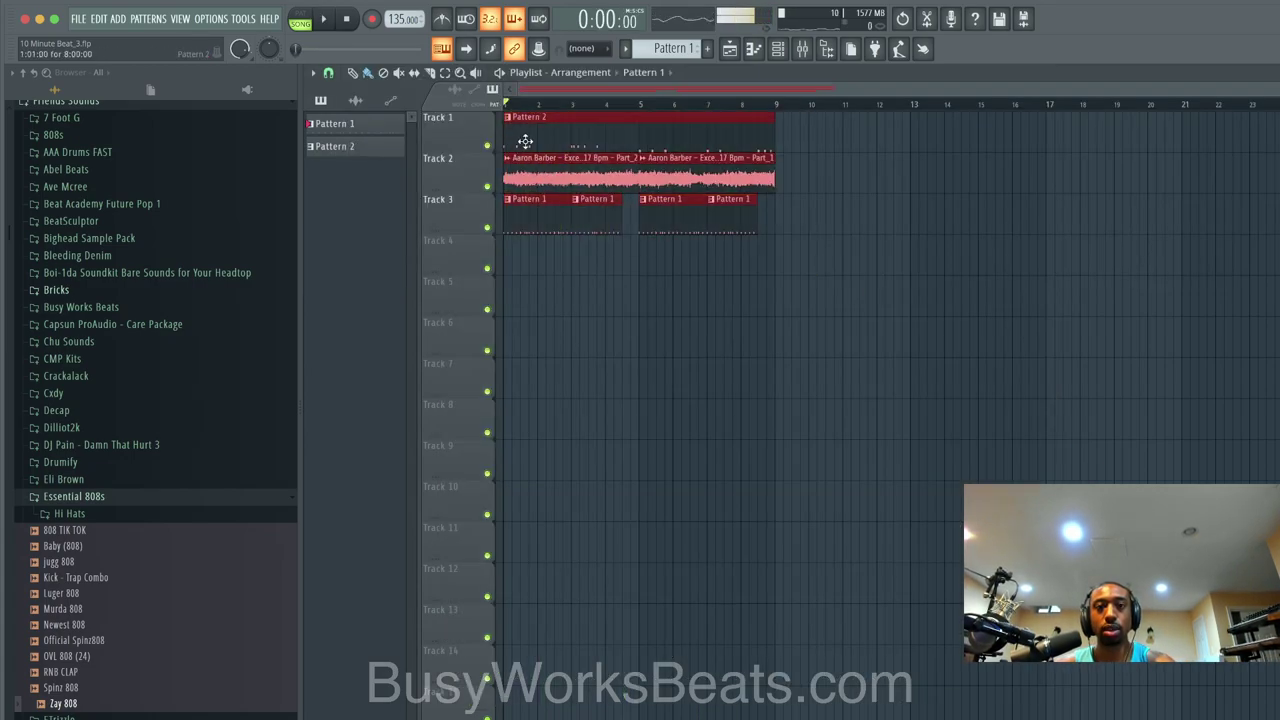
key(ctrl+b)
drag(815, 140, 800, 140)
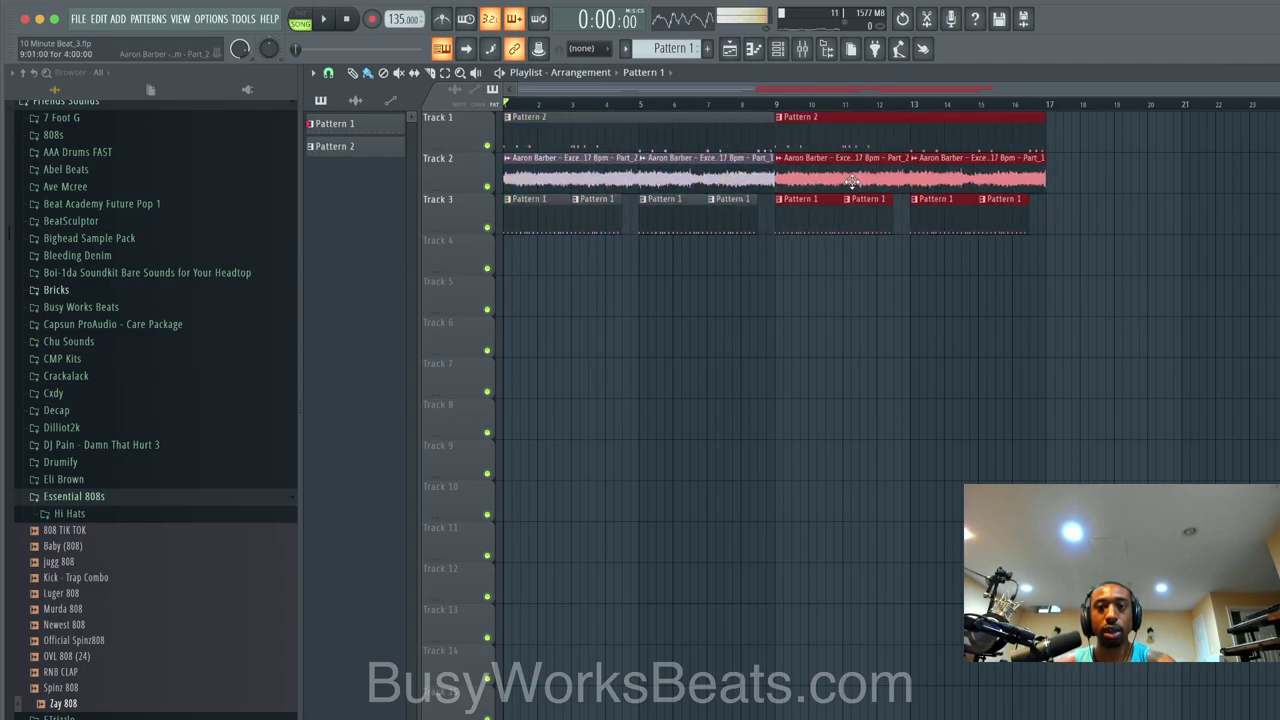
Step: Duplicate the whole 16-bar arrangement in the playlist to start at bar 17 and briefly play the song
click(329, 73)
click(361, 303)
mouse_move(1134, 278)
mouse_down()
mouse_move(502, 110)
mouse_move(1114, 120)
mouse_move(1074, 120)
mouse_up()
scroll(1074, 120, down, 2)
key(space)
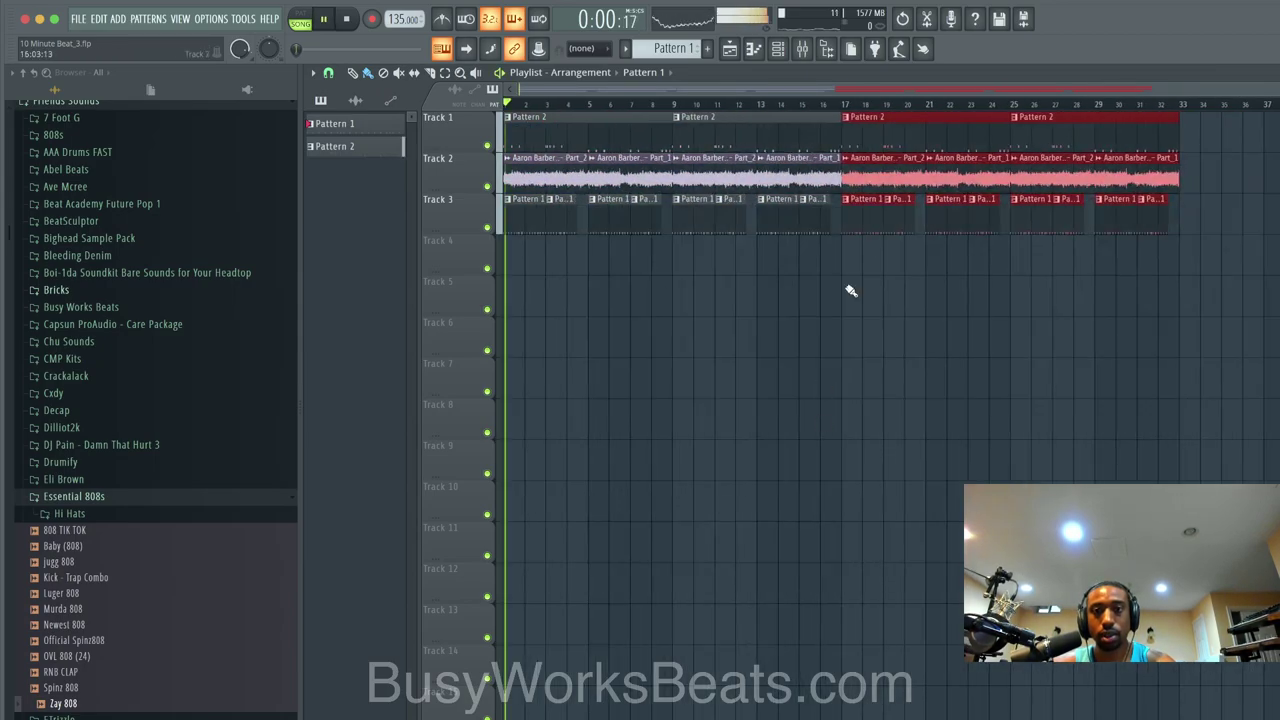
key(space)
Step: Assign the Desk Mic mixer track to a new audio track in the playlist
click(802, 49)
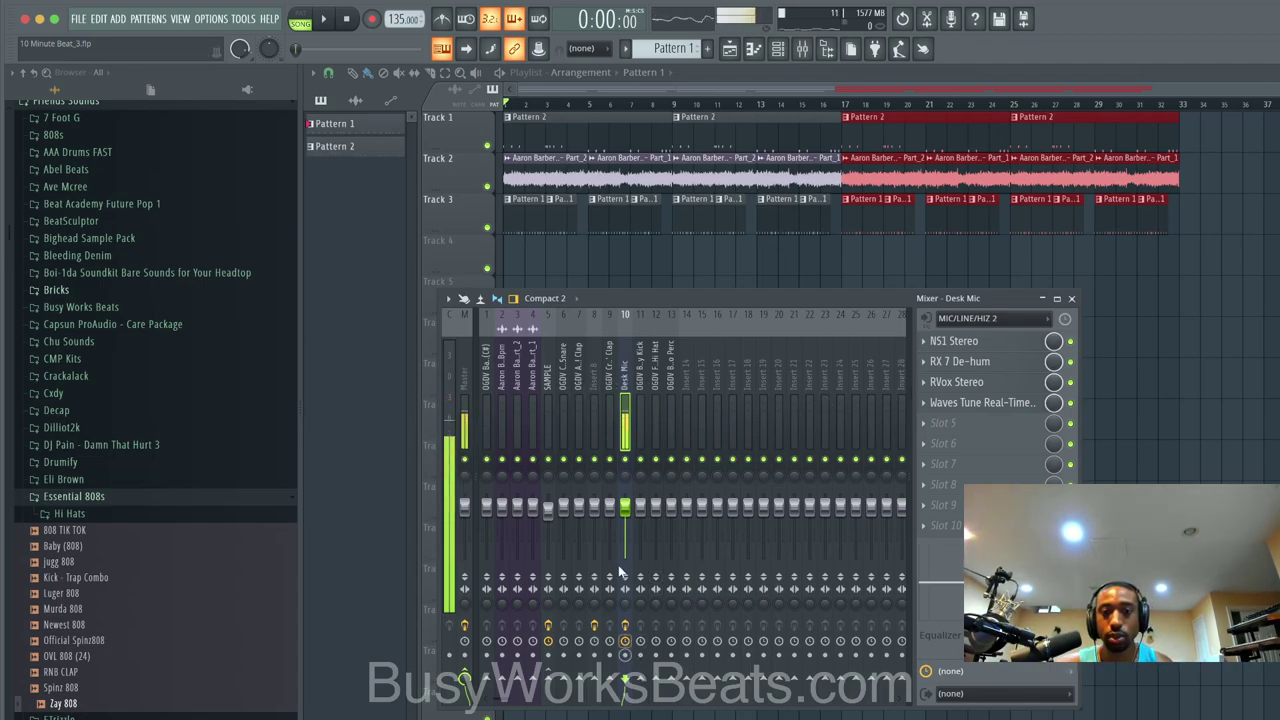
right_click(623, 399)
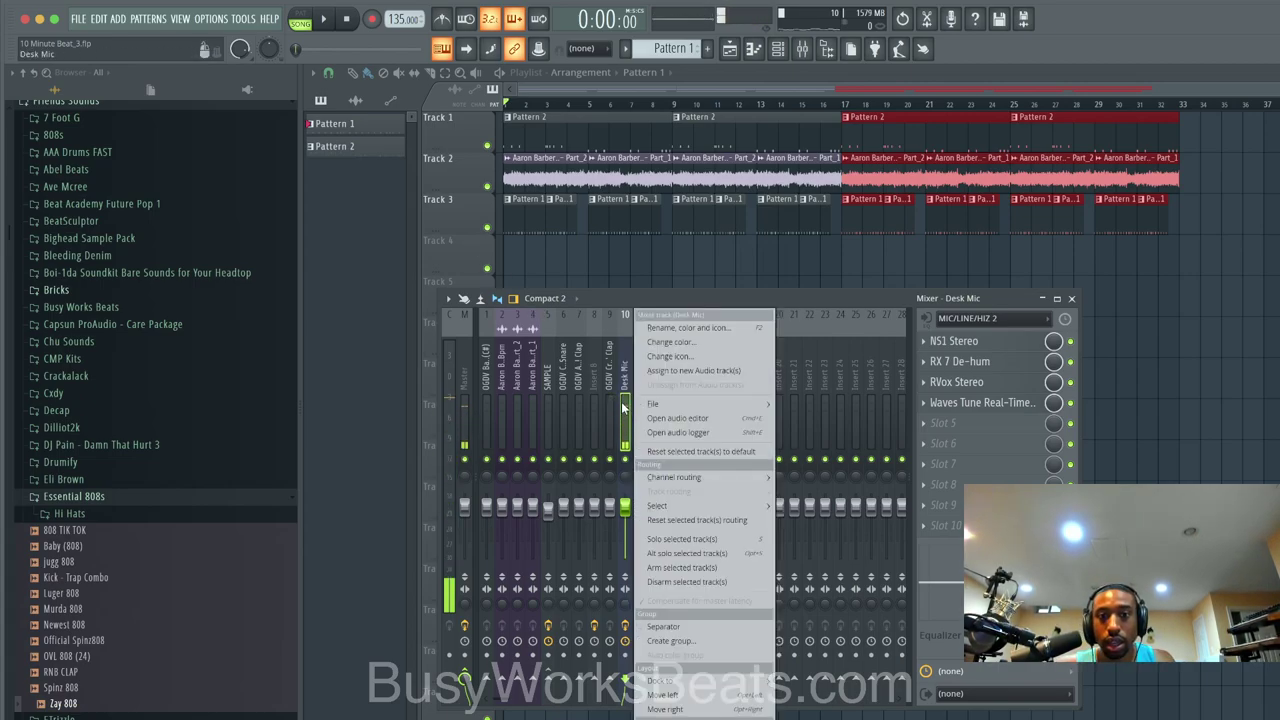
click(668, 371)
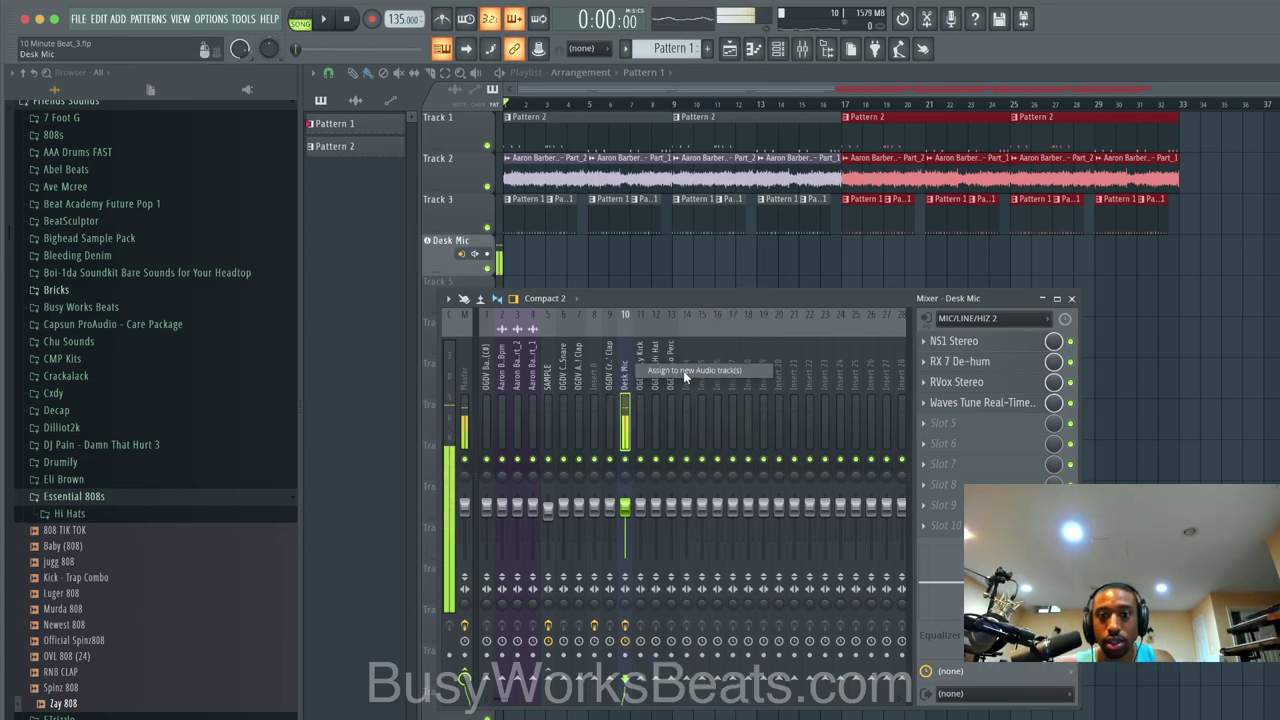
Step: Arm the Desk Mic playlist track and record a vocal take over the full arrangement as a playlist audio clip
click(488, 254)
click(374, 17)
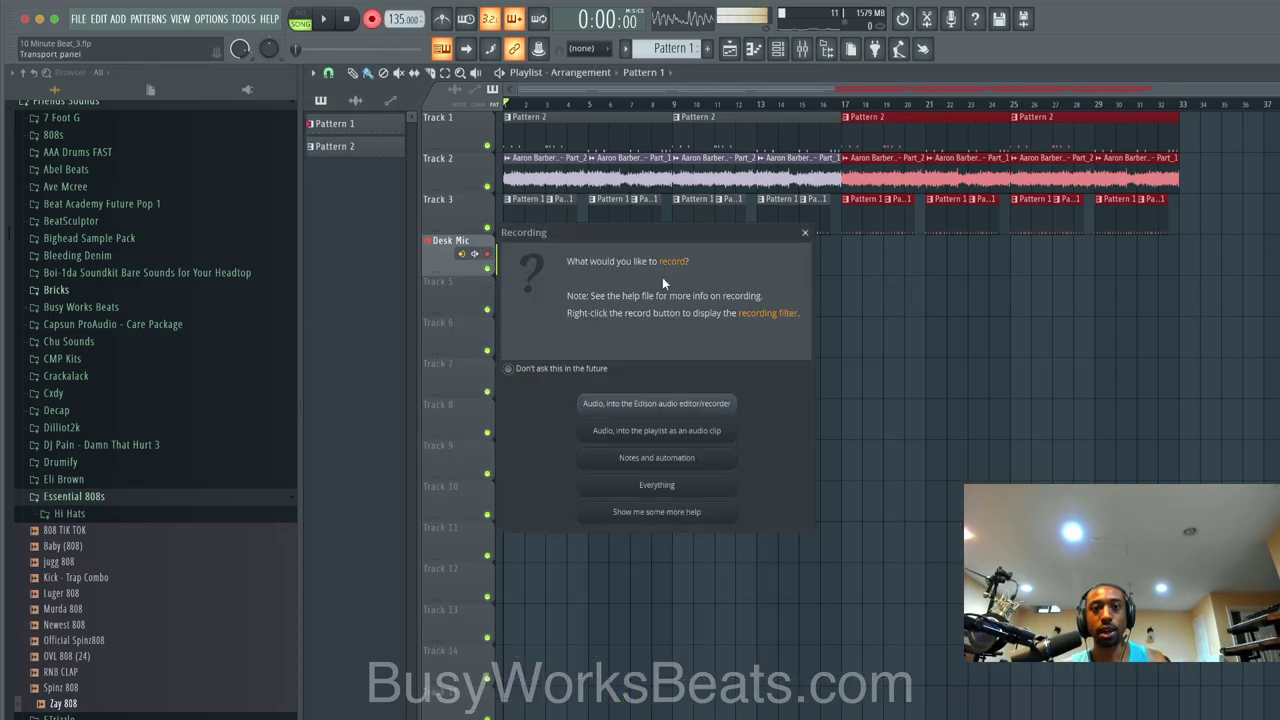
click(714, 431)
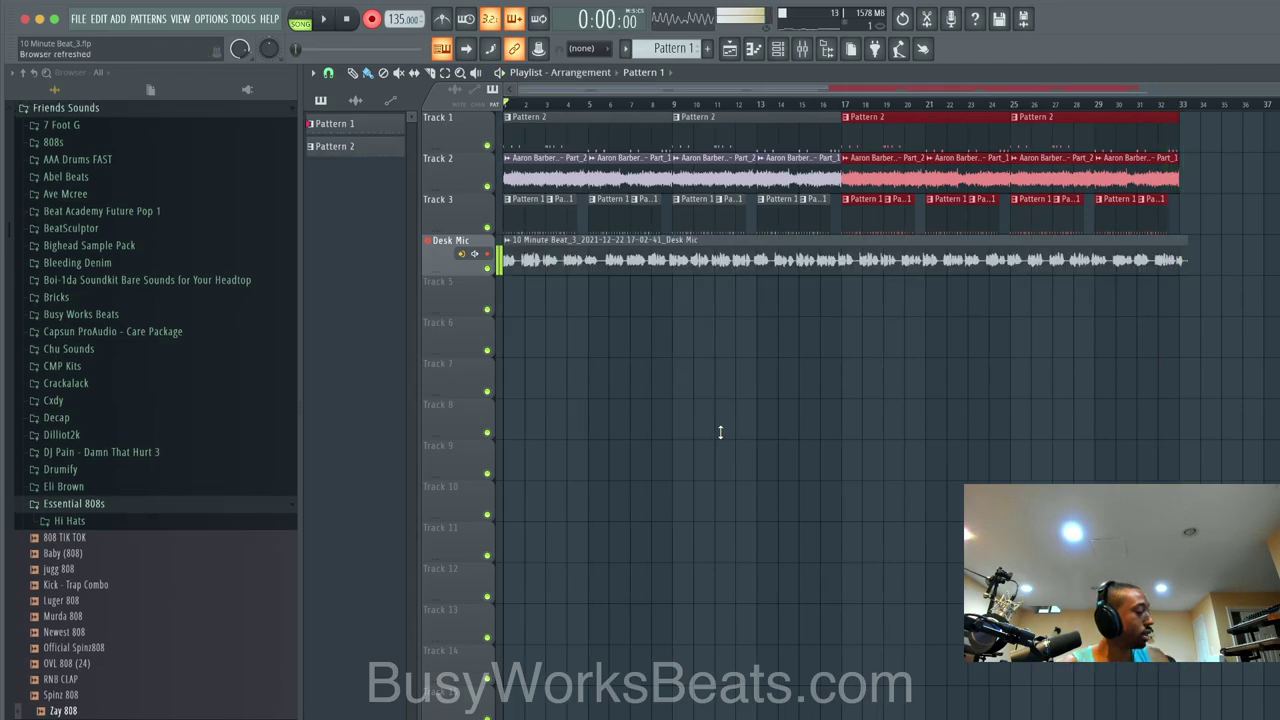
Step: Route the recorded Desk Mic clip's channel to mixer track 14 and lower that track's volume slightly
click(800, 53)
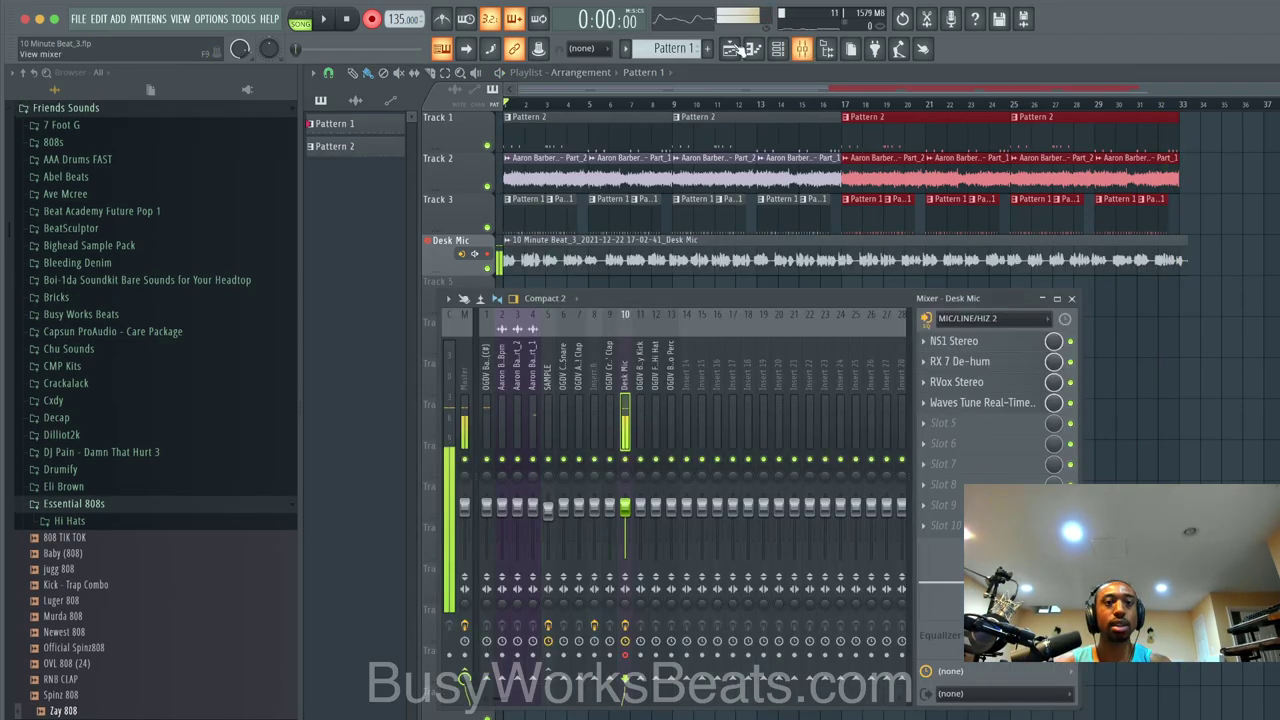
key(space)
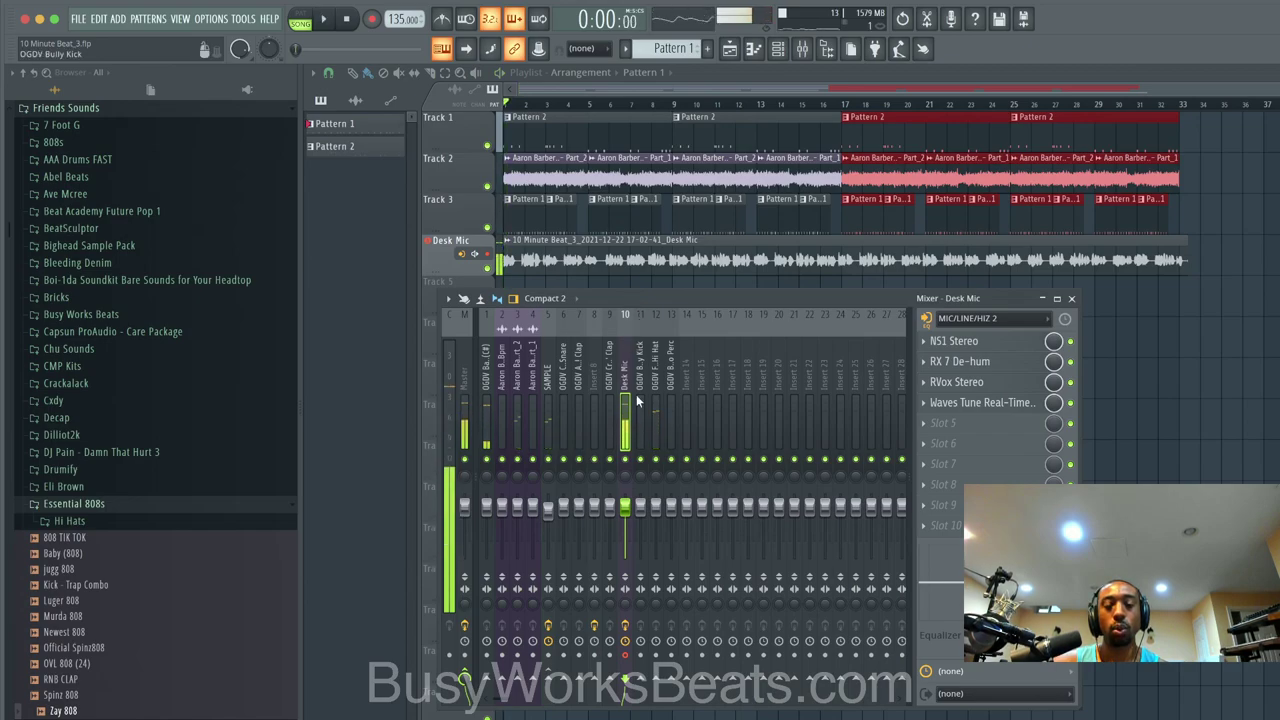
click(782, 51)
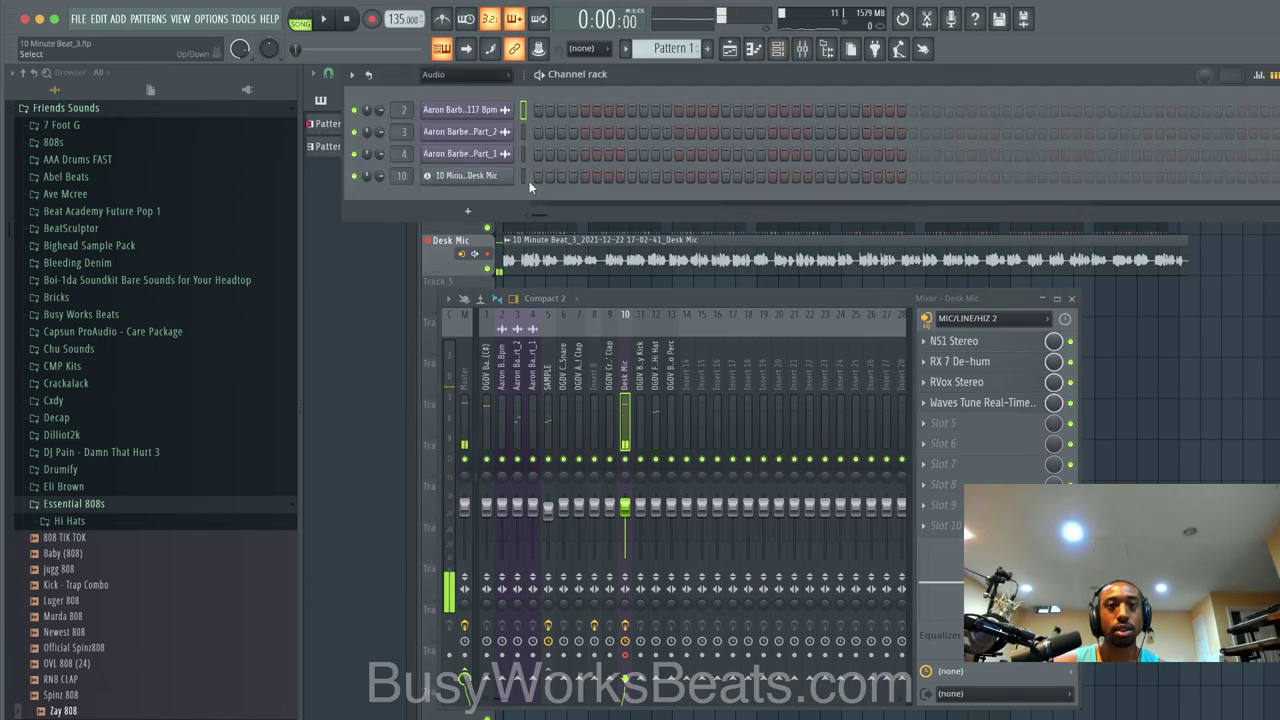
click(526, 178)
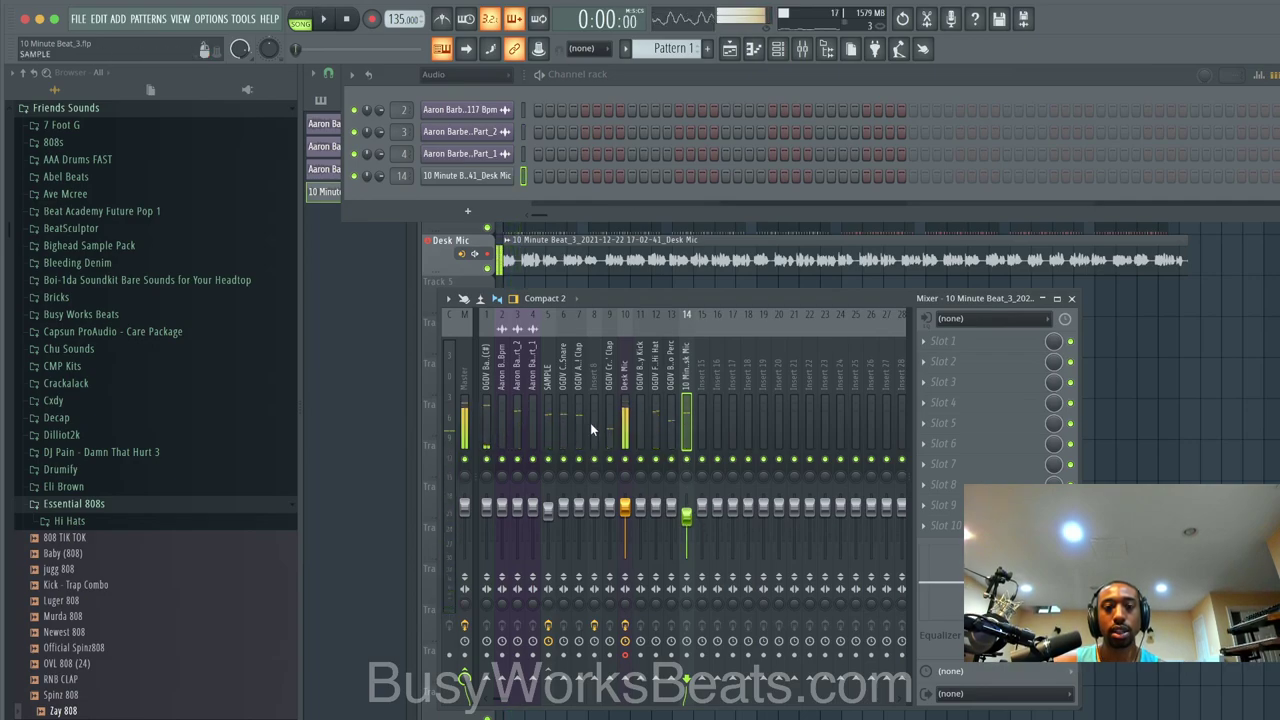
Step: Lower the volume faders of mixer tracks 1 to 9 together slightly and play the song to check the vocal balance
drag(618, 420, 522, 408)
drag(594, 507, 594, 513)
key(space)
click(686, 420)
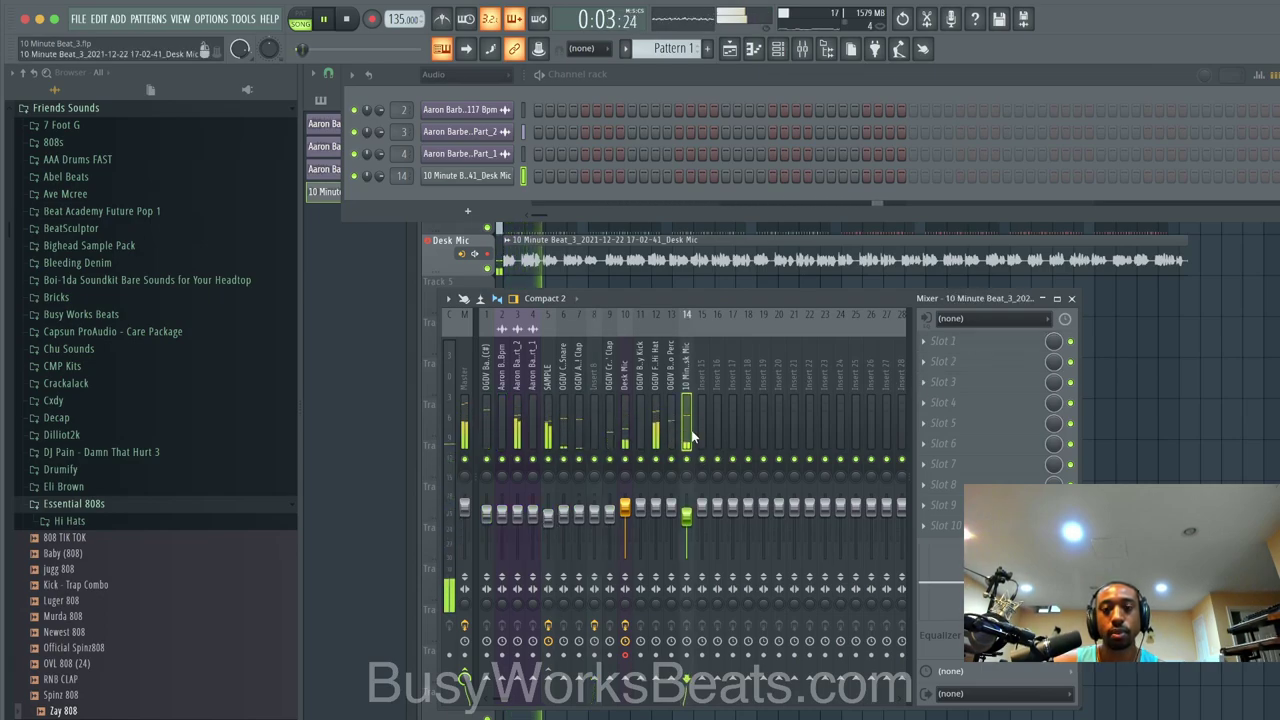
key(space)
Step: Rename mixer track Insert 15 to REVERB
right_click(708, 370)
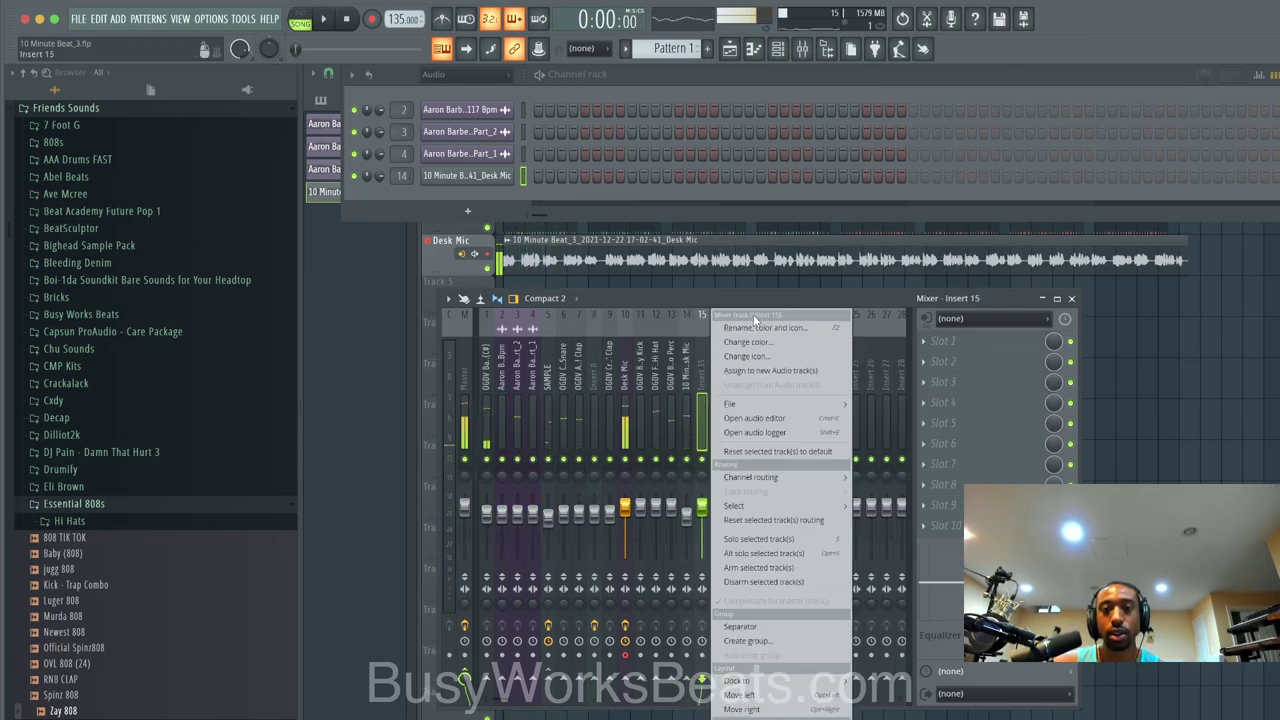
click(752, 323)
text(REVERB)
key(Return)
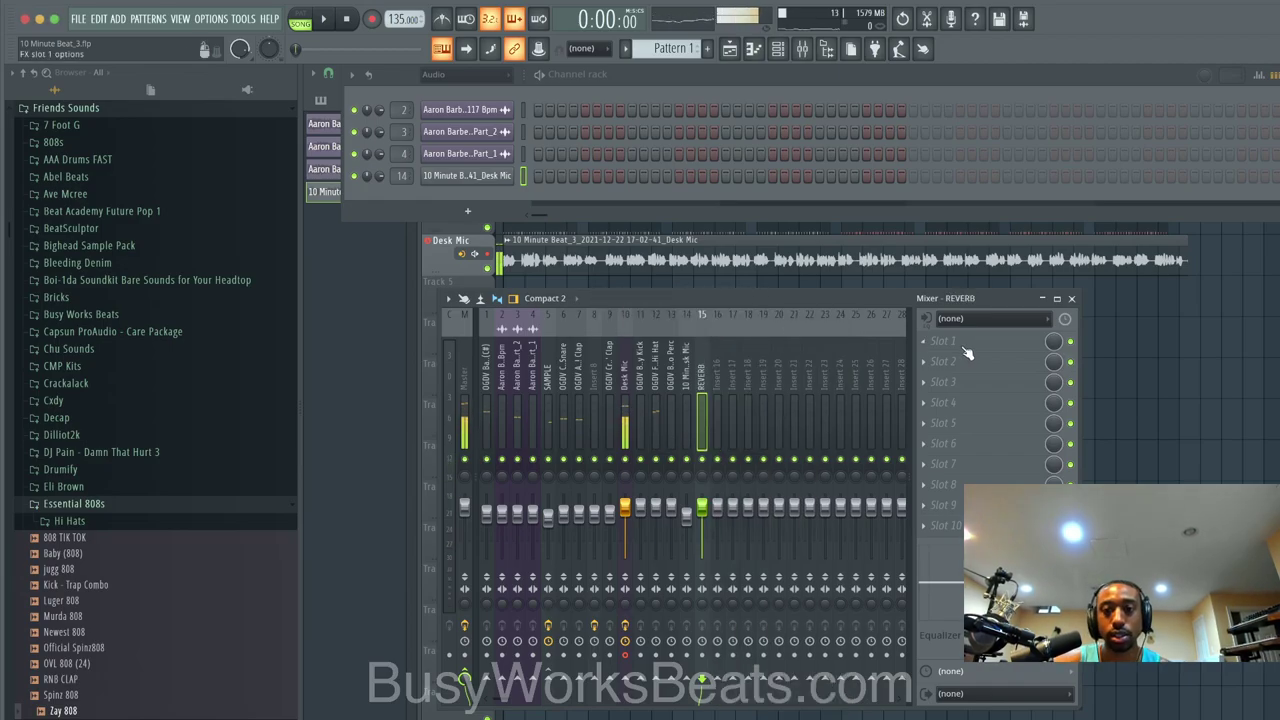
Step: Load ValhallaVintageVerb on the REVERB track and raise its low cut to 220 Hz
click(945, 341)
scroll(640, 360, down, 1)
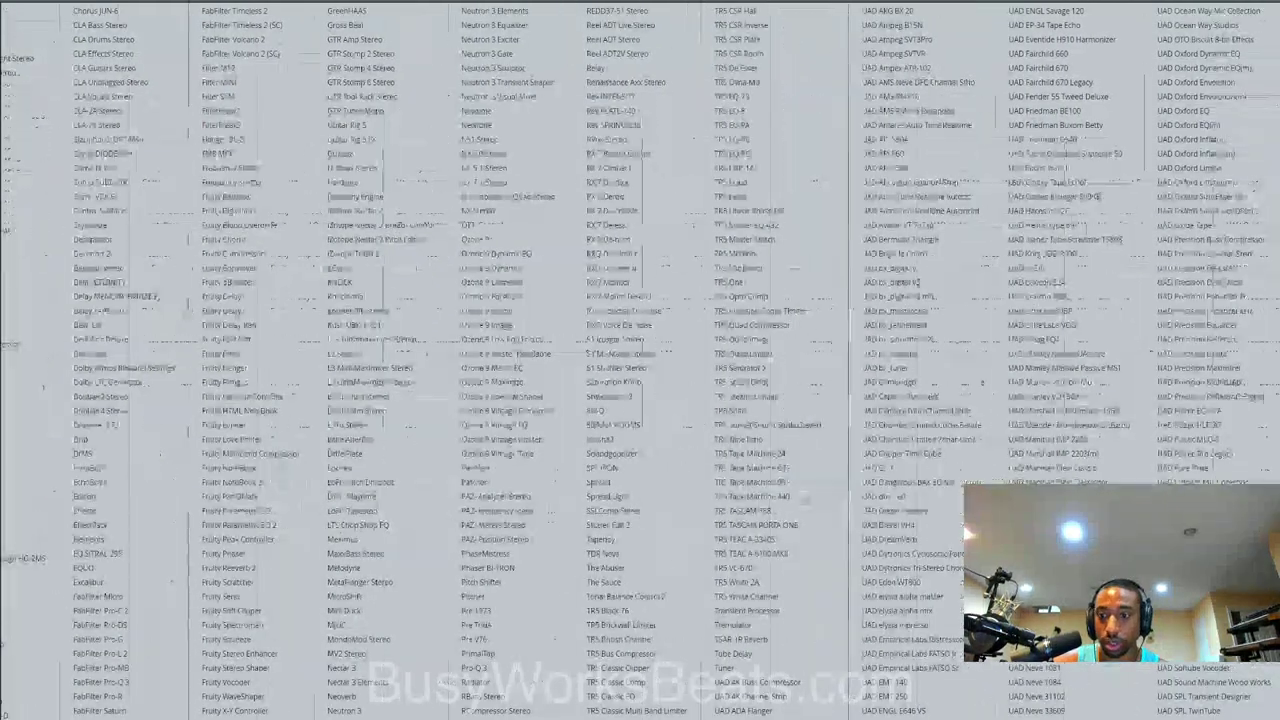
scroll(640, 360, down, 1)
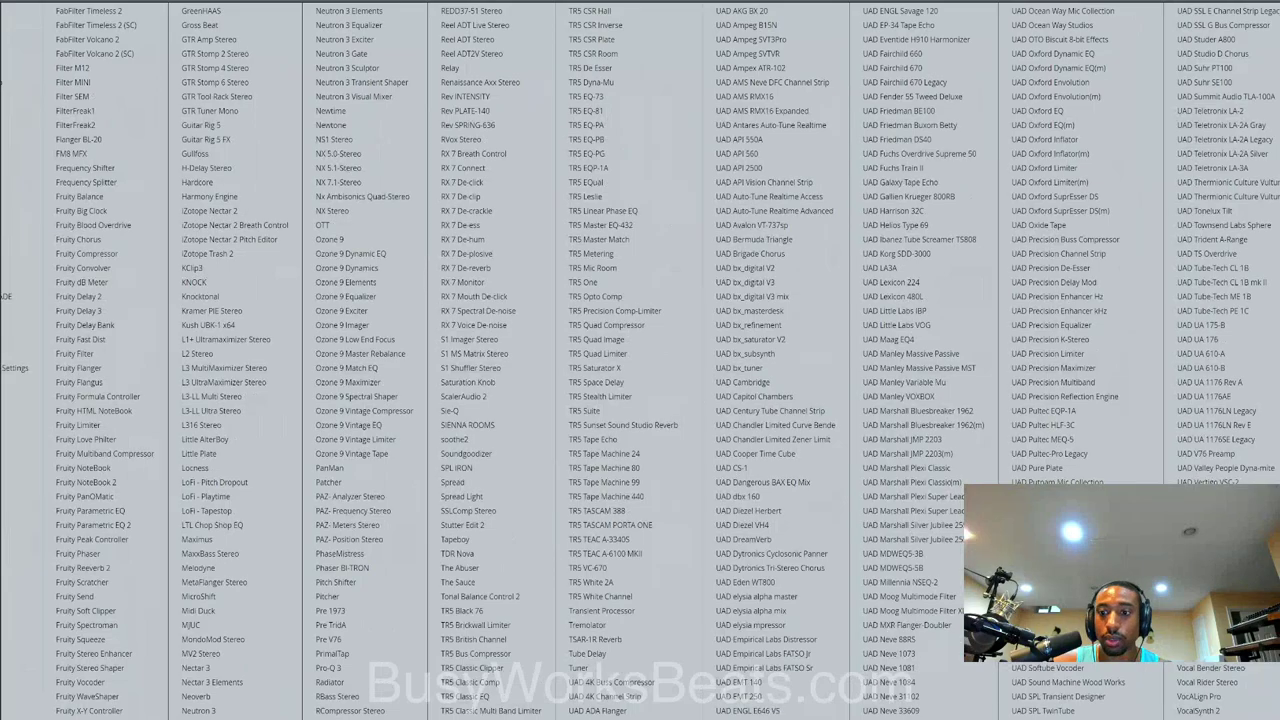
click(852, 348)
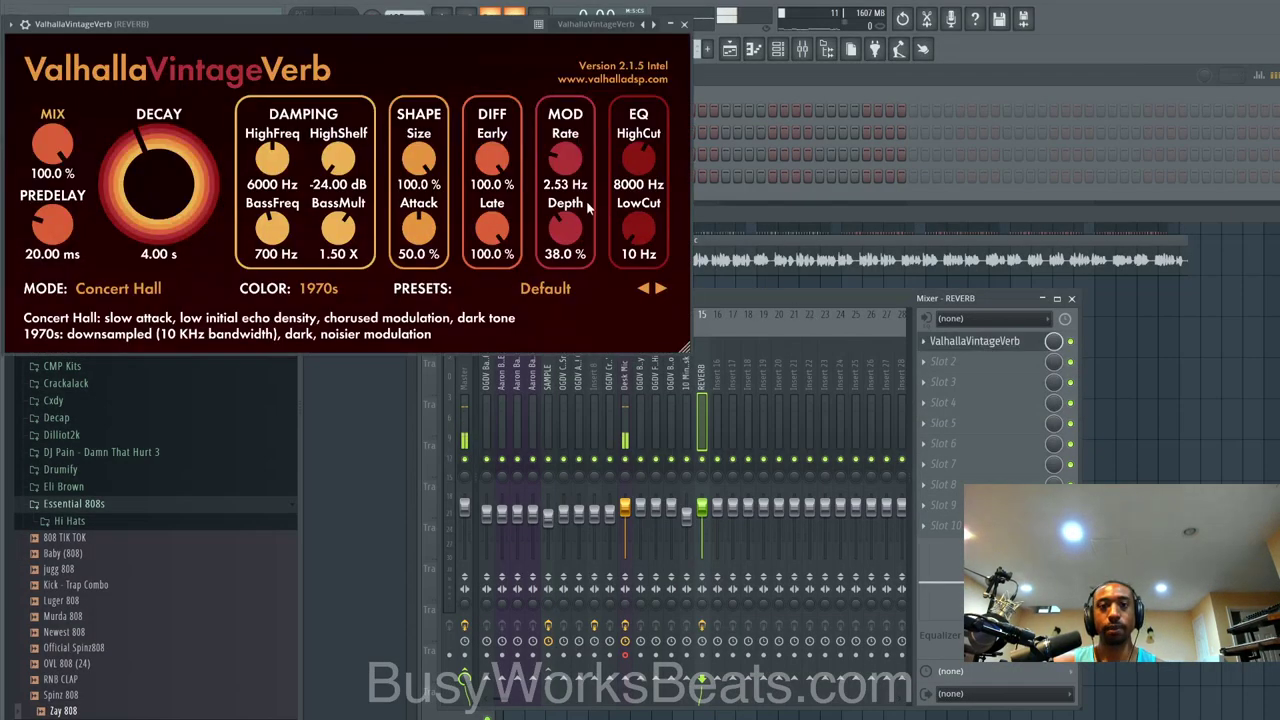
drag(622, 226, 638, 205)
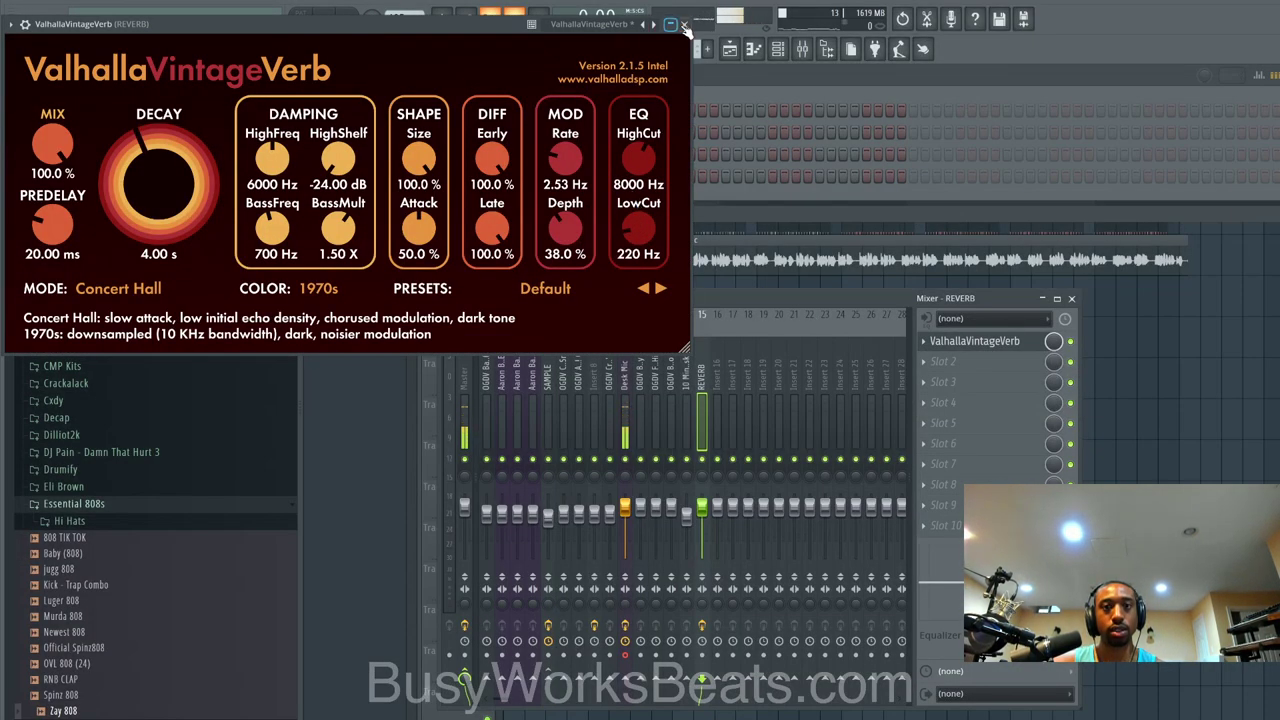
click(683, 25)
Step: Play the song with the recorded vocal's mixer track 14 selected and load Fruity Delay 3 on that track
click(687, 390)
key(space)
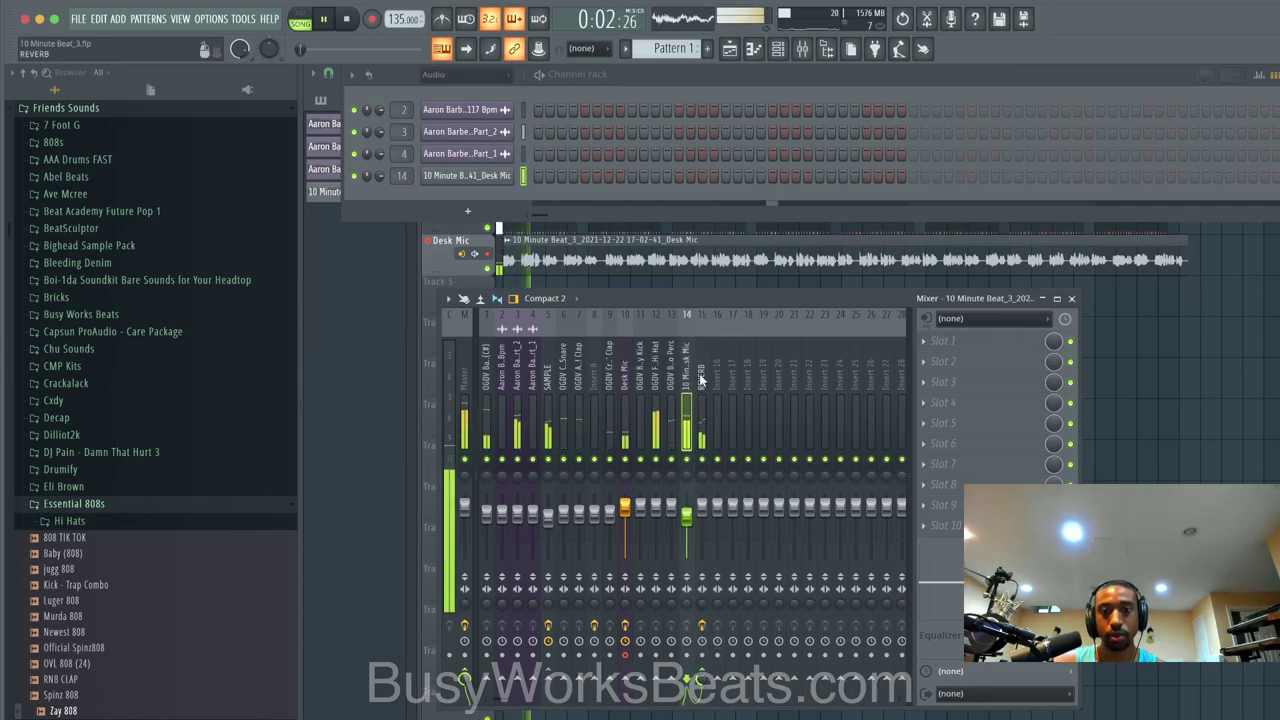
click(955, 345)
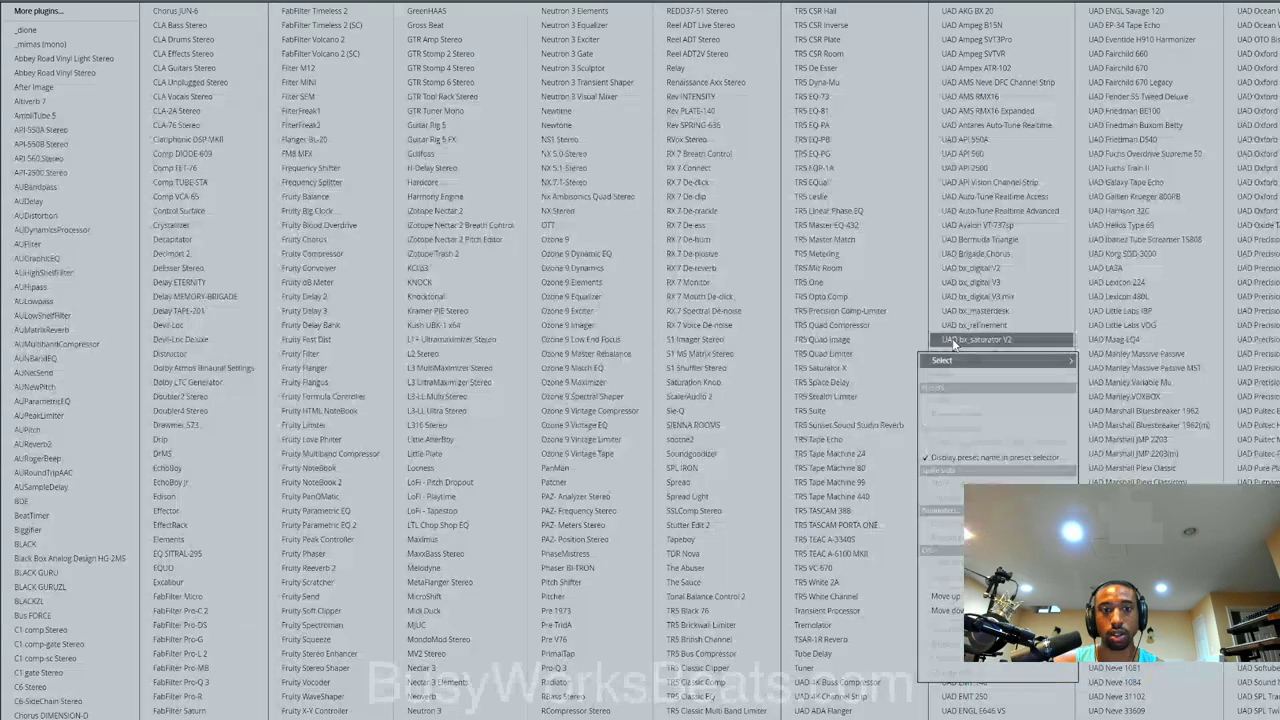
click(305, 312)
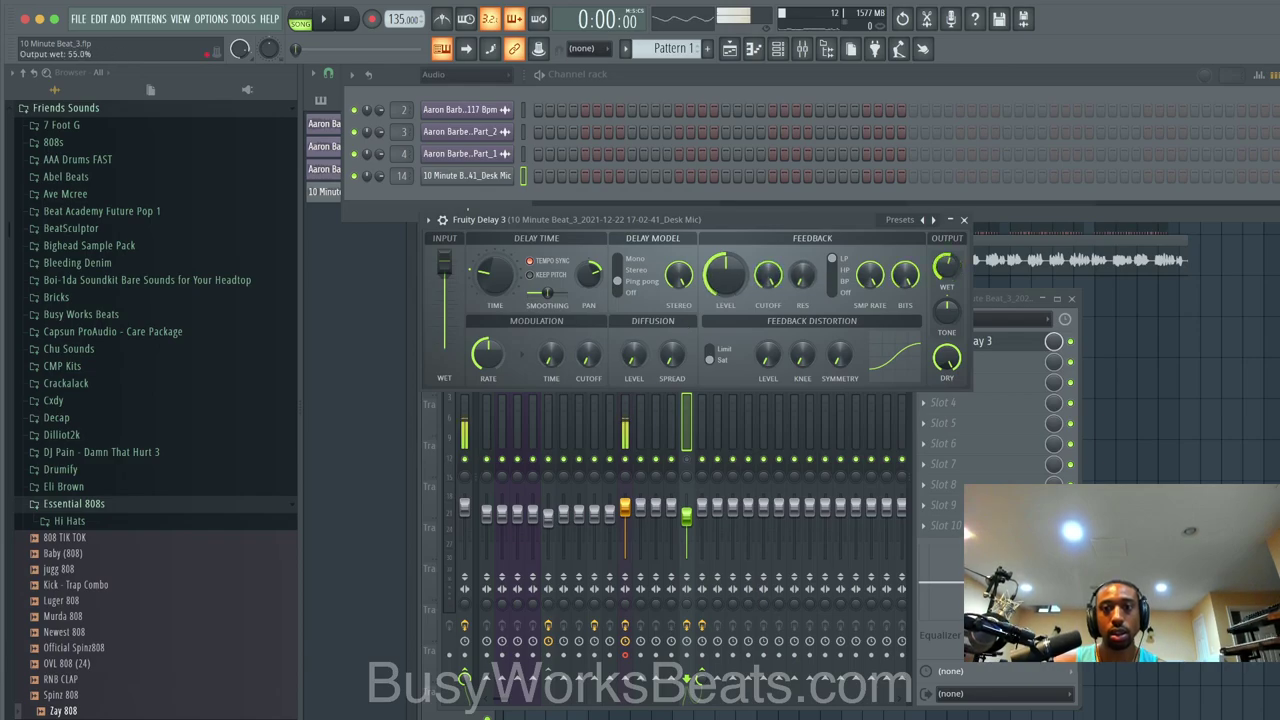
click(693, 466)
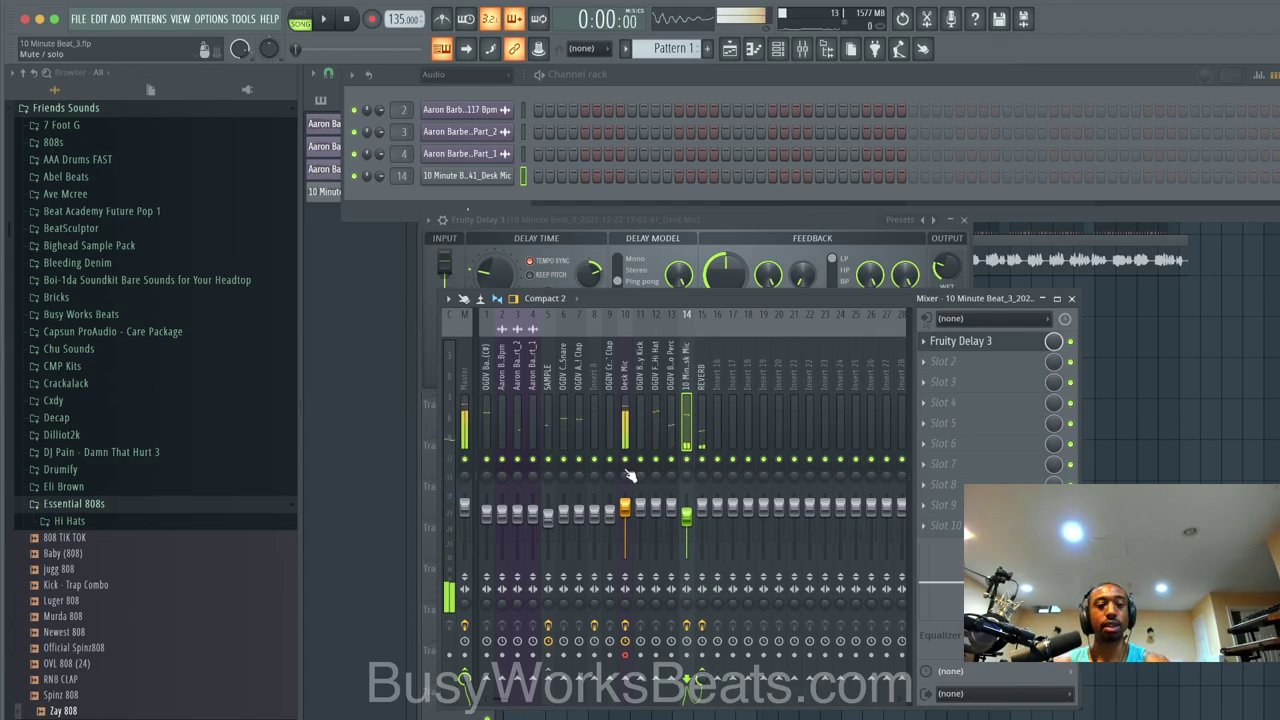
Step: Check the BeatTimer plugin on the Master track
click(466, 368)
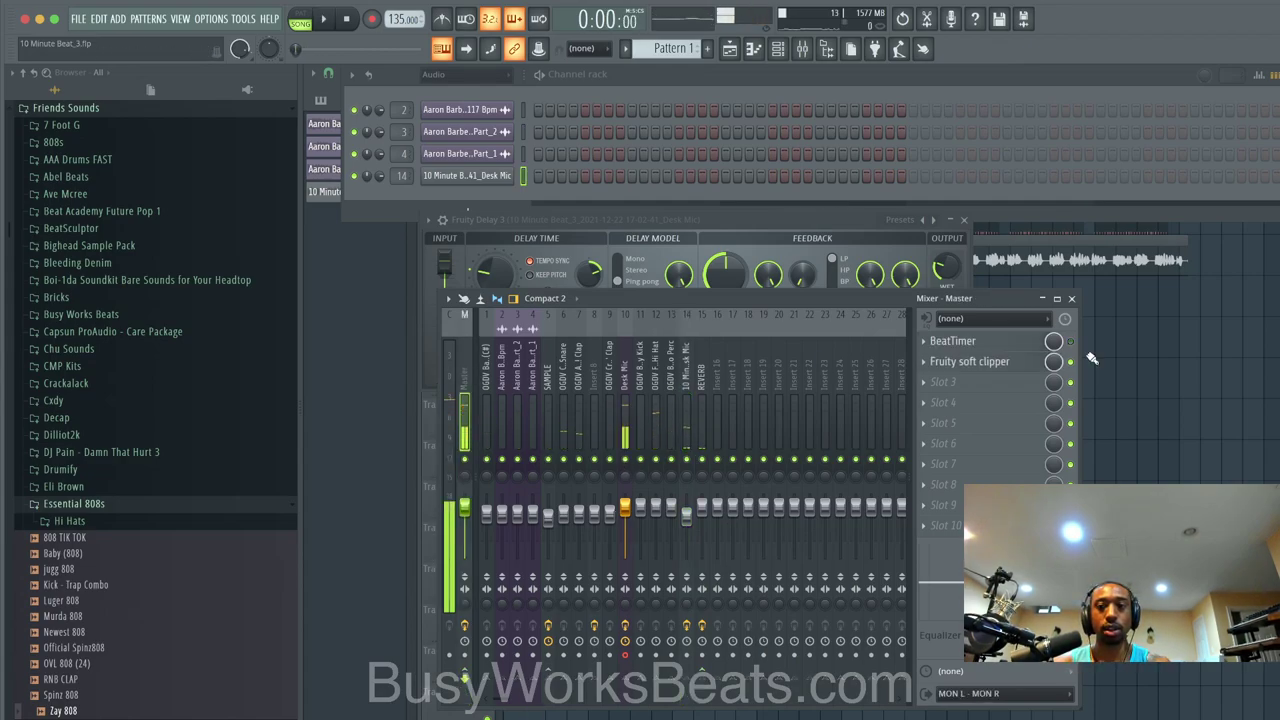
click(1027, 344)
click(985, 64)
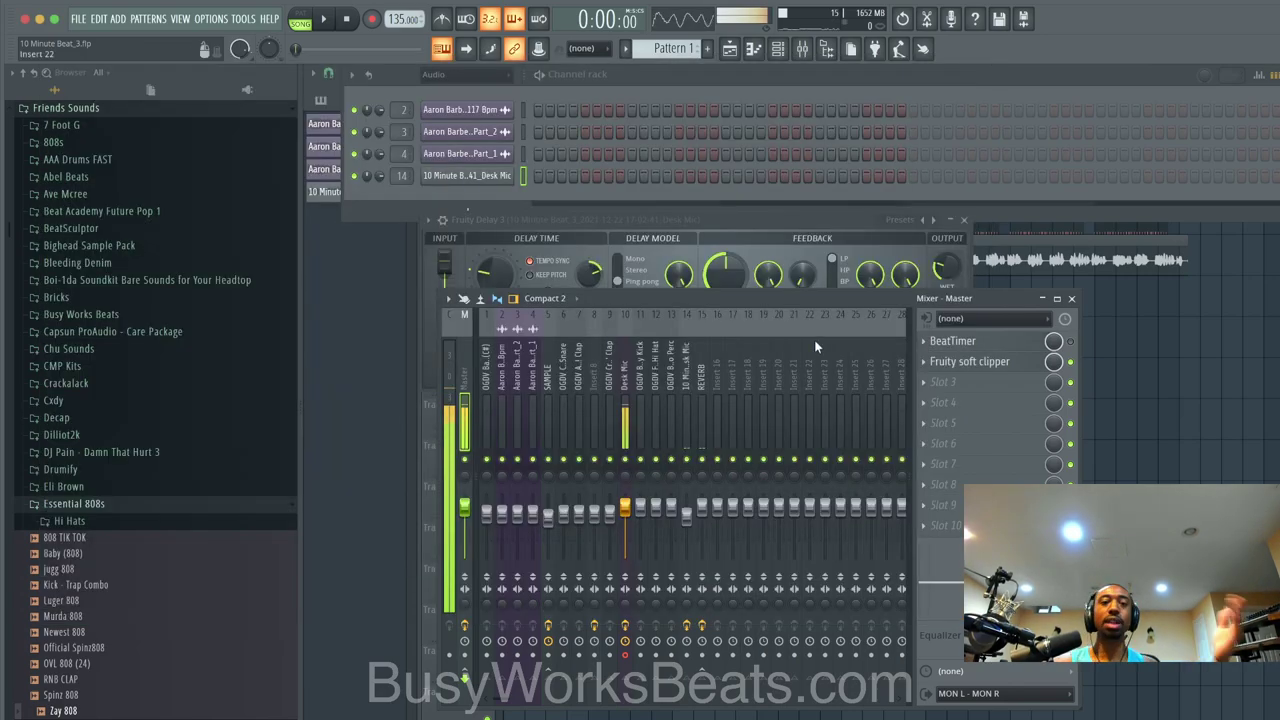
Step: Mute the live Desk Mic mixer track 10 and play the song to hear only the recorded vocal with the beat
click(627, 393)
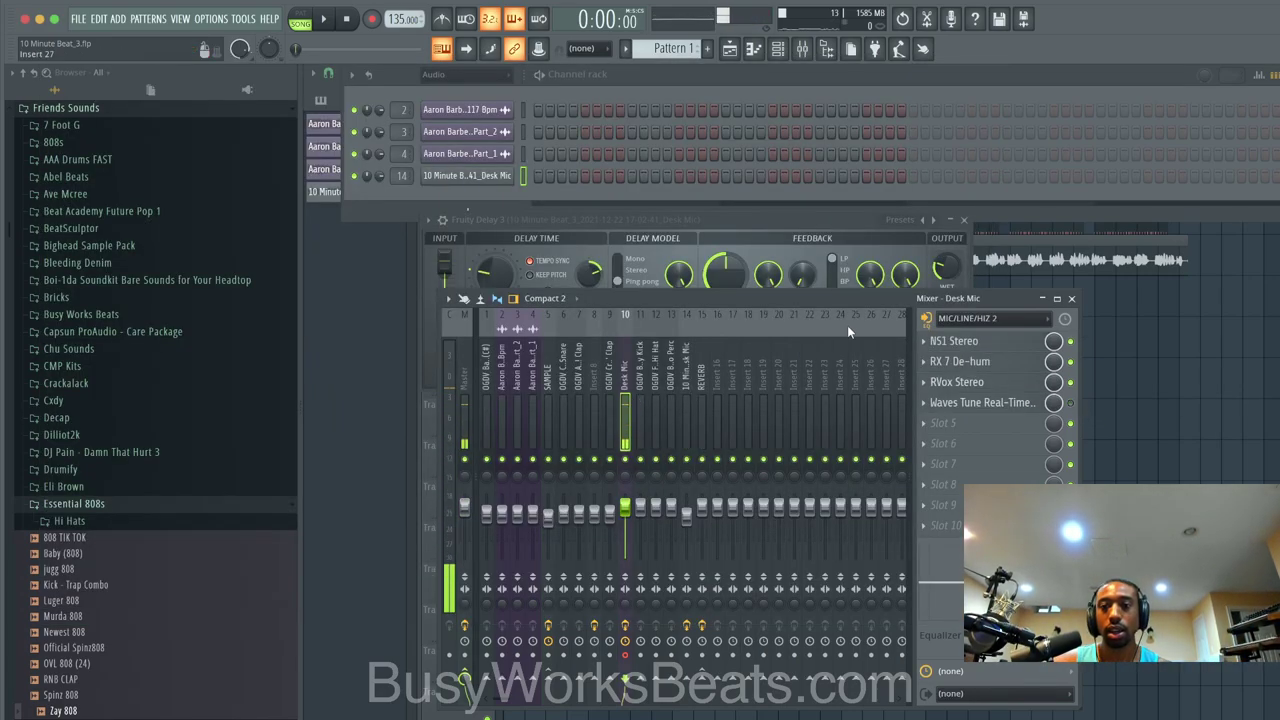
click(694, 359)
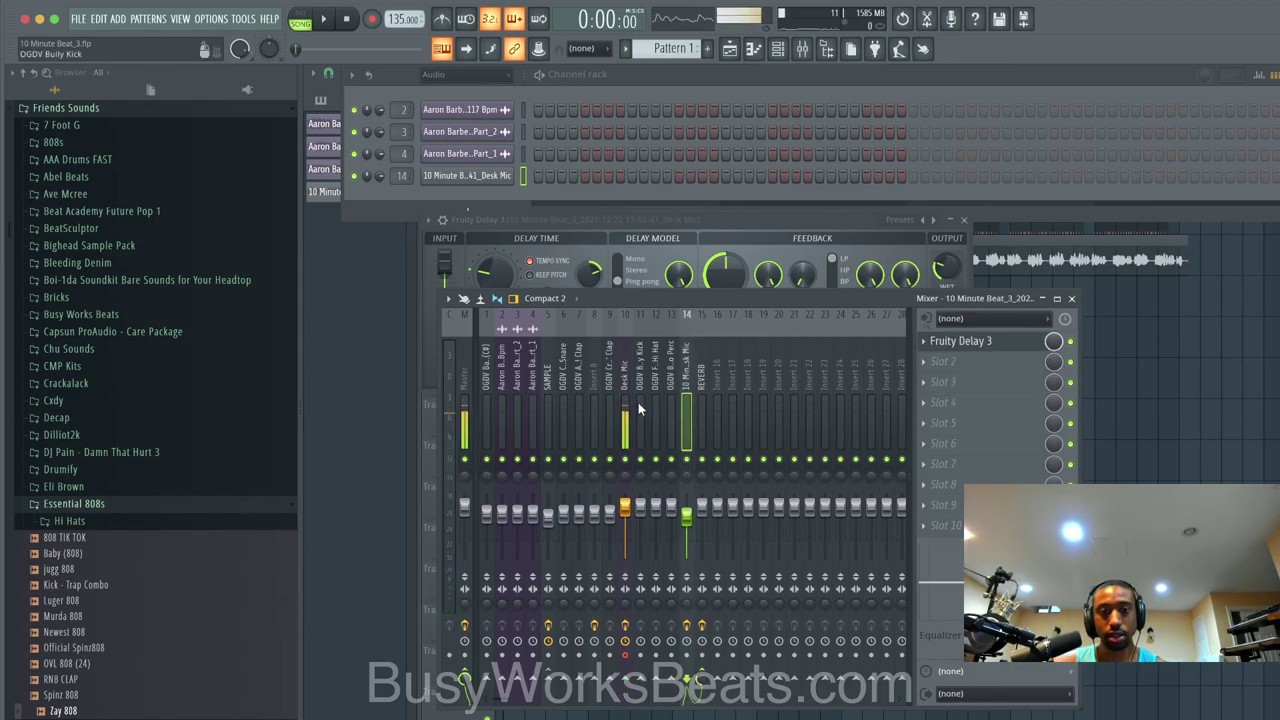
click(625, 459)
key(space)
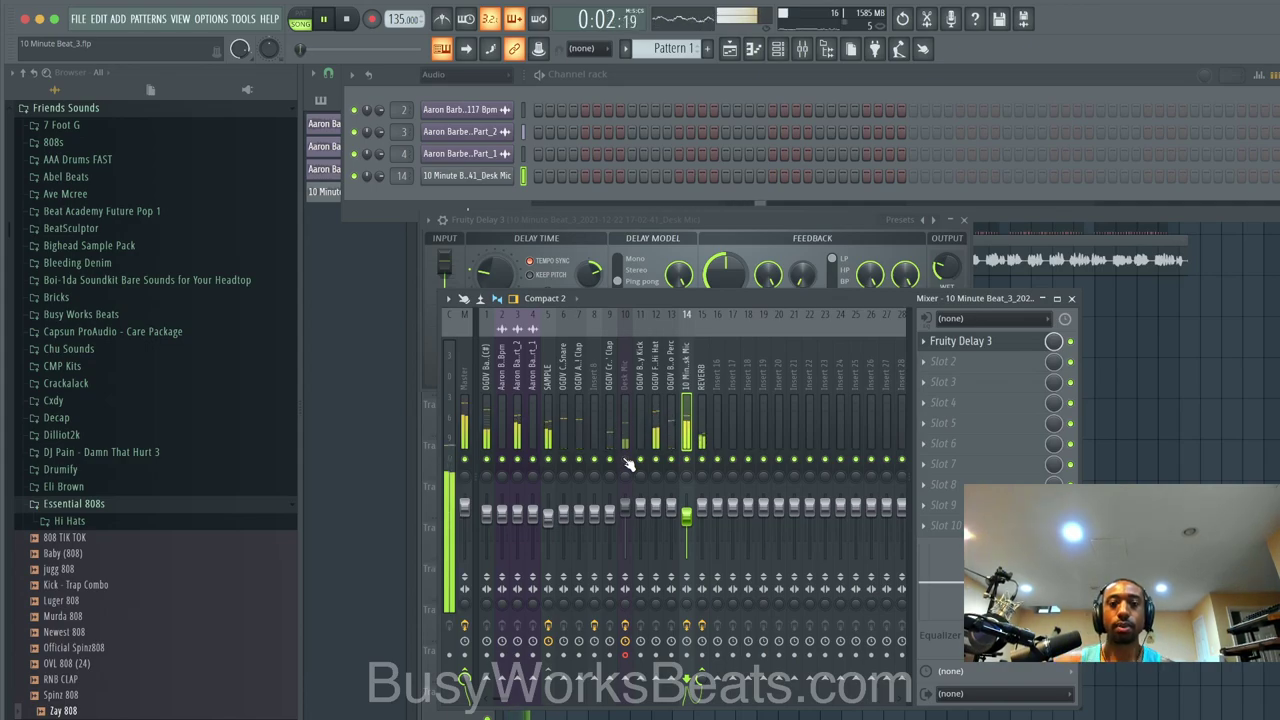
Step: Slightly lower the volumes of the OGDV Feelz Hi Hat, SAMPLE and OGDV Ballsy 808 mixer tracks during playback
click(655, 509)
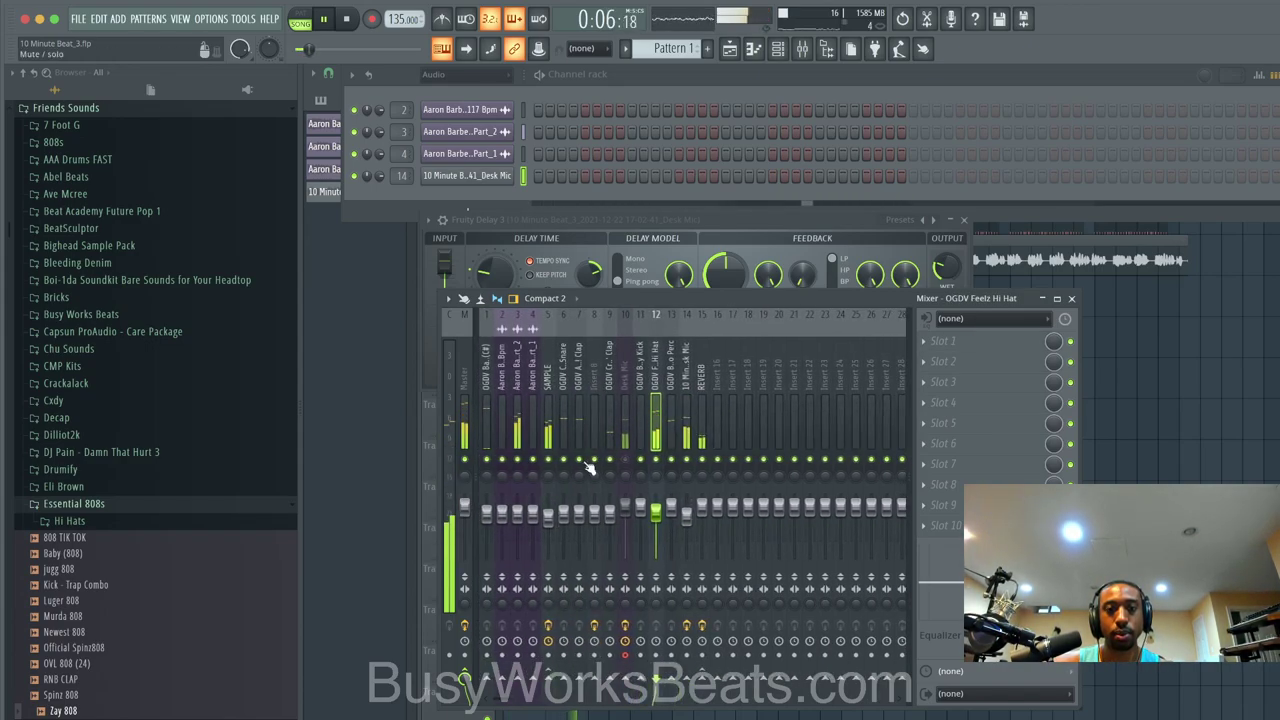
click(548, 515)
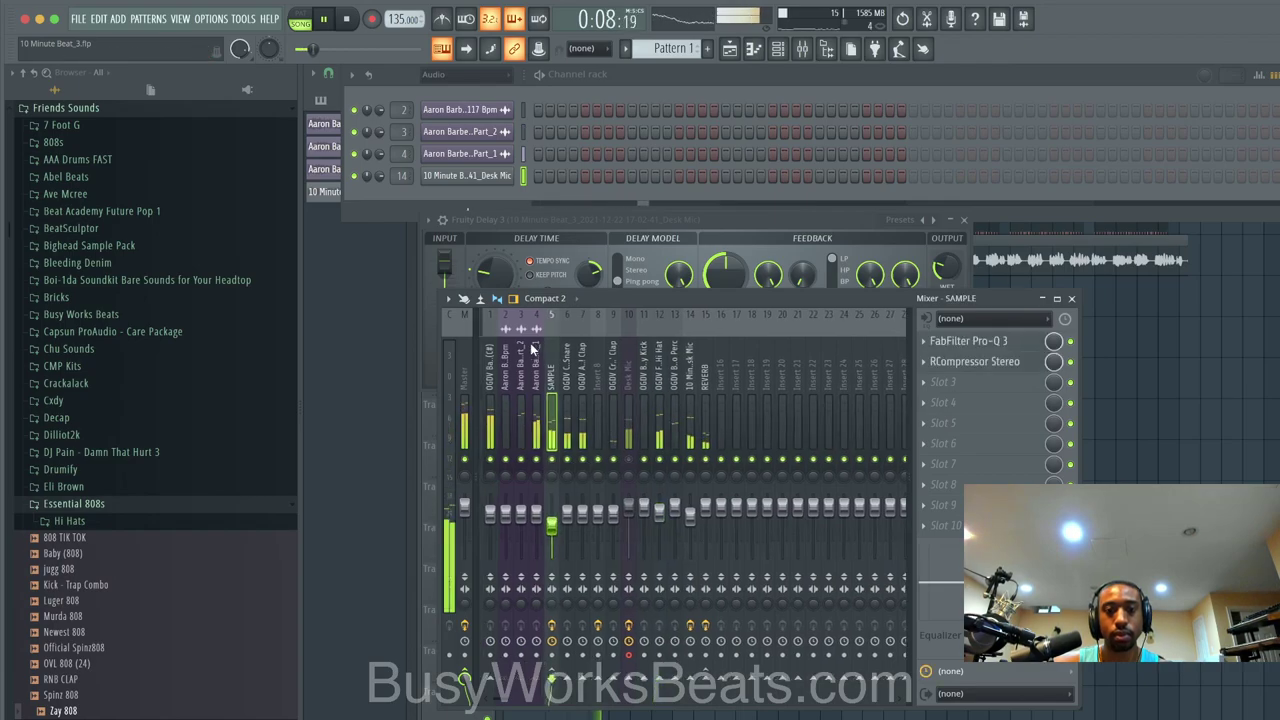
click(490, 480)
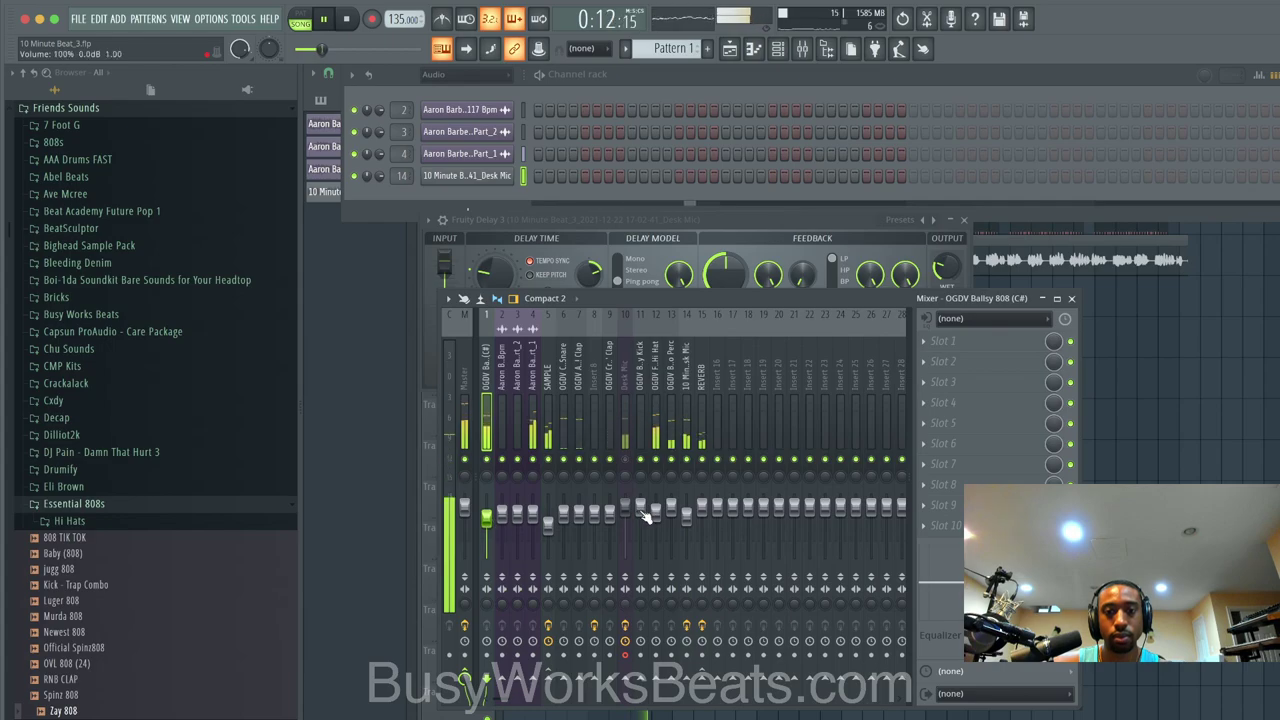
click(655, 512)
Step: Add FabFilter Pro-Q 3 to recorded vocal track 14 with a 12 dB/oct low cut at about 204 Hz
click(686, 436)
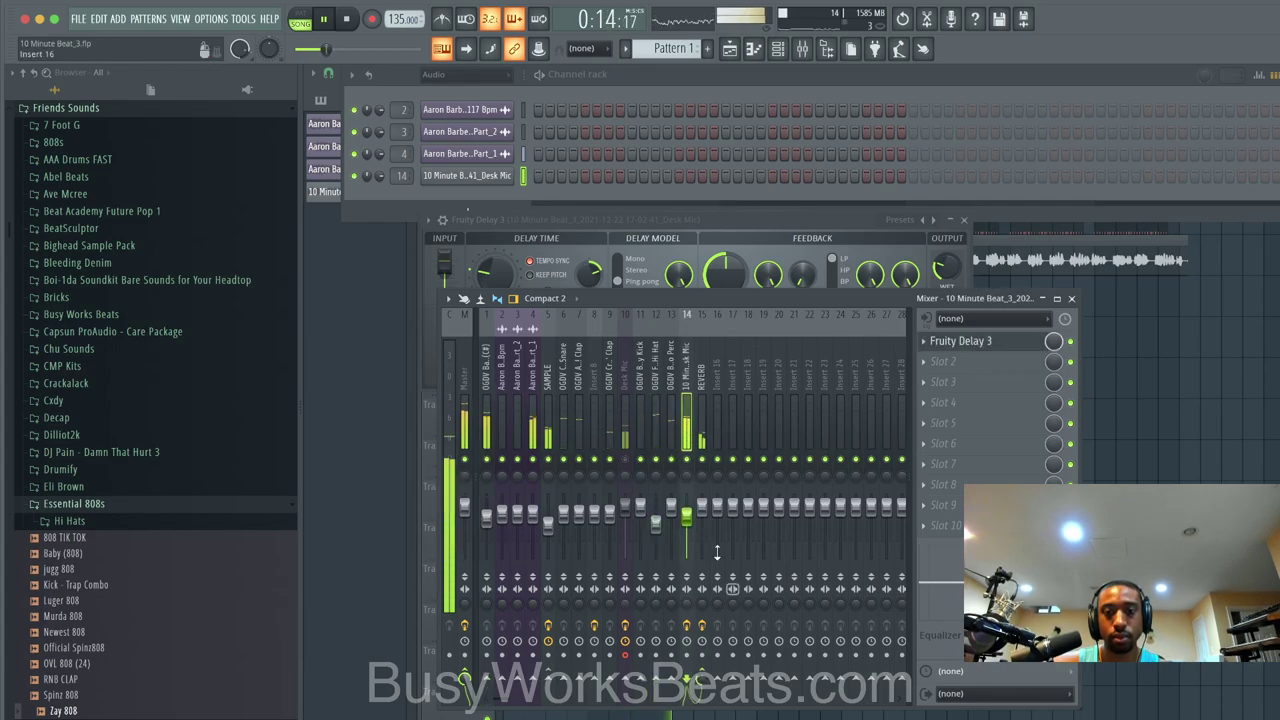
click(960, 368)
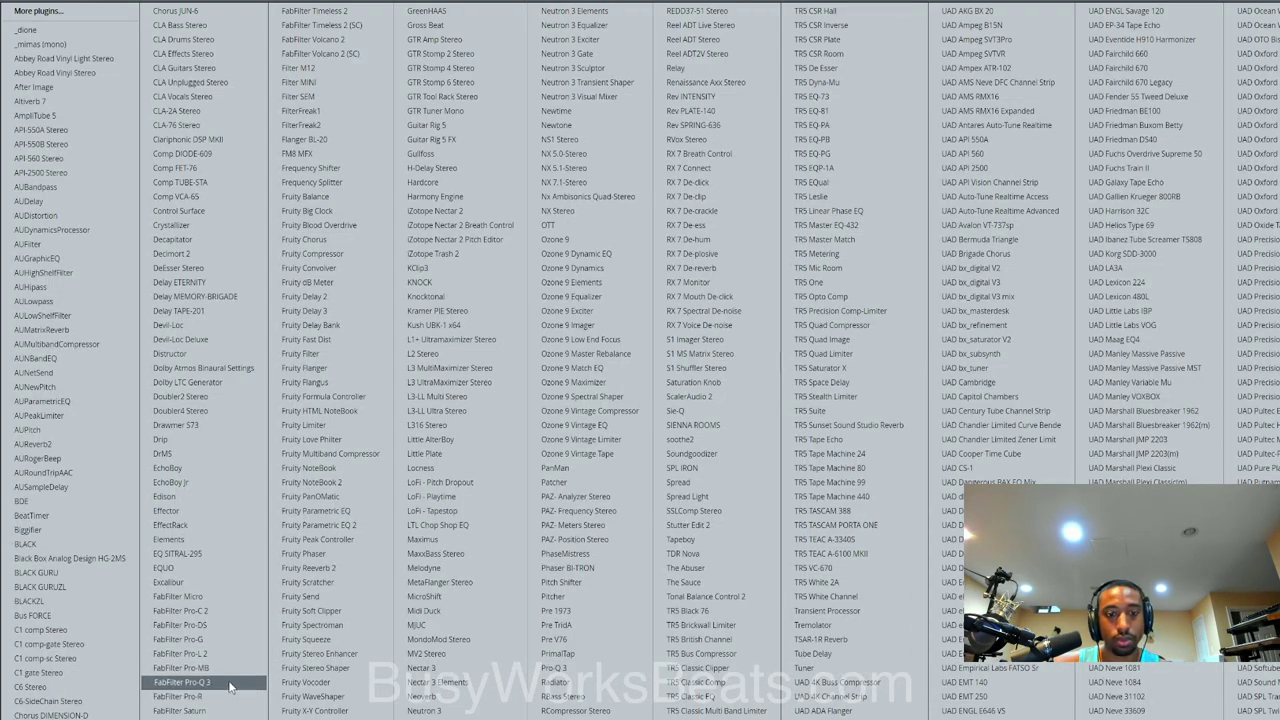
click(229, 684)
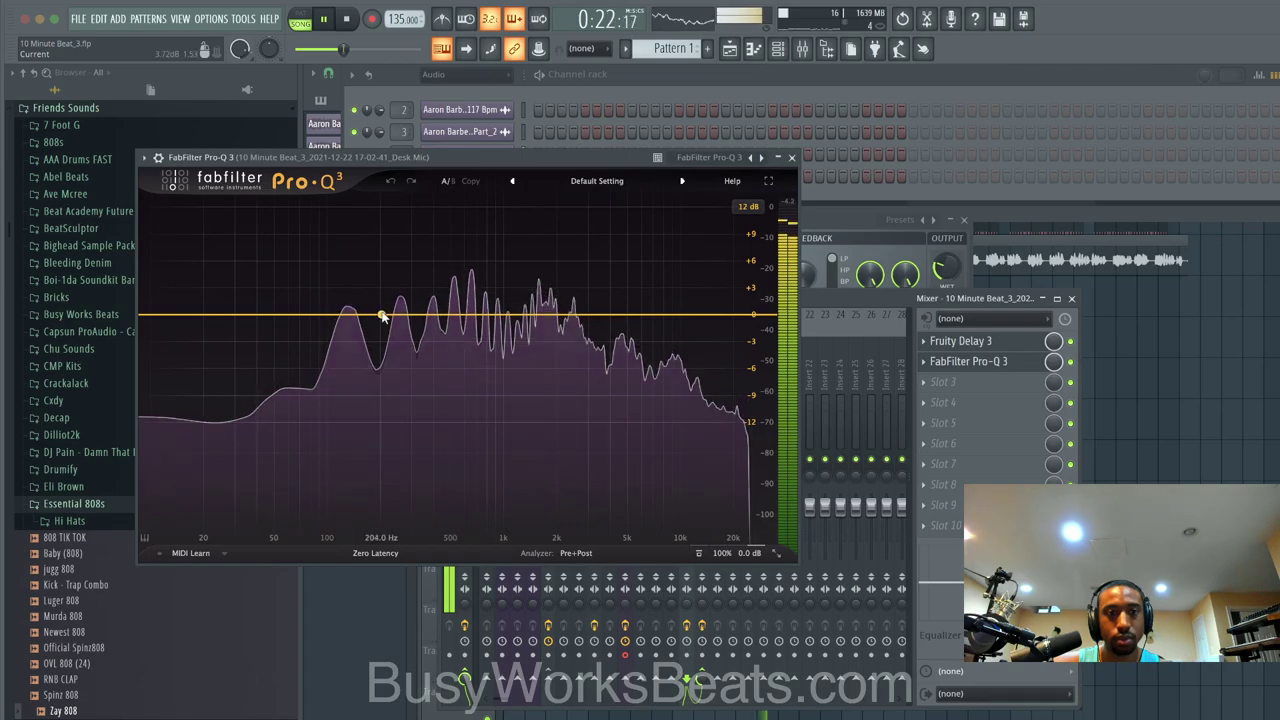
click(381, 316)
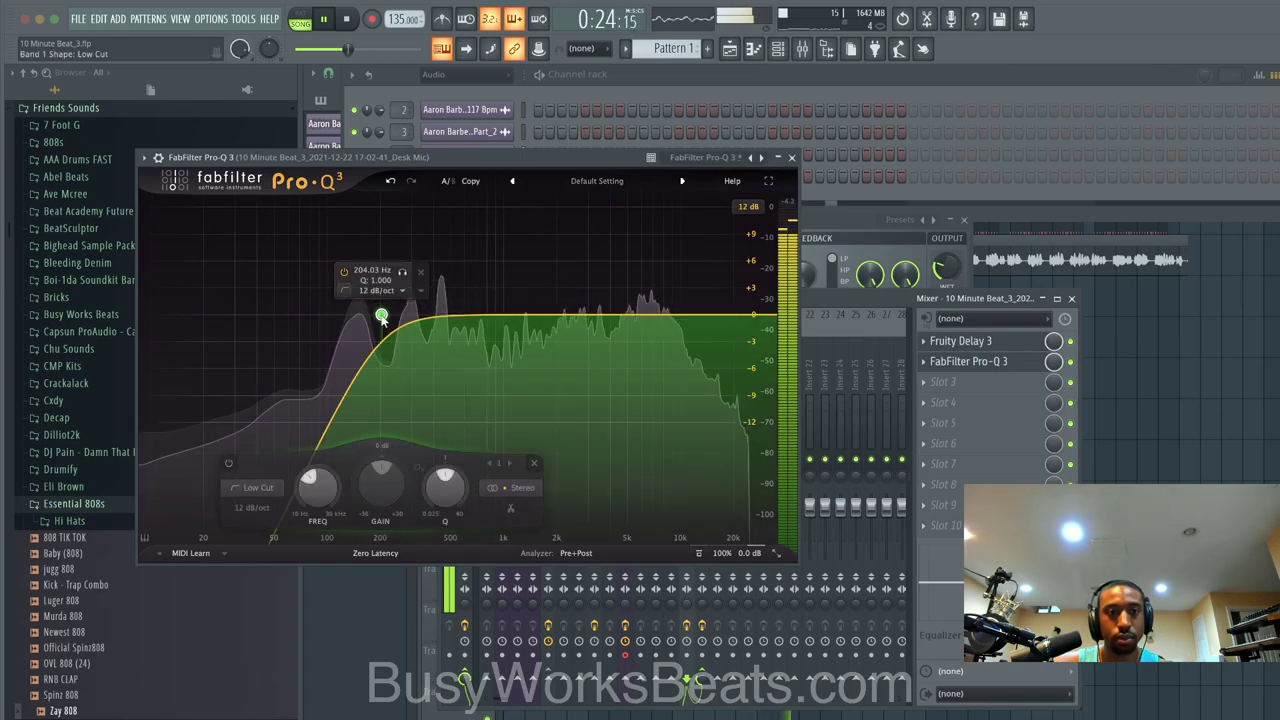
scroll(381, 316, up, 2)
click(946, 300)
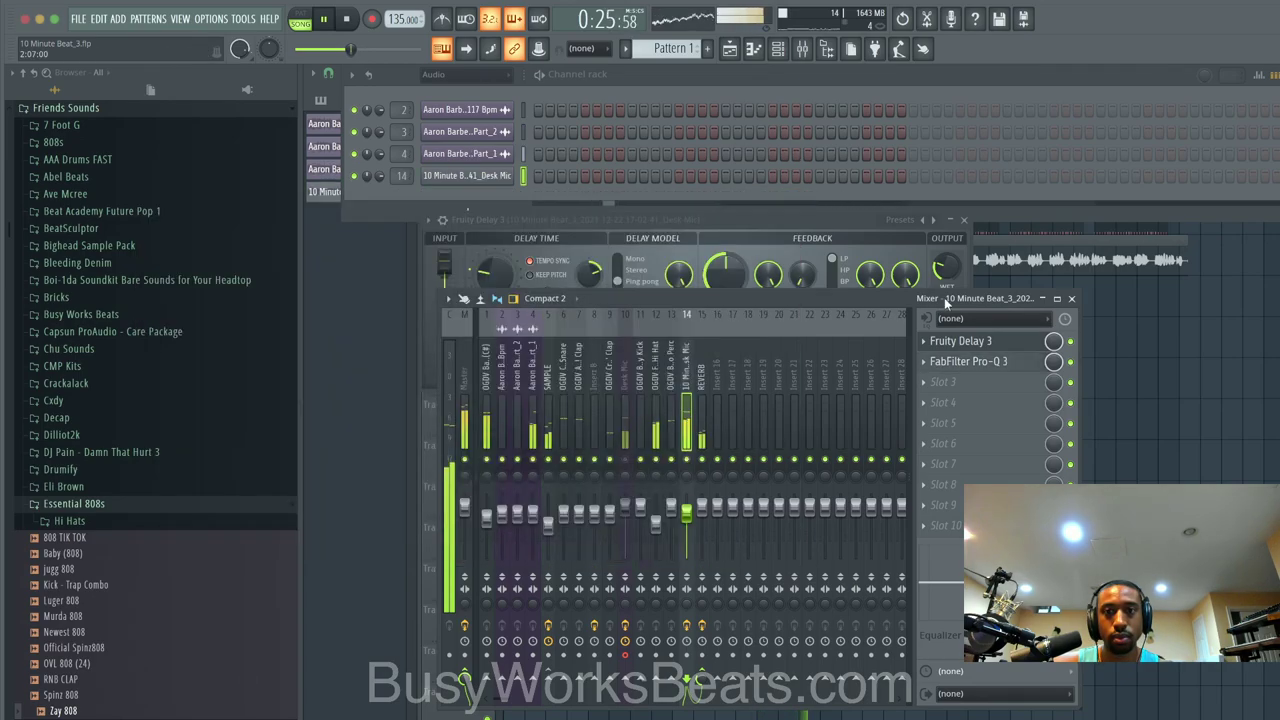
Step: Place FabFilter Pro-Q 3 before Fruity Delay 3 in the vocal's effect chain and lower its low cut to about 128 Hz
drag(1010, 370, 990, 525)
click(1008, 344)
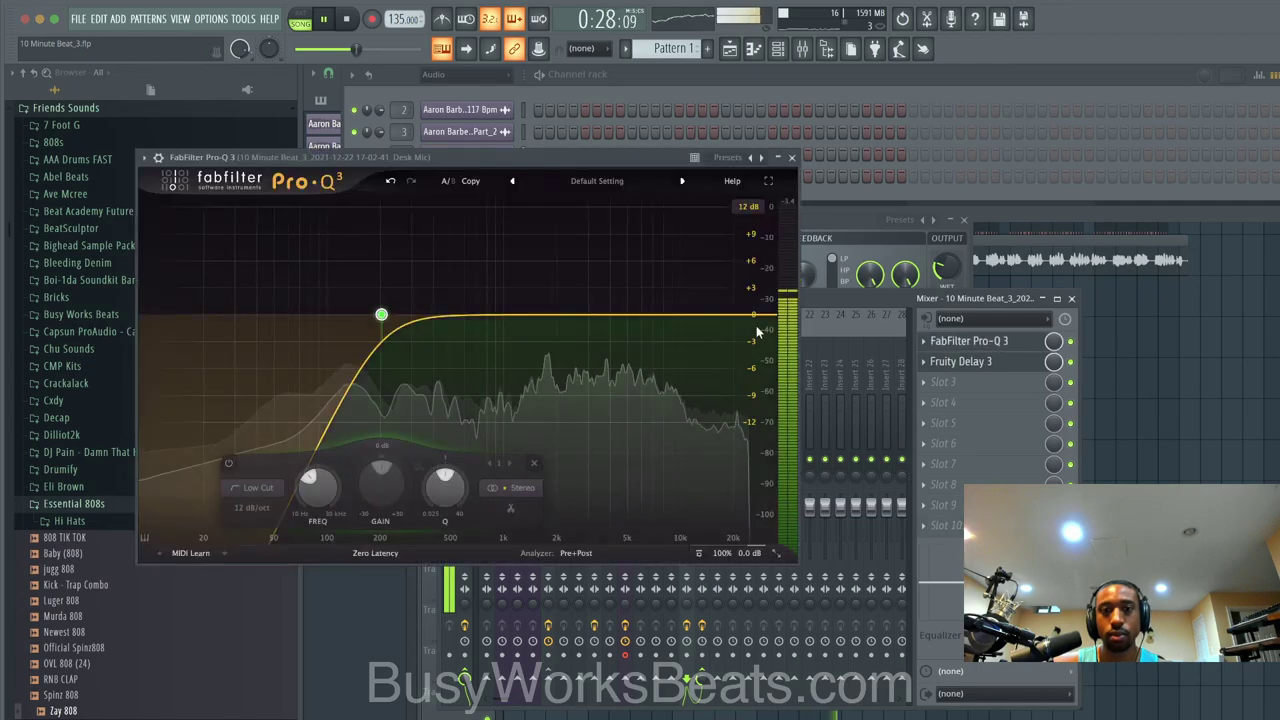
scroll(318, 490, down, 2)
scroll(318, 490, down, 3)
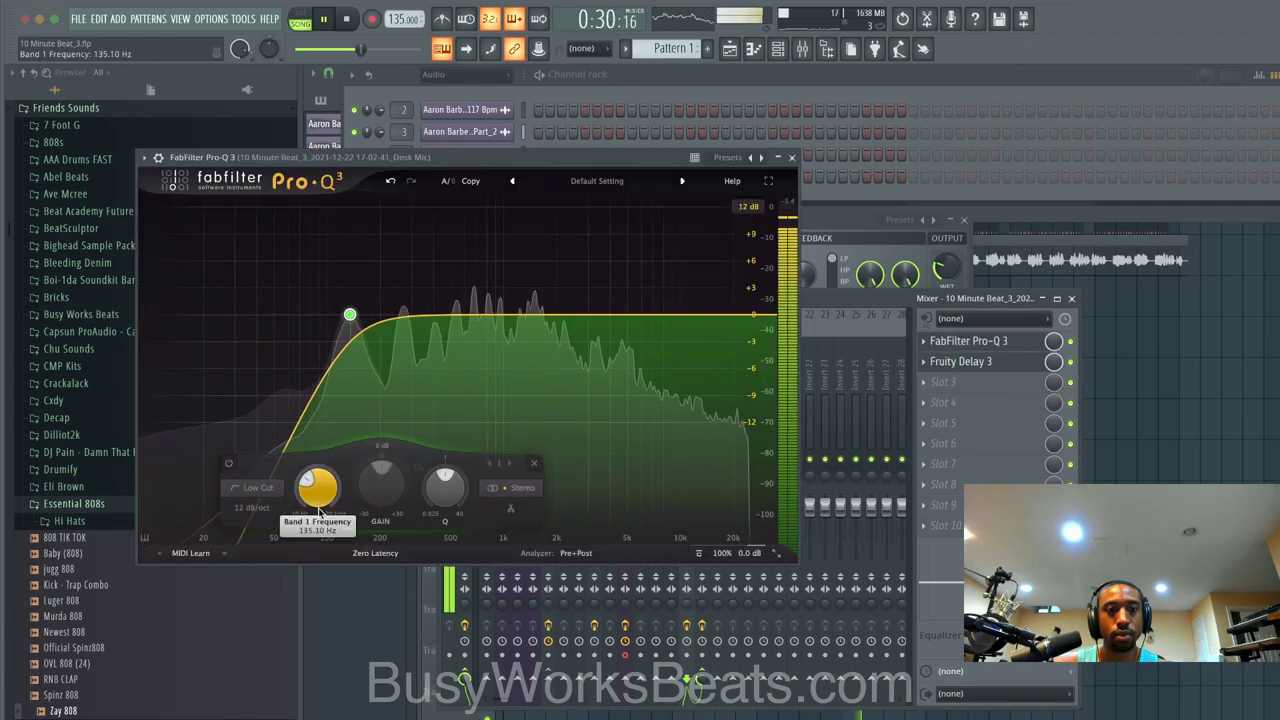
Step: Add a dynamic bell cut of about -3.7 dB near 153 Hz in Pro-Q 3 with a dynamic range of -1.50 dB
drag(379, 331, 359, 347)
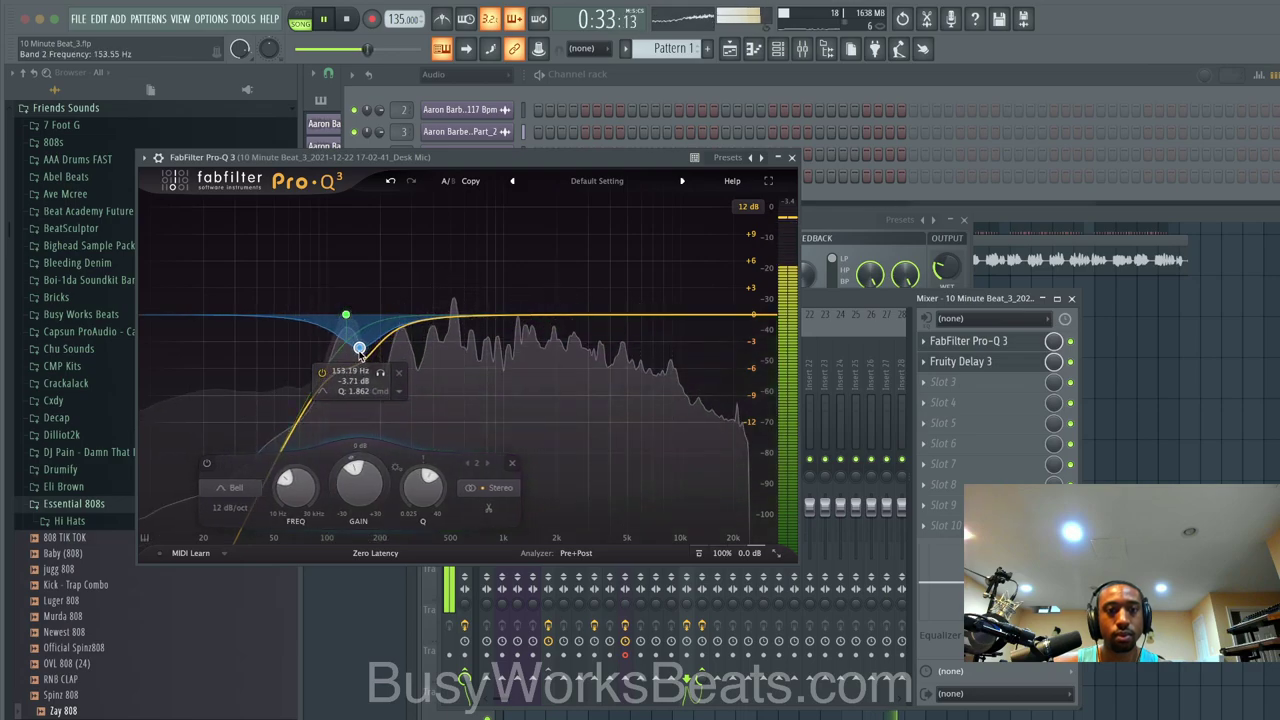
click(399, 391)
click(423, 437)
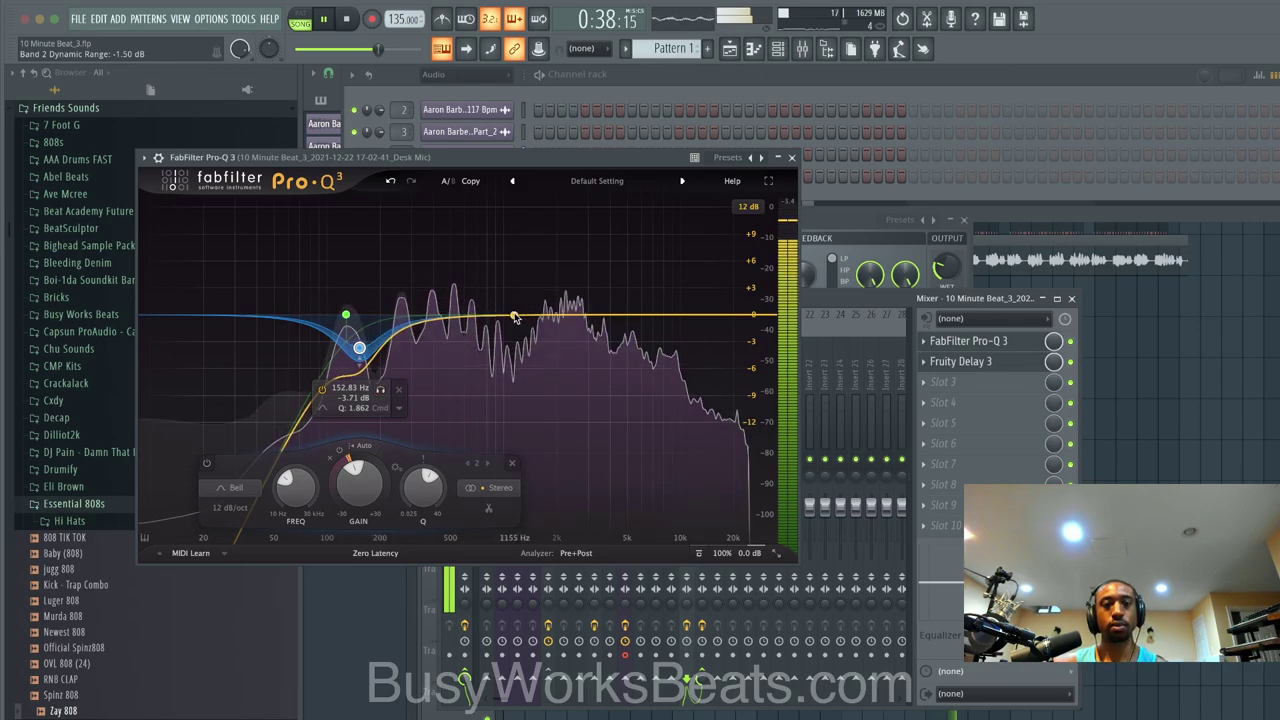
click(791, 158)
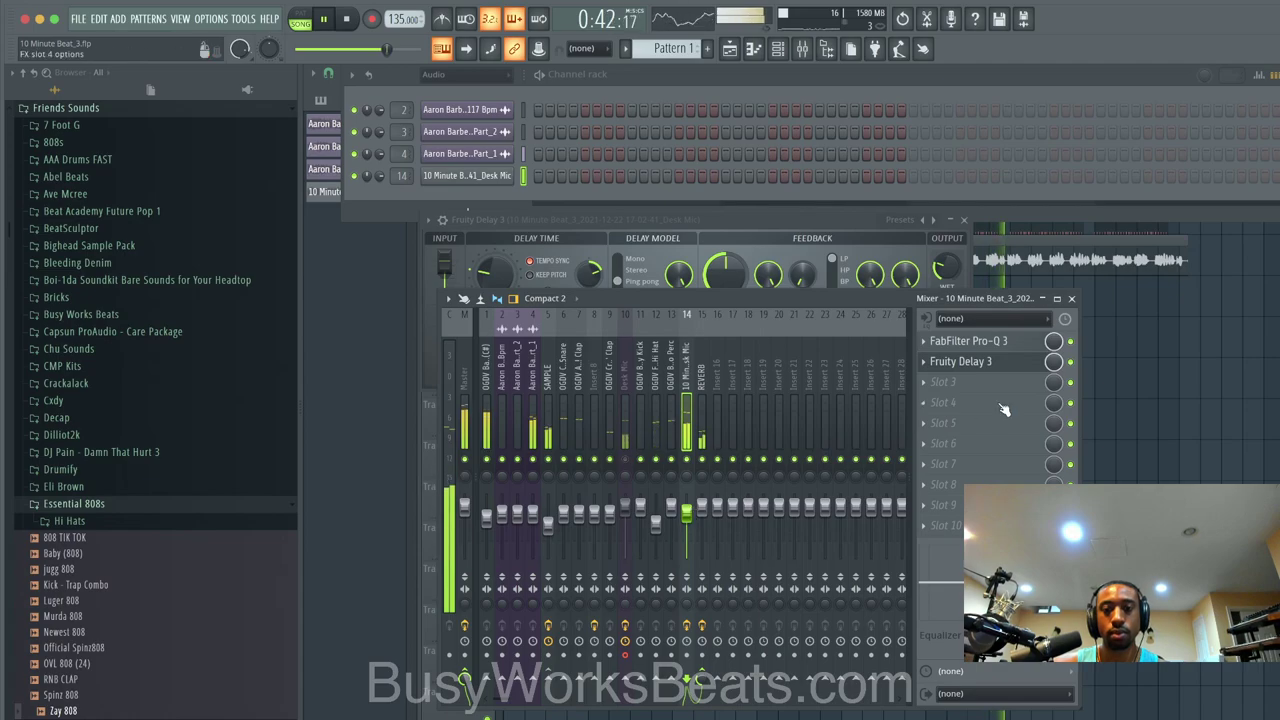
Step: Raise the vocal Pro-Q 3's low cut frequency to just above the centre of the bell cut
click(968, 341)
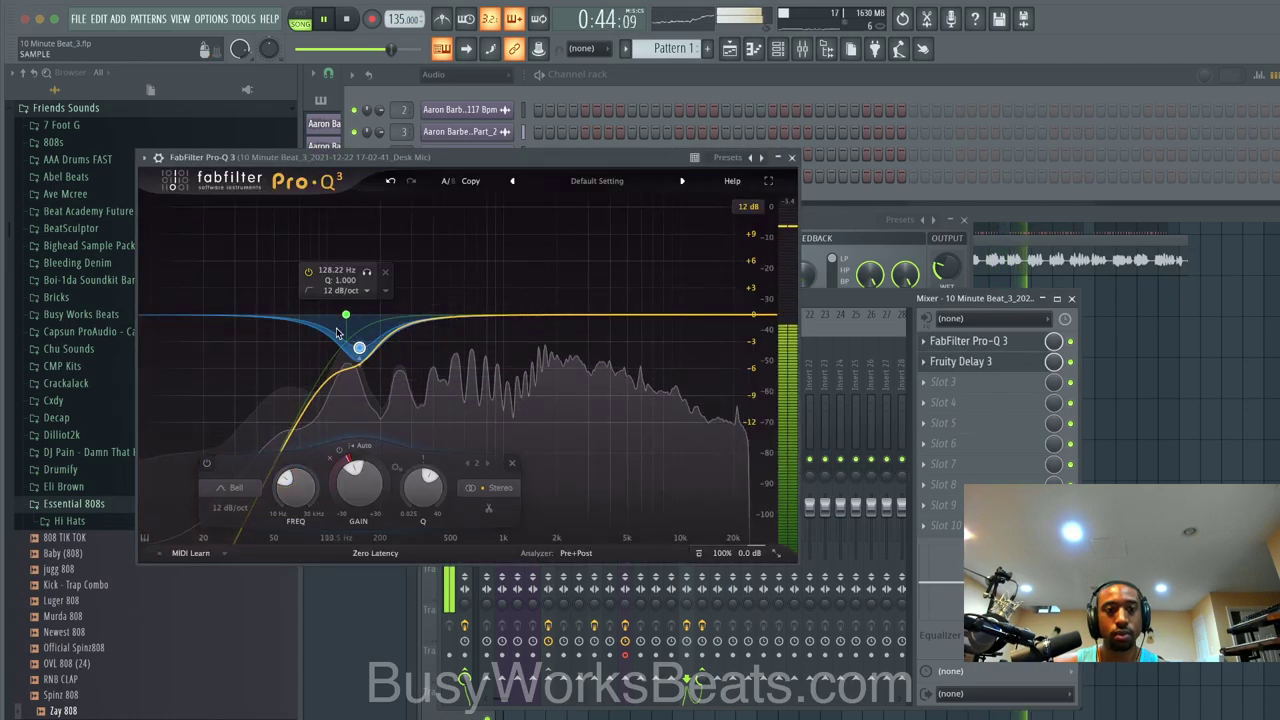
click(347, 315)
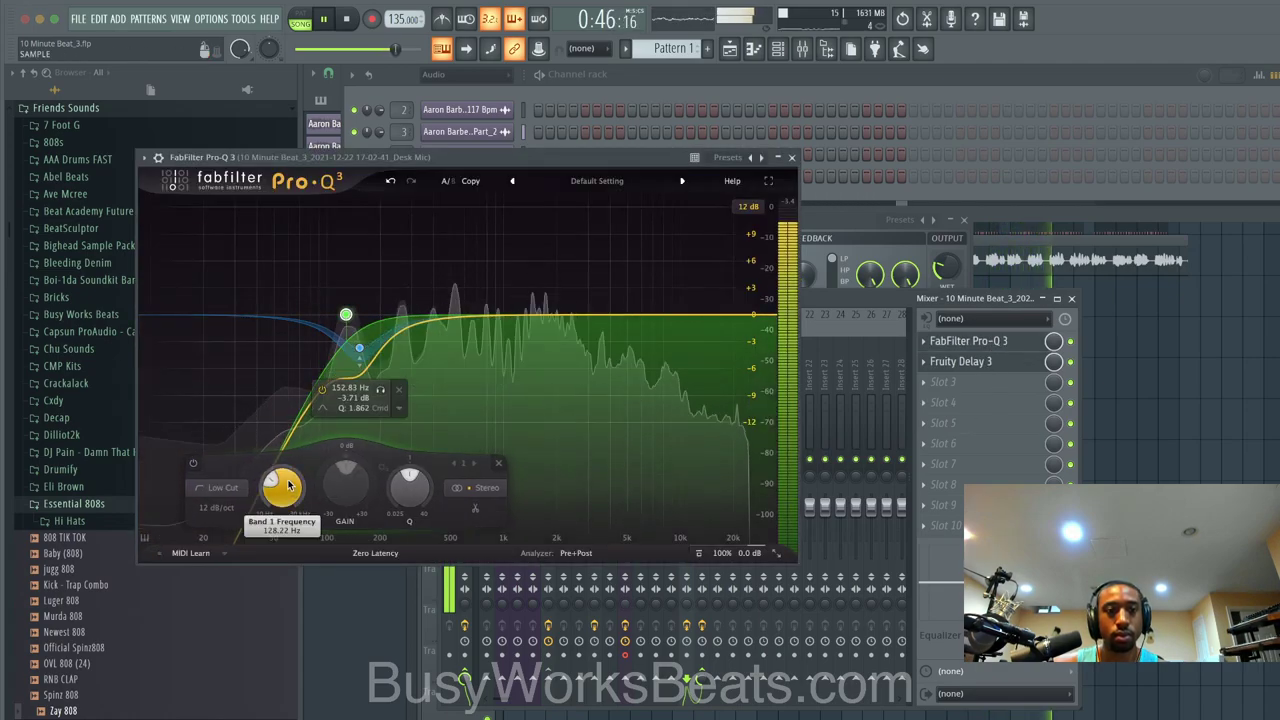
drag(289, 477, 290, 462)
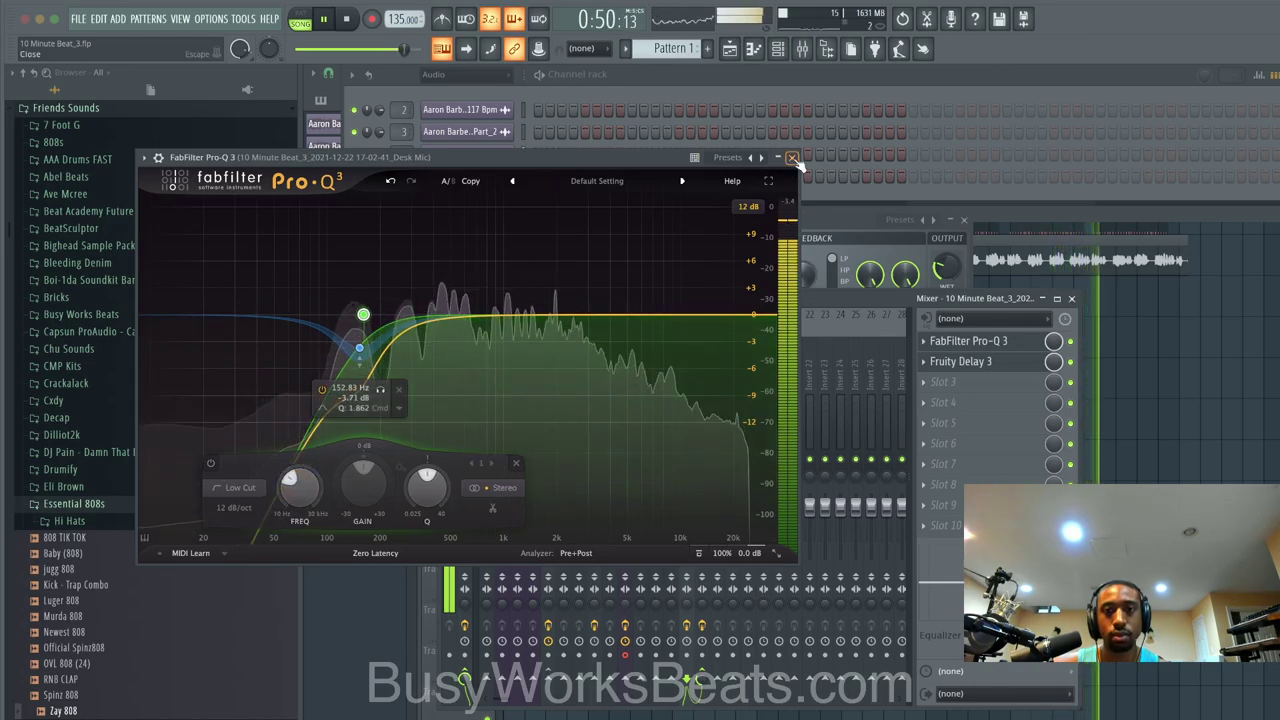
click(968, 341)
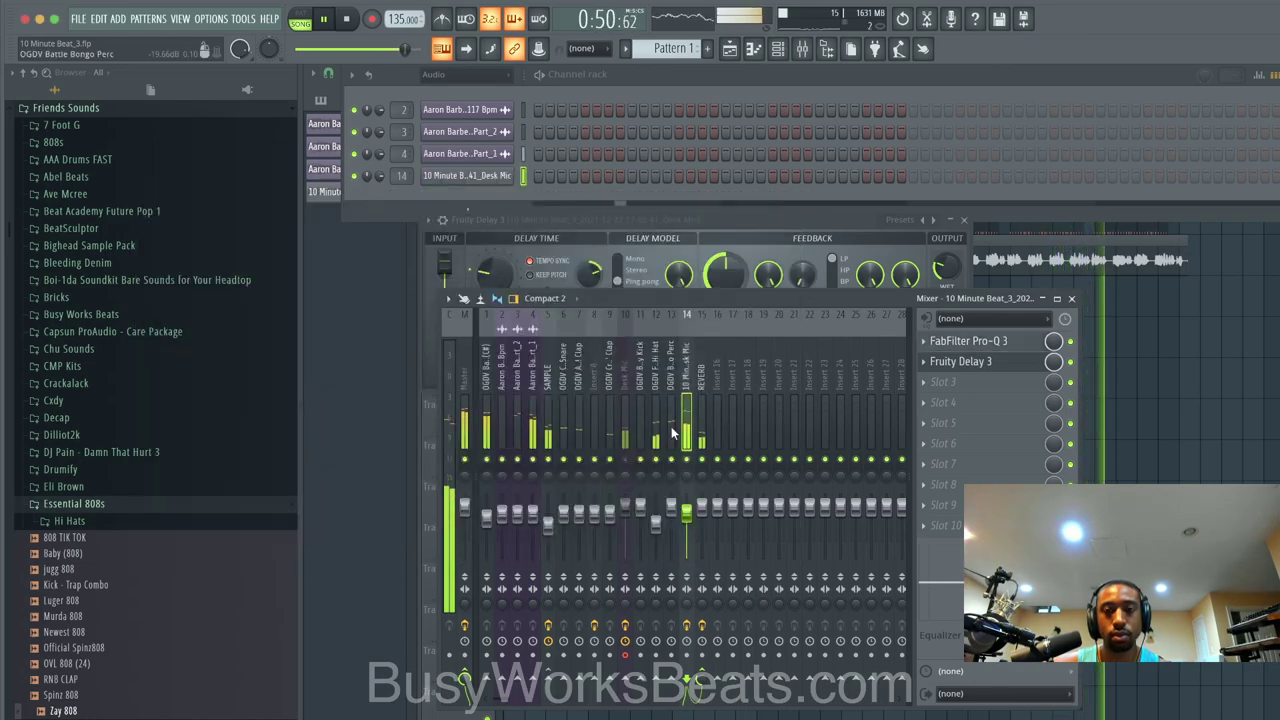
Step: Load soothe2 on the vocal track, raise its band near 500 Hz and set band 2 at 1.3 kHz to -0.6 dB sensitivity
click(968, 381)
mouse_move(950, 401)
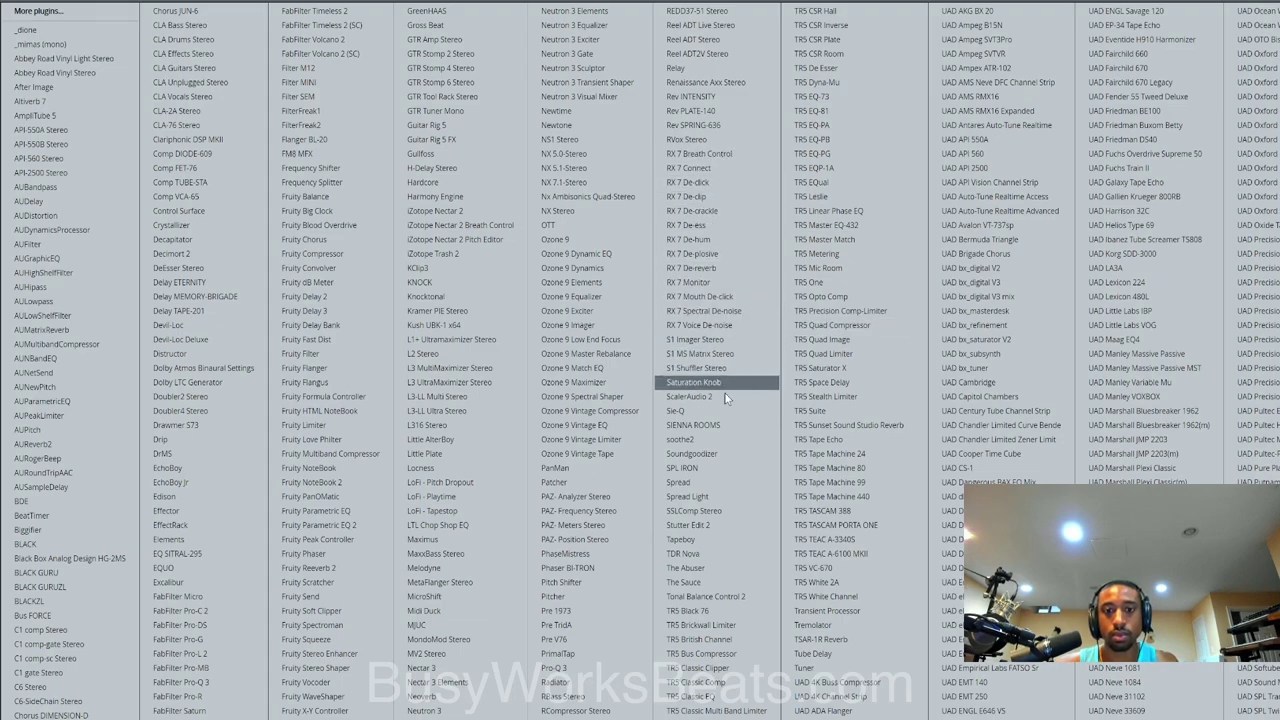
click(714, 439)
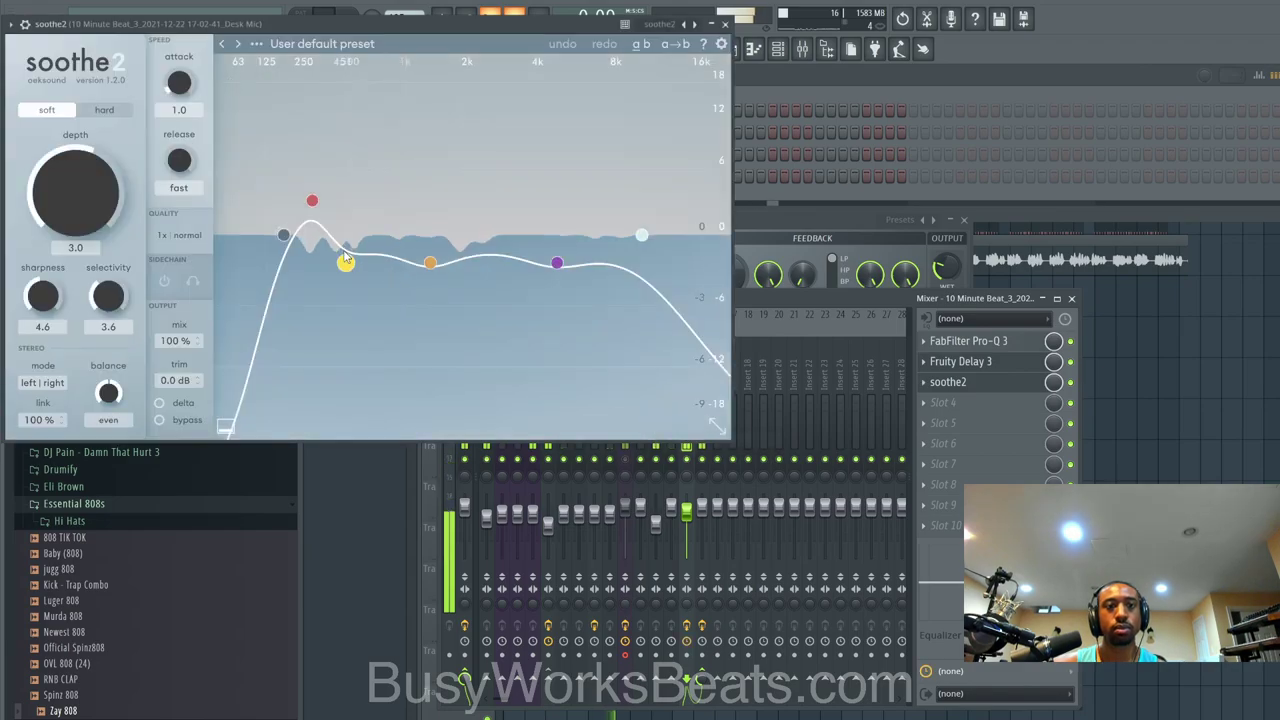
drag(345, 259, 352, 200)
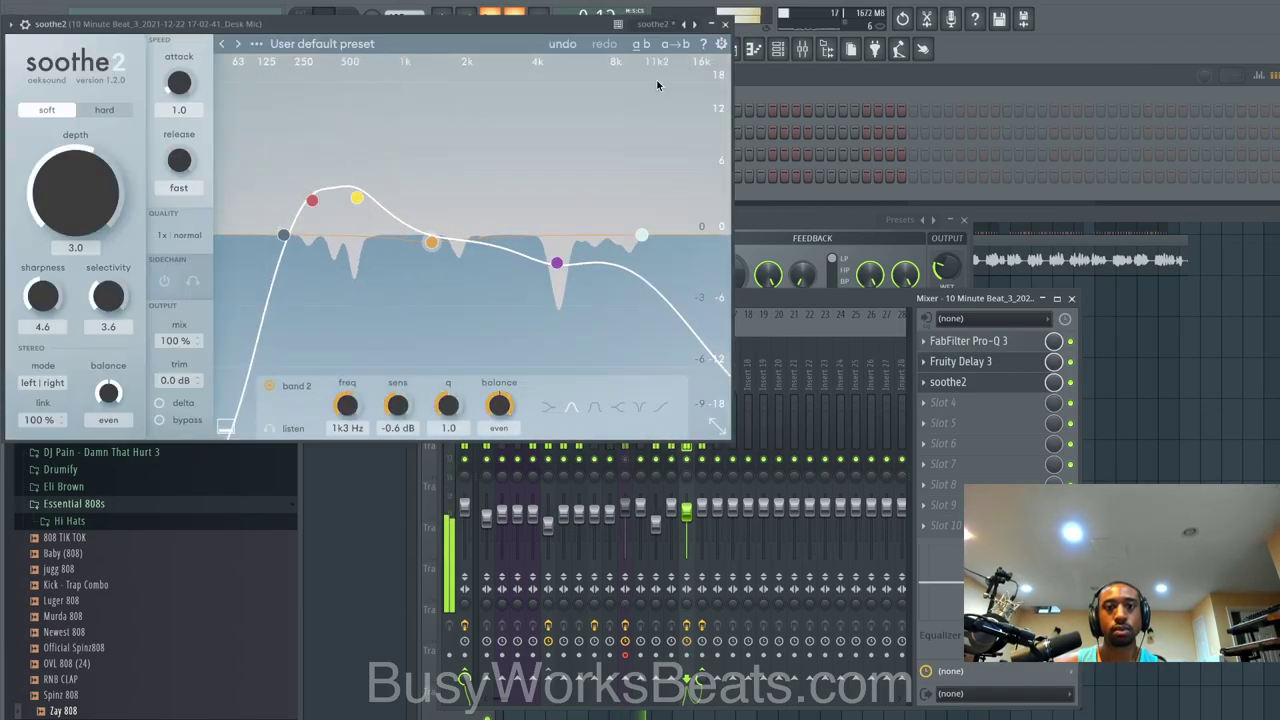
click(724, 24)
Step: Move soothe2 to the start of the vocal track's effect chain, before FabFilter Pro-Q 3
click(453, 298)
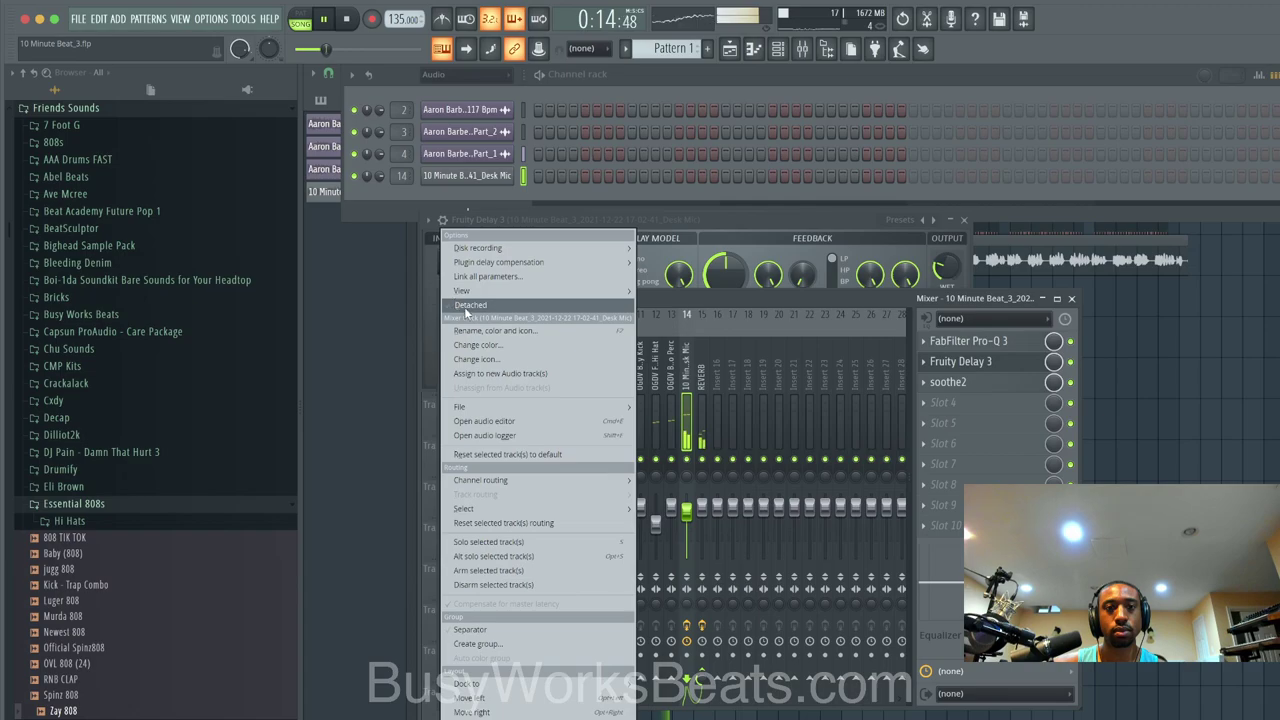
click(805, 300)
drag(991, 381, 945, 526)
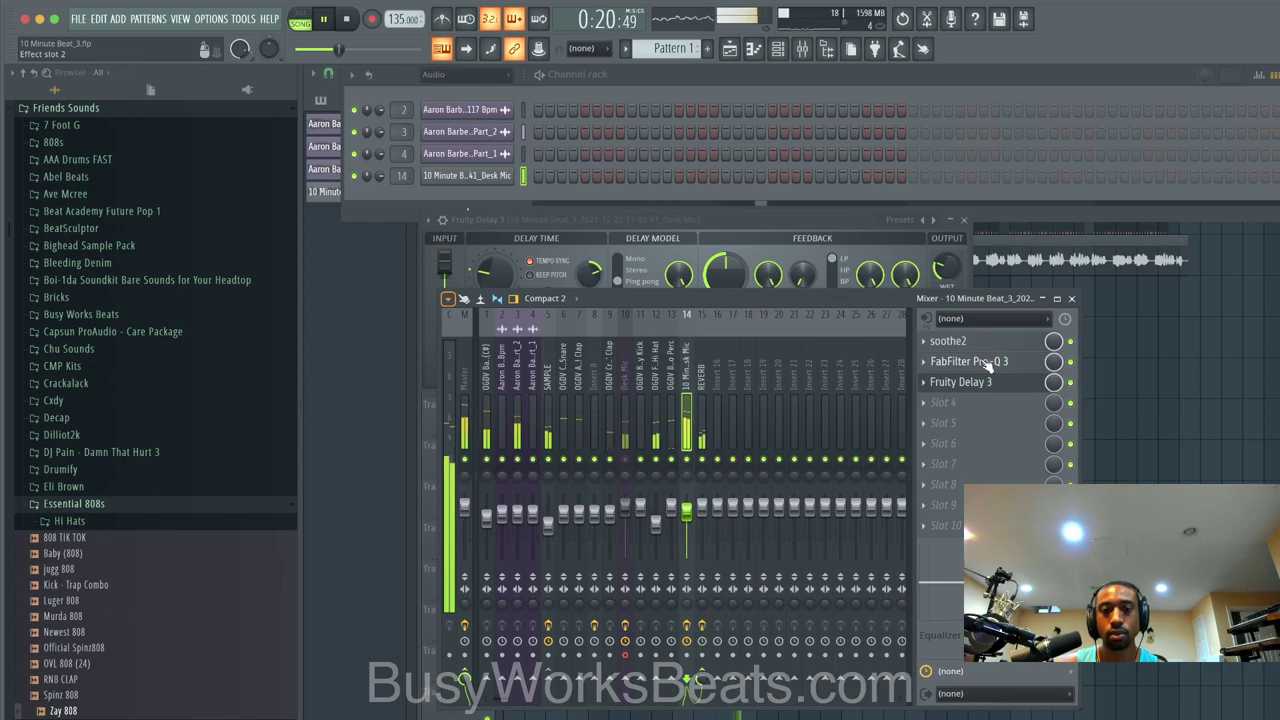
Step: Lower the low cut frequency slightly in the vocal track's FabFilter Pro-Q 3
click(987, 365)
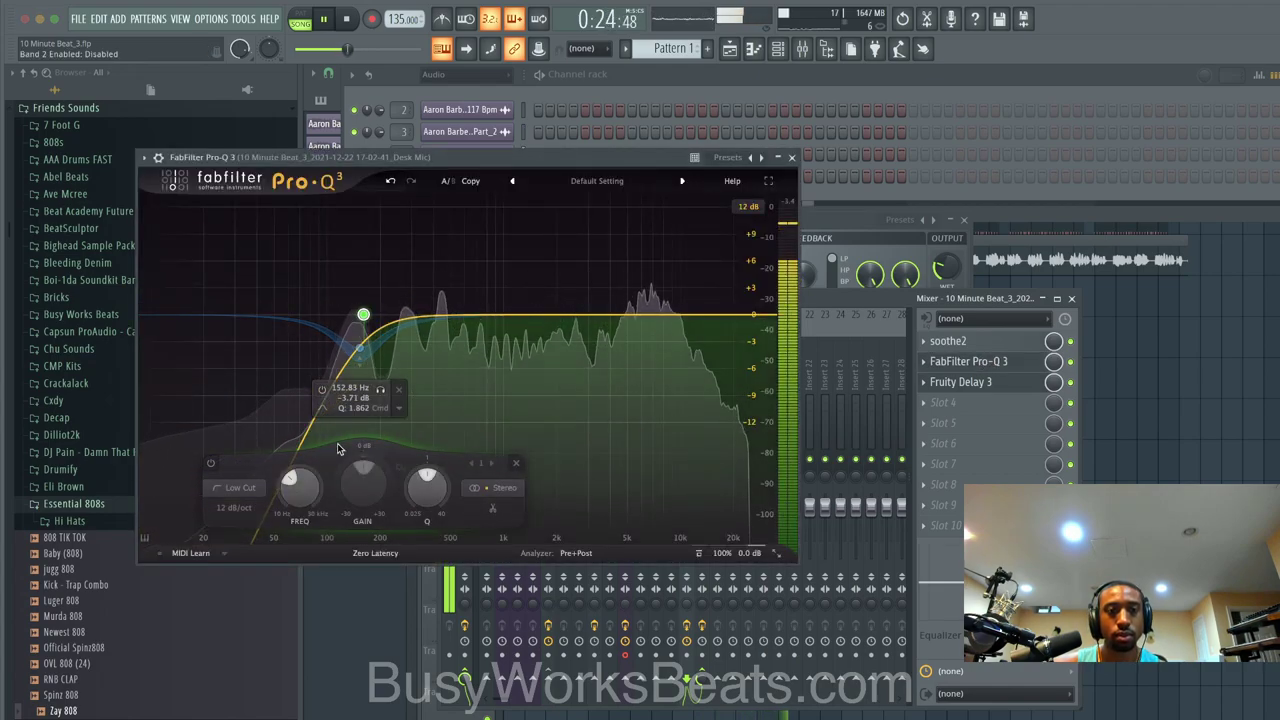
drag(302, 494, 307, 506)
click(791, 158)
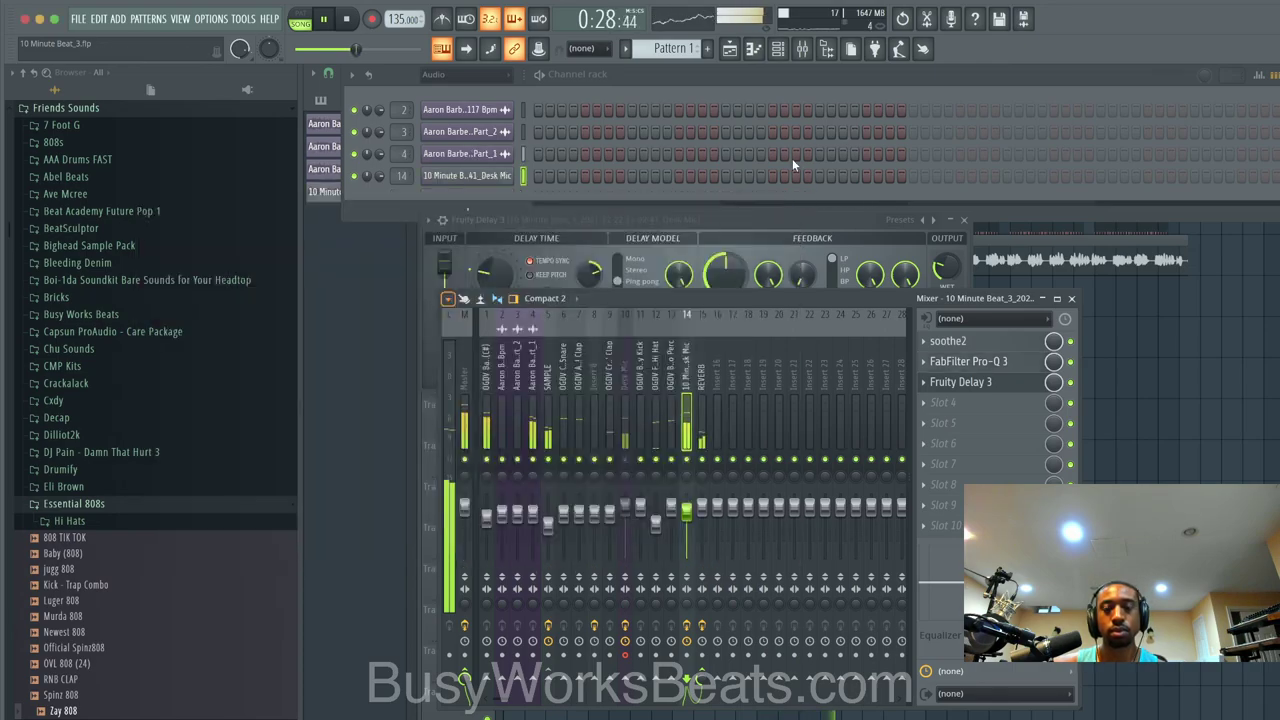
Step: Load FabFilter Saturn in slot 4 of the vocal track's effect chain
click(968, 414)
click(179, 710)
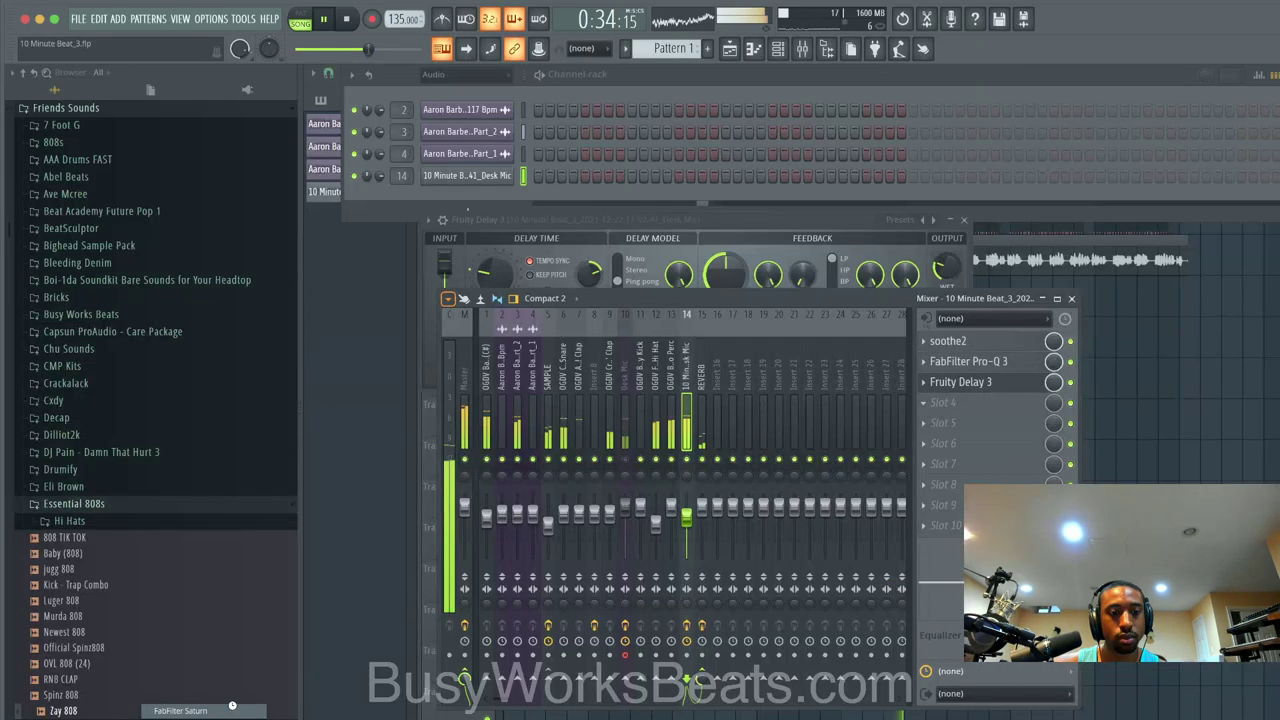
drag(310, 214, 300, 185)
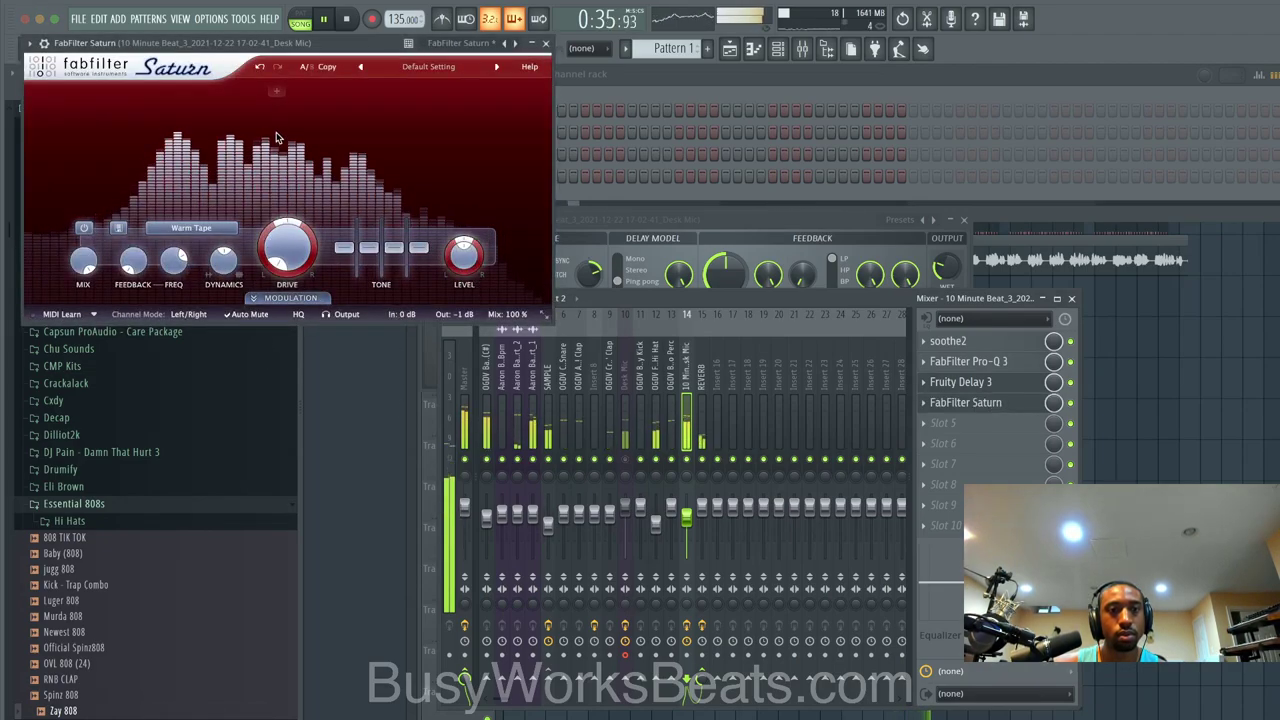
Step: Split FabFilter Saturn into three bands, raise the middle band's drive and set its mix to about 45%
click(268, 100)
click(397, 98)
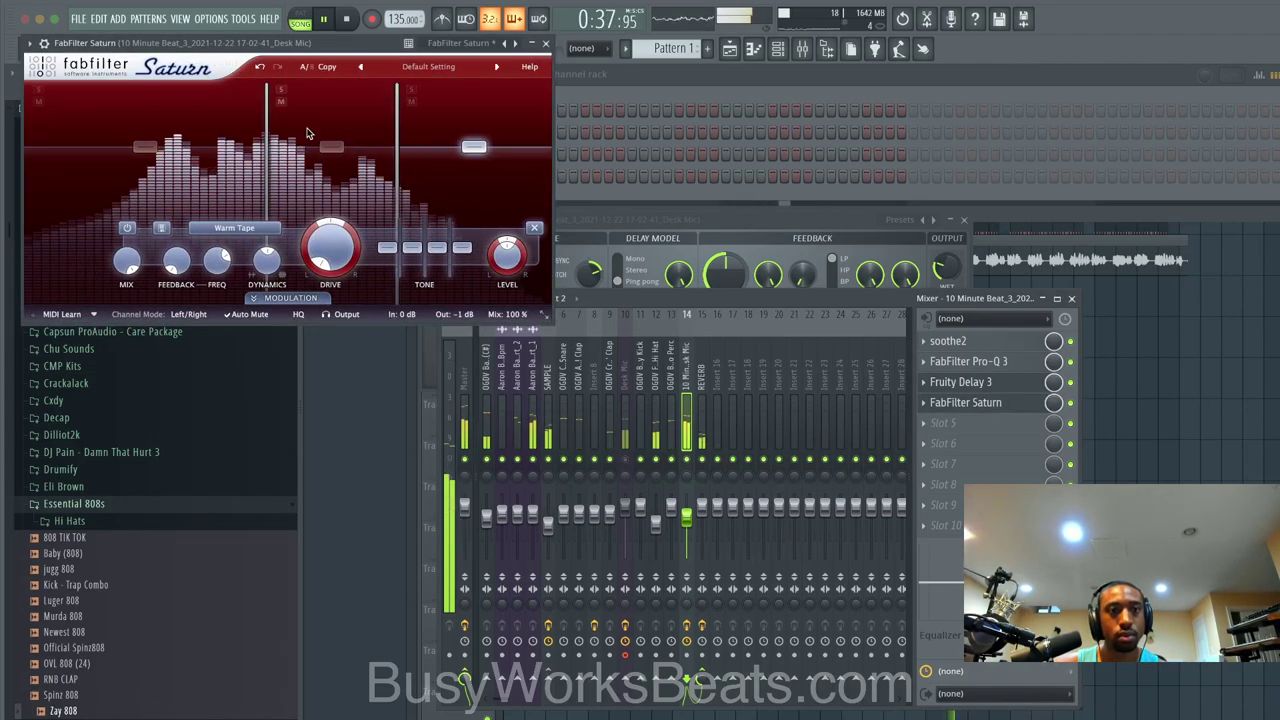
drag(332, 150, 320, 201)
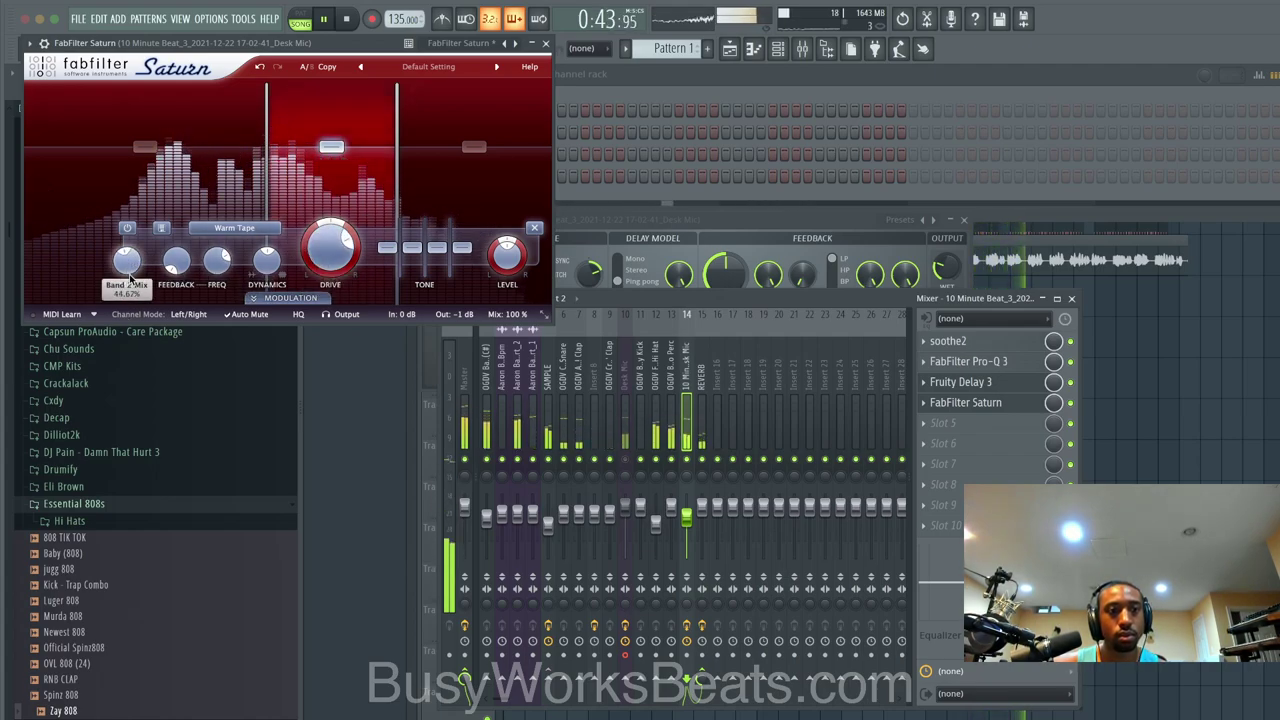
click(545, 43)
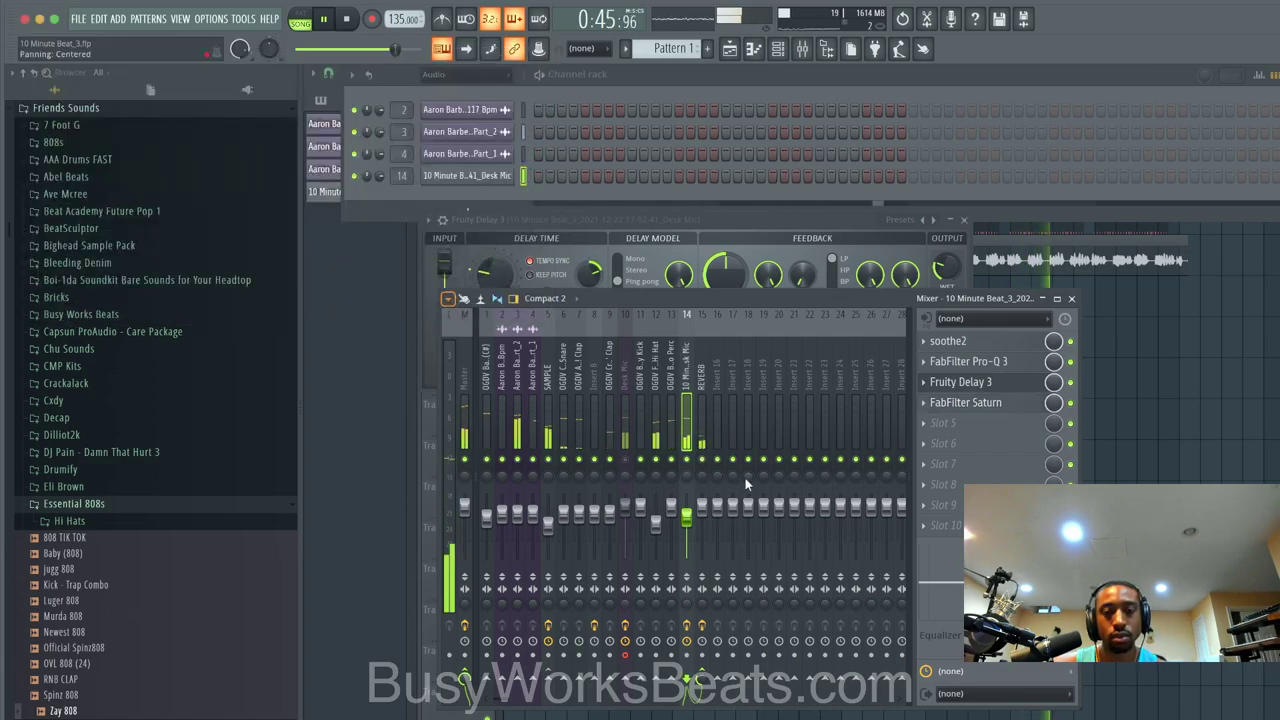
Step: Load Ozone 9 Dynamic EQ on the SAMPLE mixer track and move it to the start of the effect chain
key(F12)
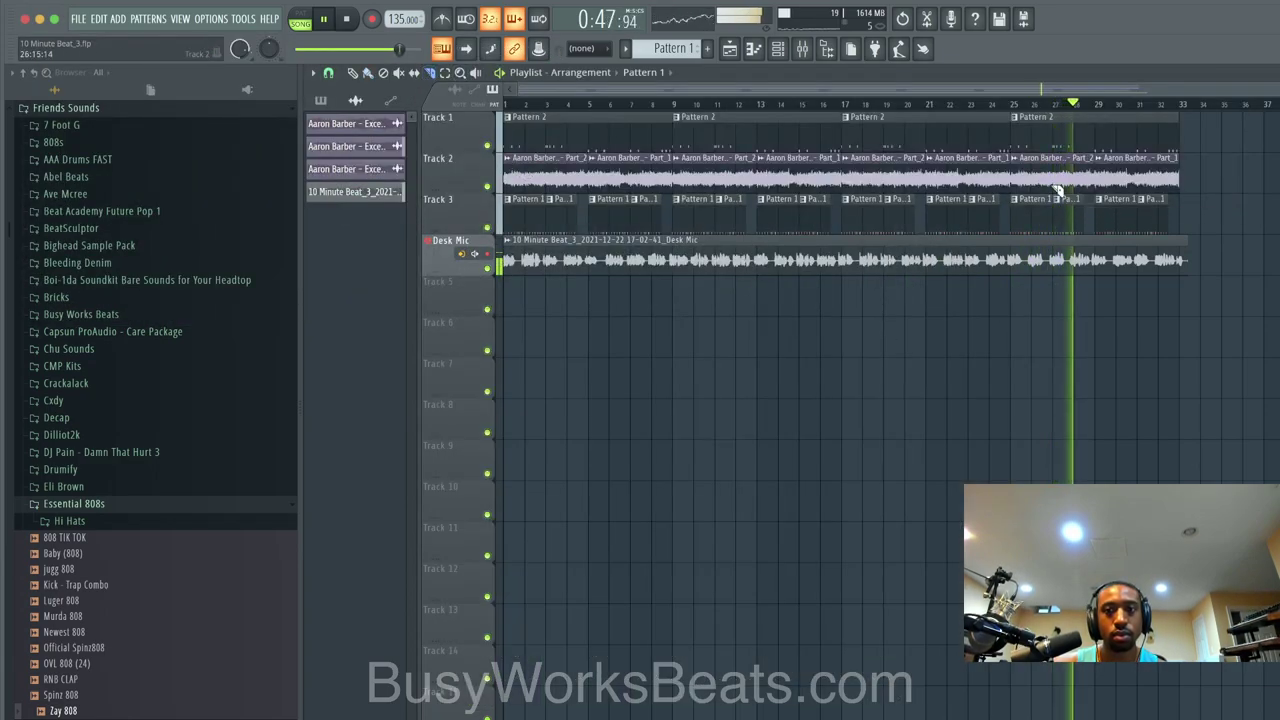
click(802, 48)
click(548, 360)
click(986, 382)
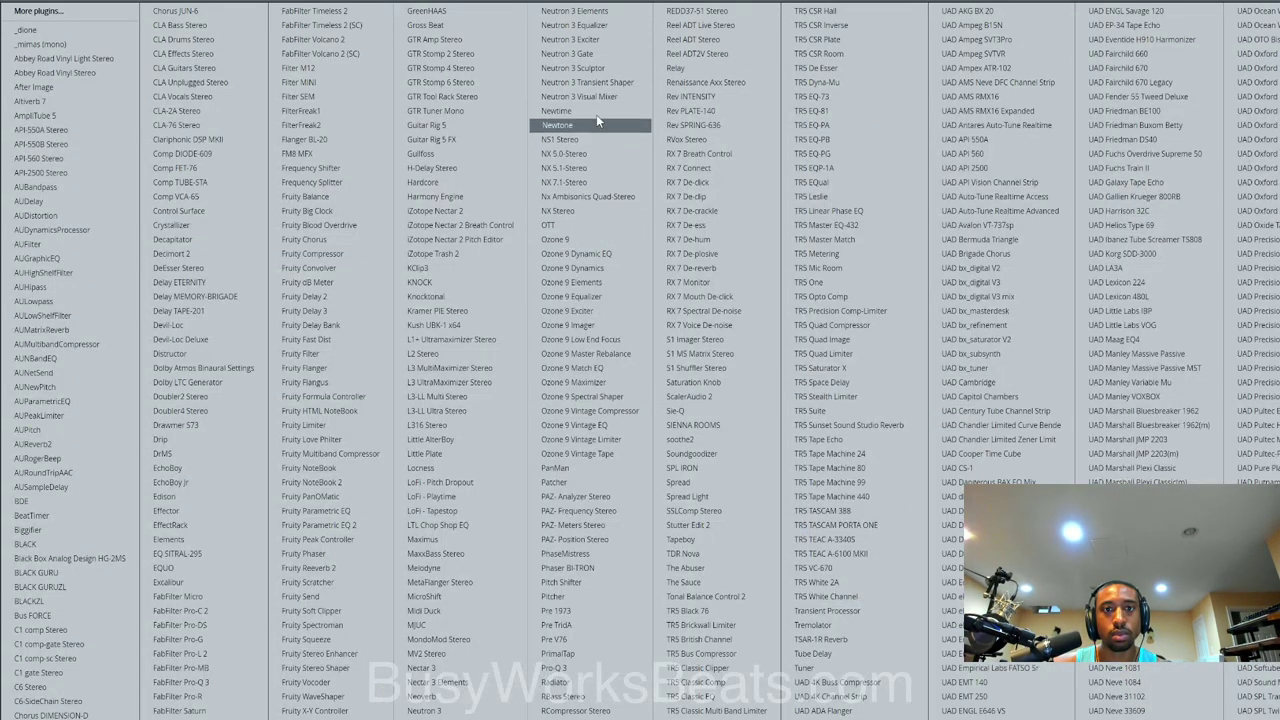
click(588, 257)
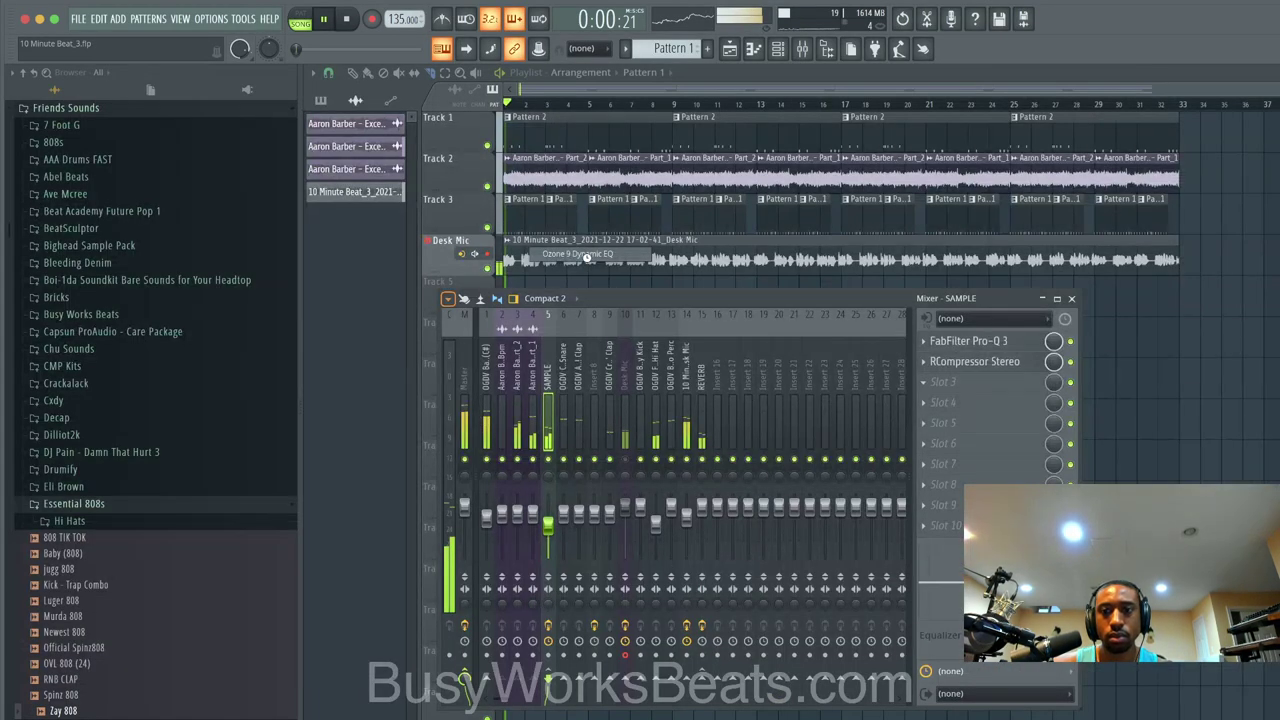
drag(985, 382, 1025, 345)
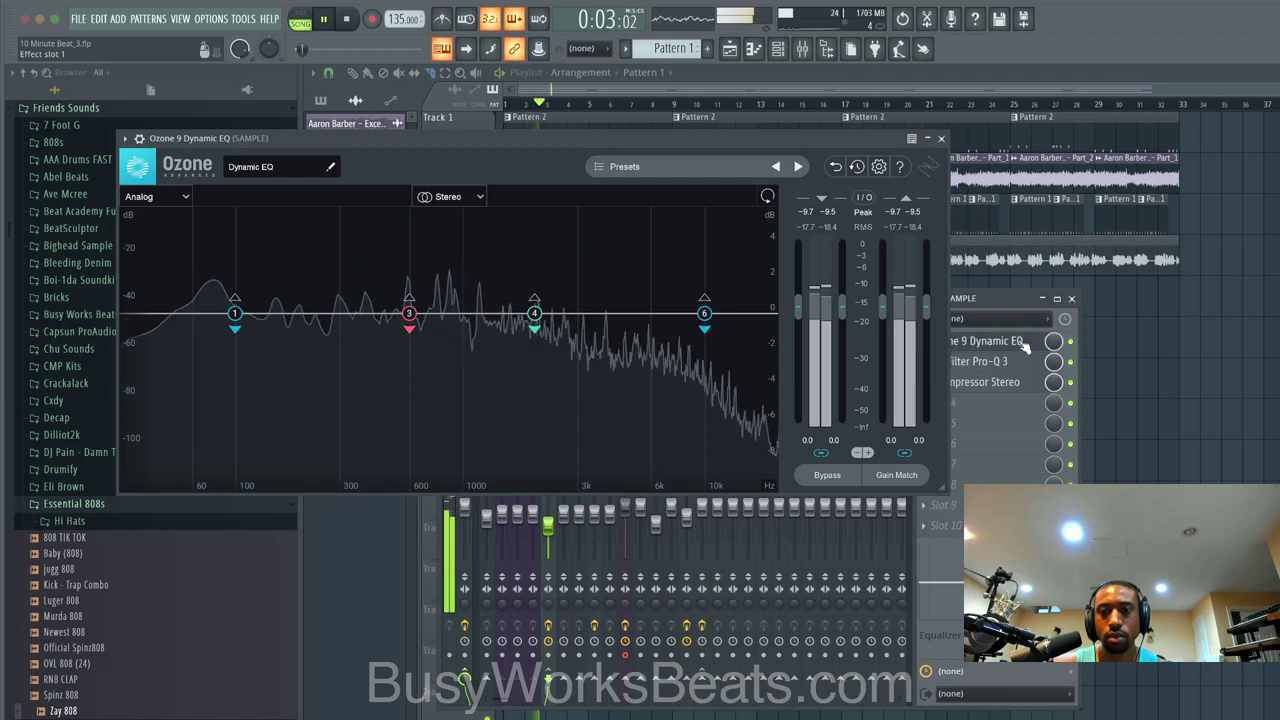
Step: Set dynamic EQ cuts of -2.9 dB at 136 Hz on band 3 and -3.3 dB at 243 Hz on band 2, then solo band 2
drag(409, 313, 263, 364)
drag(323, 314, 318, 373)
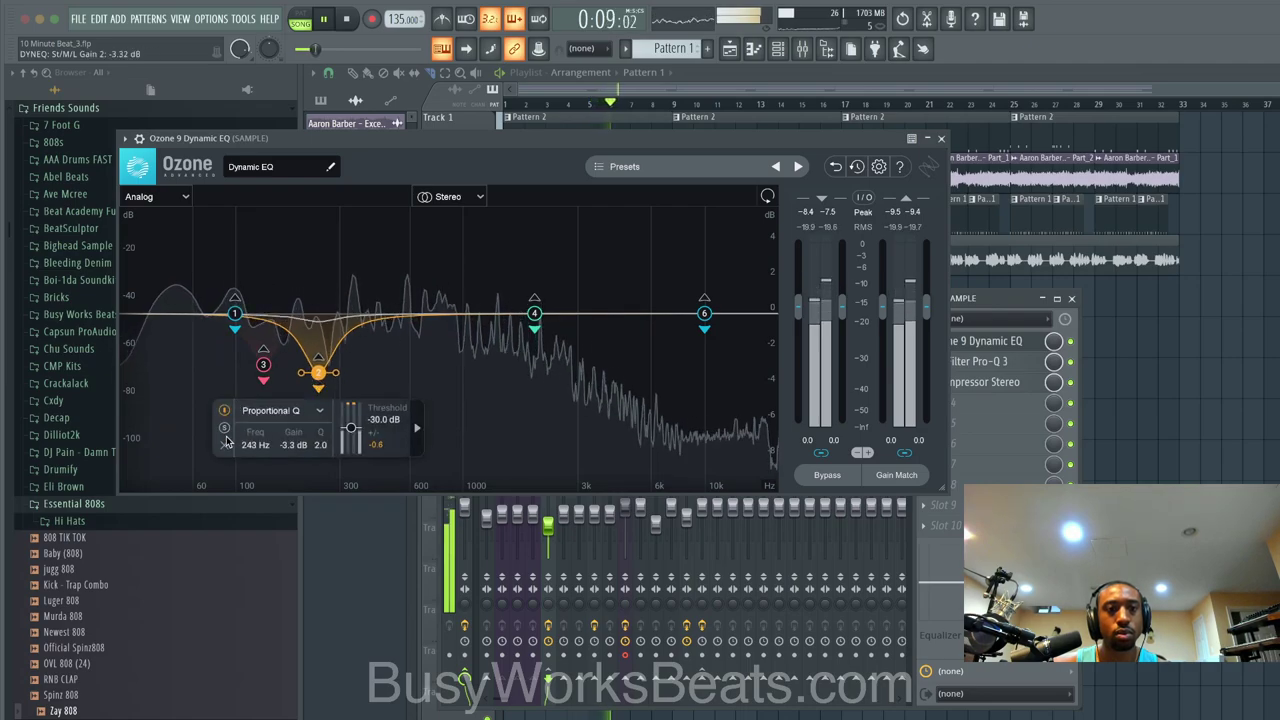
click(224, 428)
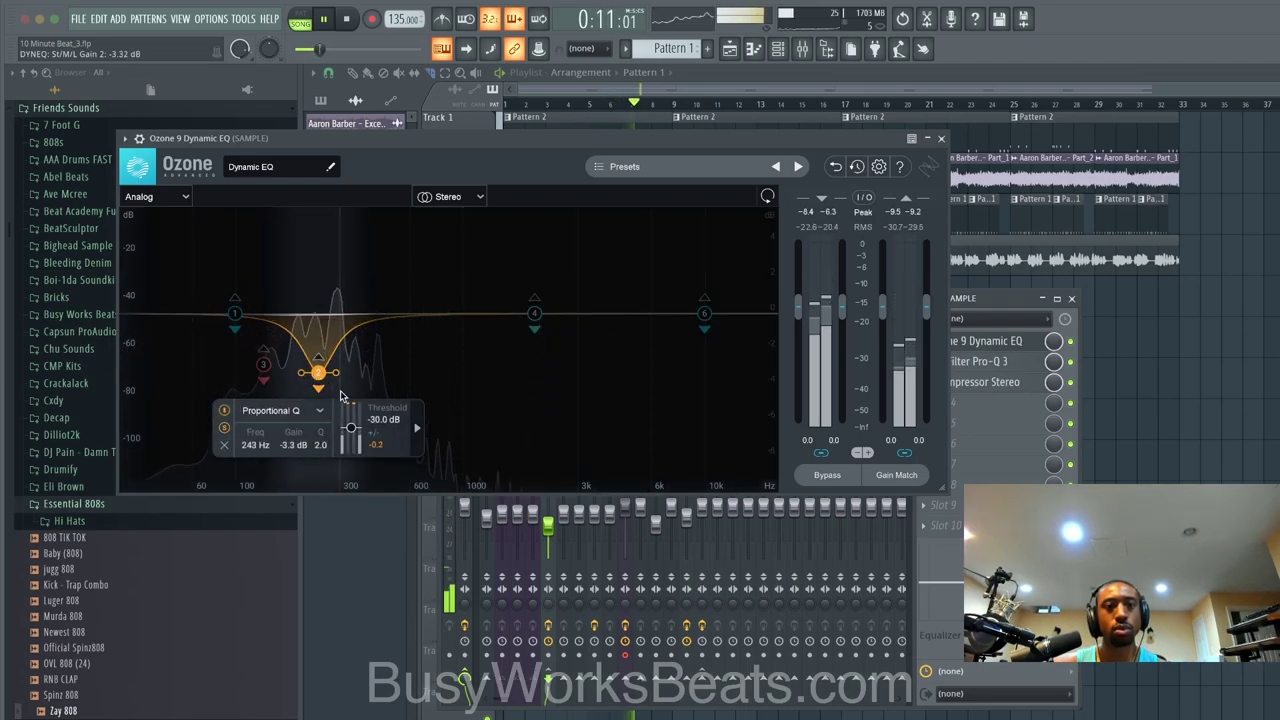
Step: Audition the 136 Hz dynamic EQ band in solo and set its threshold to about -43.4 dB
click(263, 364)
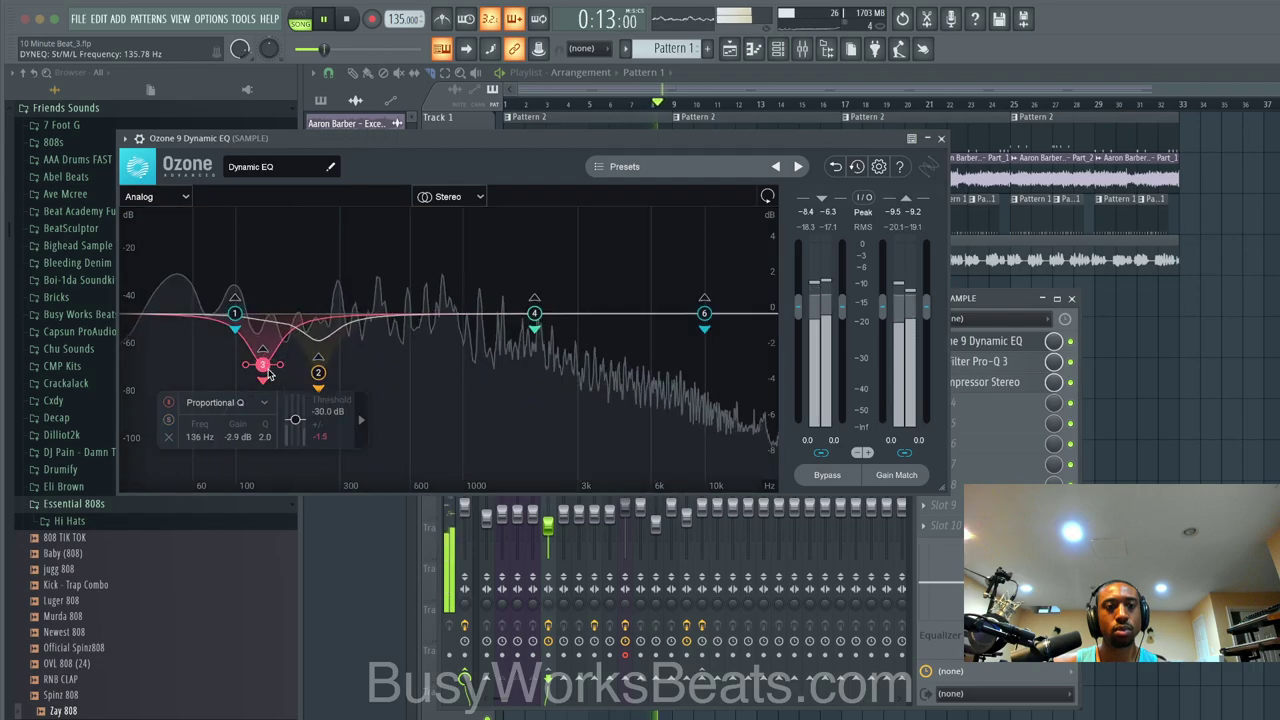
click(170, 421)
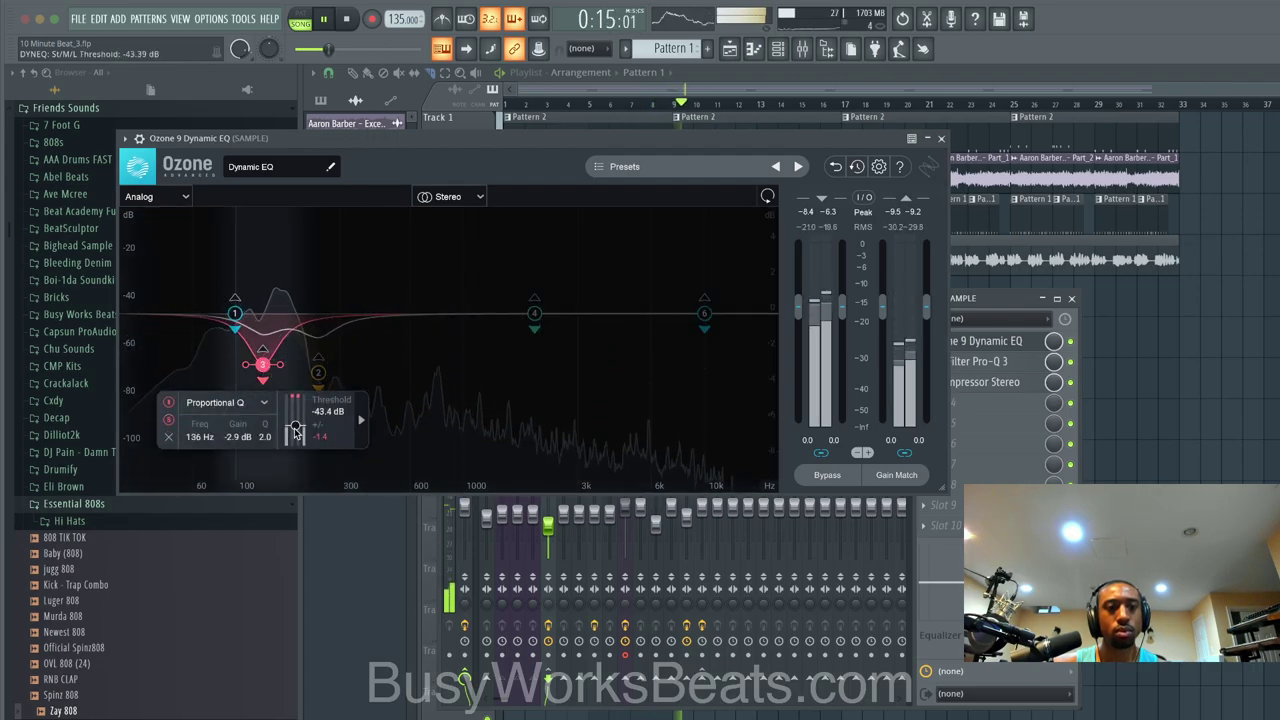
click(172, 420)
Step: Move FabFilter Pro-Q 3 ahead of Ozone 9 Dynamic EQ in the SAMPLE track's effect chain
click(1003, 369)
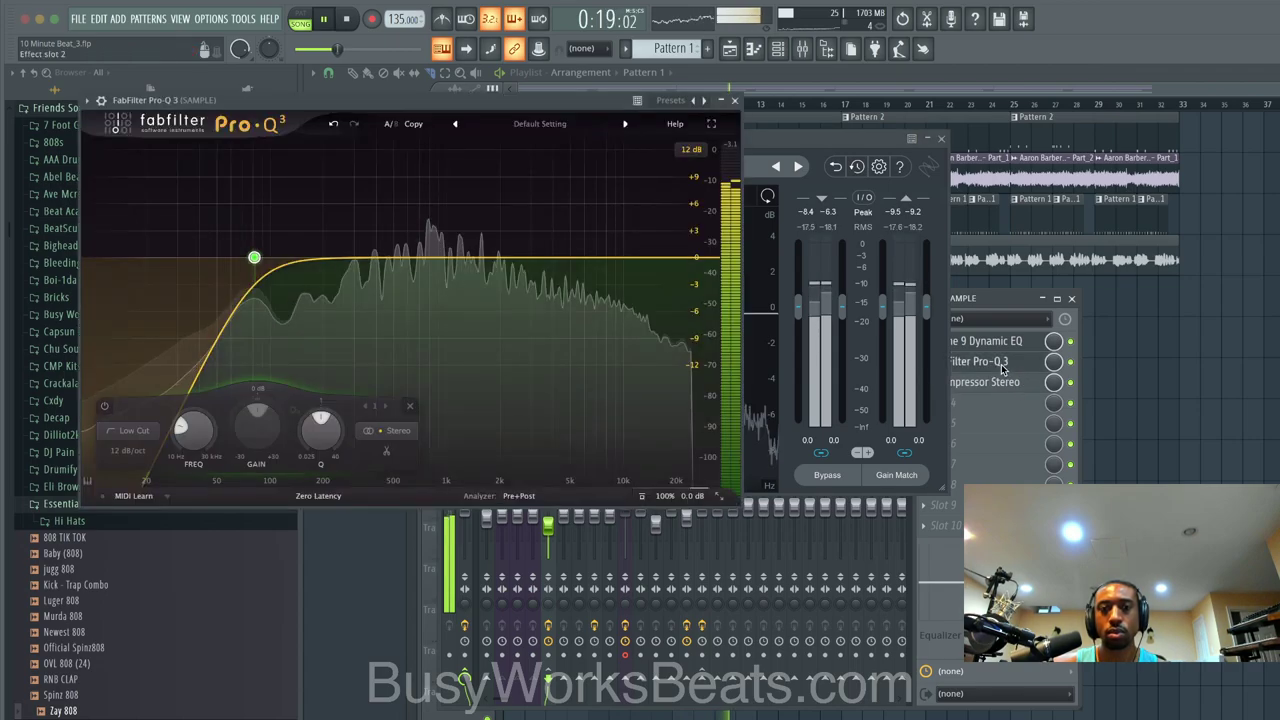
drag(1003, 369, 1027, 345)
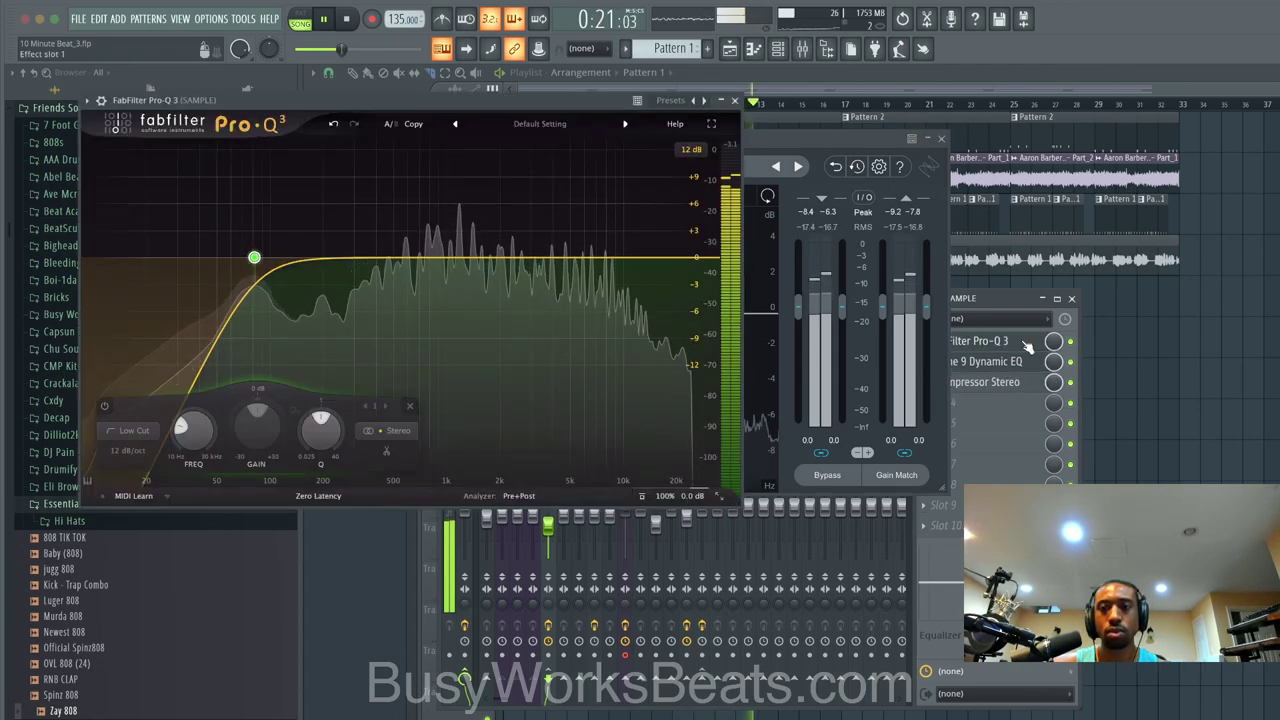
click(735, 103)
key(Escape)
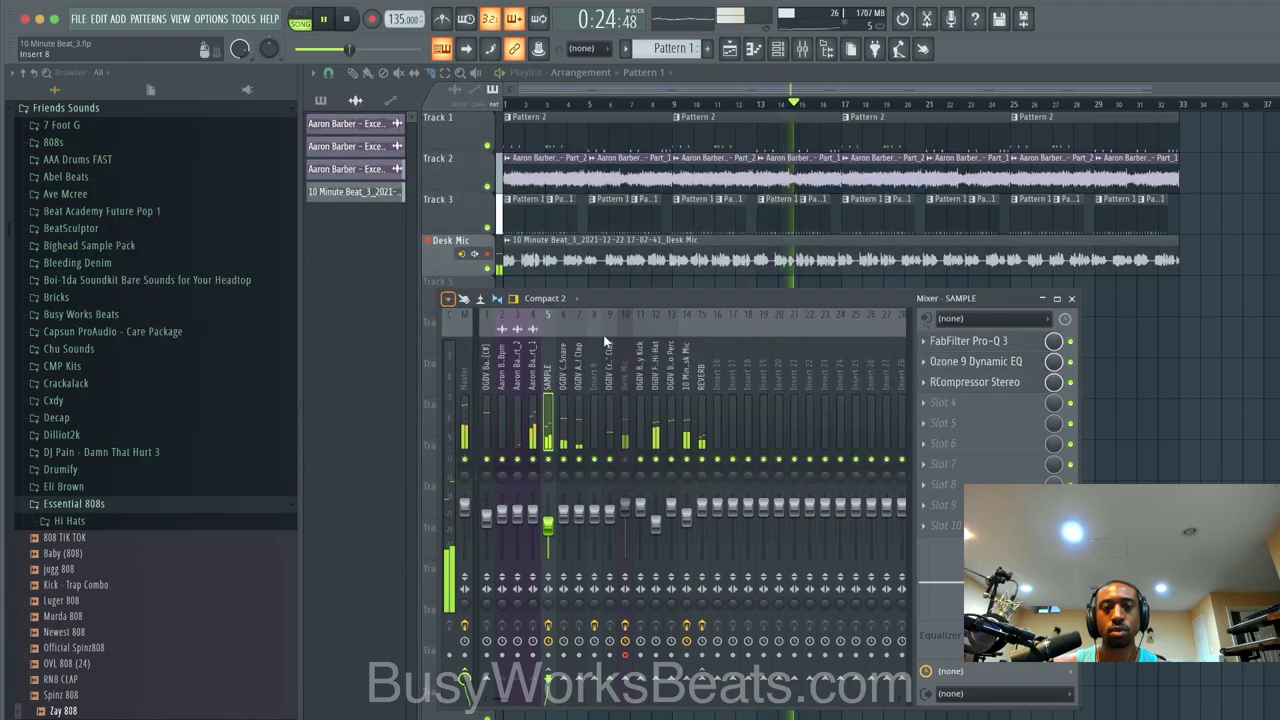
Step: Load RVox Stereo before Saturn on the vocal track with compression at about -9 dB and gain at about -6 dB
click(686, 376)
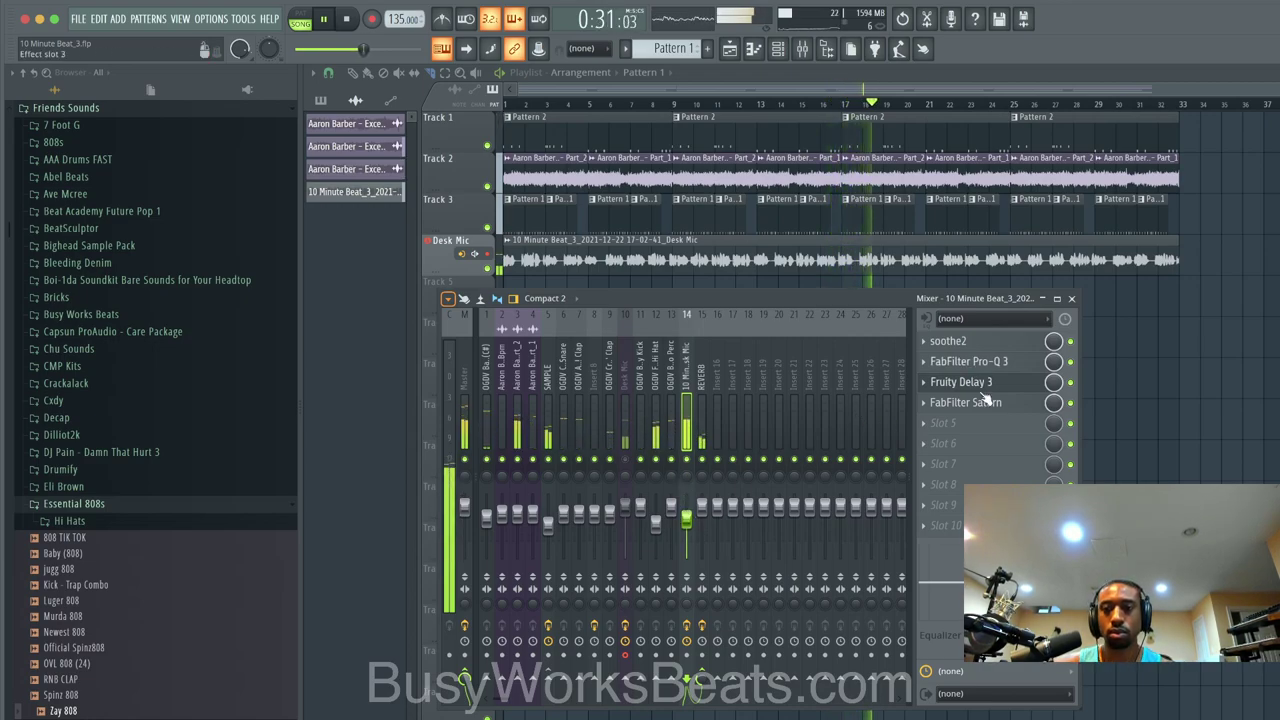
click(978, 430)
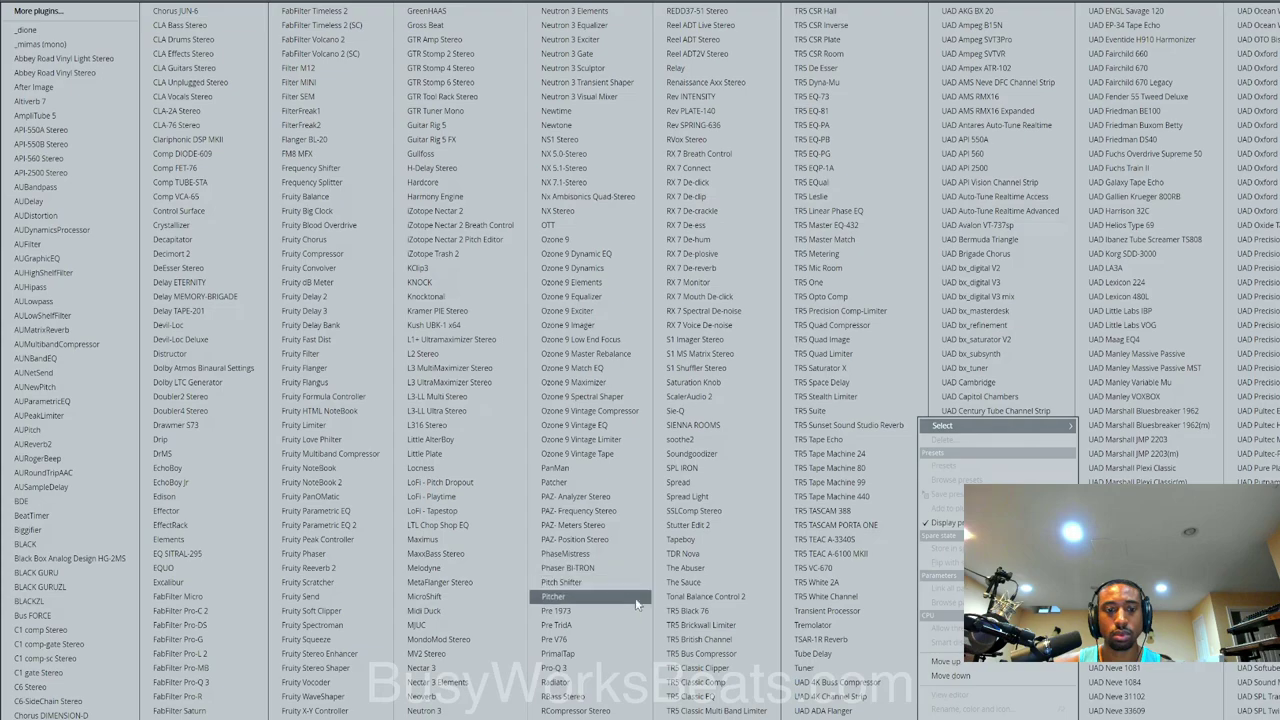
click(731, 141)
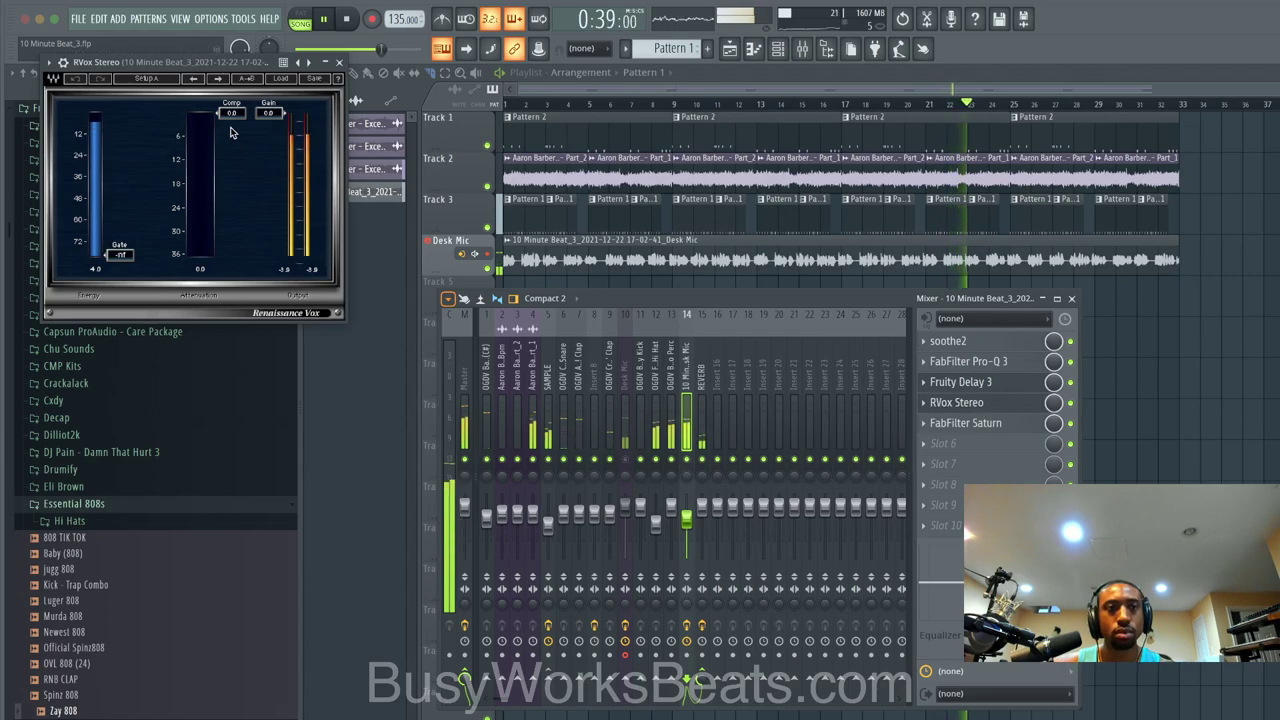
drag(268, 114, 268, 146)
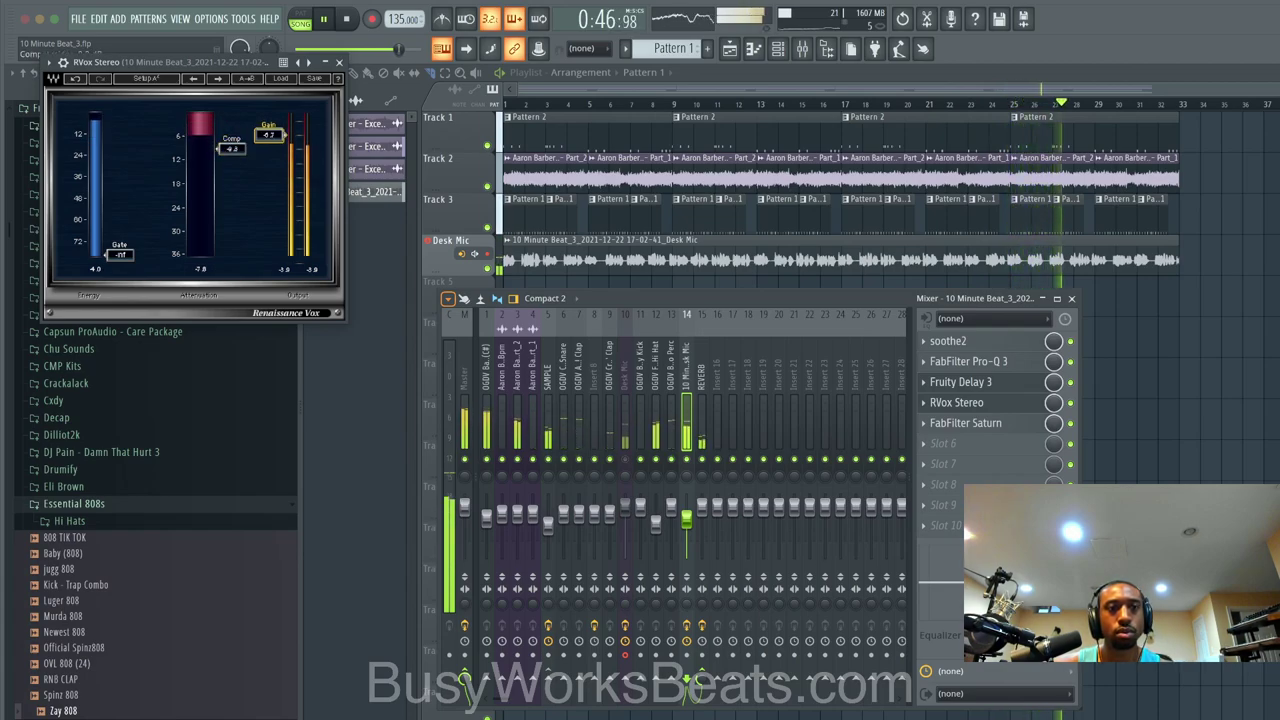
click(340, 62)
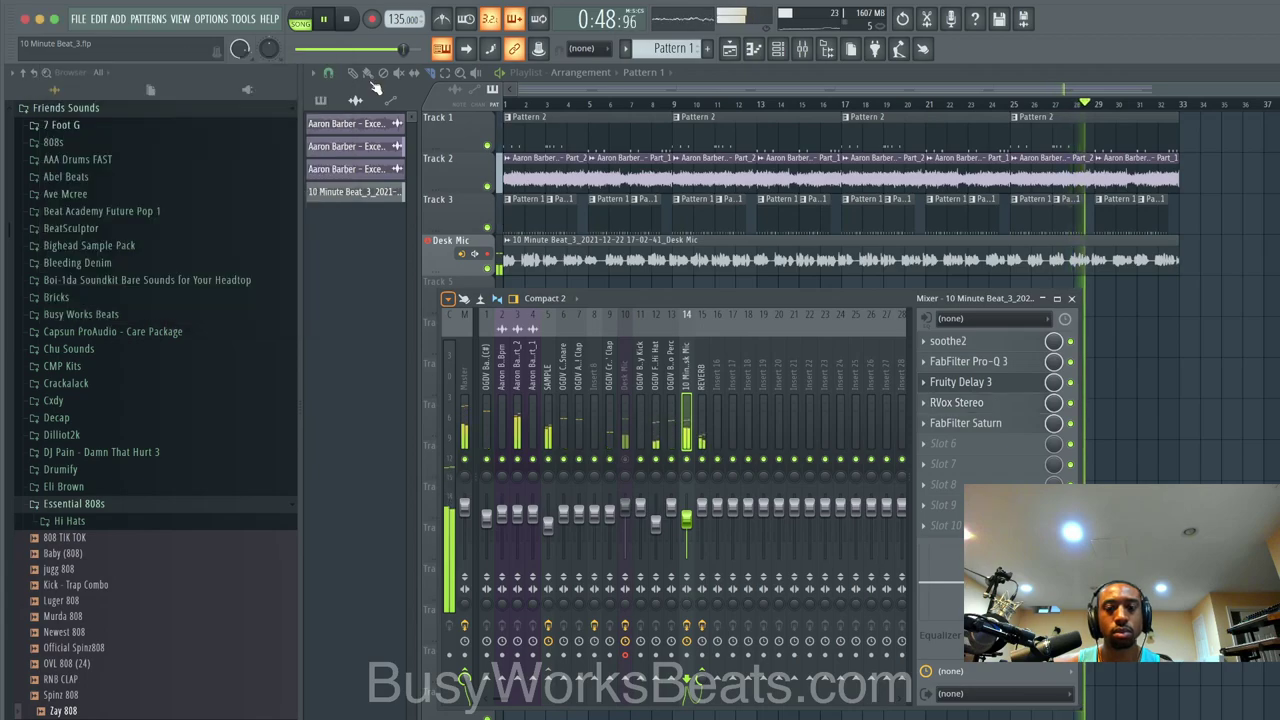
Step: Set the vocal Pro-Q 3's low cut to a 24 dB/oct slope at about 130 Hz
click(972, 361)
drag(267, 487, 278, 457)
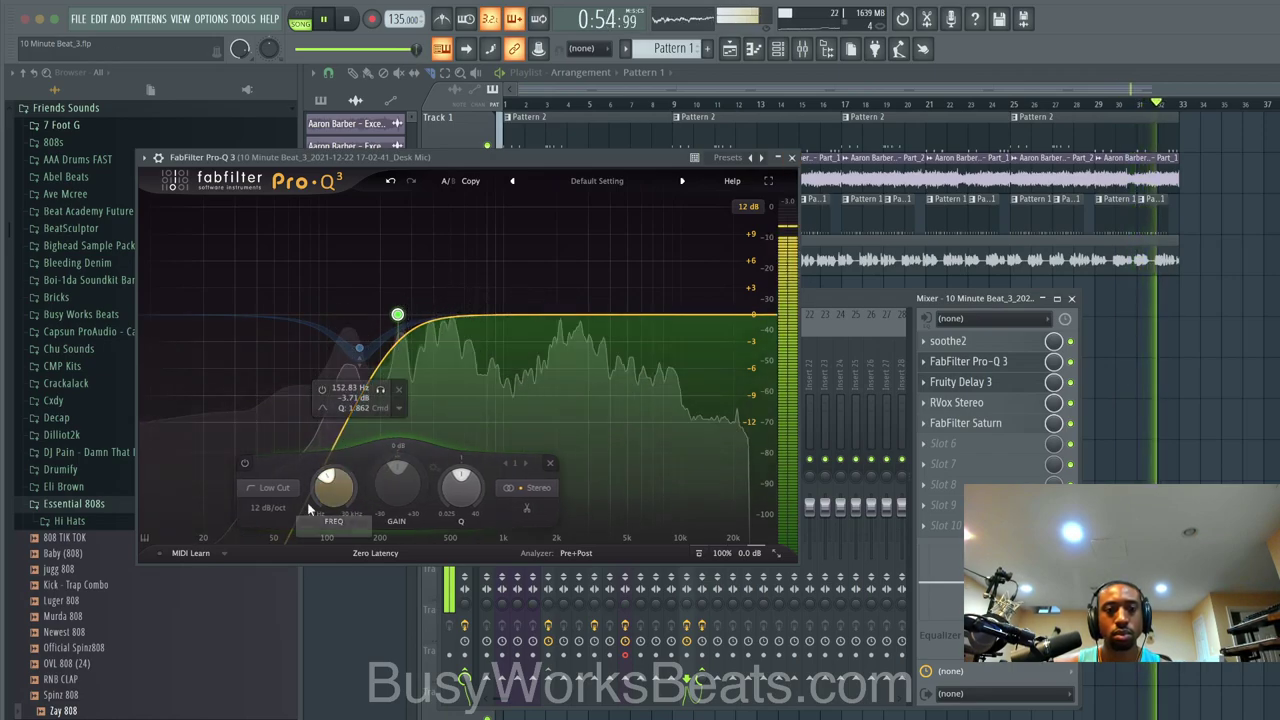
drag(333, 490, 337, 527)
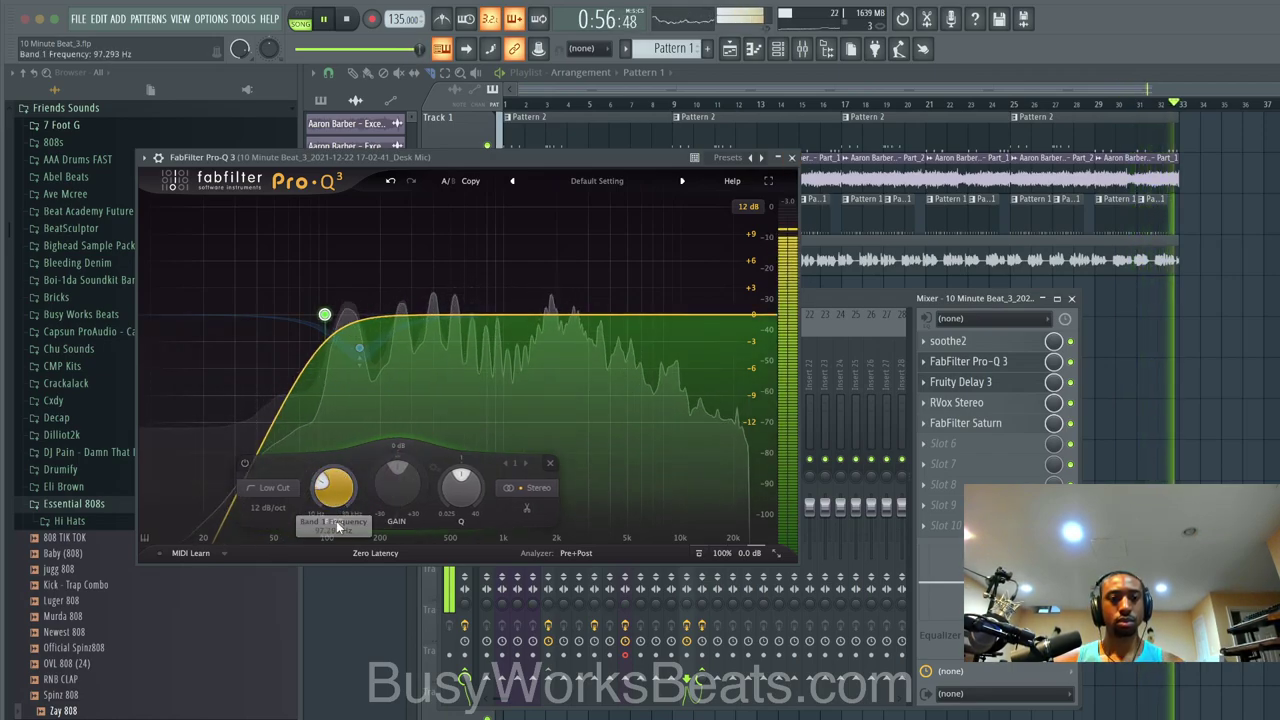
click(268, 508)
click(281, 567)
mouse_move(333, 487)
mouse_down()
mouse_move(334, 500)
mouse_move(333, 472)
mouse_up()
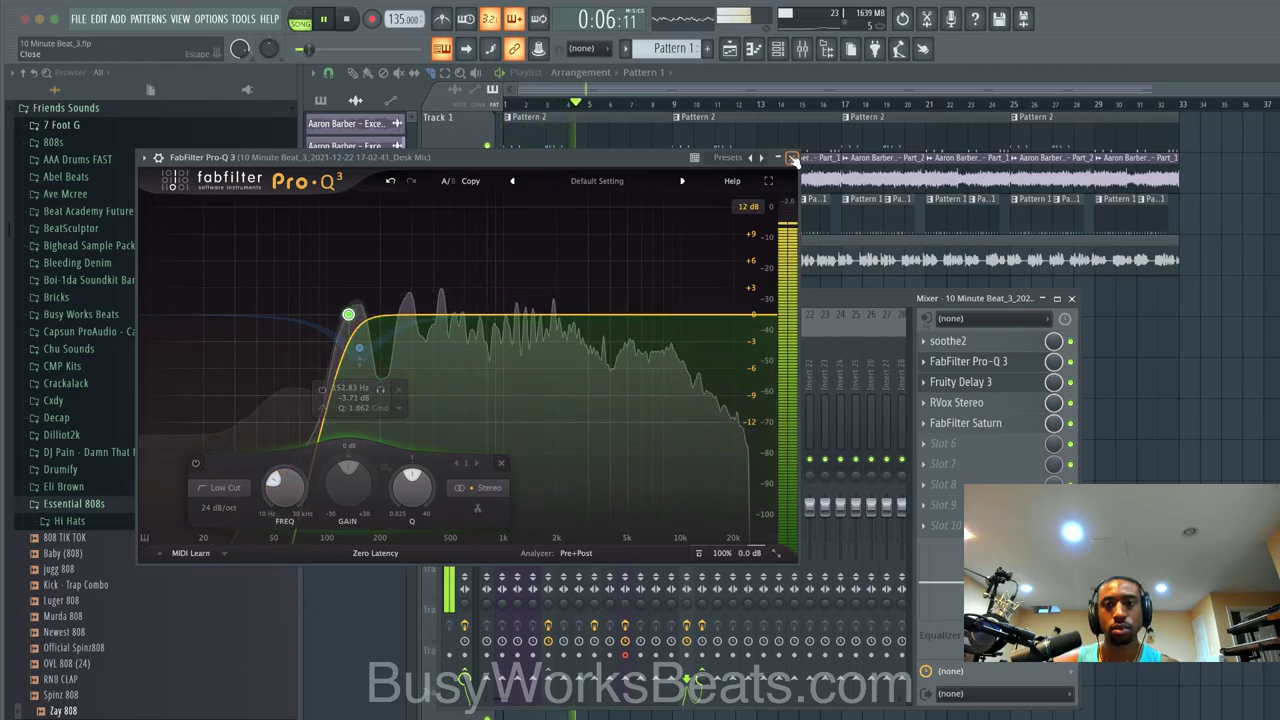
click(791, 157)
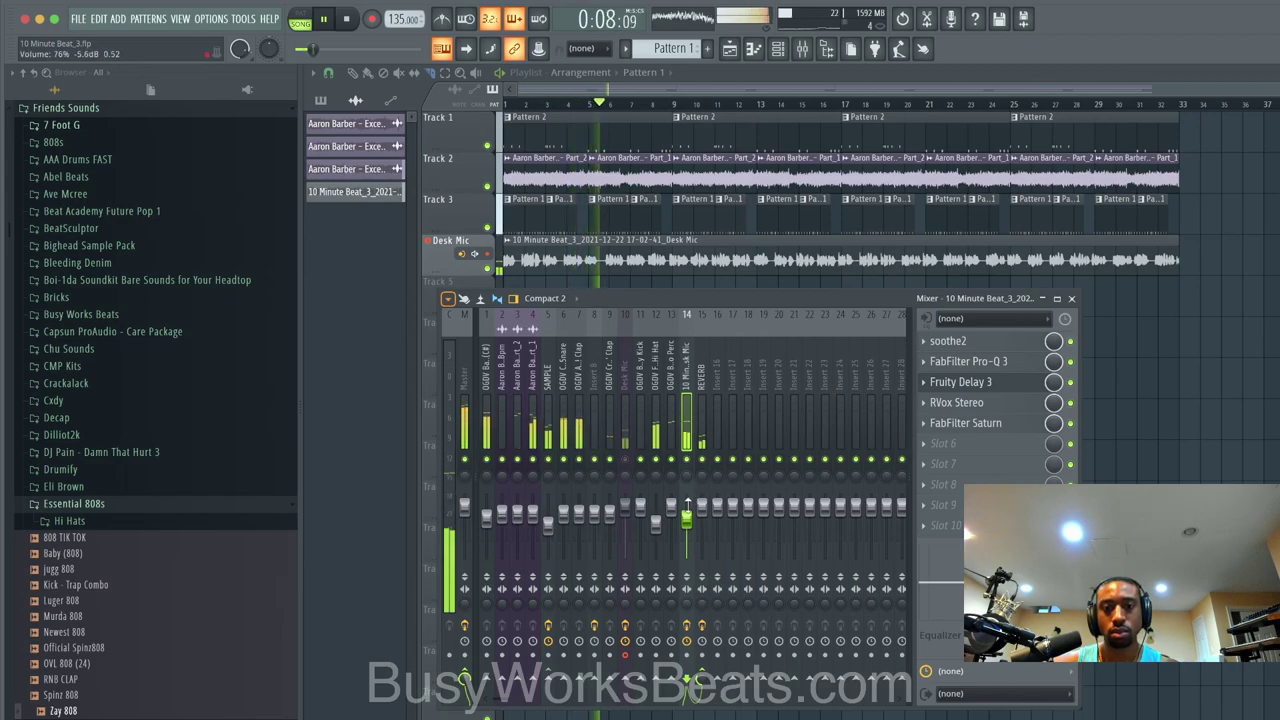
Step: Load Ozone 9 Dynamics after ValhallaVintageVerb on the REVERB mixer track
click(703, 433)
click(977, 366)
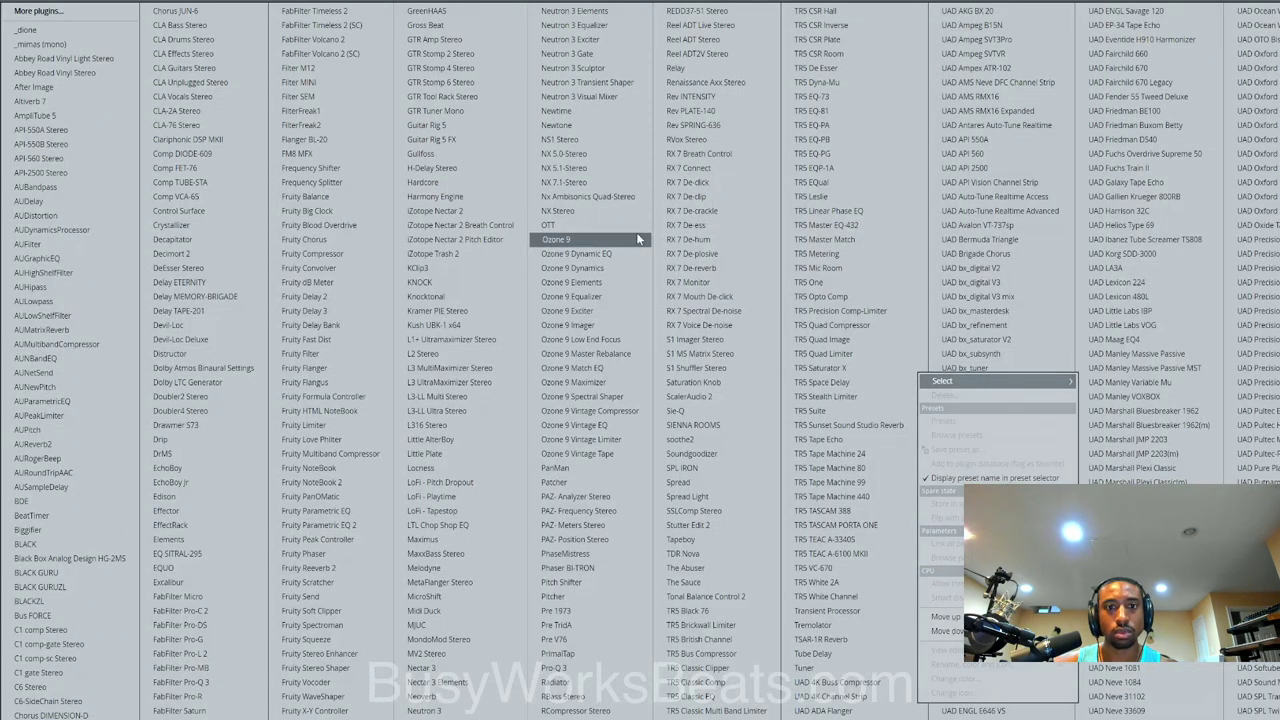
click(605, 262)
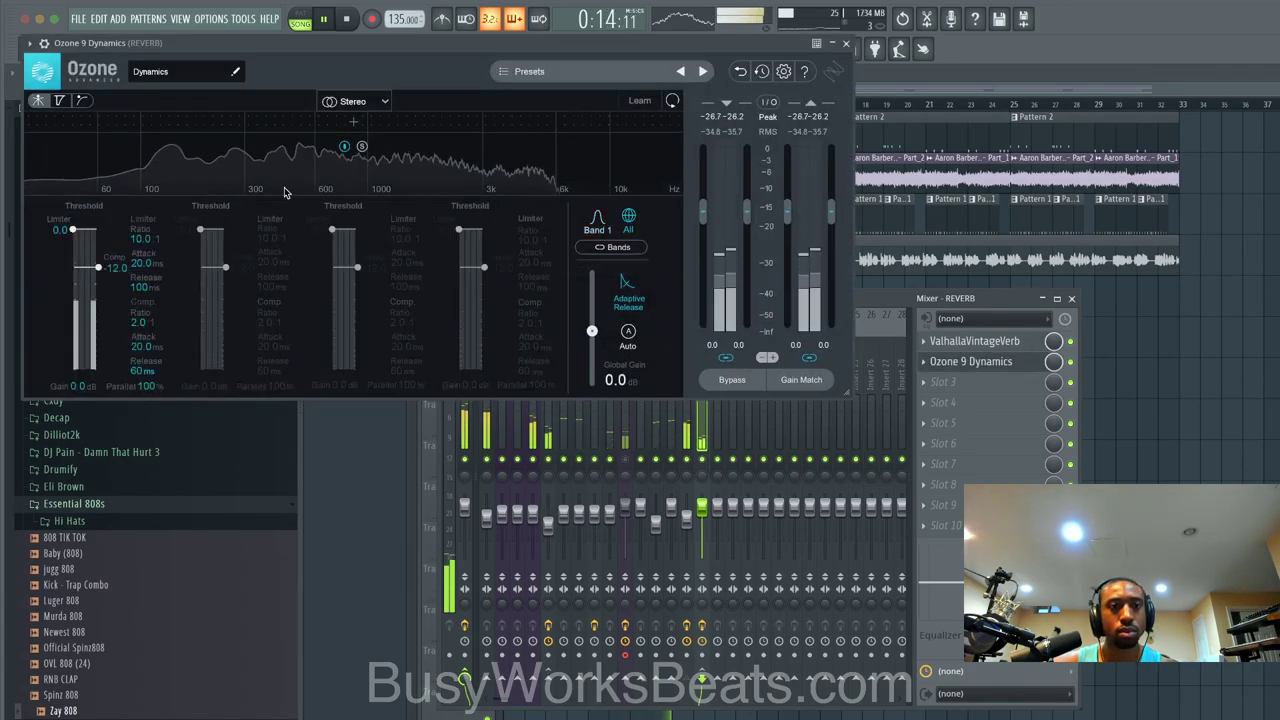
Step: Switch Ozone 9 Dynamics to Mid/Side processing and lower the mid channel's compressor threshold
click(353, 101)
click(356, 140)
drag(98, 267, 112, 314)
click(411, 100)
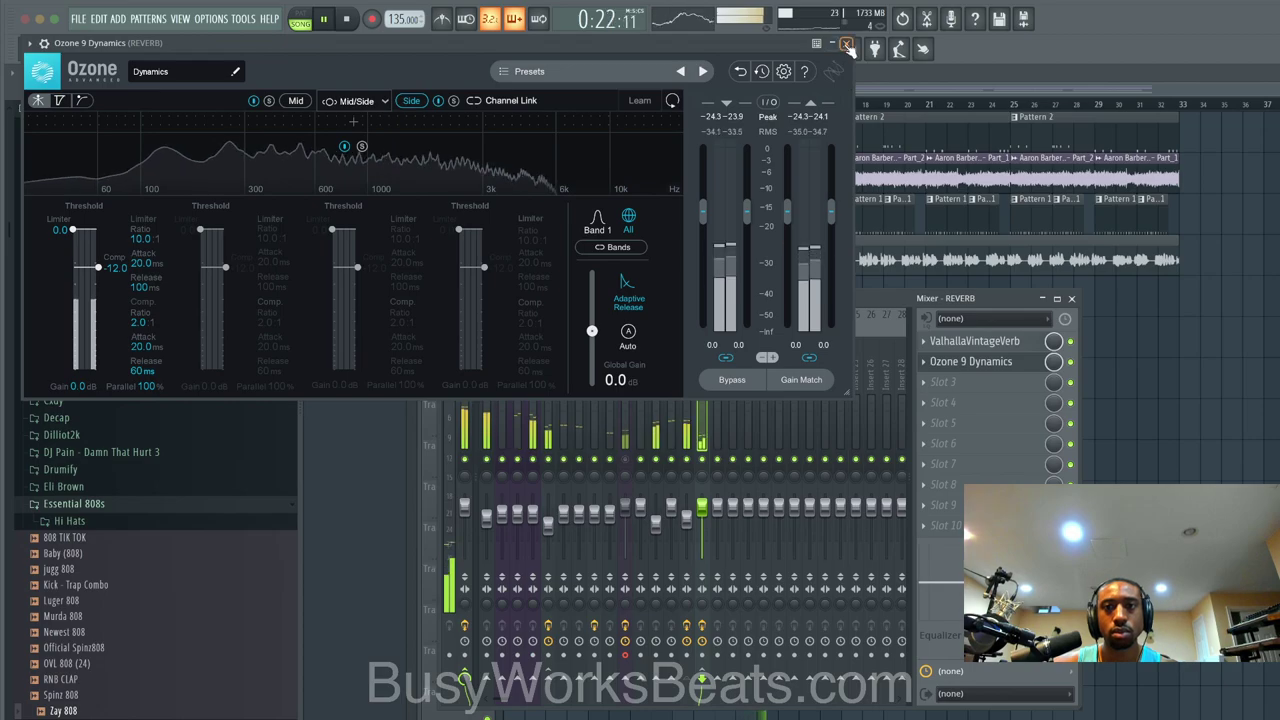
key(Escape)
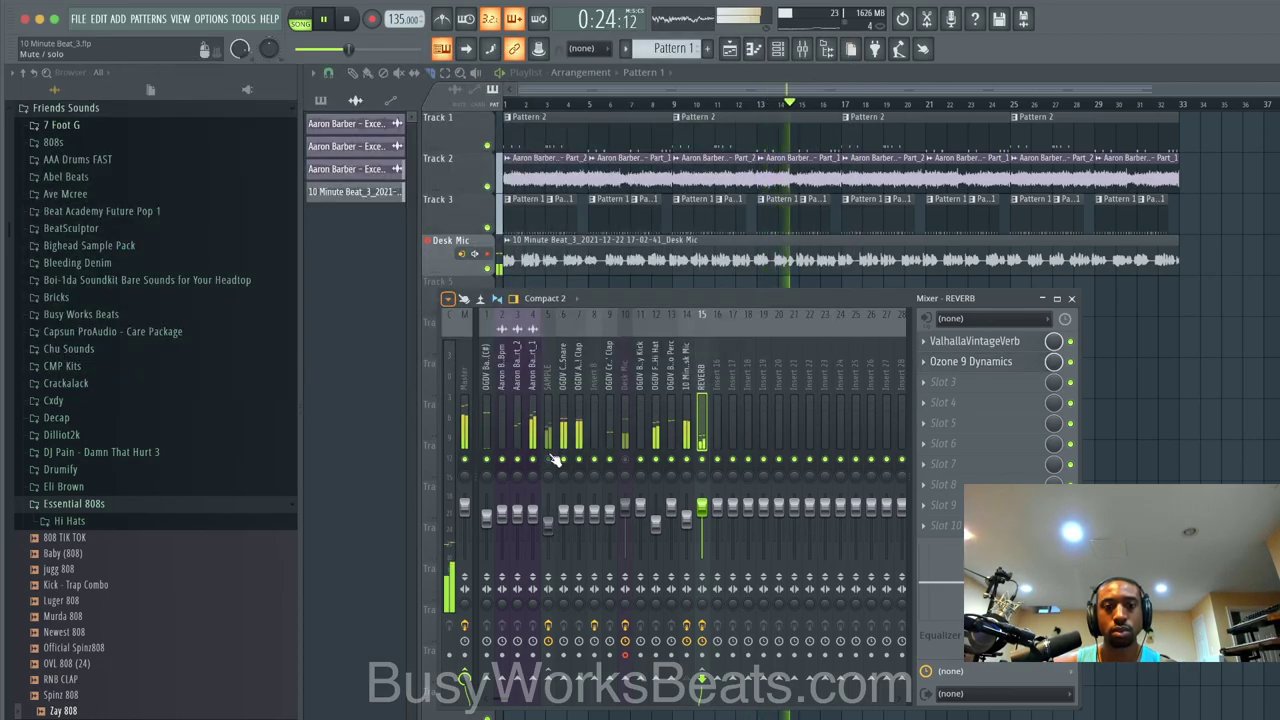
Step: Lower the SAMPLE track's volume to 58% and add a 12 dB/oct high cut at about 7717 Hz in its Pro-Q 3
drag(547, 511, 547, 517)
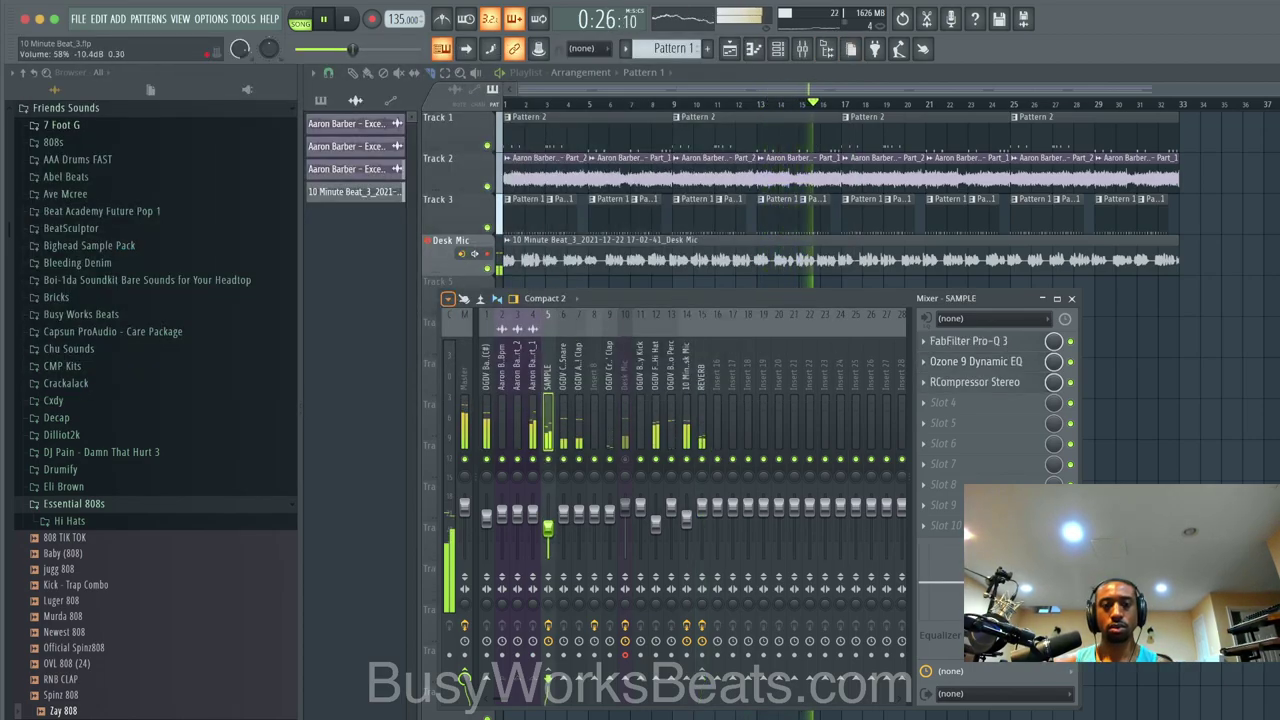
click(1013, 342)
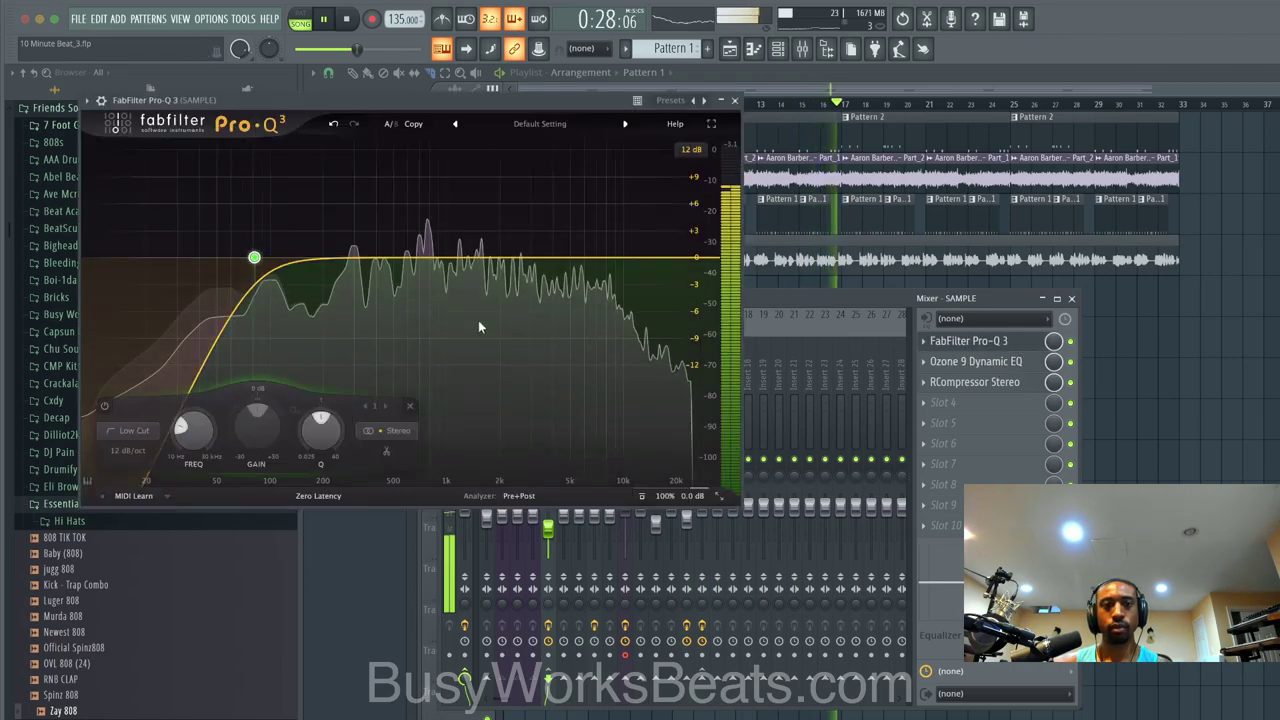
click(603, 260)
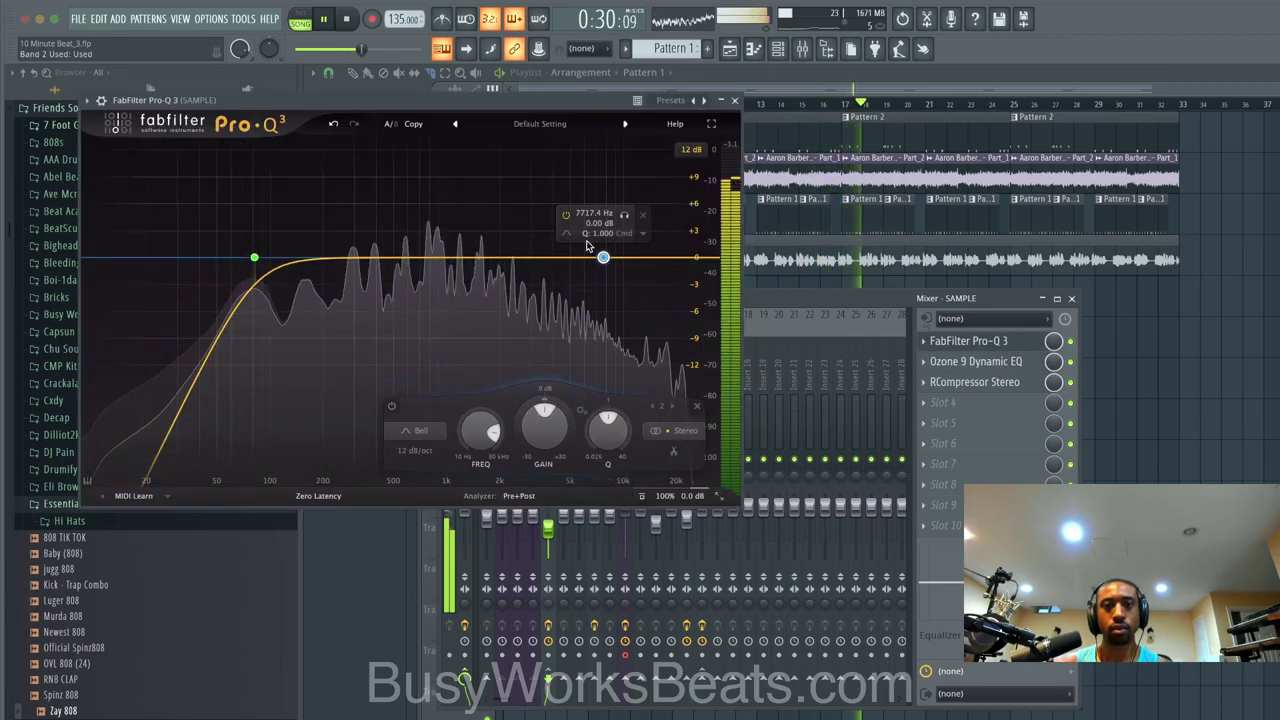
click(632, 249)
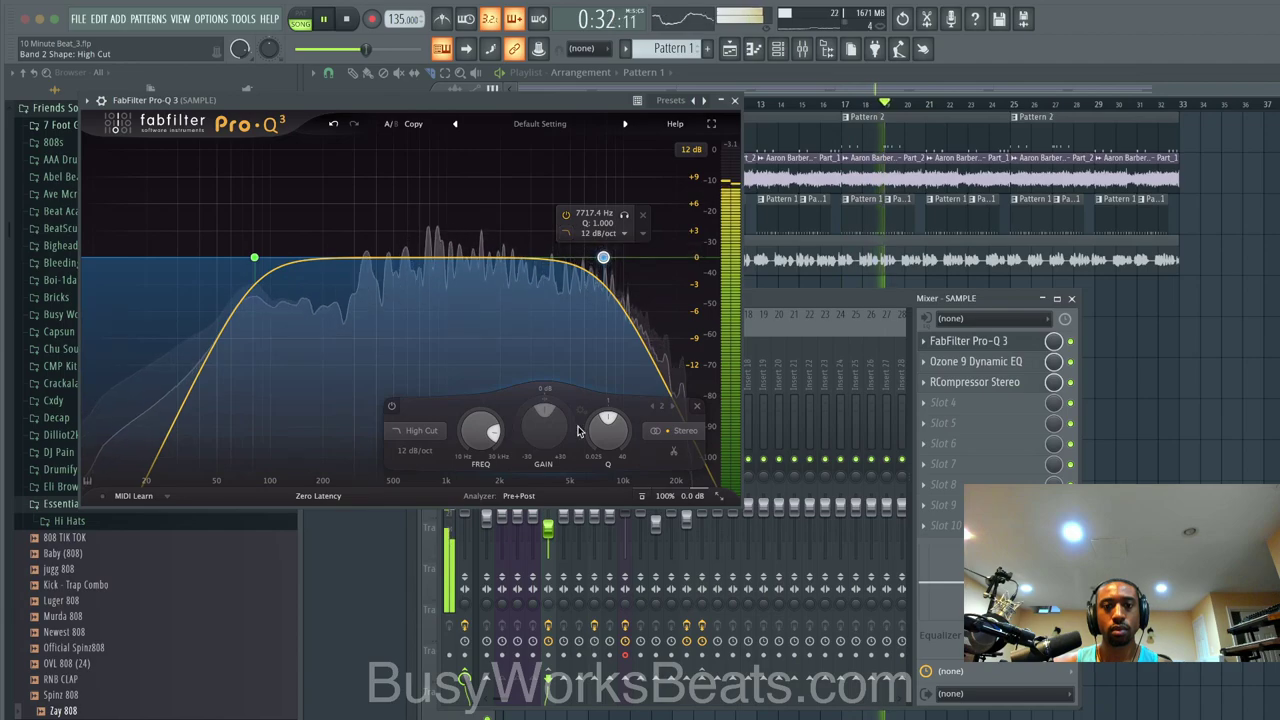
Step: Lower the SAMPLE track's Pro-Q 3 high cut to about 1526 Hz and set its RCompressor threshold to -14.0 dB
drag(478, 432, 447, 462)
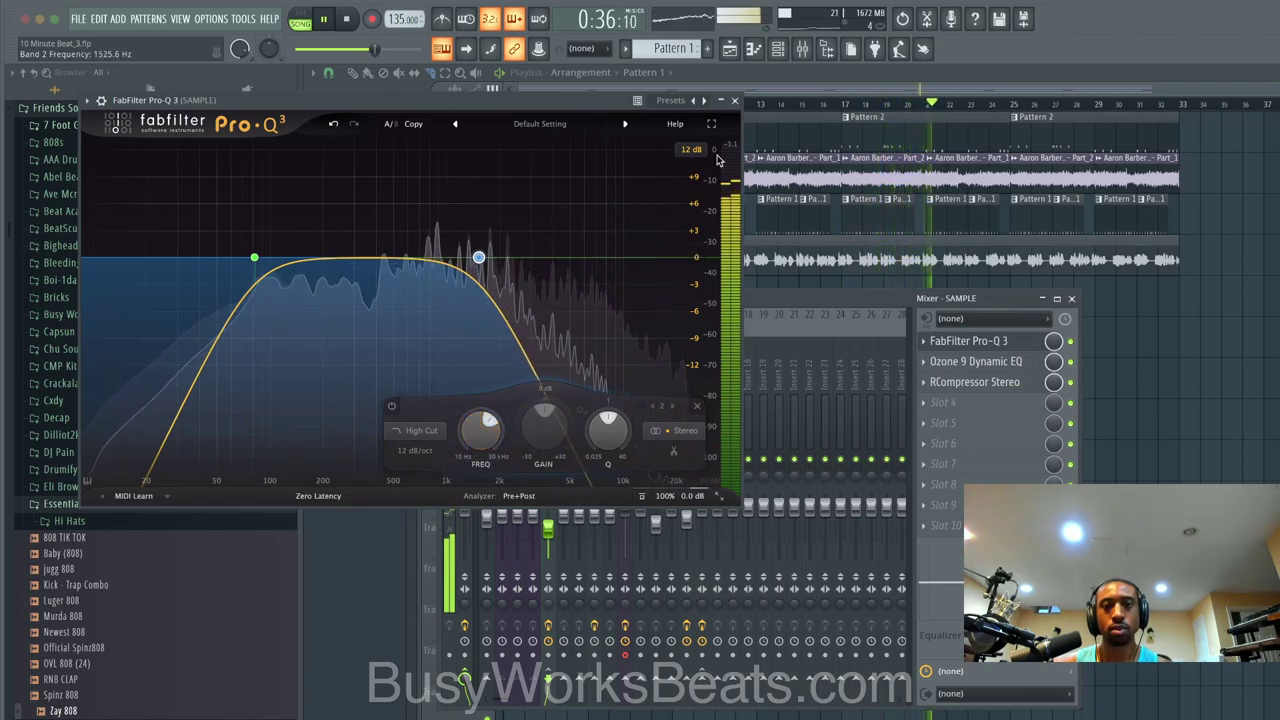
click(734, 100)
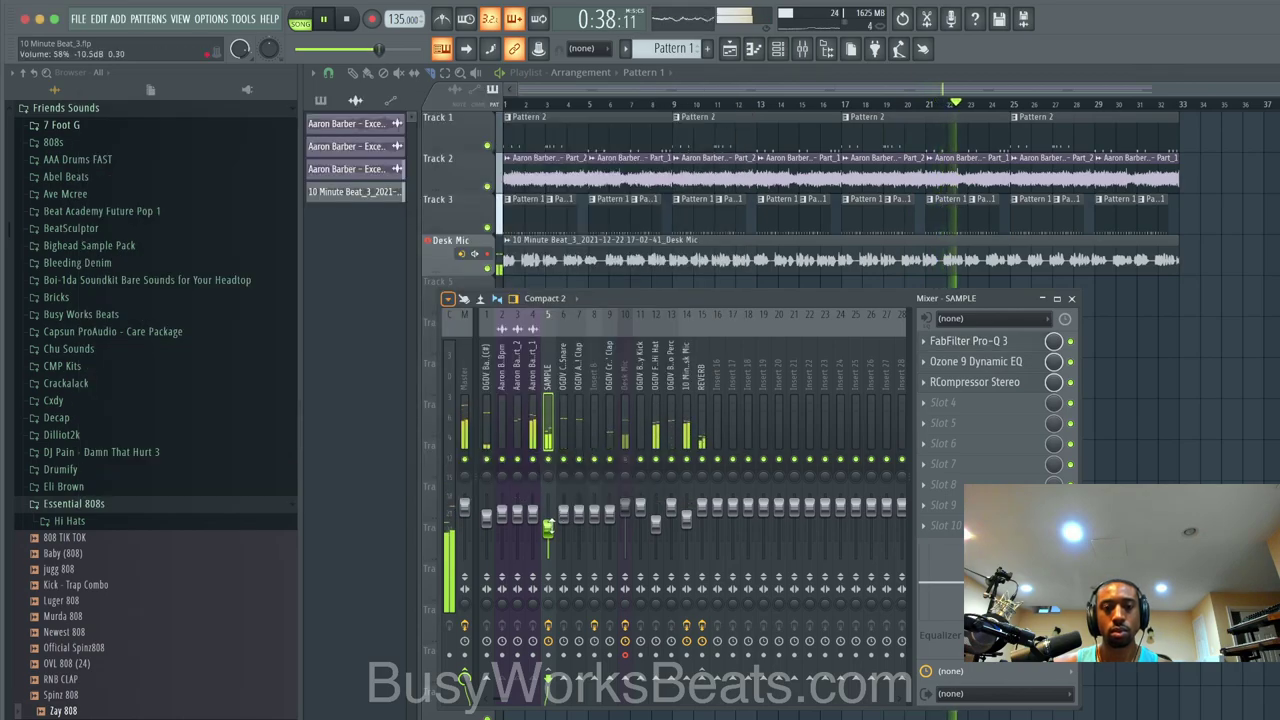
click(1007, 386)
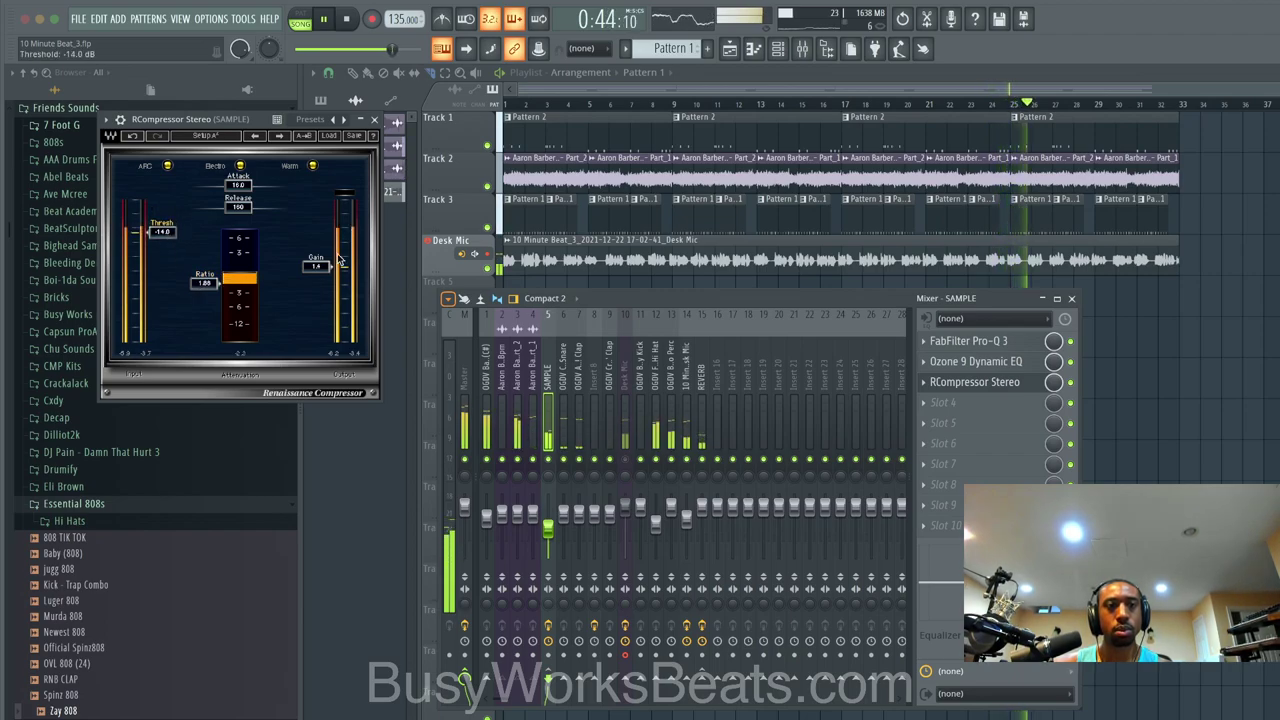
click(375, 120)
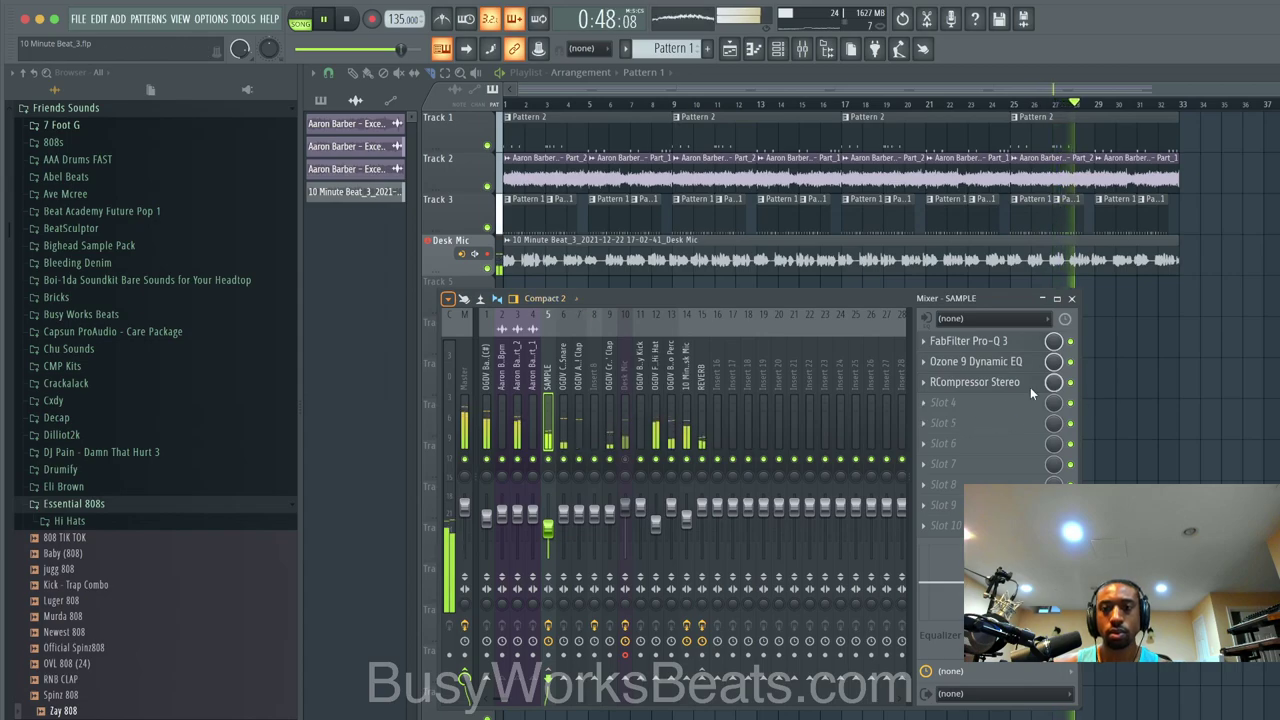
Step: Switch the Desk Mic audio clip's time stretching mode to Stretch Pro and set its formant shift to +100 cents
click(686, 400)
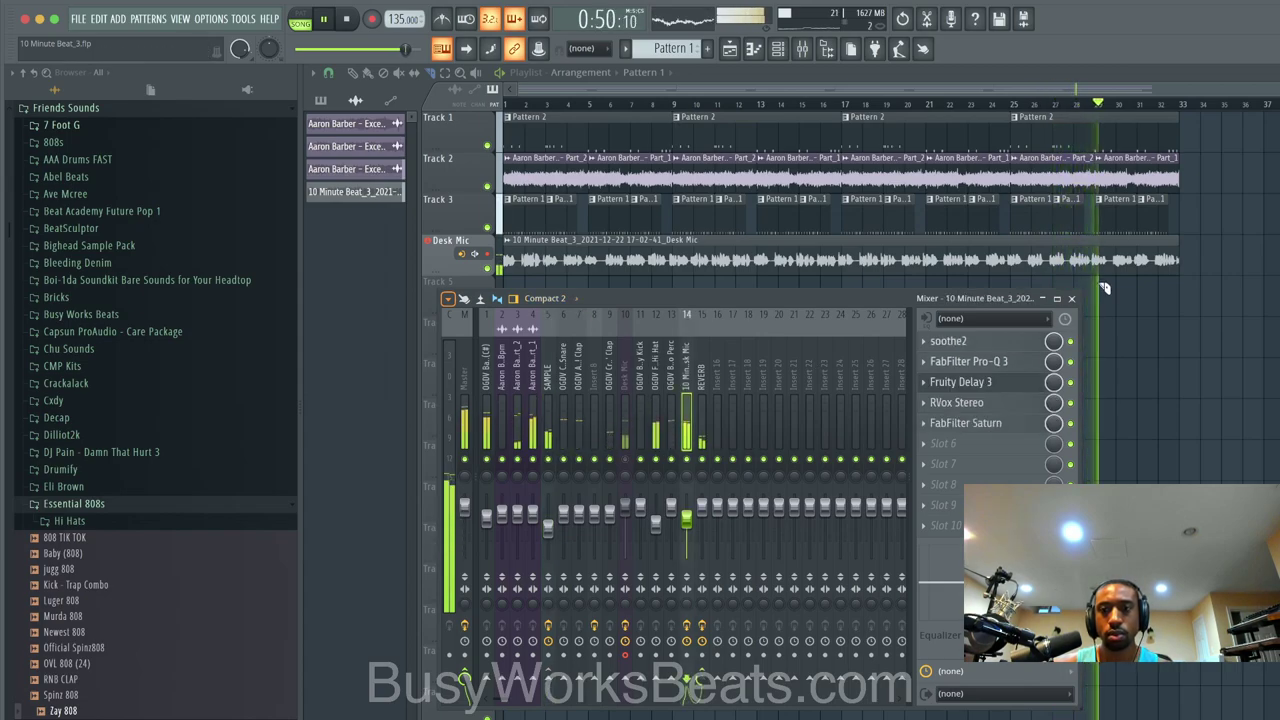
click(385, 98)
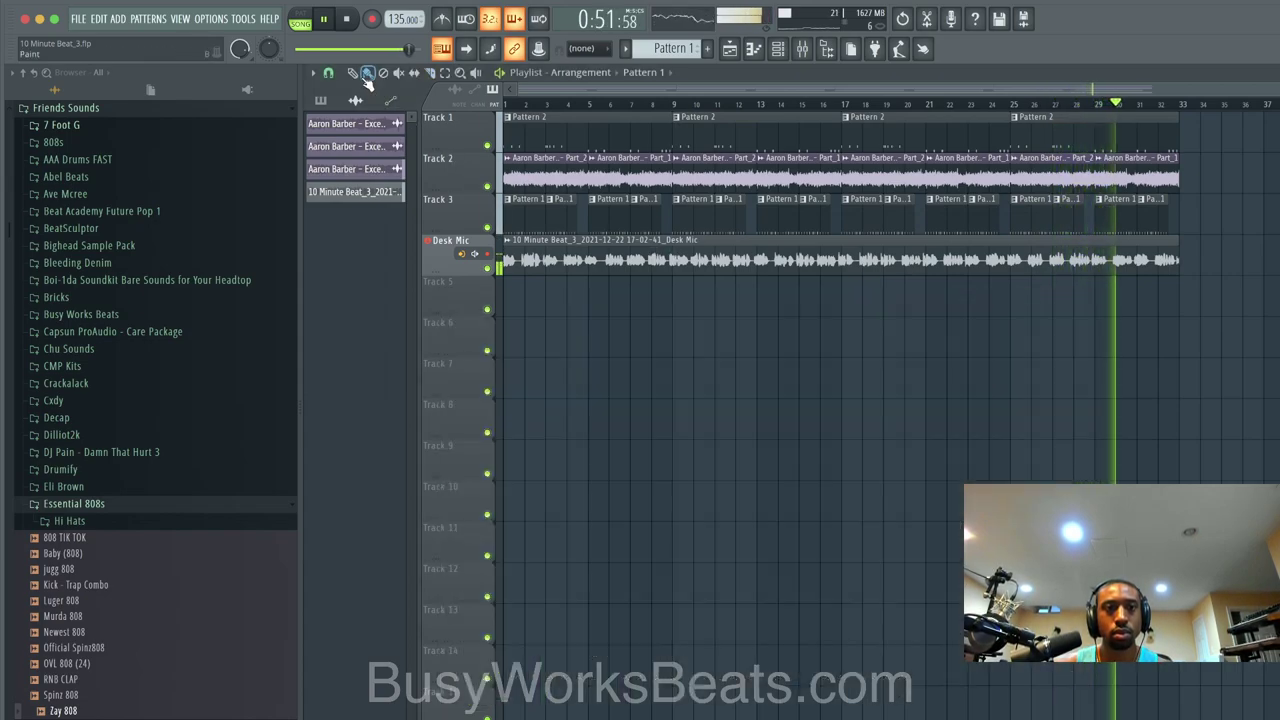
right_click(508, 246)
click(545, 294)
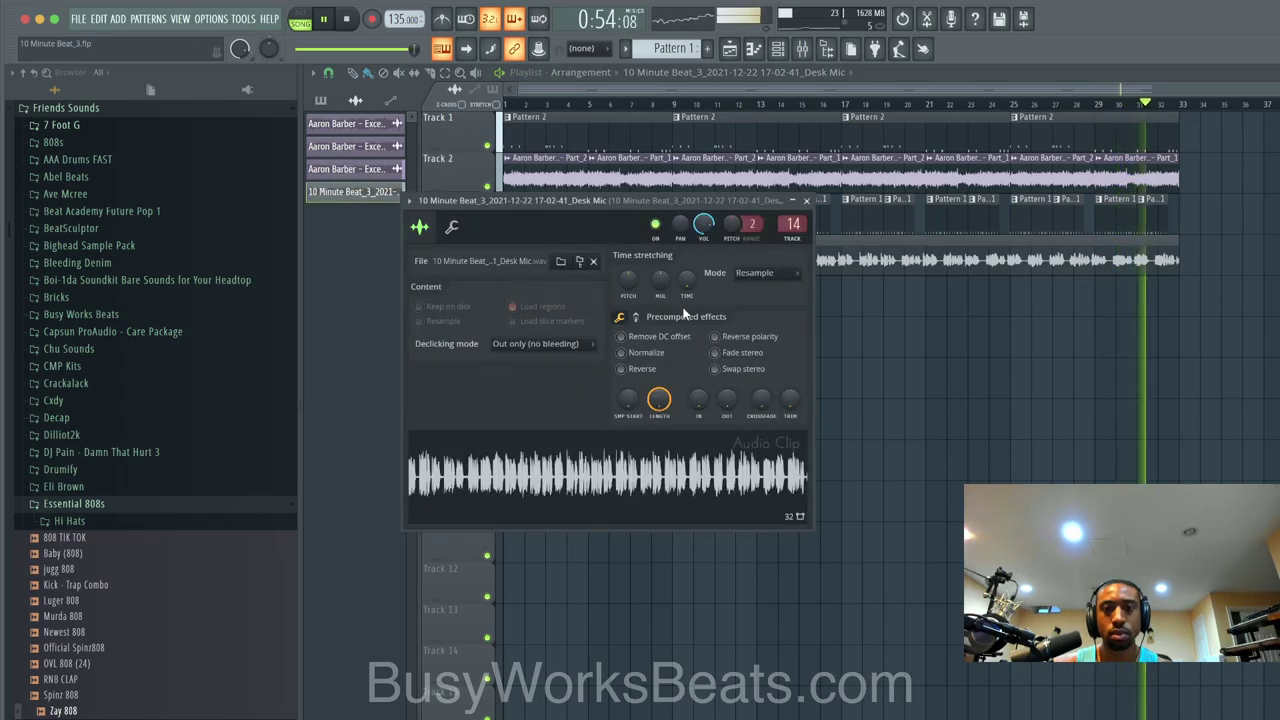
click(763, 284)
click(754, 317)
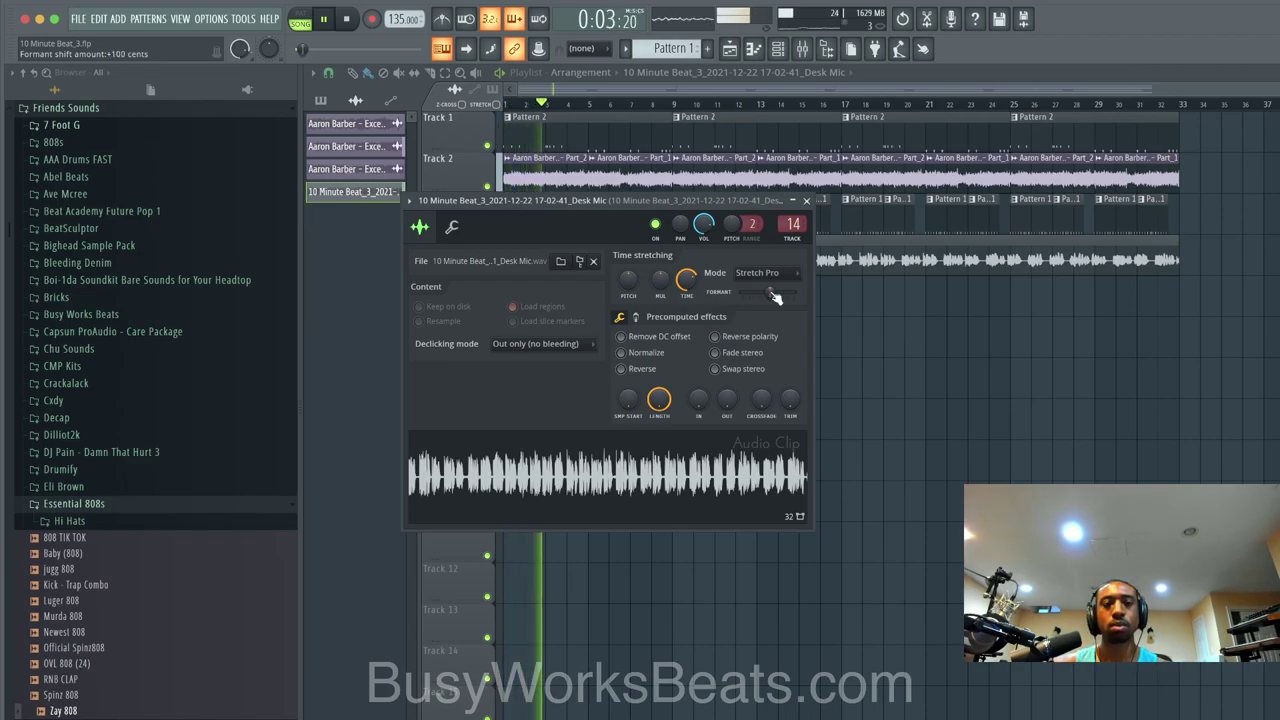
click(806, 200)
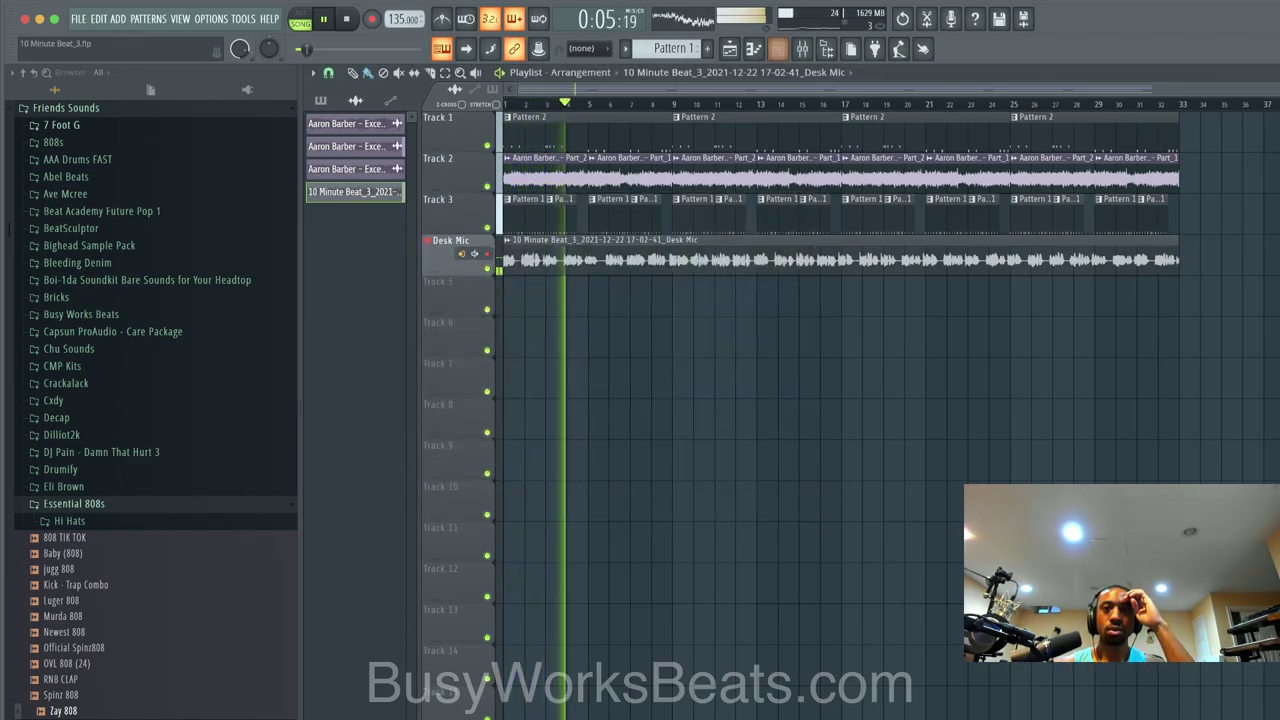
Step: Set the OGDV Ballsy 808 mixer track's volume to 77%
click(803, 48)
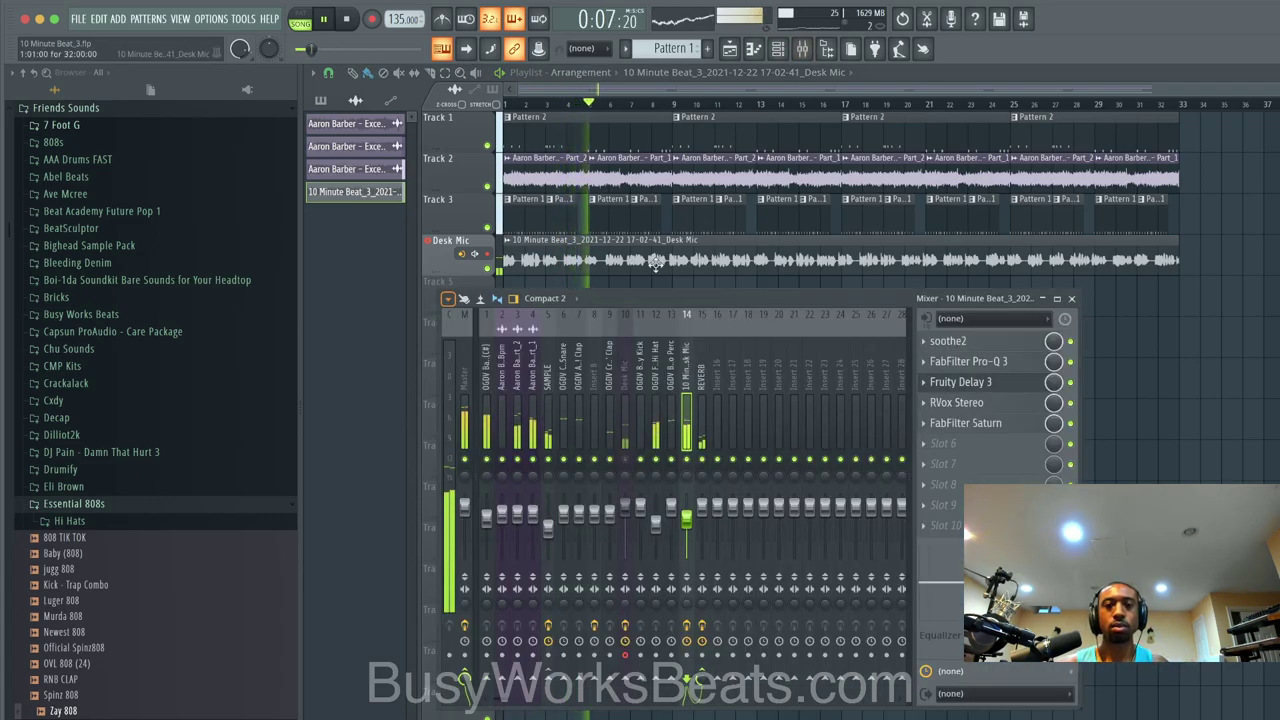
key(F9)
scroll(646, 286, up, 3)
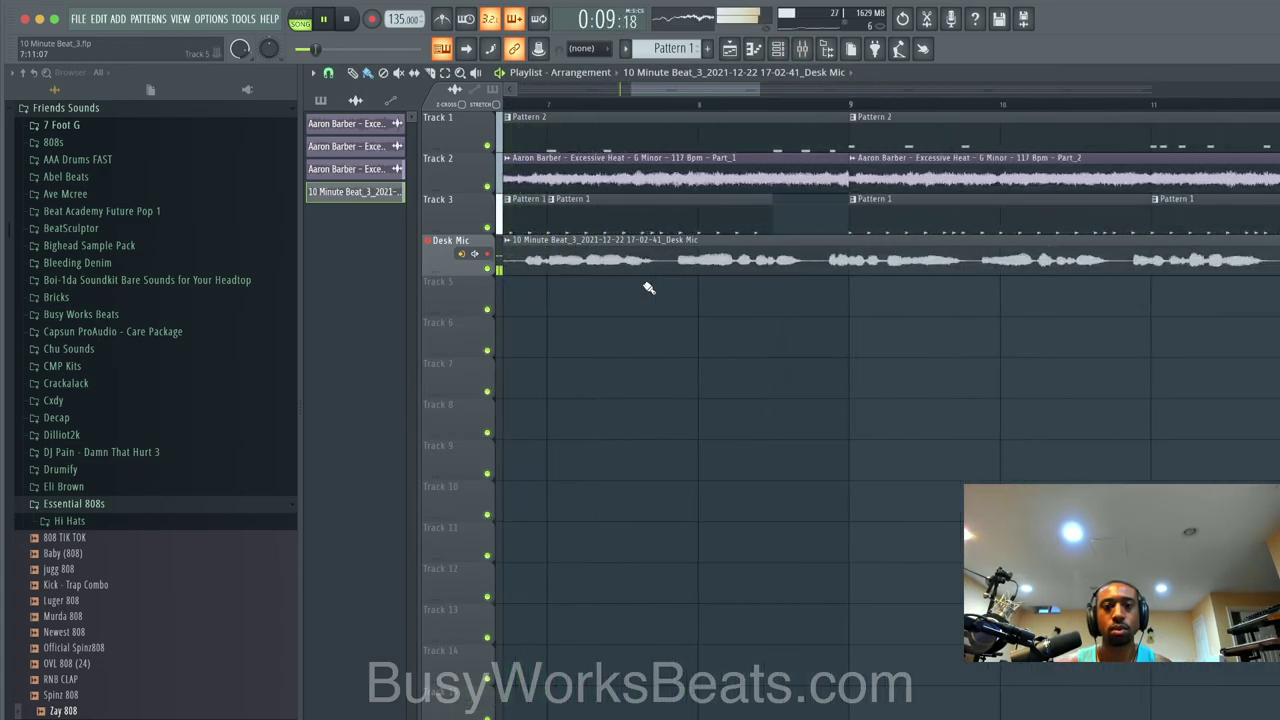
scroll(650, 290, down, 5)
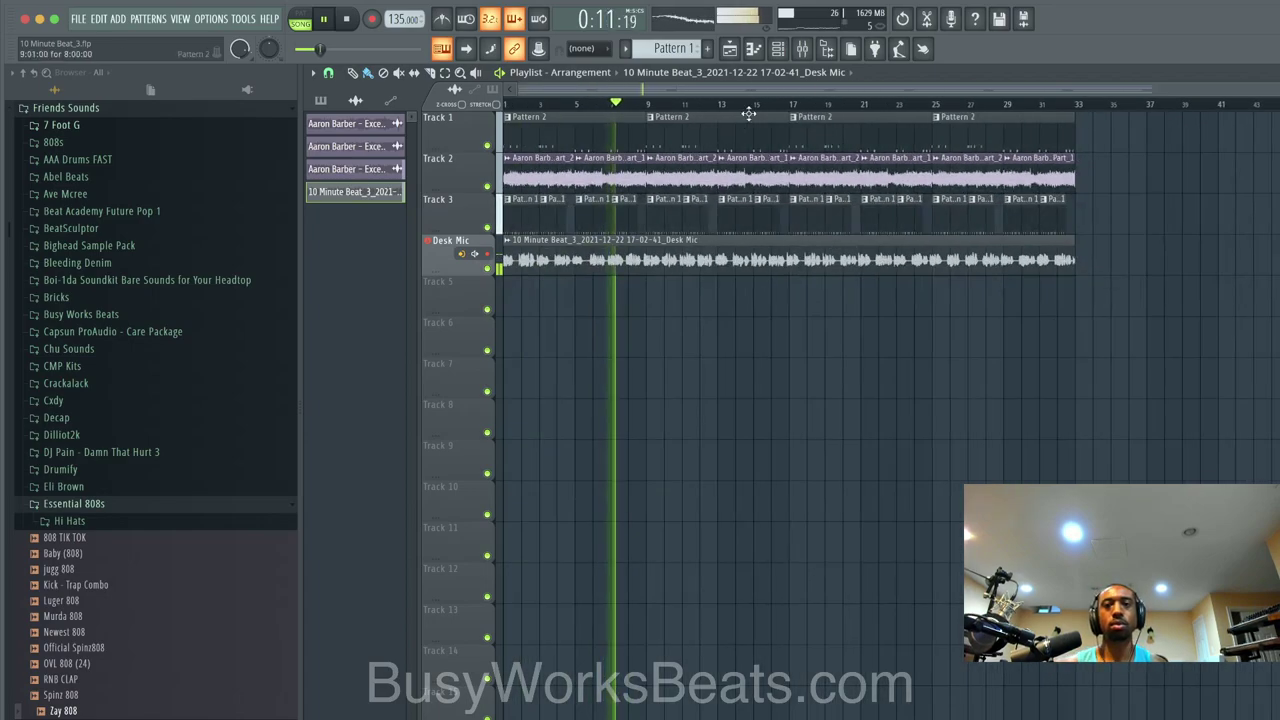
key(F9)
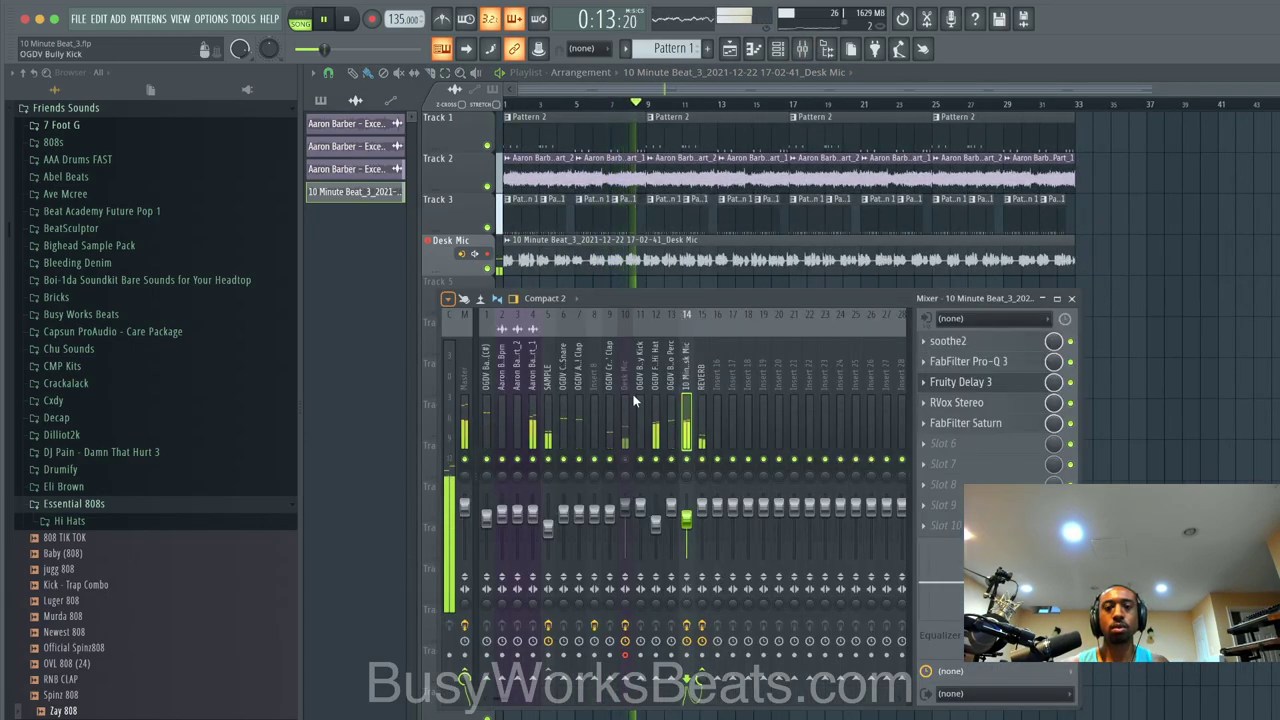
click(487, 399)
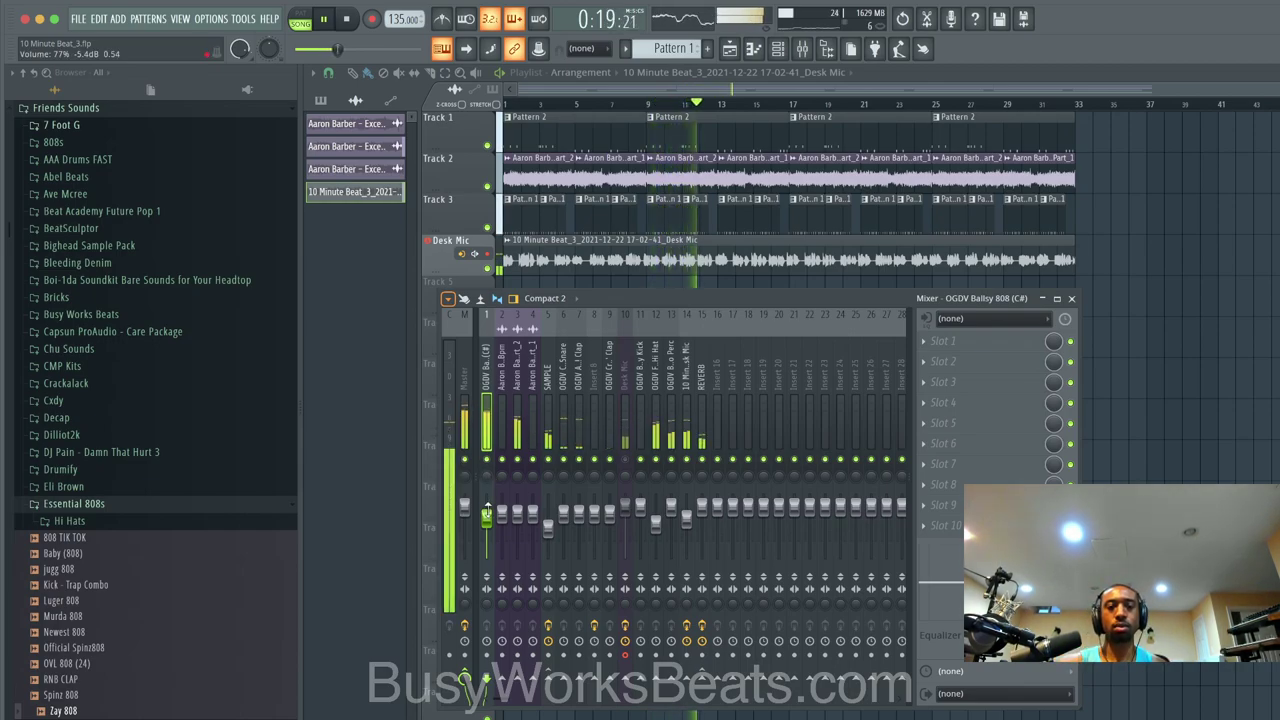
Step: In the vocal track's soothe2, set band 1 to 454 Hz with 10 dB sensitivity and raise the lower red band's sensitivity
click(686, 395)
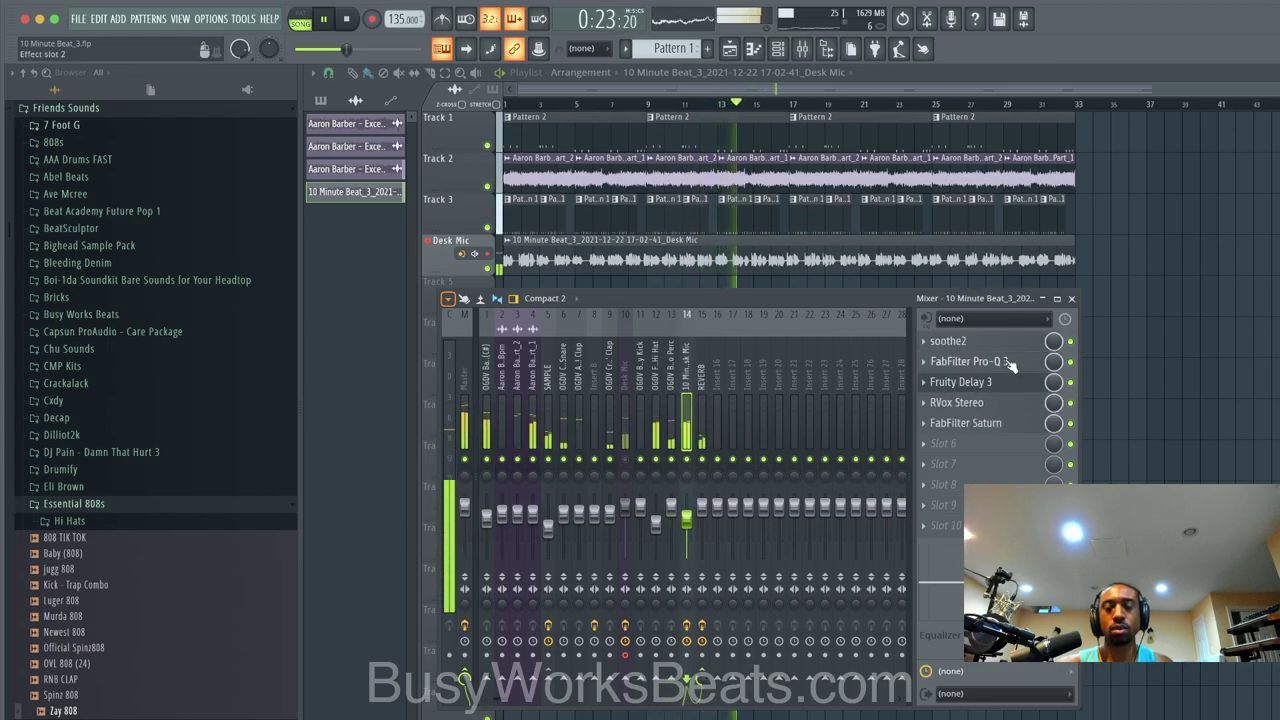
click(948, 341)
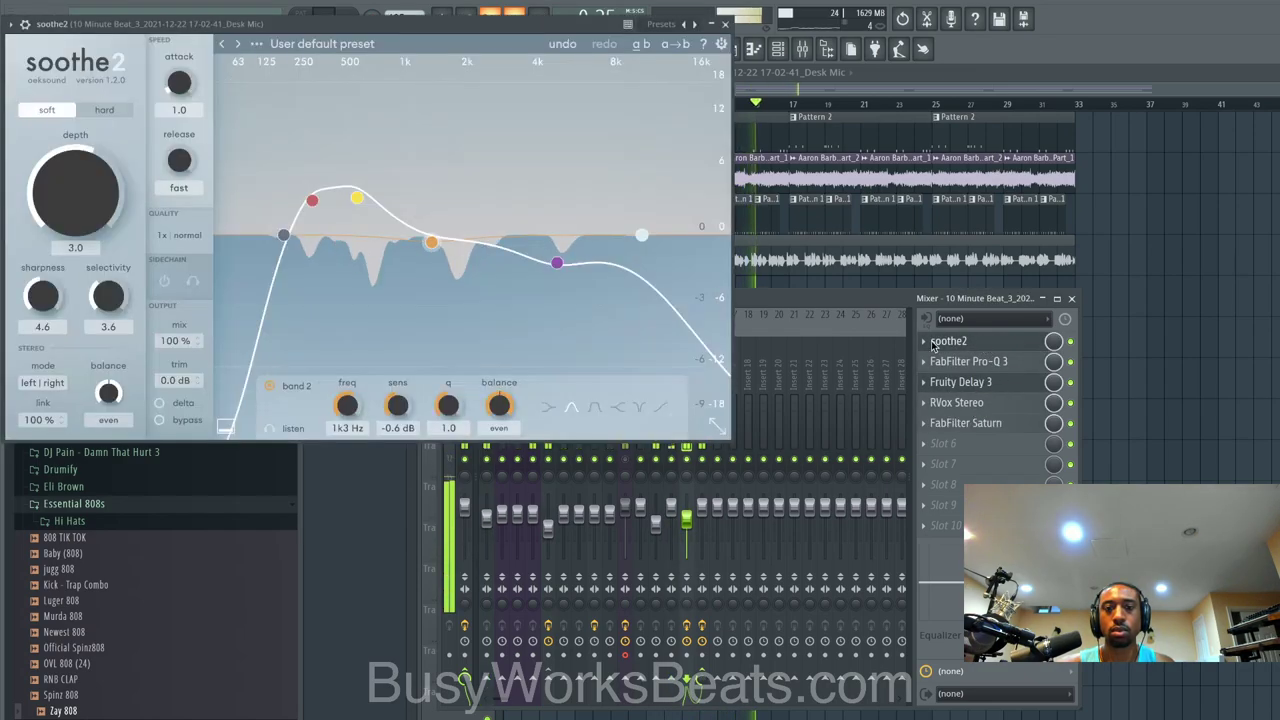
drag(354, 196, 354, 140)
drag(312, 200, 341, 131)
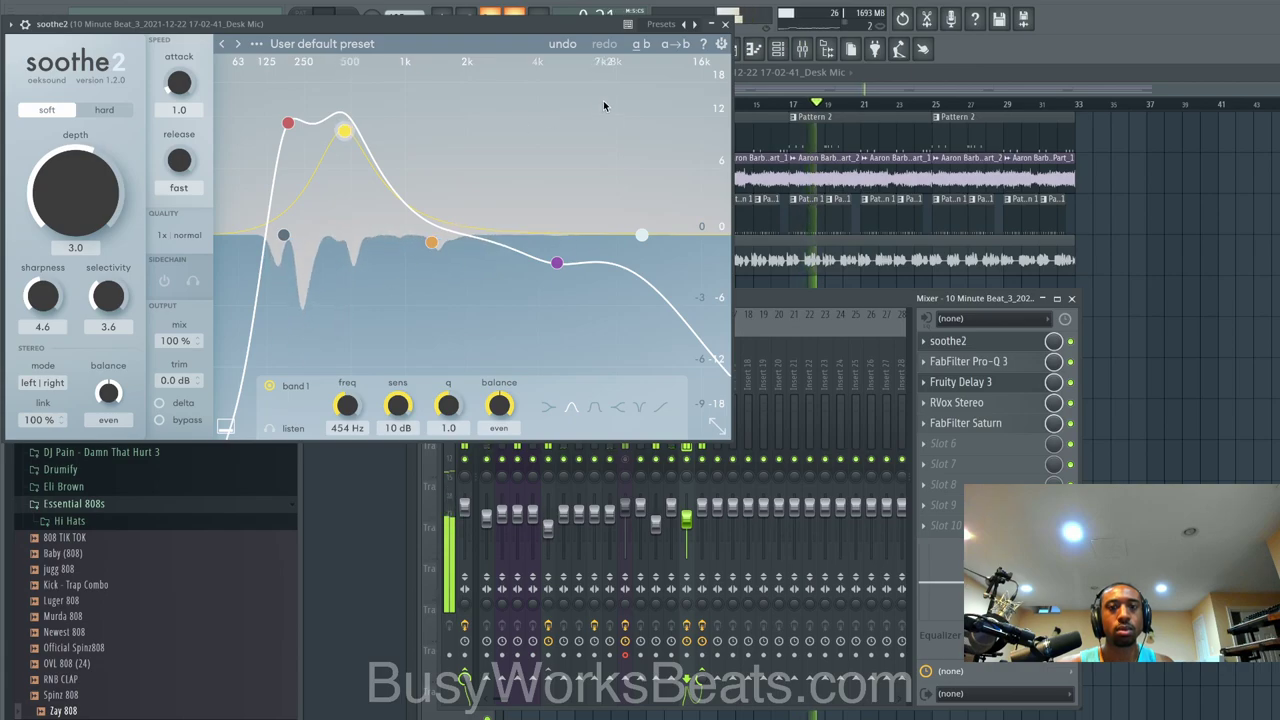
click(725, 23)
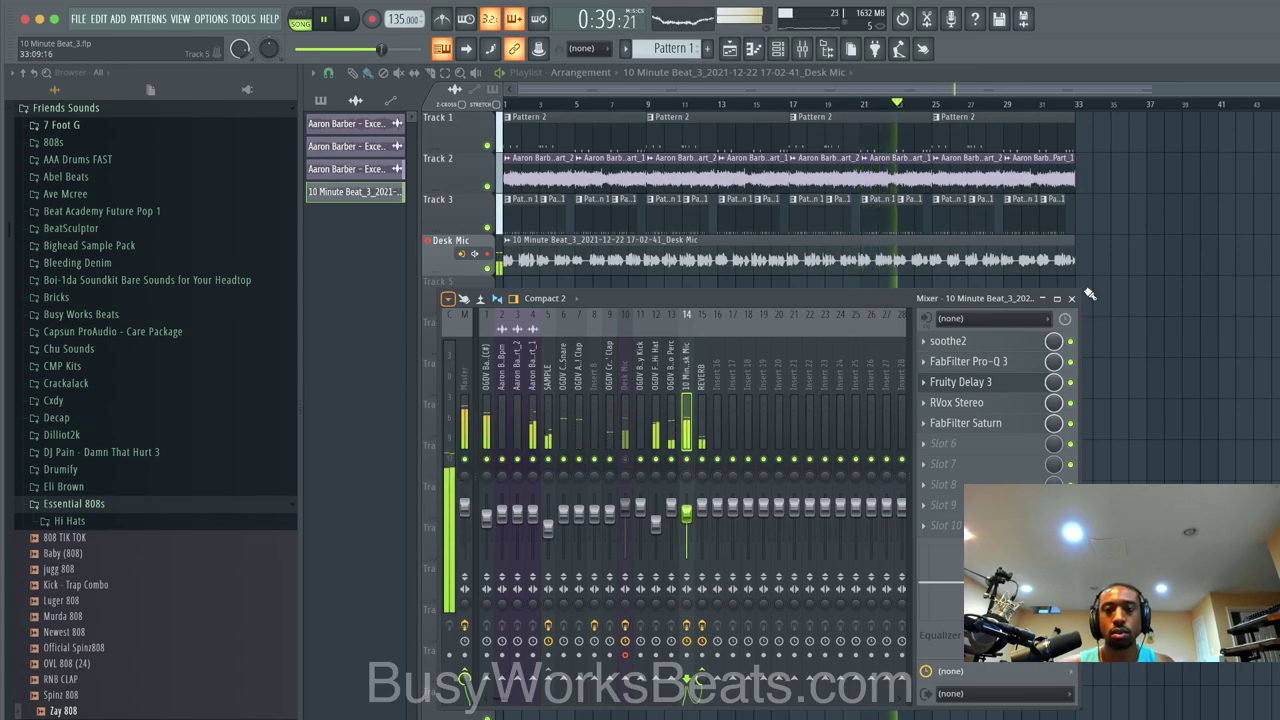
Step: Reduce the Desk Mic clip's formant shift to +40 cents and nudge it back up slightly
click(510, 240)
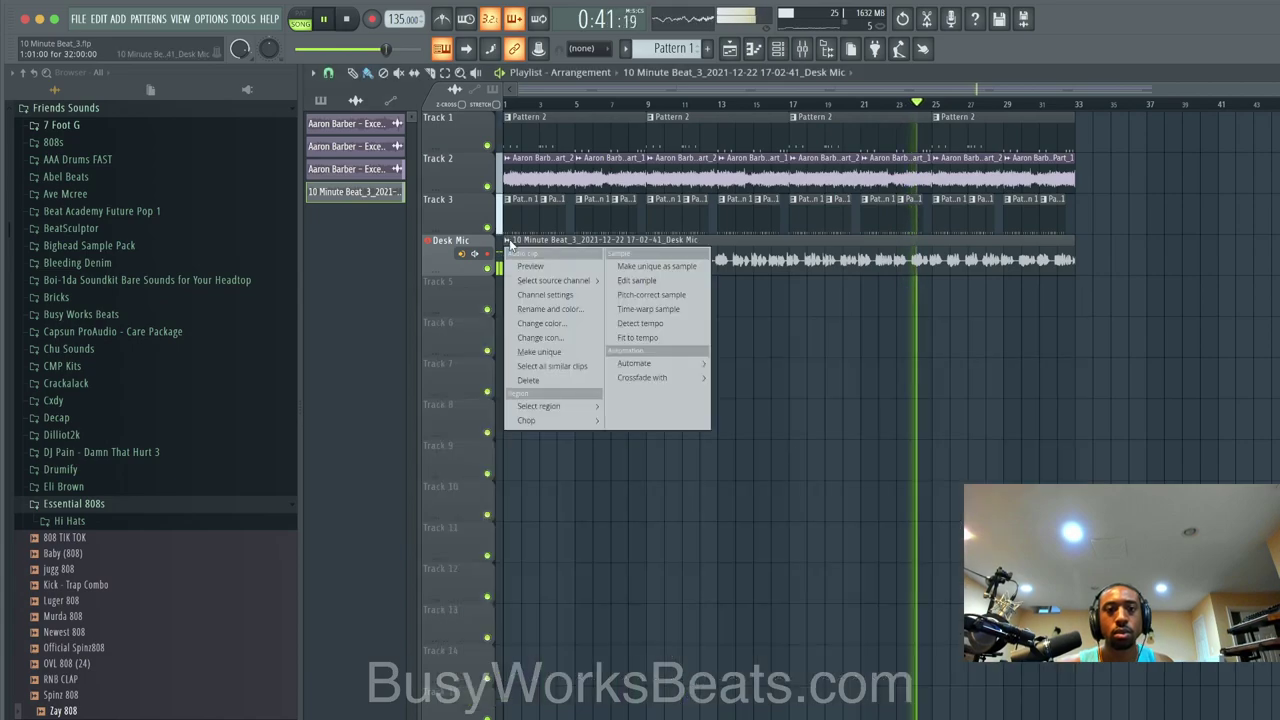
click(535, 293)
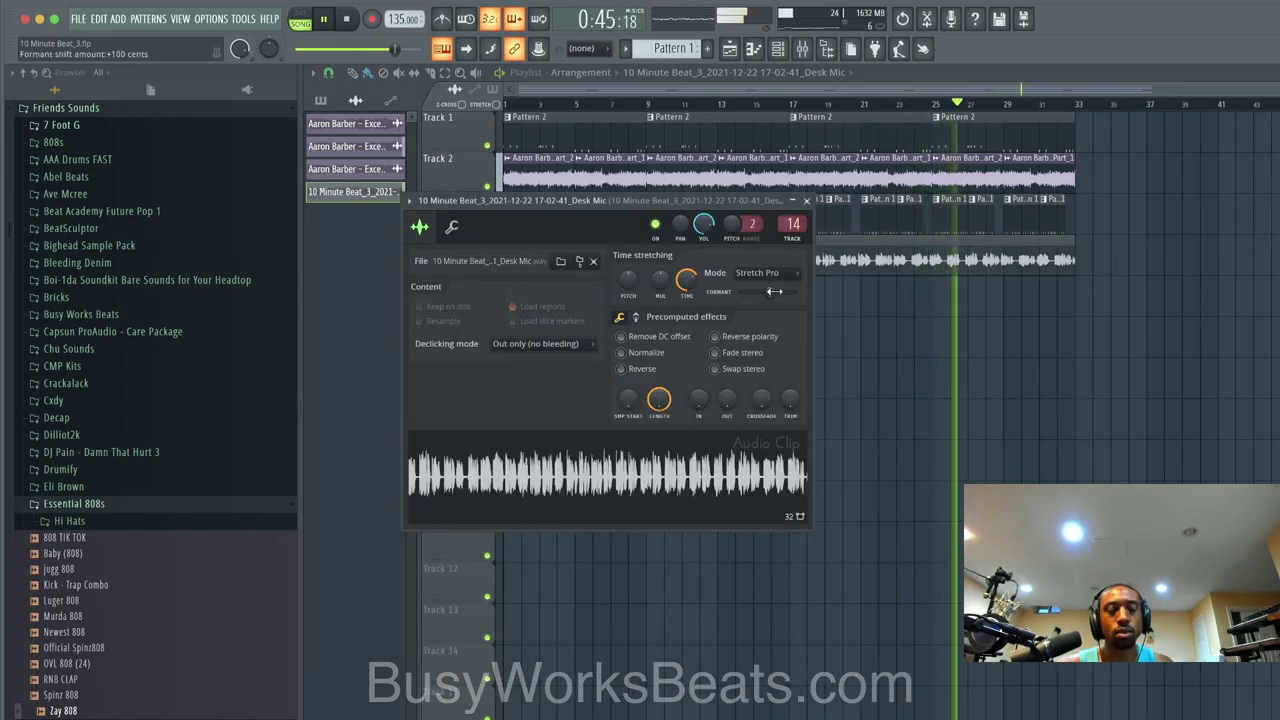
drag(774, 291, 765, 292)
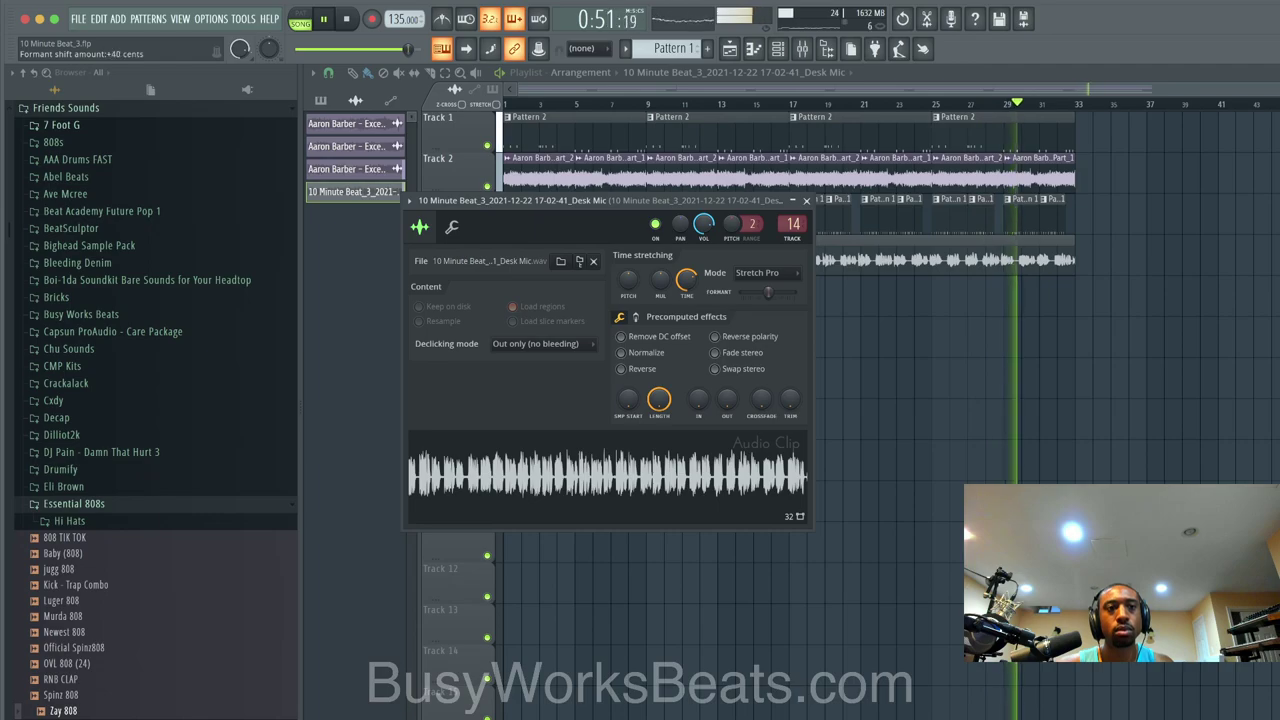
drag(769, 292, 773, 292)
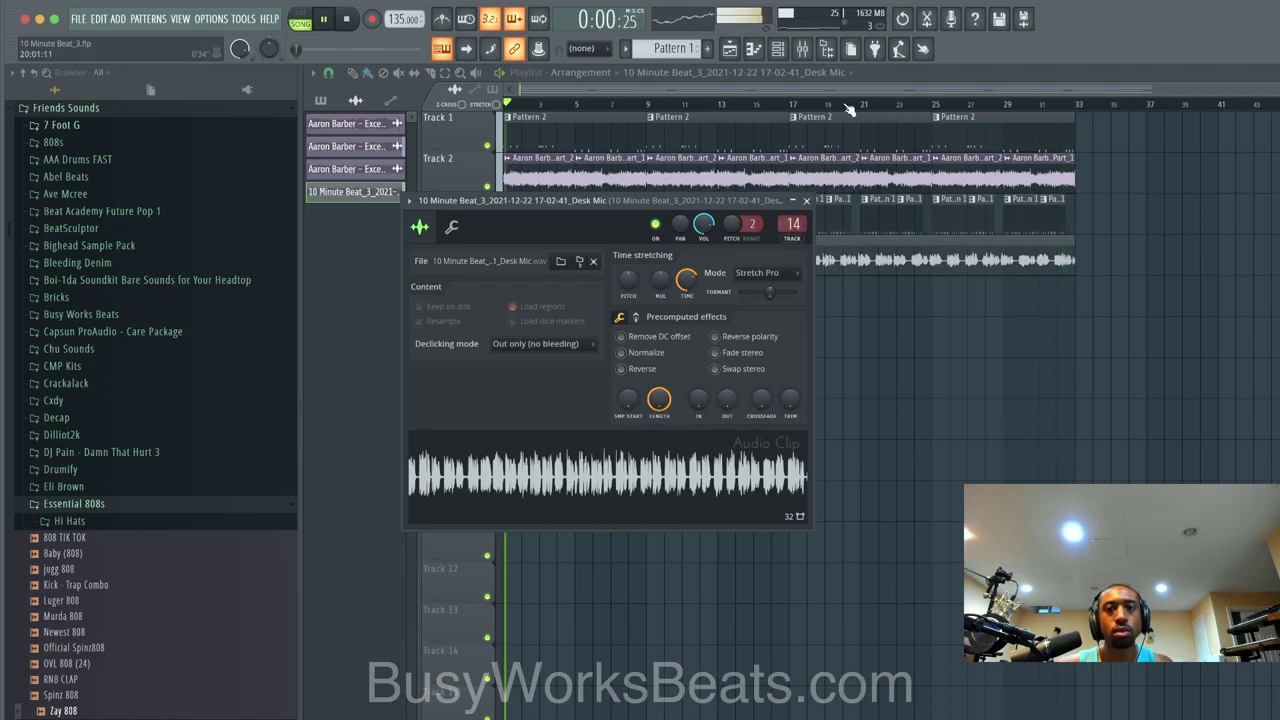
Step: Set the vocal's Fruity Delay 3 output wet to 9.8% and reorder its effects as Pro-Q 3, soothe2, Saturn, RVox, Fruity Delay 3
click(802, 50)
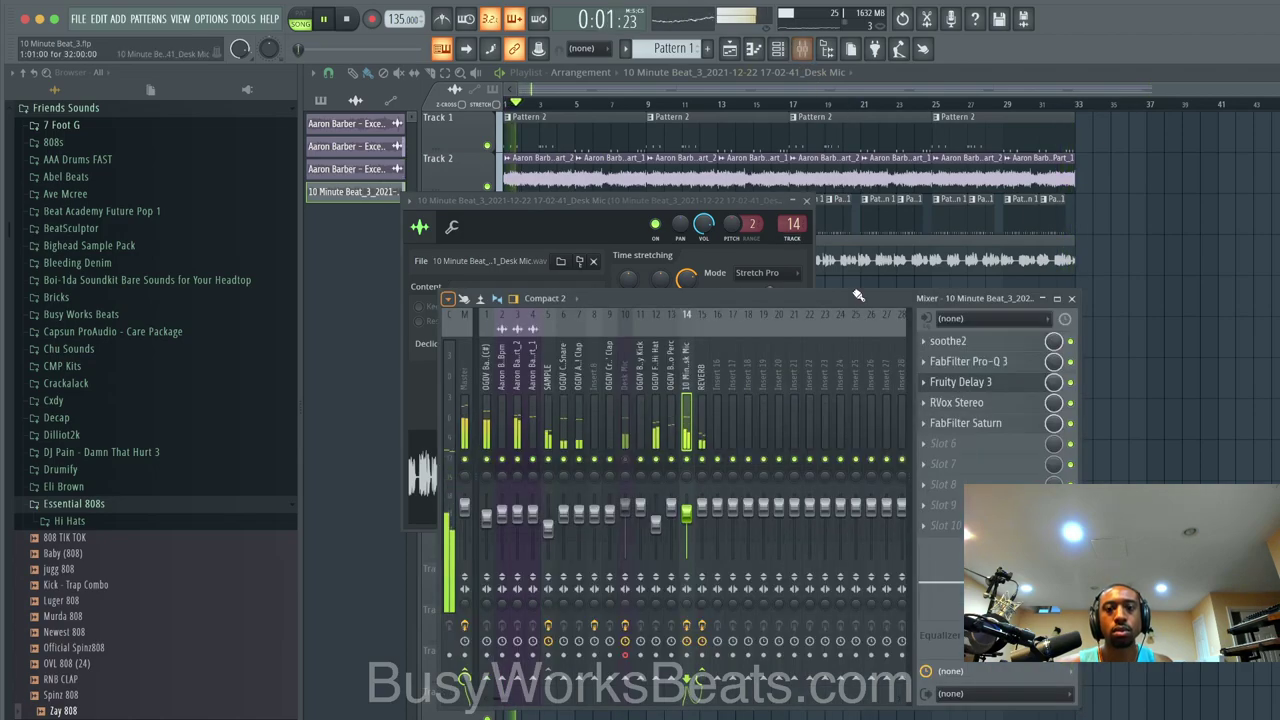
click(963, 382)
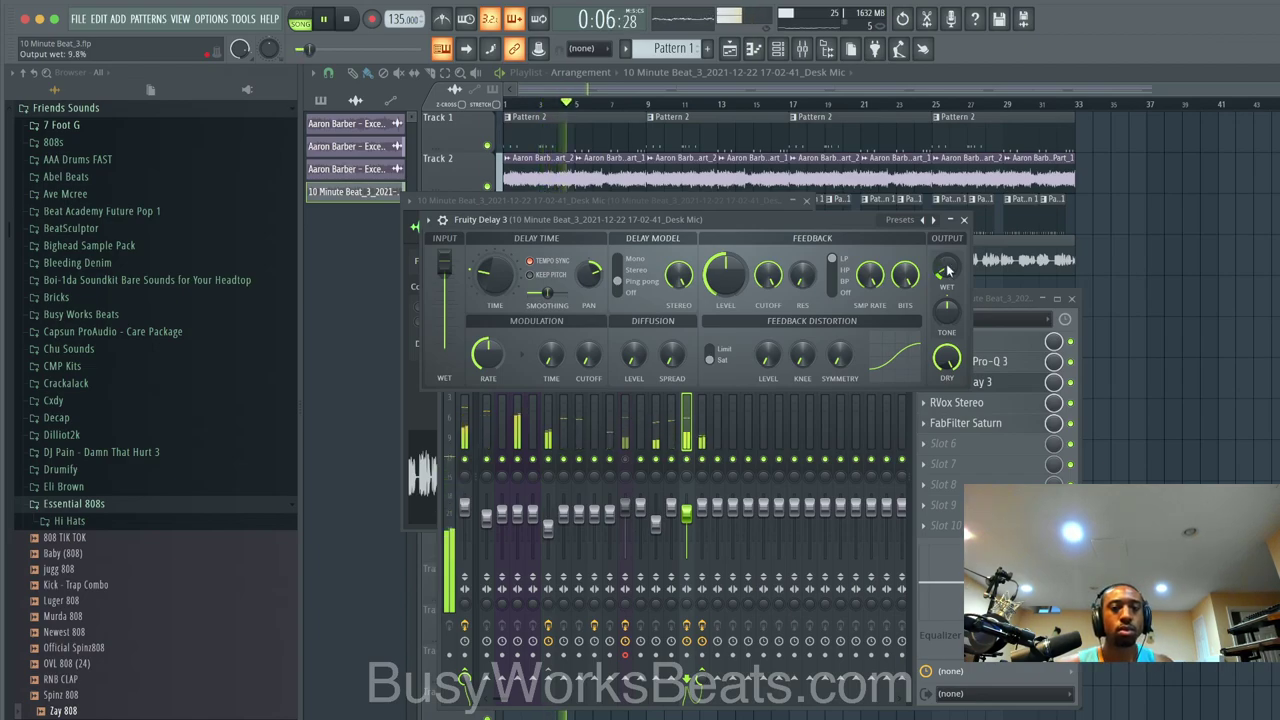
drag(1013, 383, 1013, 428)
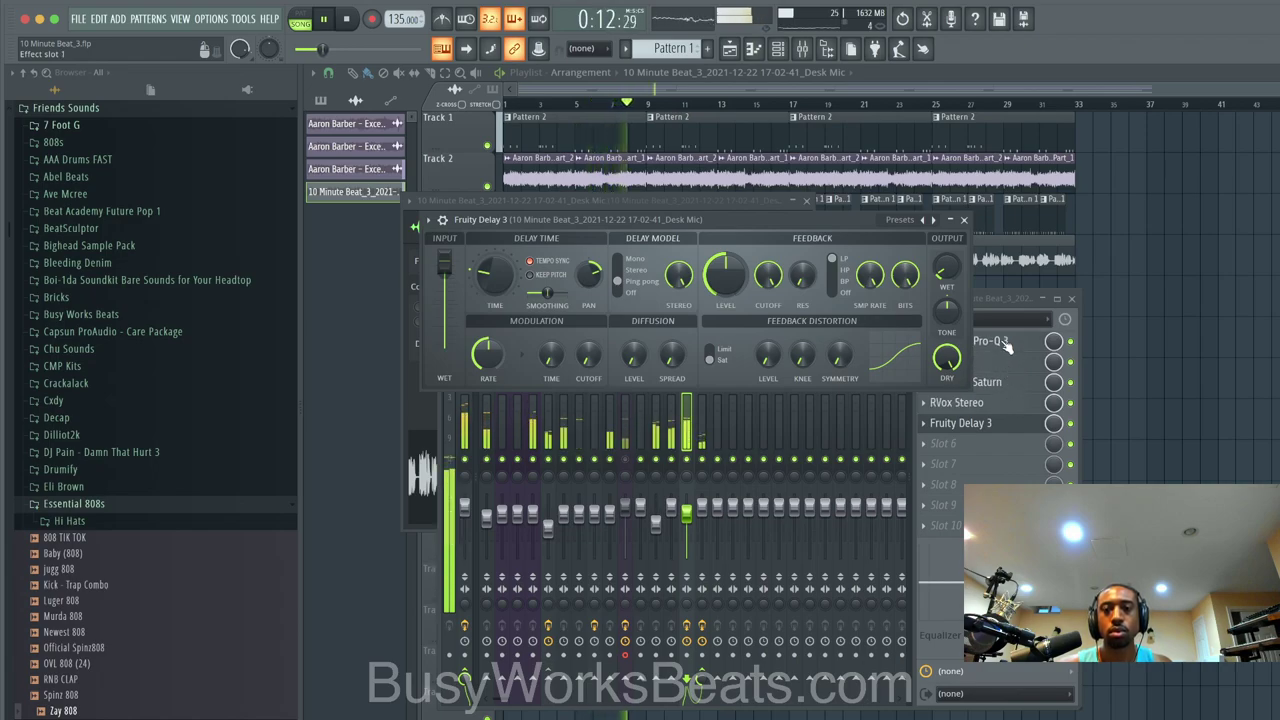
click(963, 219)
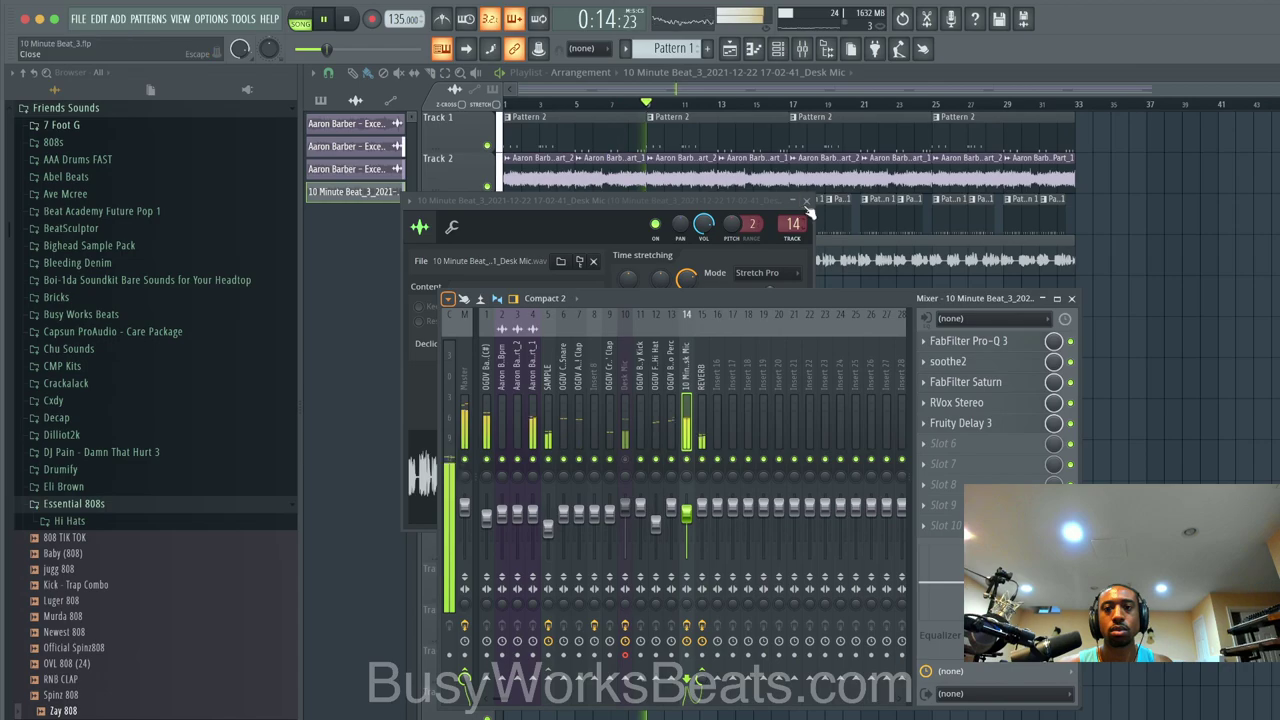
click(806, 202)
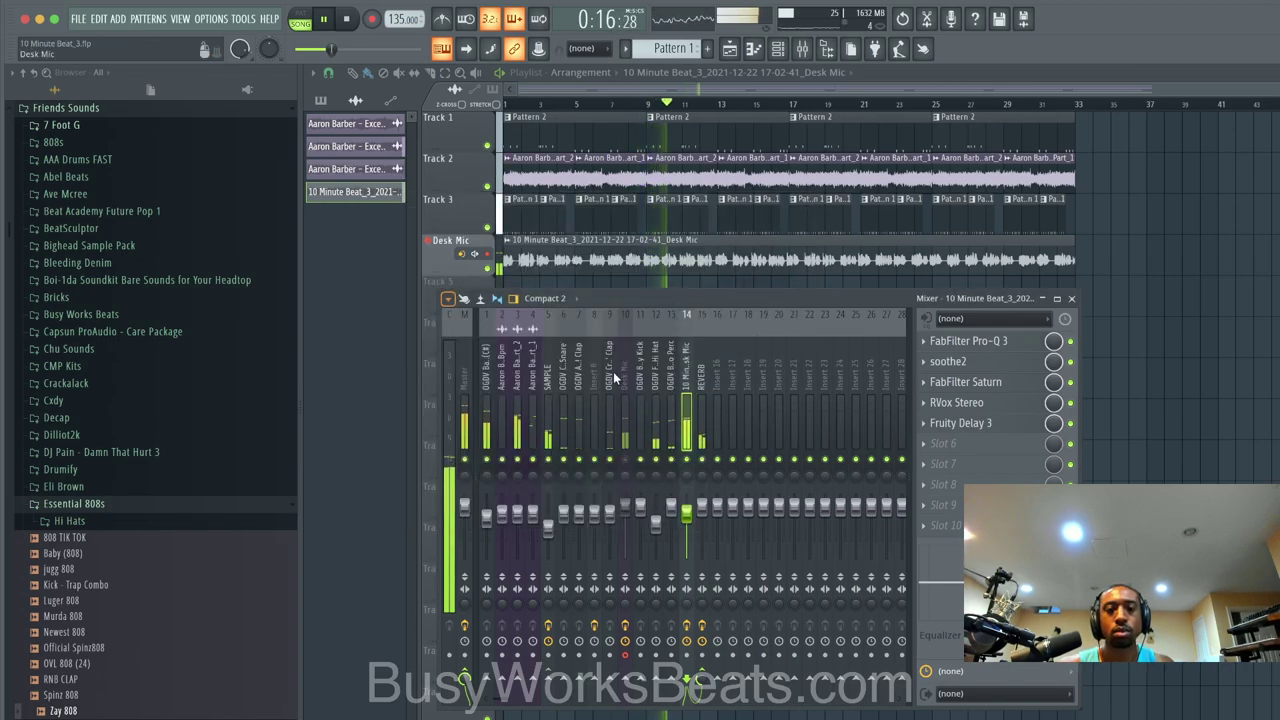
Step: Raise the SAMPLE track's Pro-Q 3 high cut to about 2156 Hz and set the track's volume to 57%
click(464, 390)
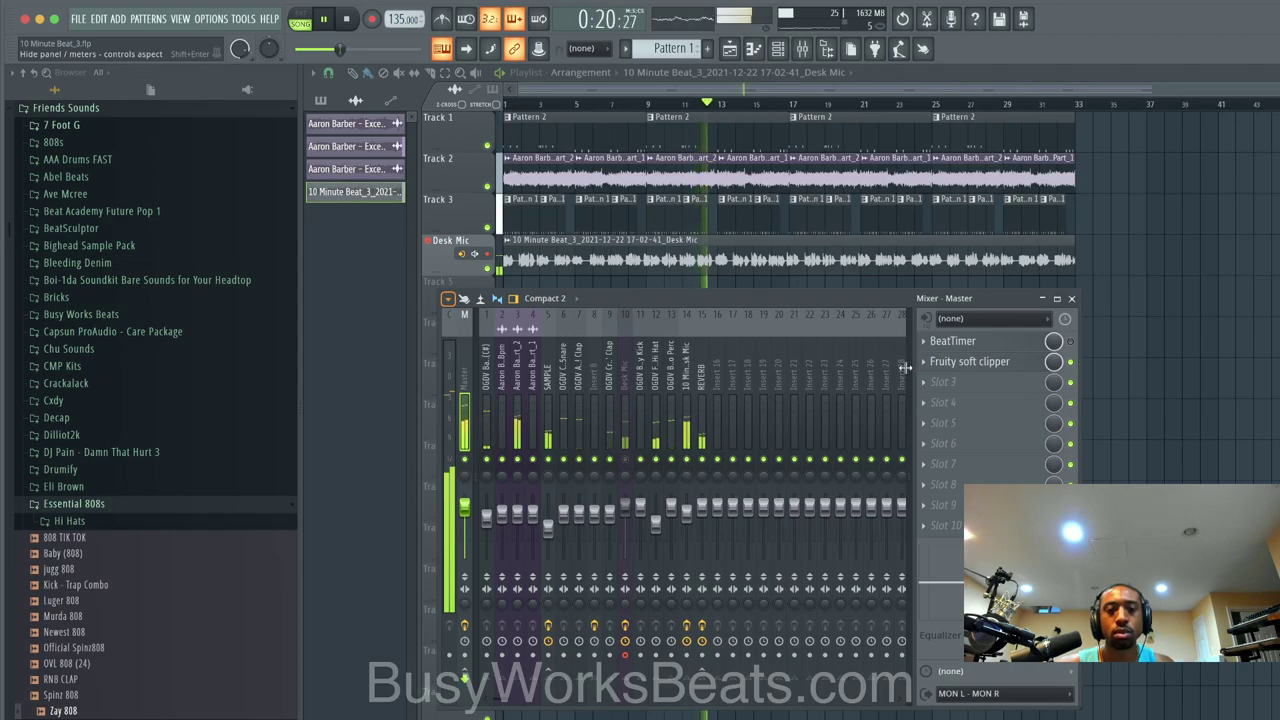
click(548, 420)
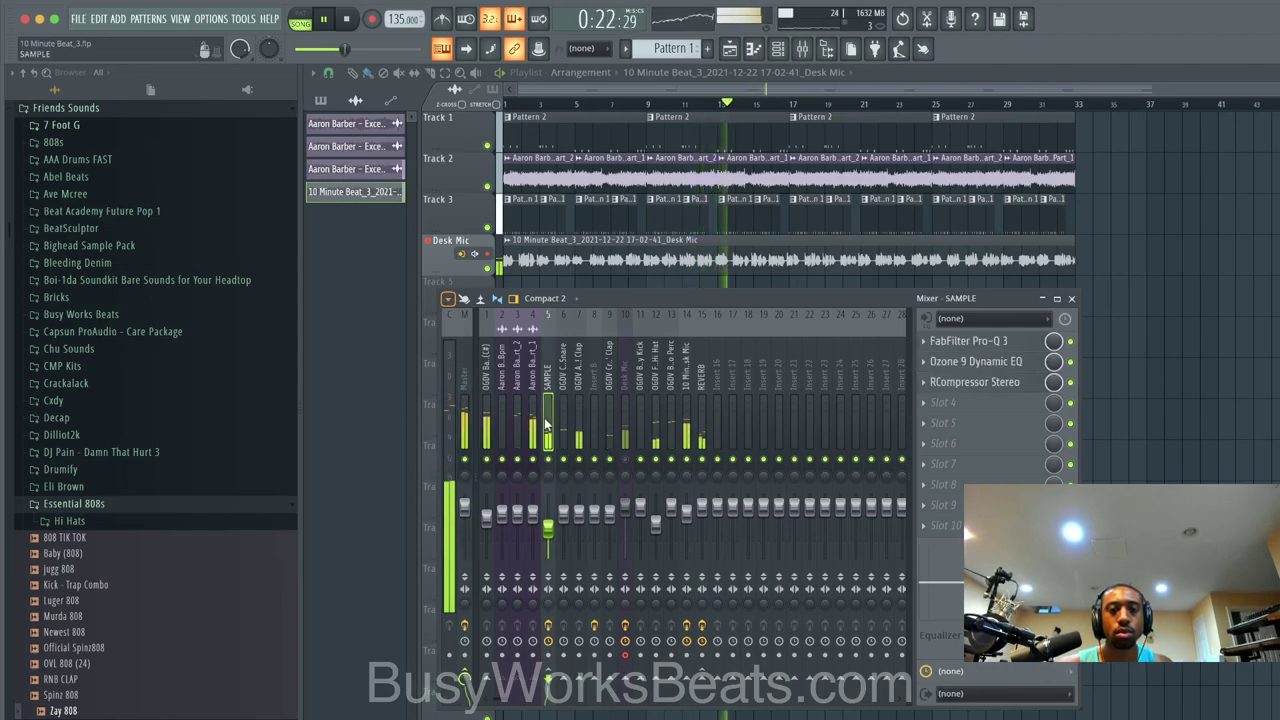
click(1001, 345)
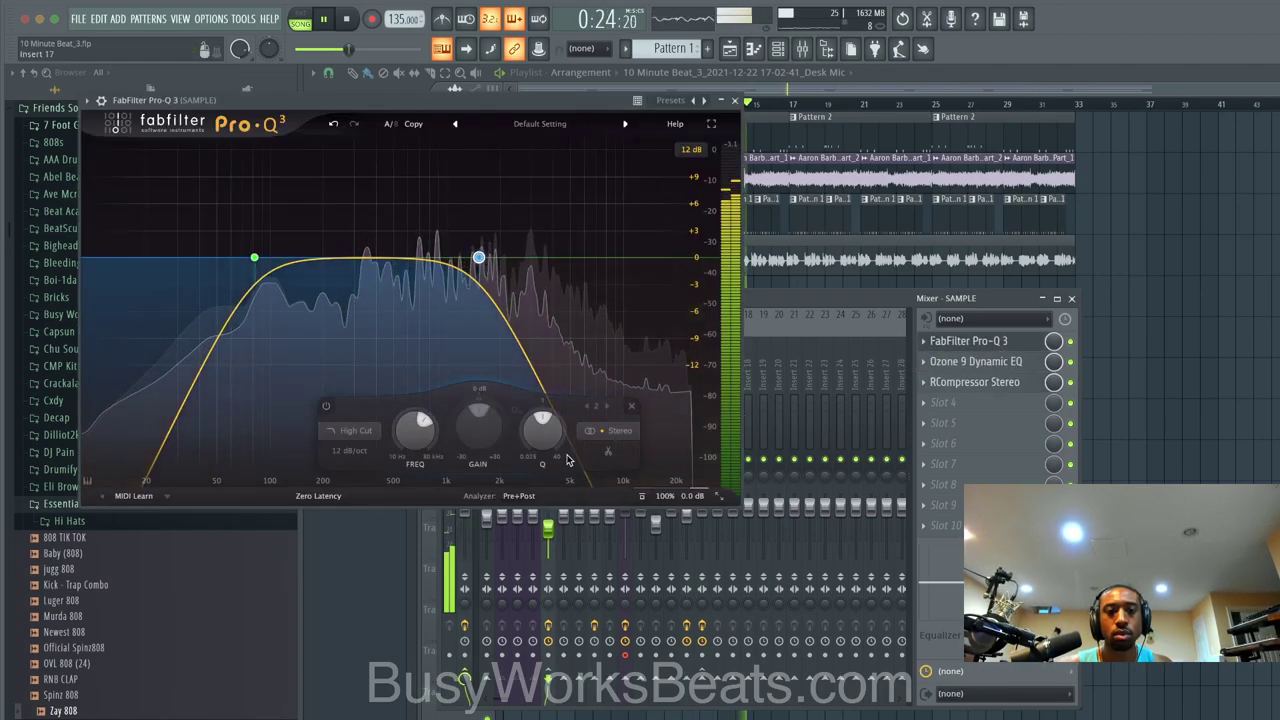
mouse_move(420, 428)
drag(420, 428, 430, 400)
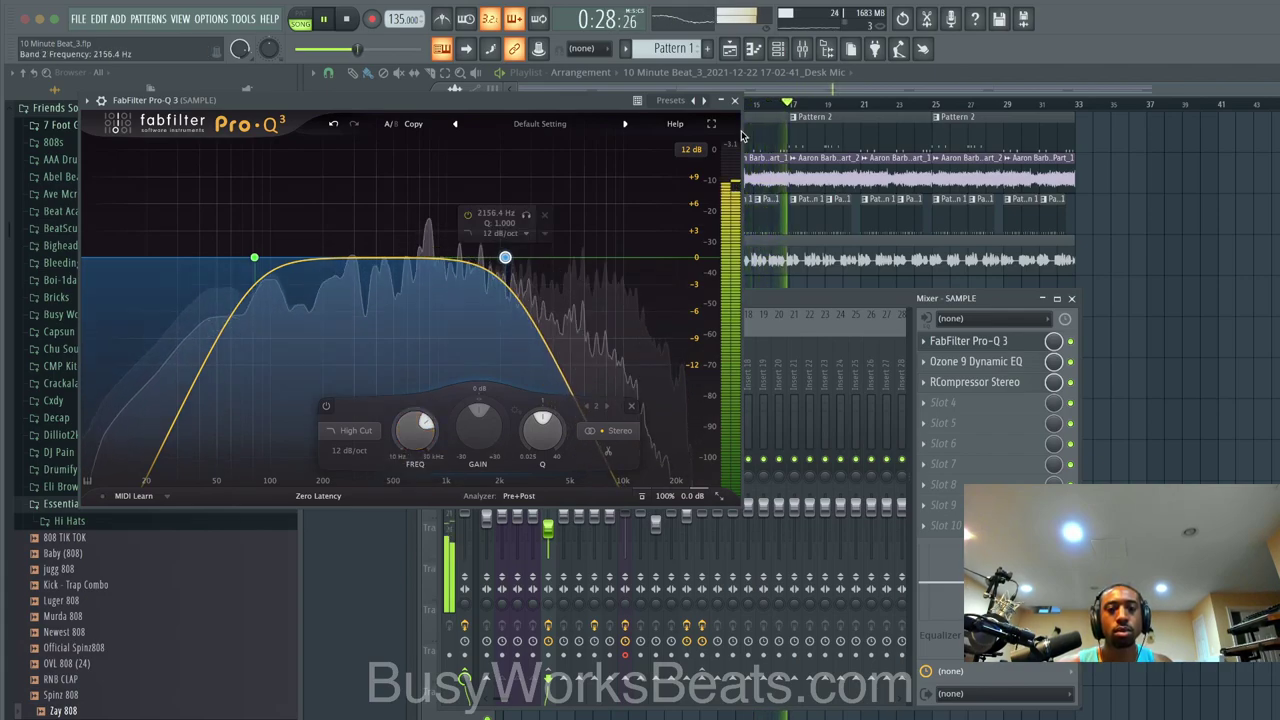
click(735, 100)
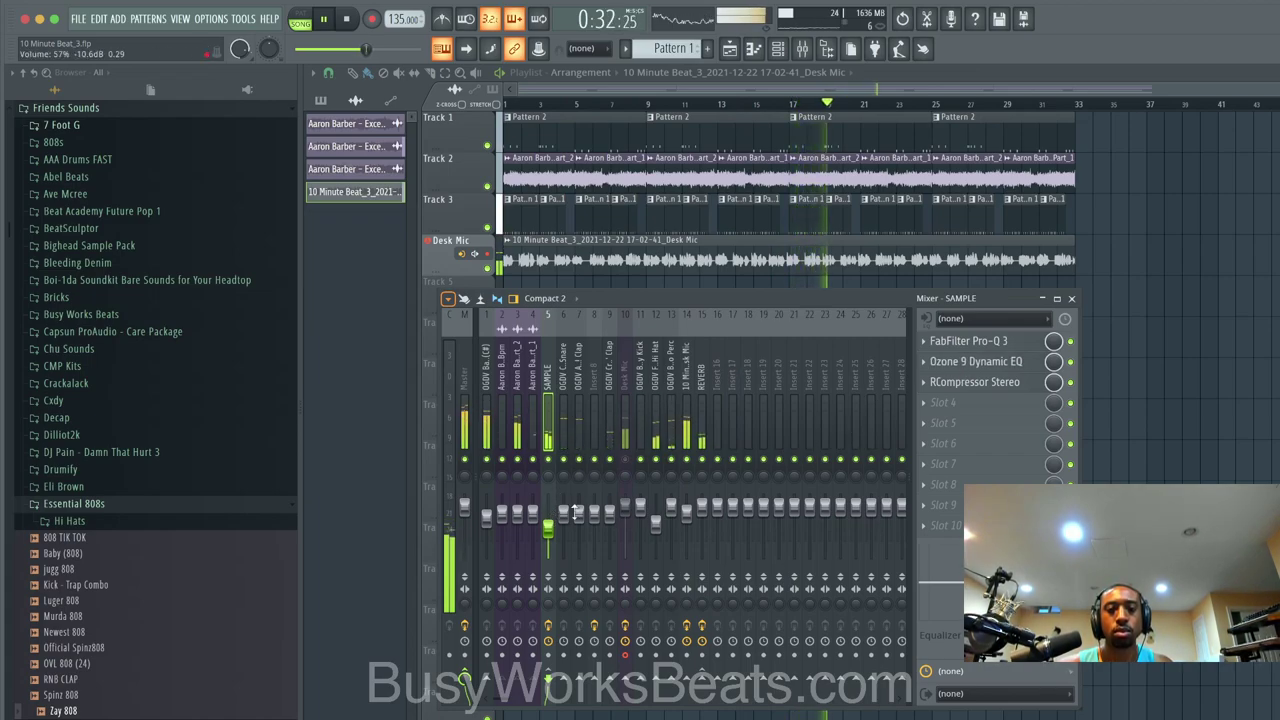
Step: Load TR5 Saturator X on the Master track and move it ahead of BeatTimer and Fruity soft clipper
click(470, 402)
click(989, 379)
mouse_move(990, 401)
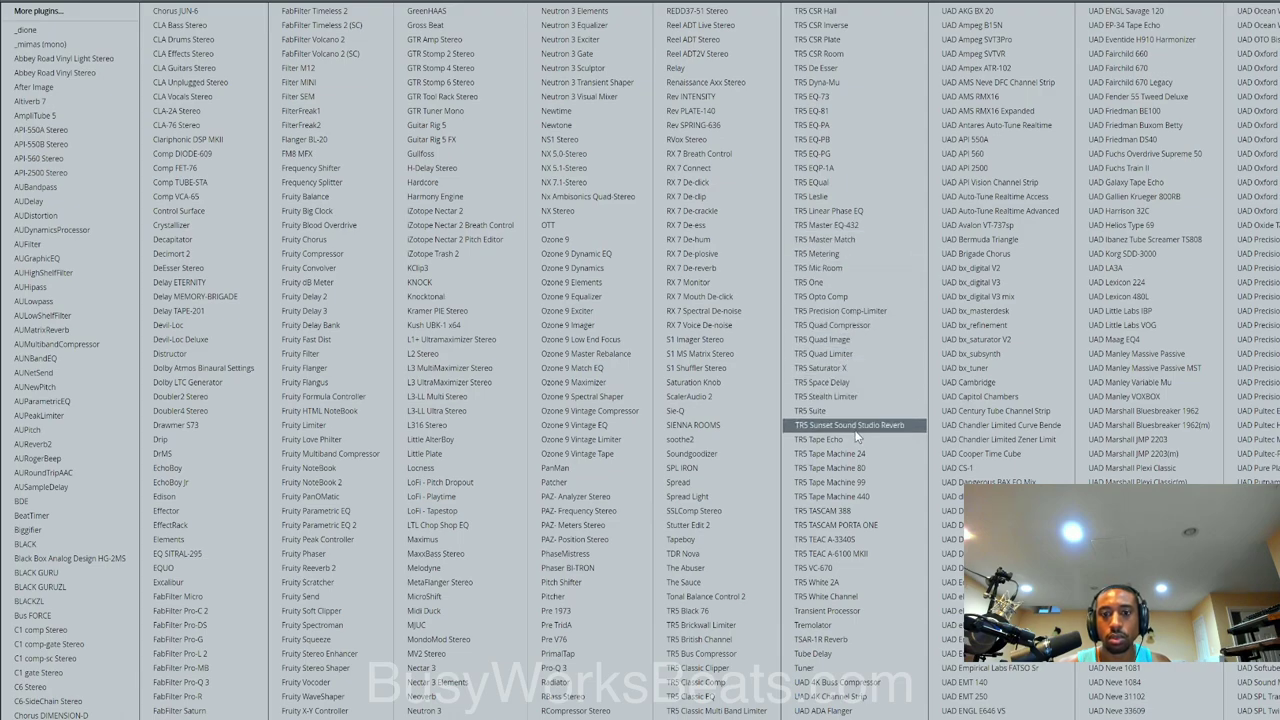
click(852, 367)
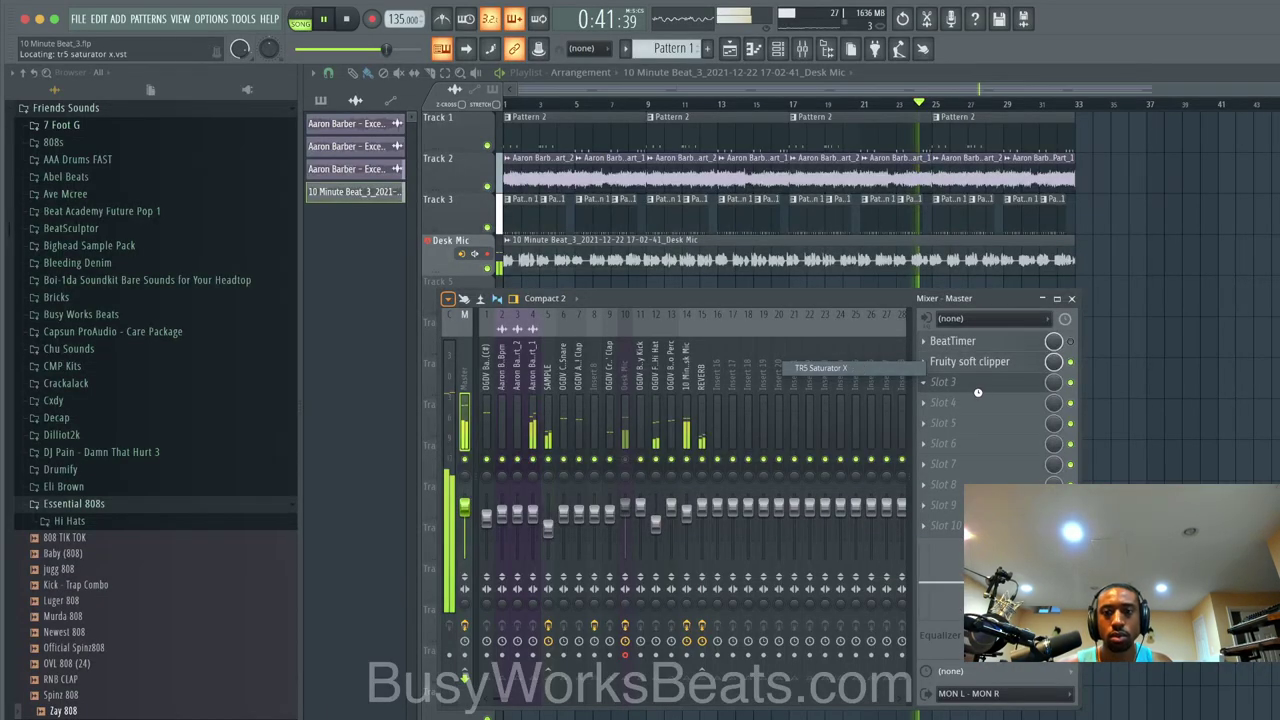
drag(994, 381, 990, 341)
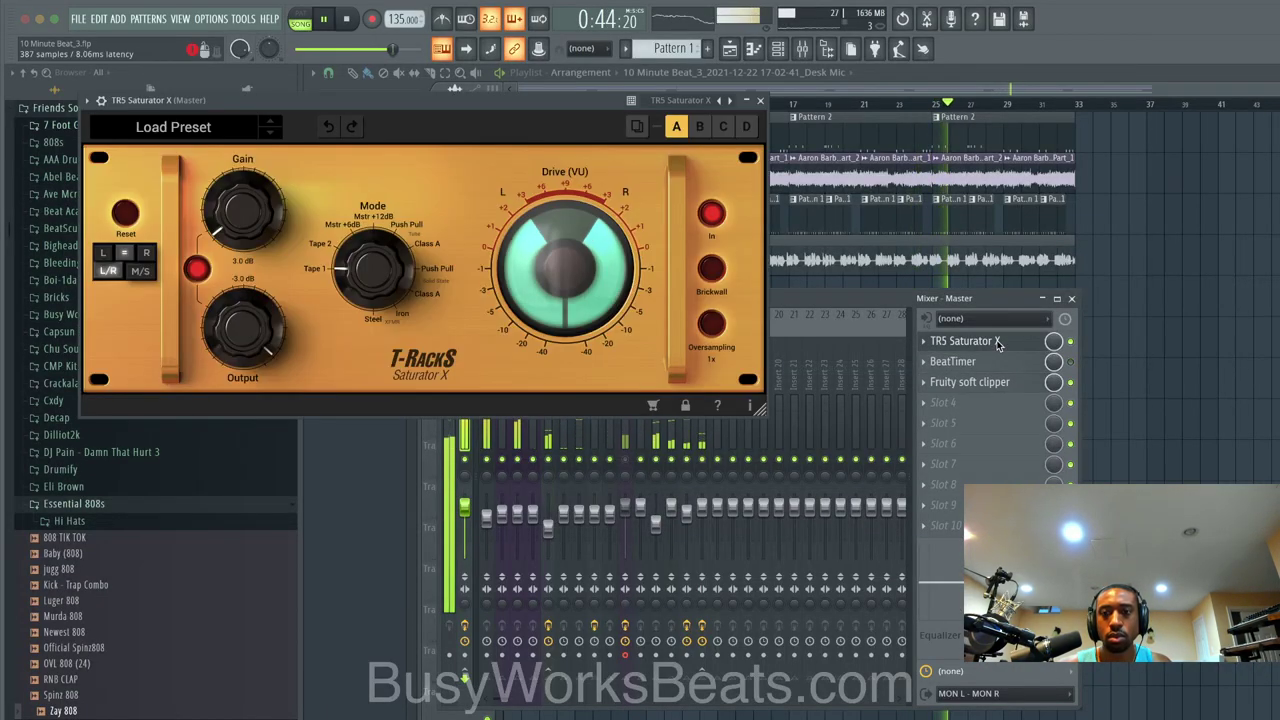
Step: Set the Master's TR5 Saturator X to Mstr +6dB mode with about 3.1 dB gain and about -3.1 dB linked output
drag(293, 275, 260, 222)
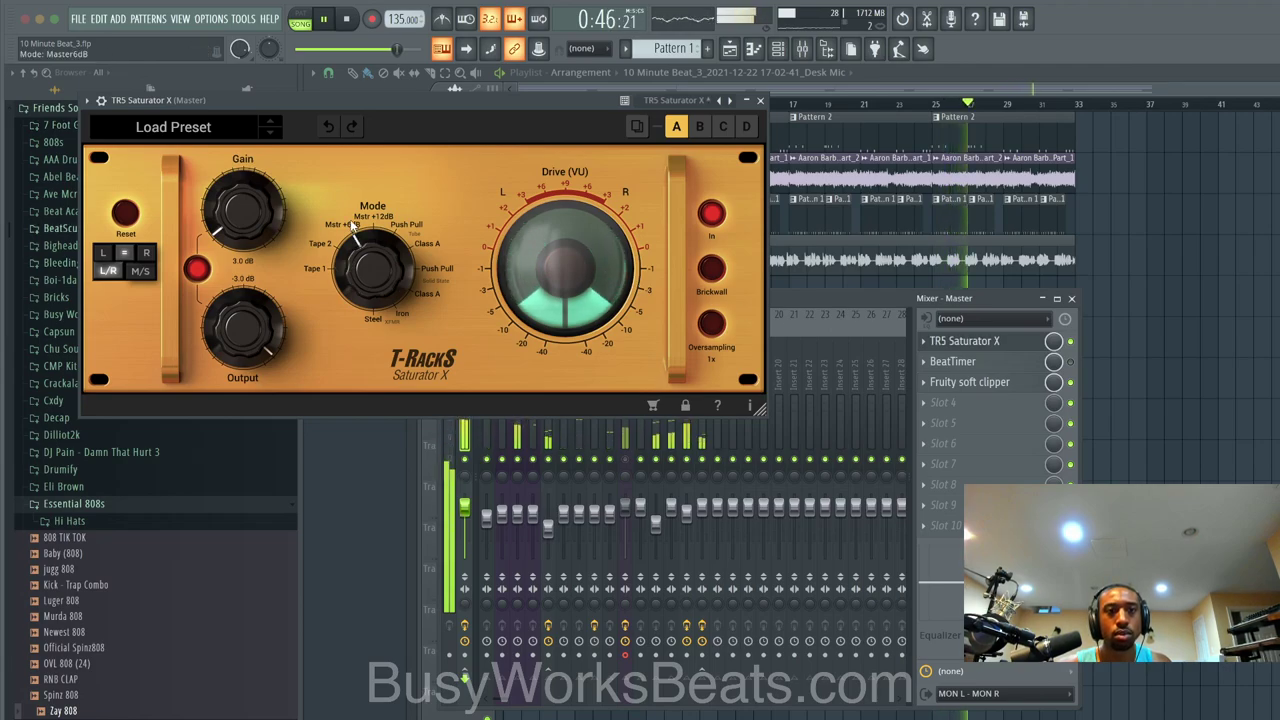
drag(252, 314, 251, 346)
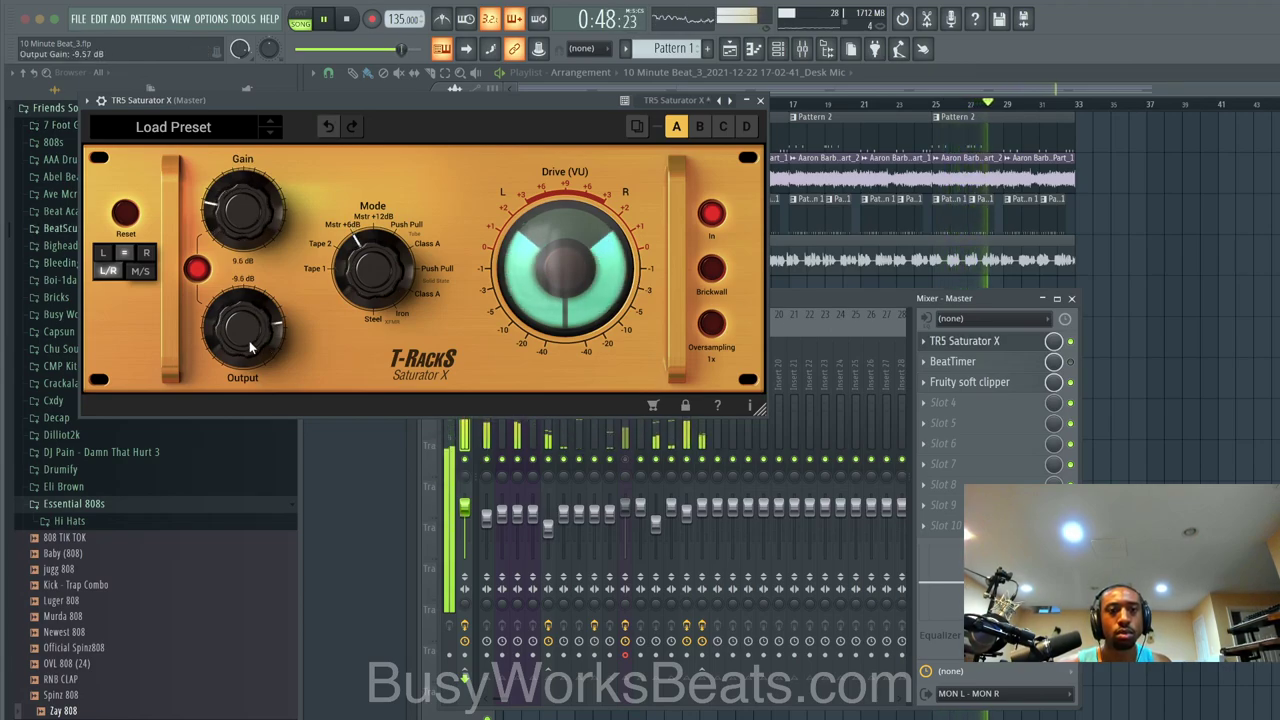
click(759, 101)
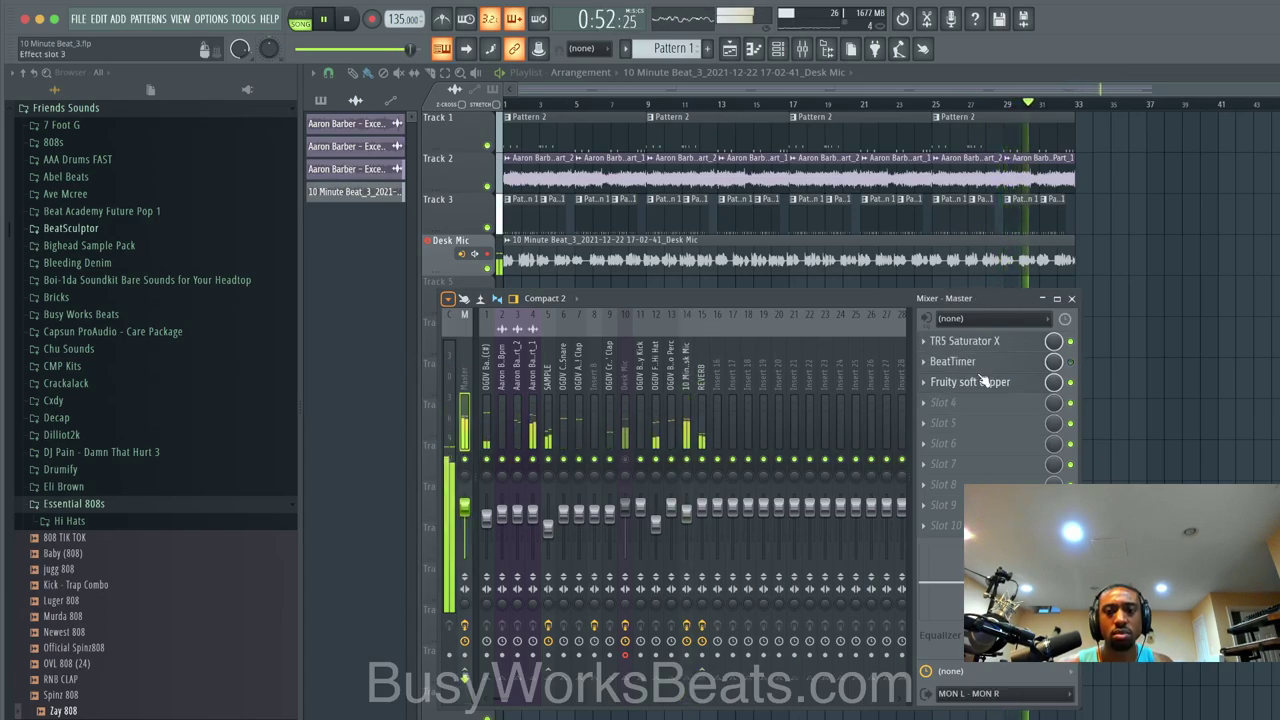
click(981, 346)
drag(251, 246, 251, 260)
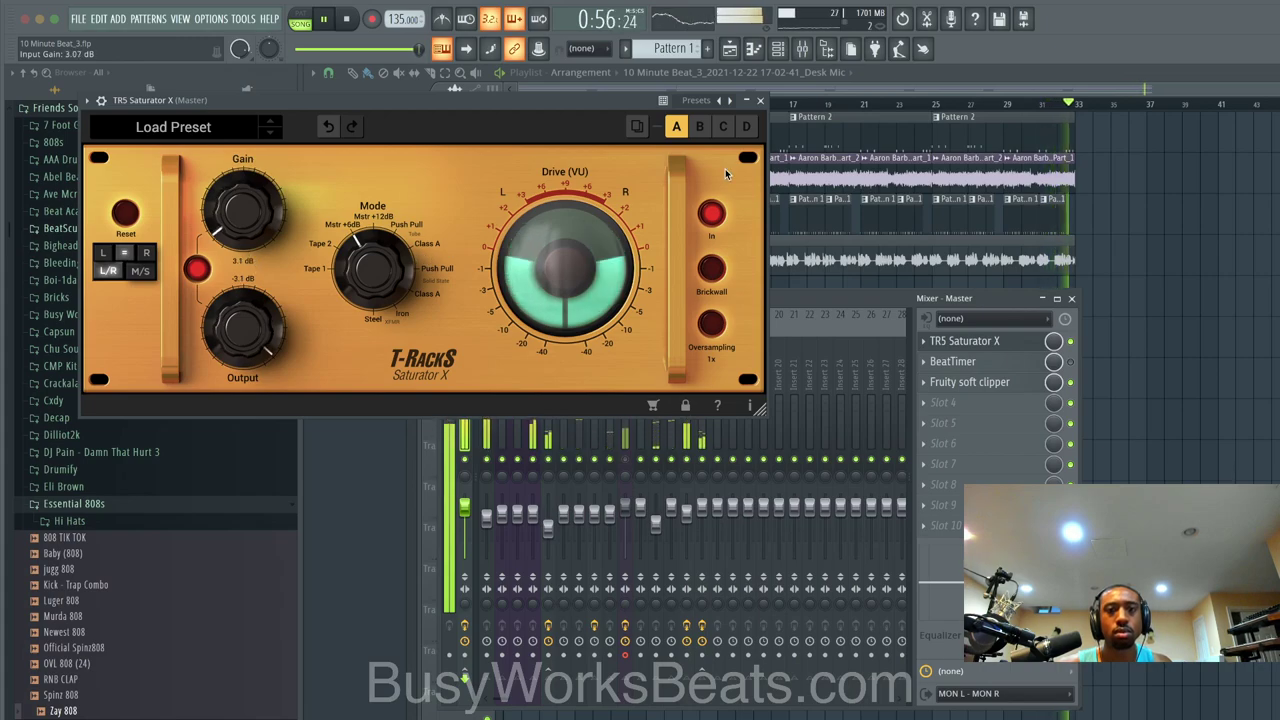
click(760, 101)
Step: Lower the Desk Mic track to 0% and add NS1 Stereo first in the recorded vocal's effect chain, with suppression at about 46
drag(638, 506, 625, 557)
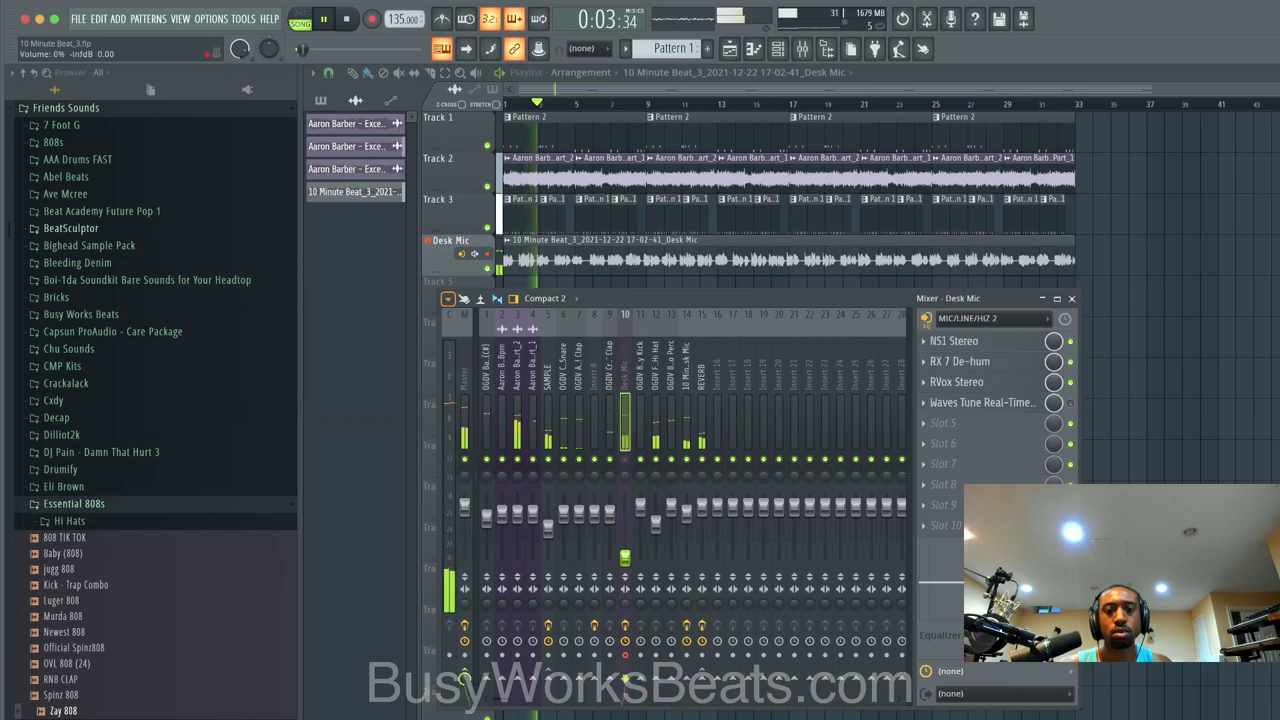
click(687, 386)
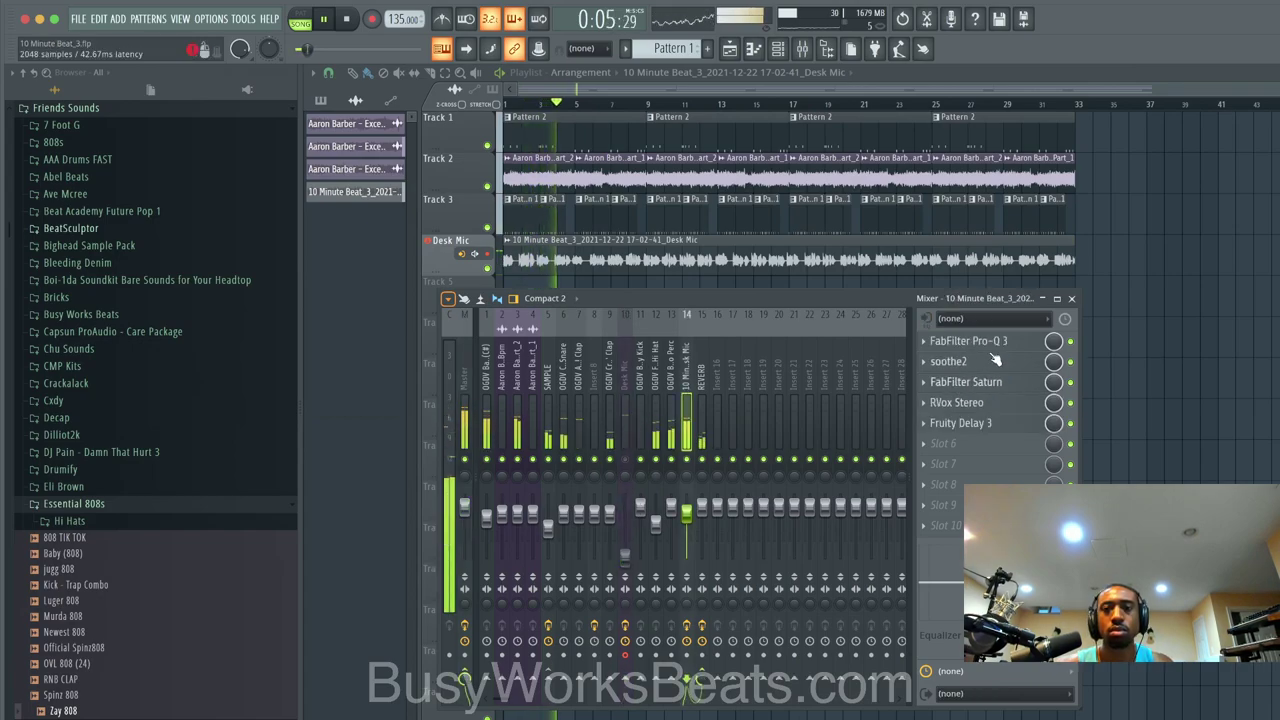
click(963, 450)
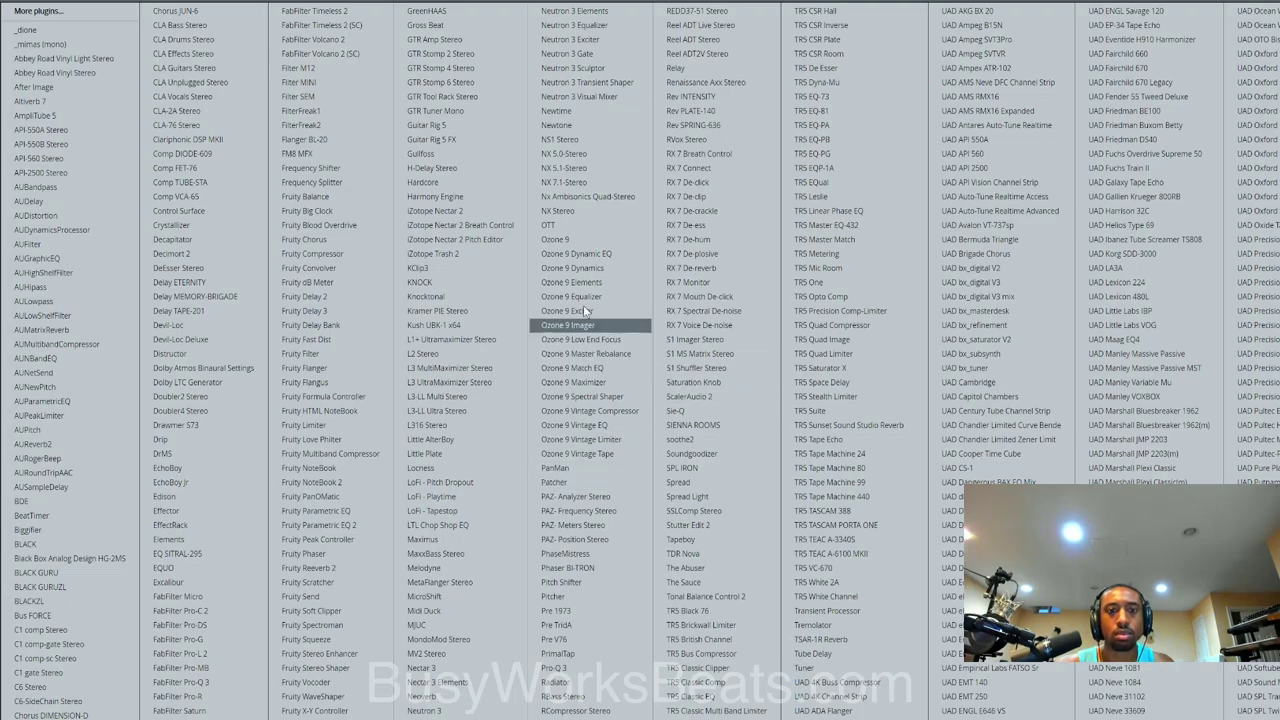
click(570, 139)
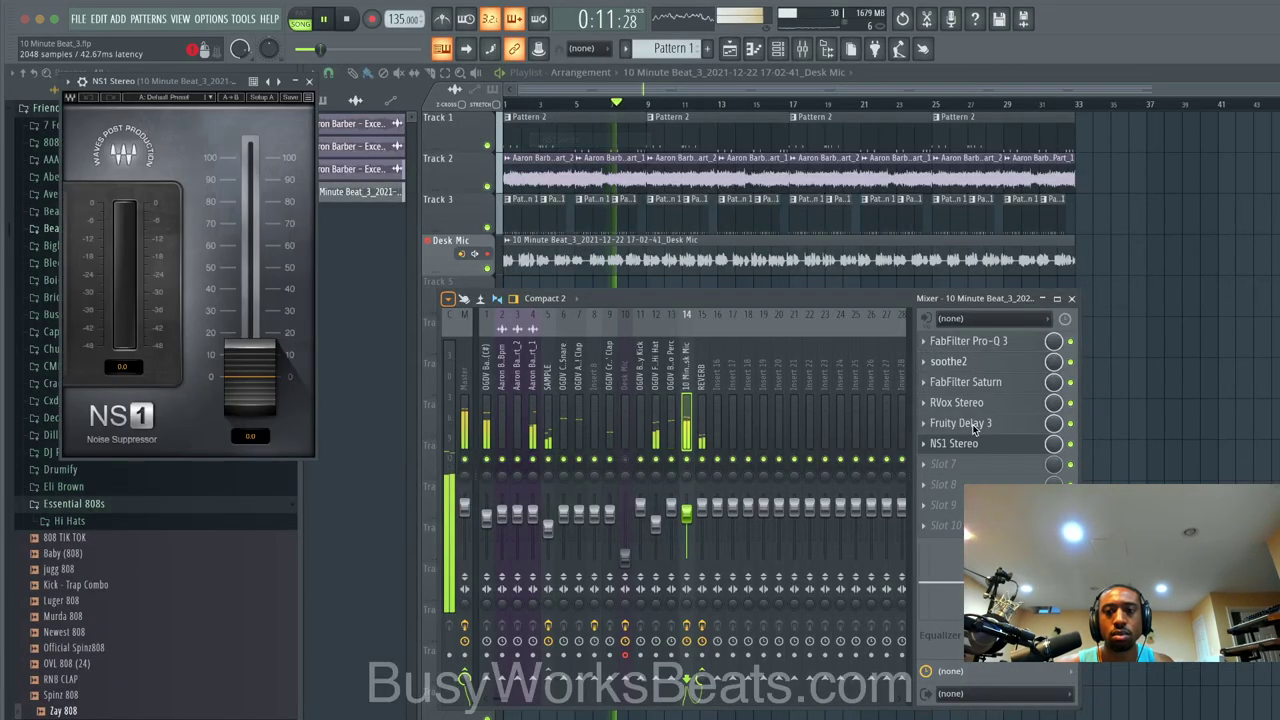
drag(968, 446, 968, 345)
drag(268, 393, 268, 293)
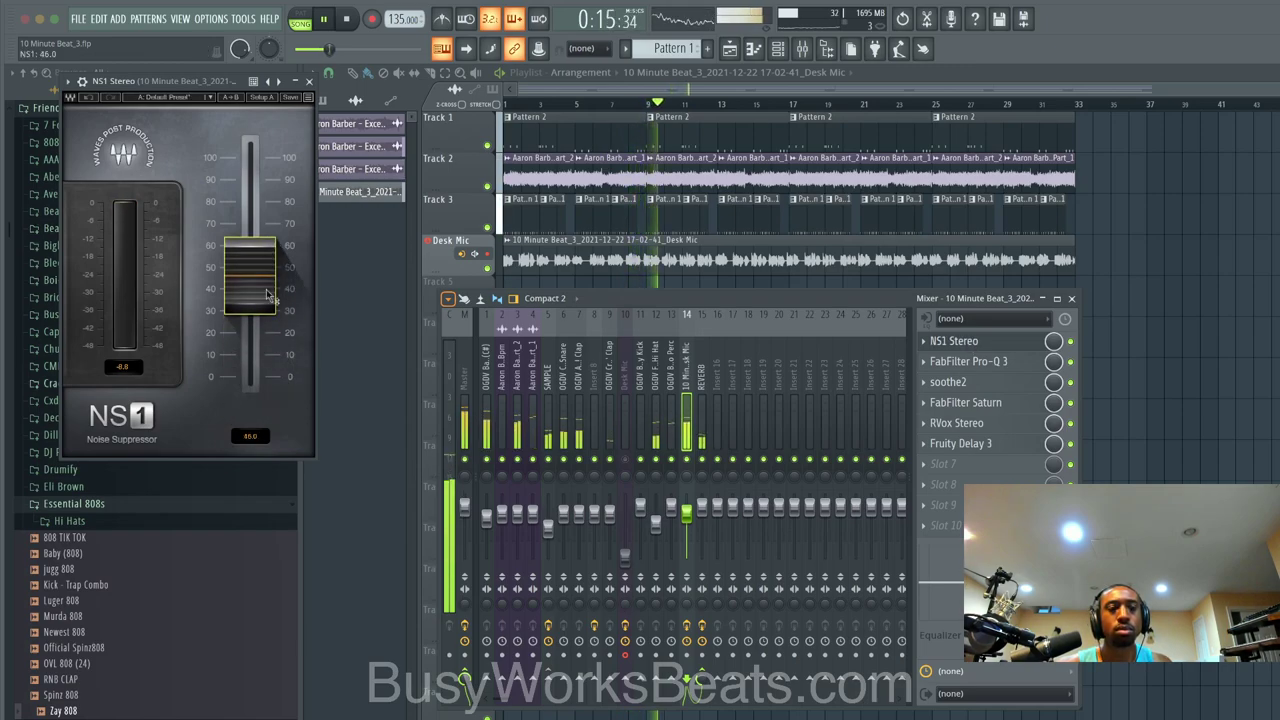
click(311, 79)
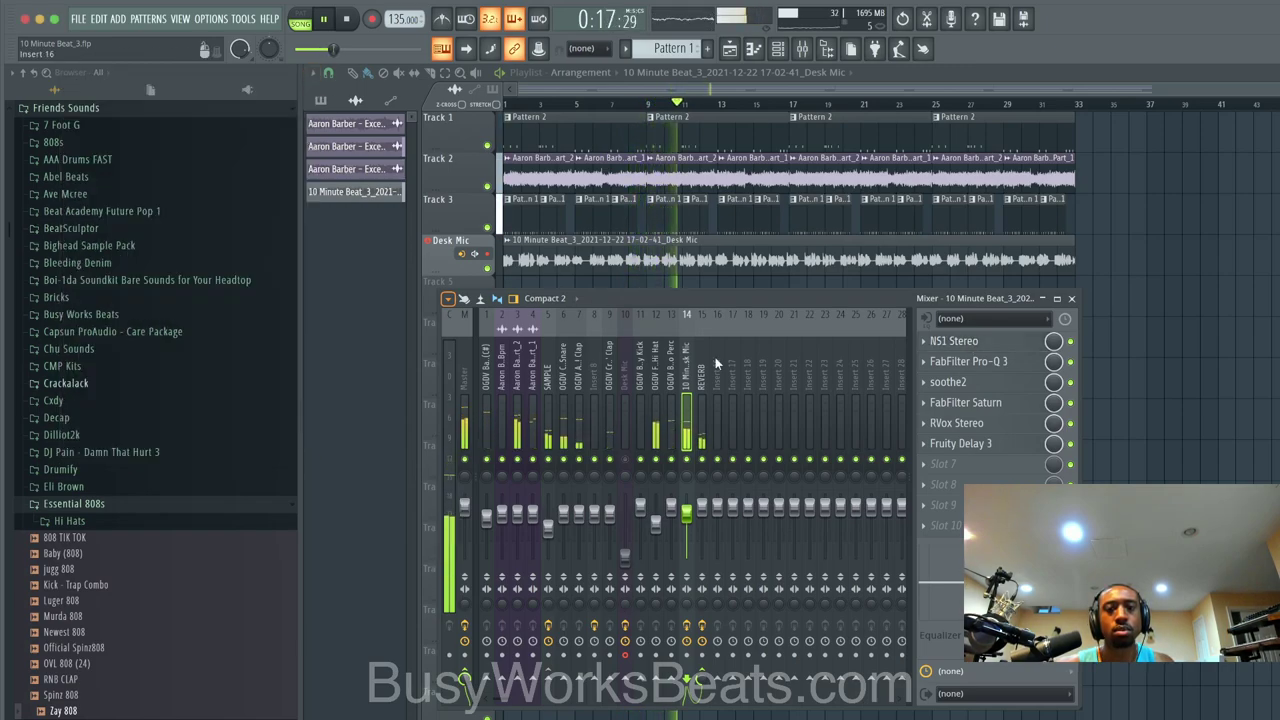
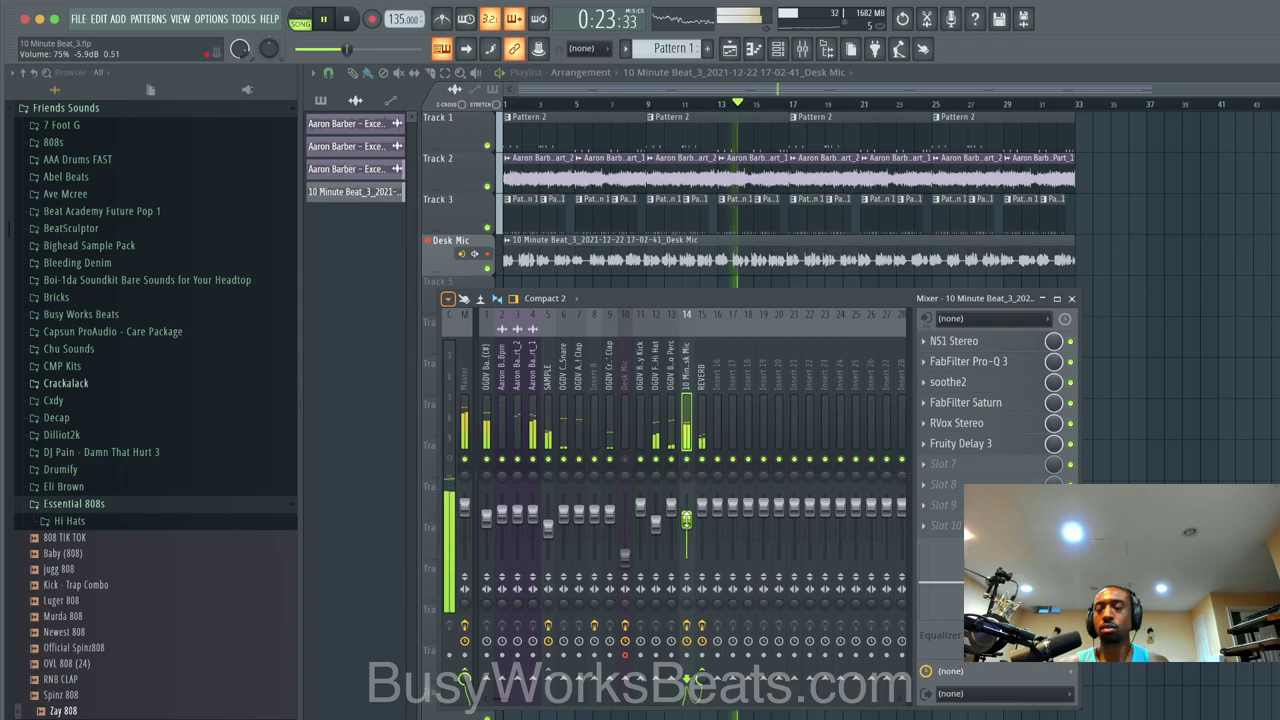
Step: In the vocal's Pro-Q 3, place a bell at about 1966 Hz with +0.79 dB and a tilt shelf at about 6291 Hz with +4.27 dB
click(1000, 362)
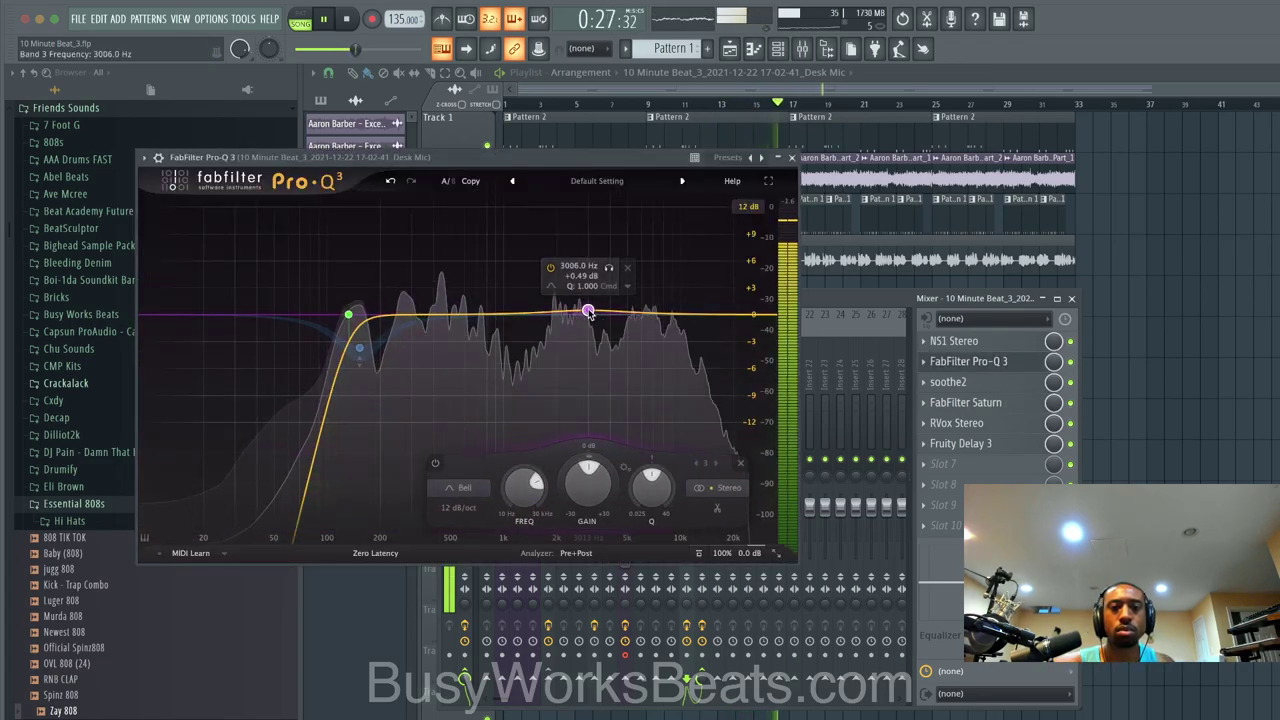
drag(588, 311, 550, 310)
click(661, 311)
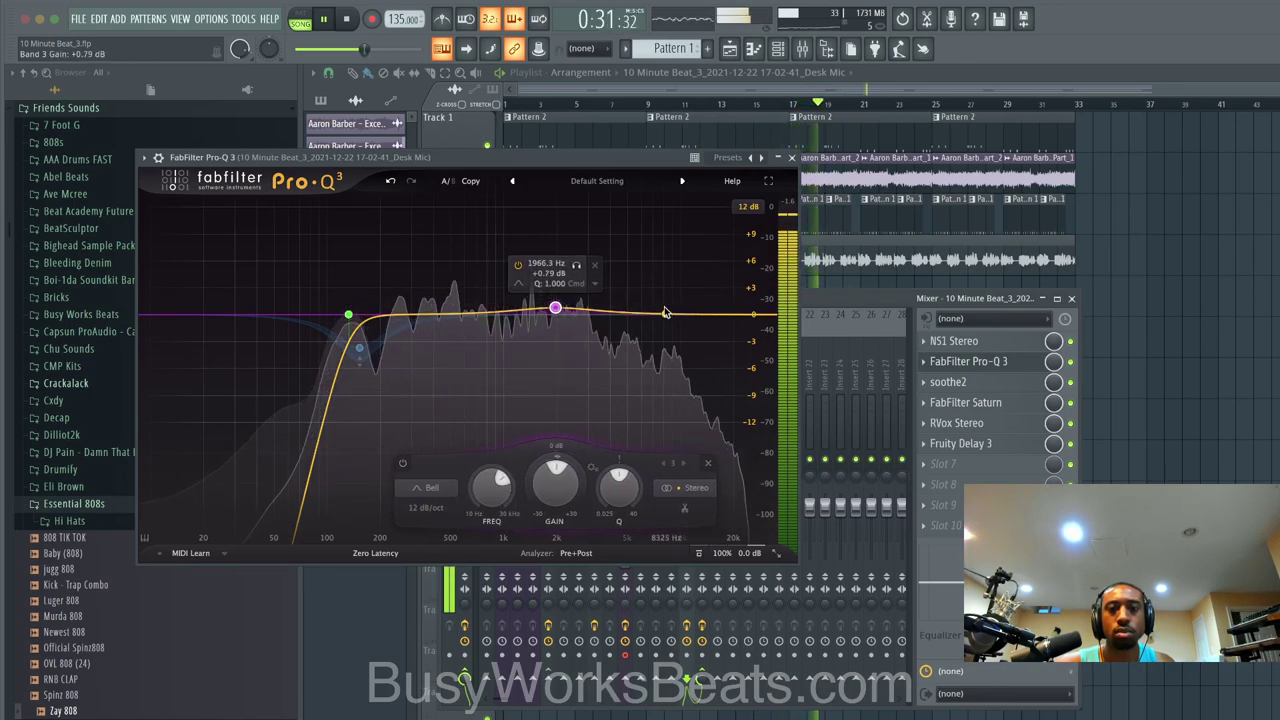
click(625, 286)
click(736, 311)
drag(661, 310, 645, 276)
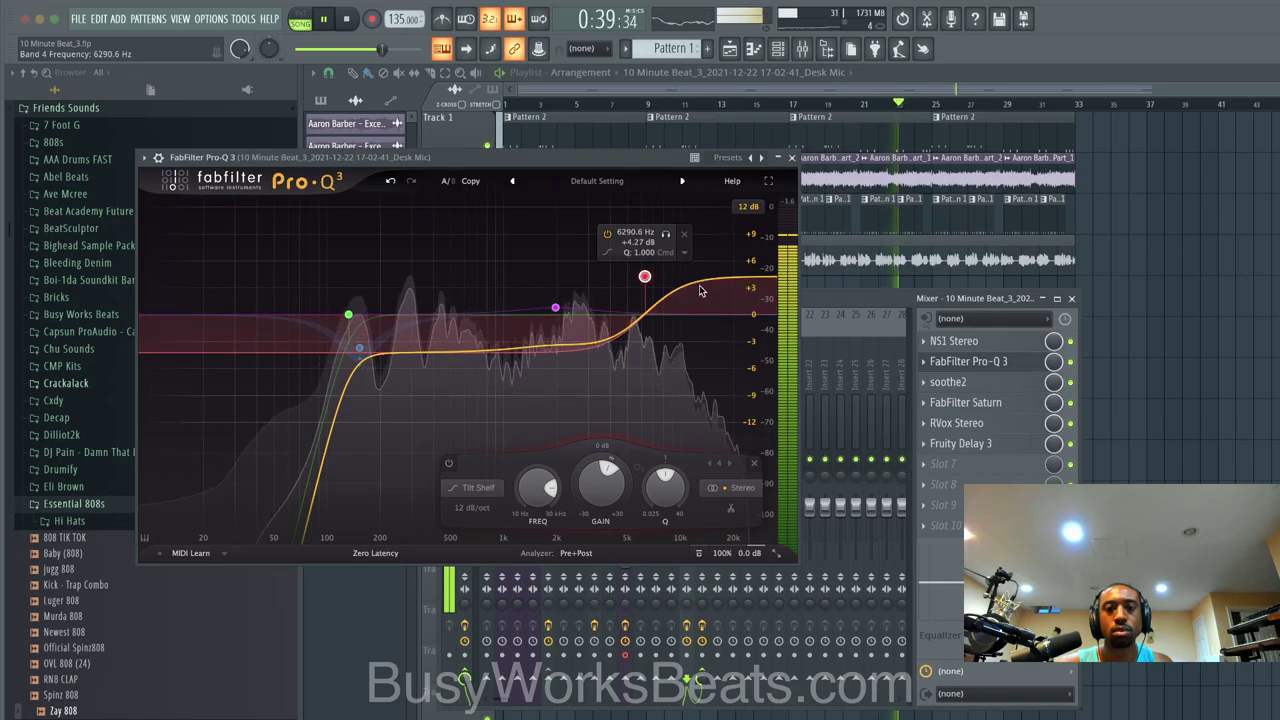
click(968, 361)
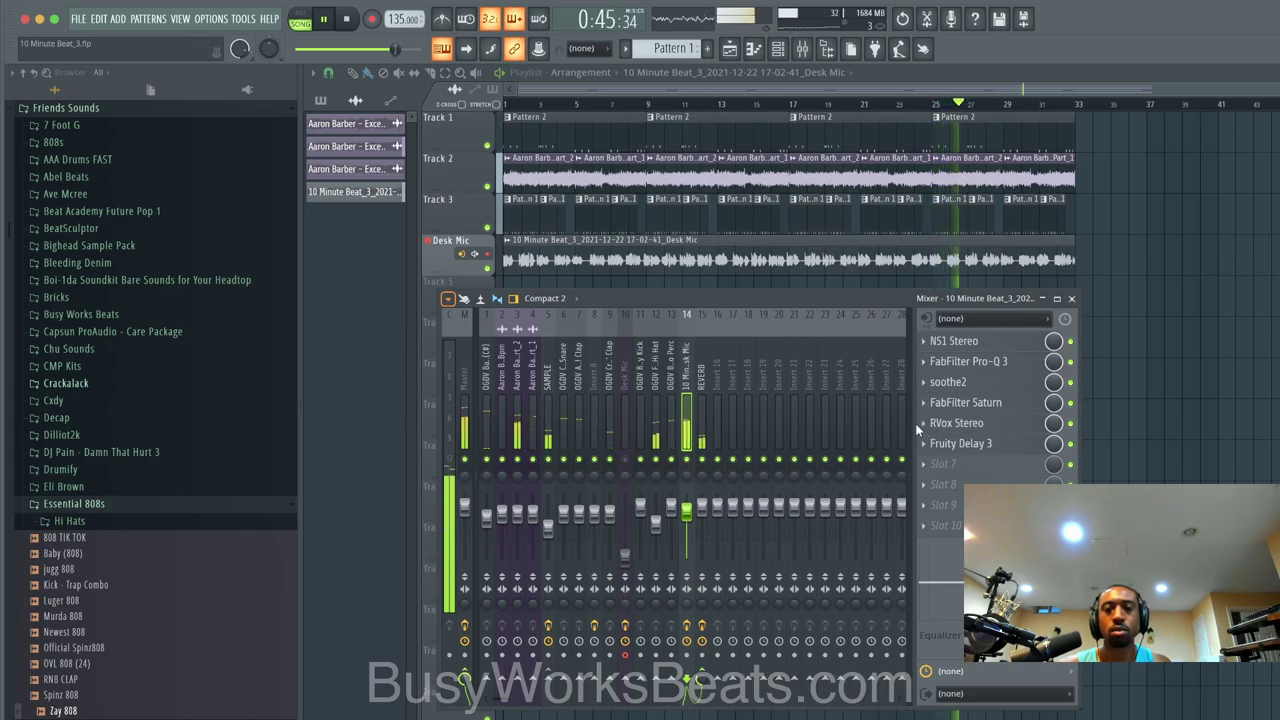
click(703, 432)
click(688, 430)
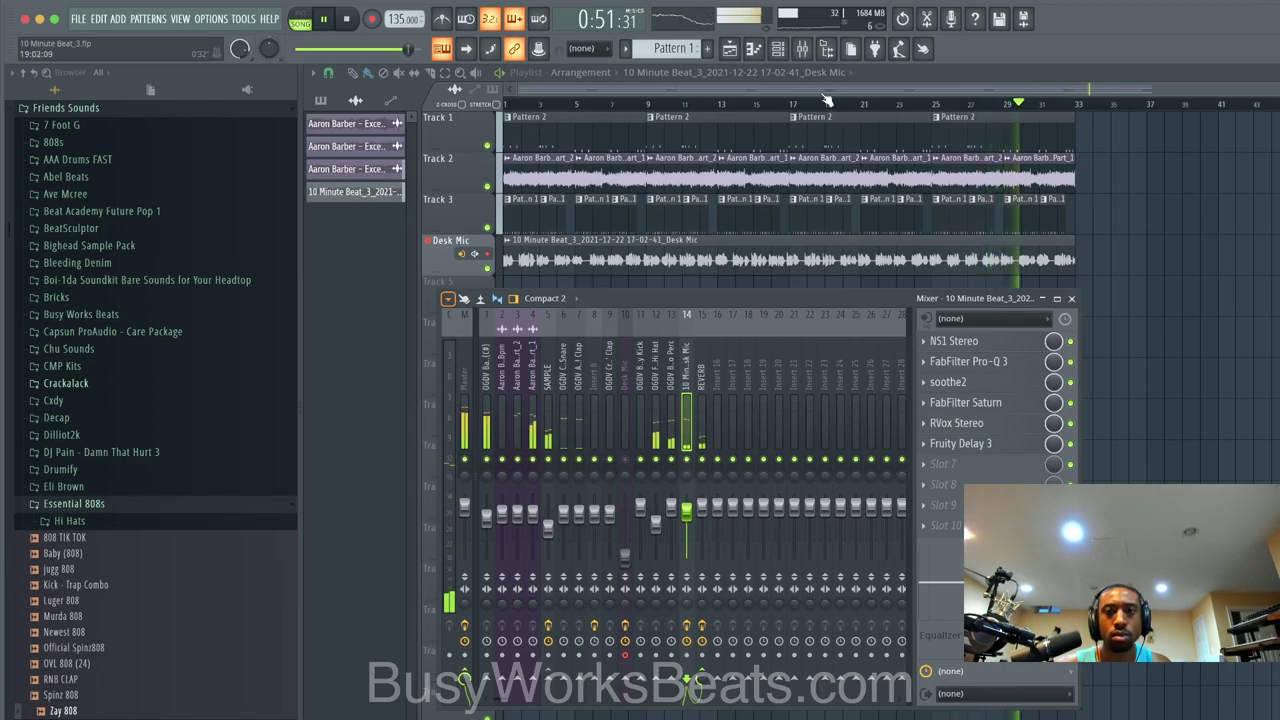
Step: Show all channels in the channel rack and set the Zay 808's fine time shift to 0:01
click(780, 52)
click(455, 74)
click(452, 96)
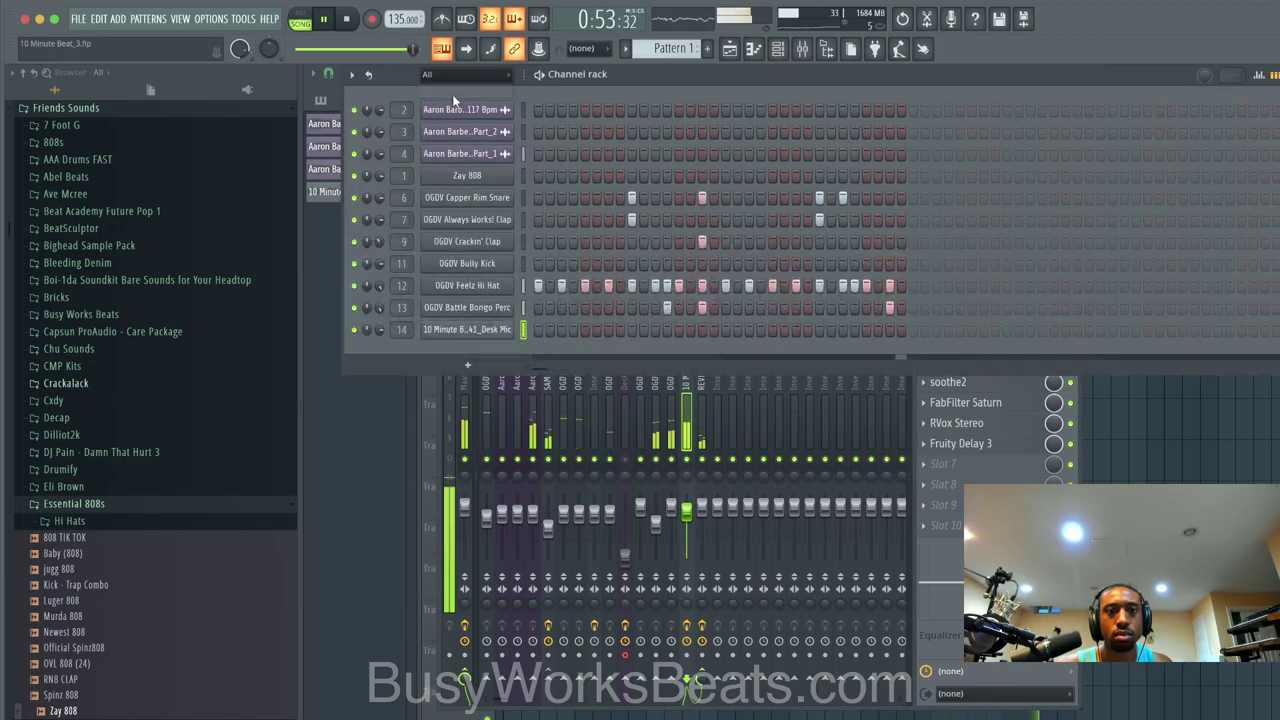
click(470, 176)
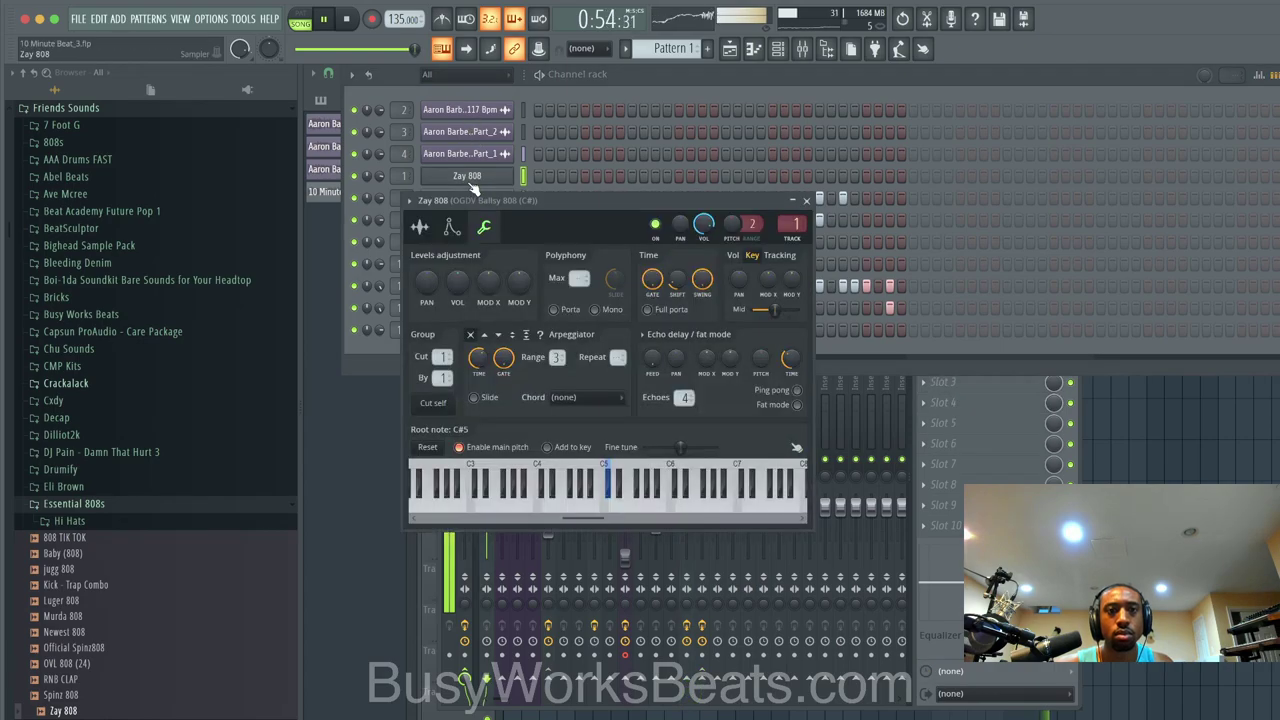
right_click(675, 283)
key(Escape)
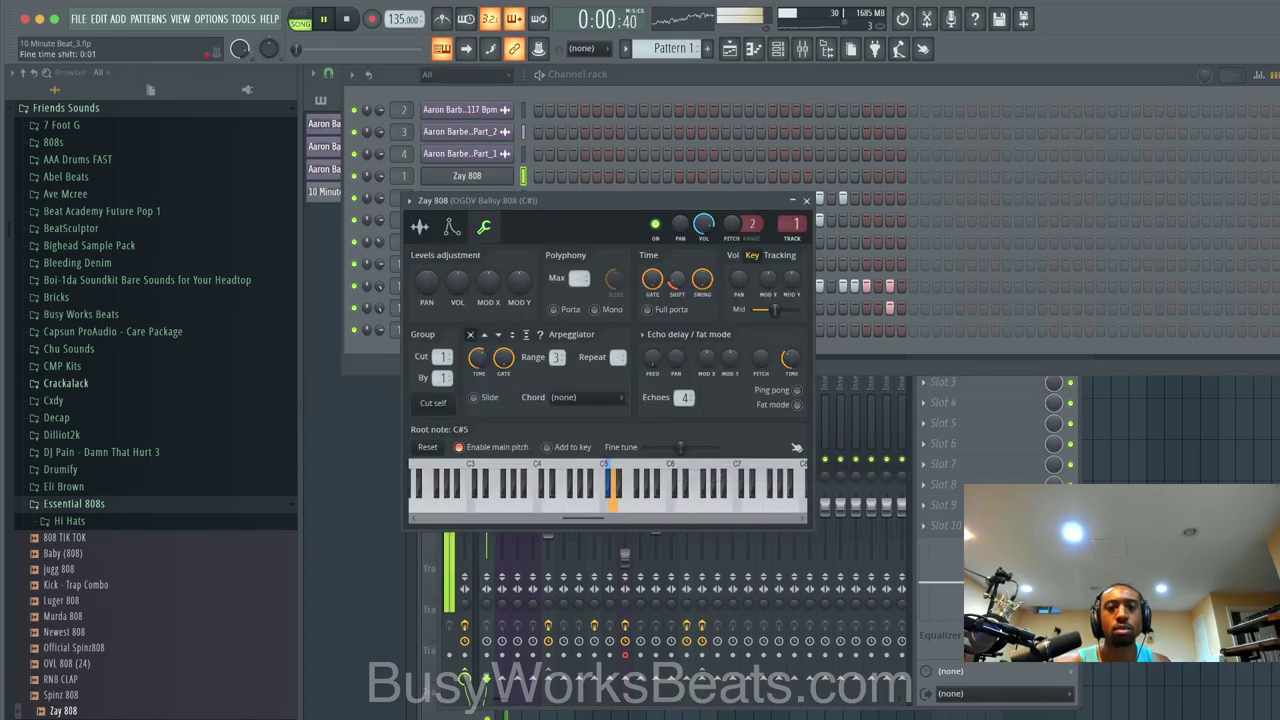
click(806, 200)
Step: Adjust the time shift of the OGDV Capper Rim Snare and OGDV Always Works! Clap in their miscellaneous channel settings
click(498, 200)
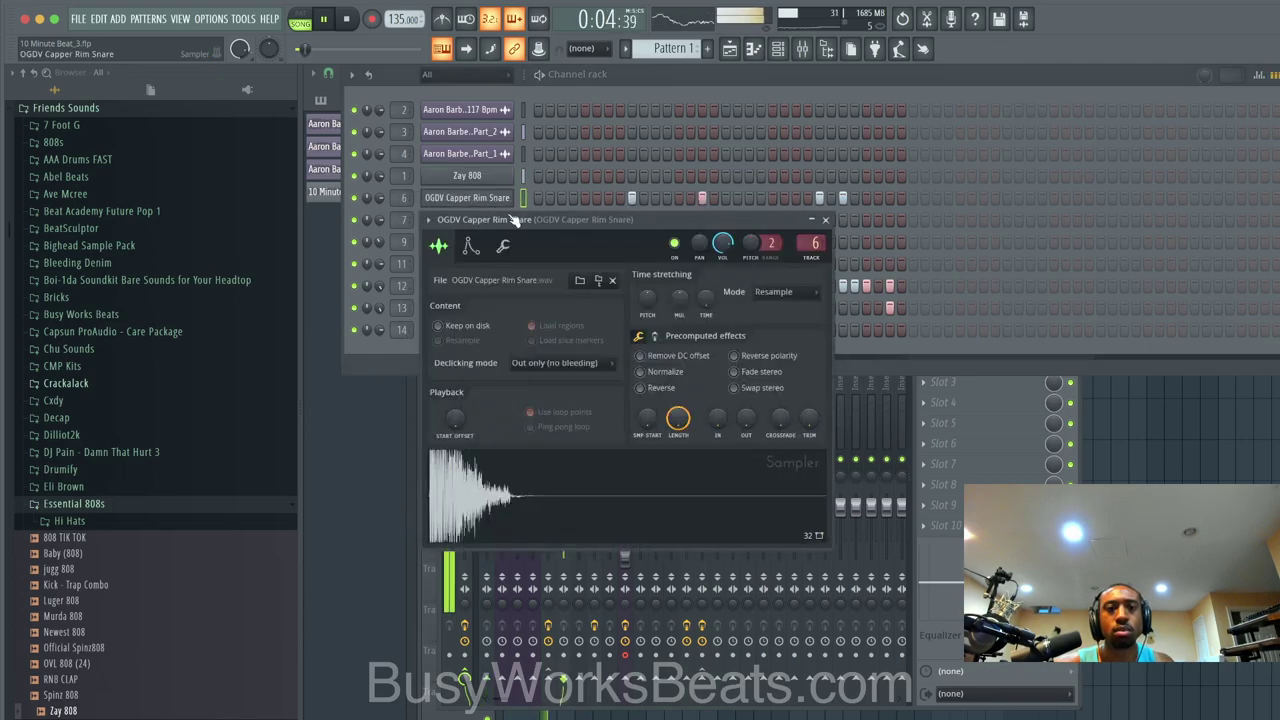
click(504, 248)
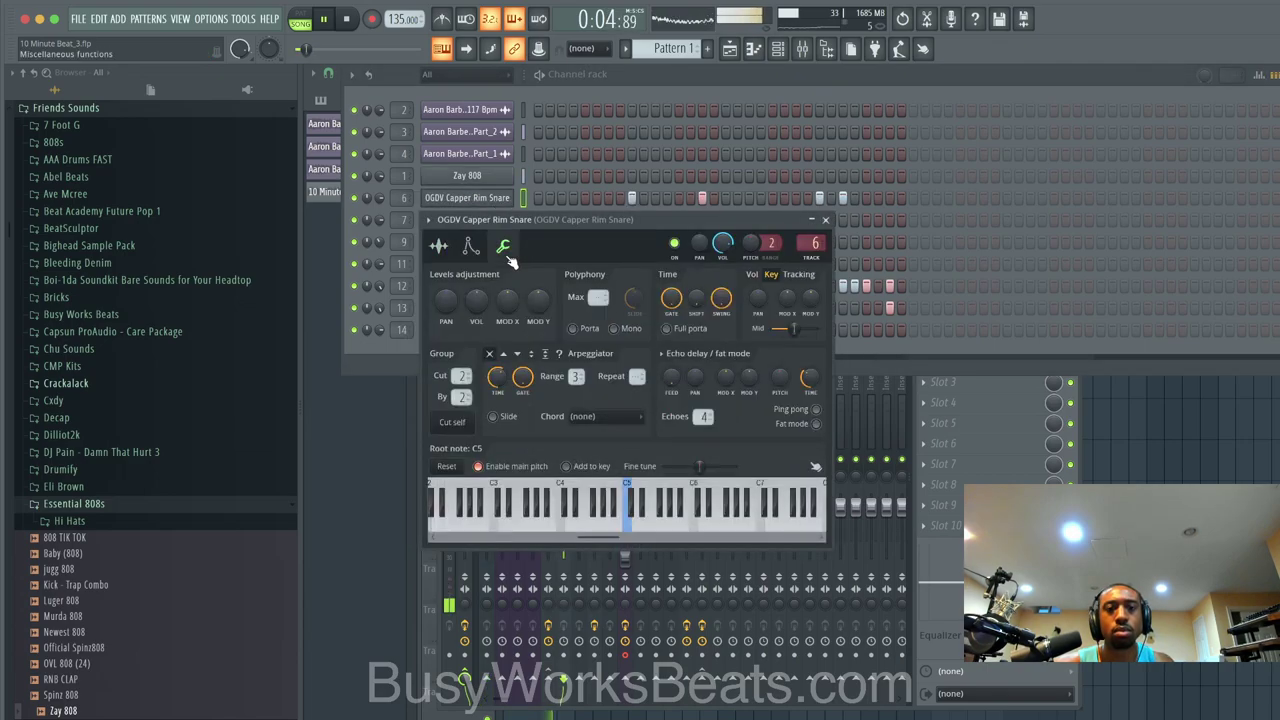
click(825, 220)
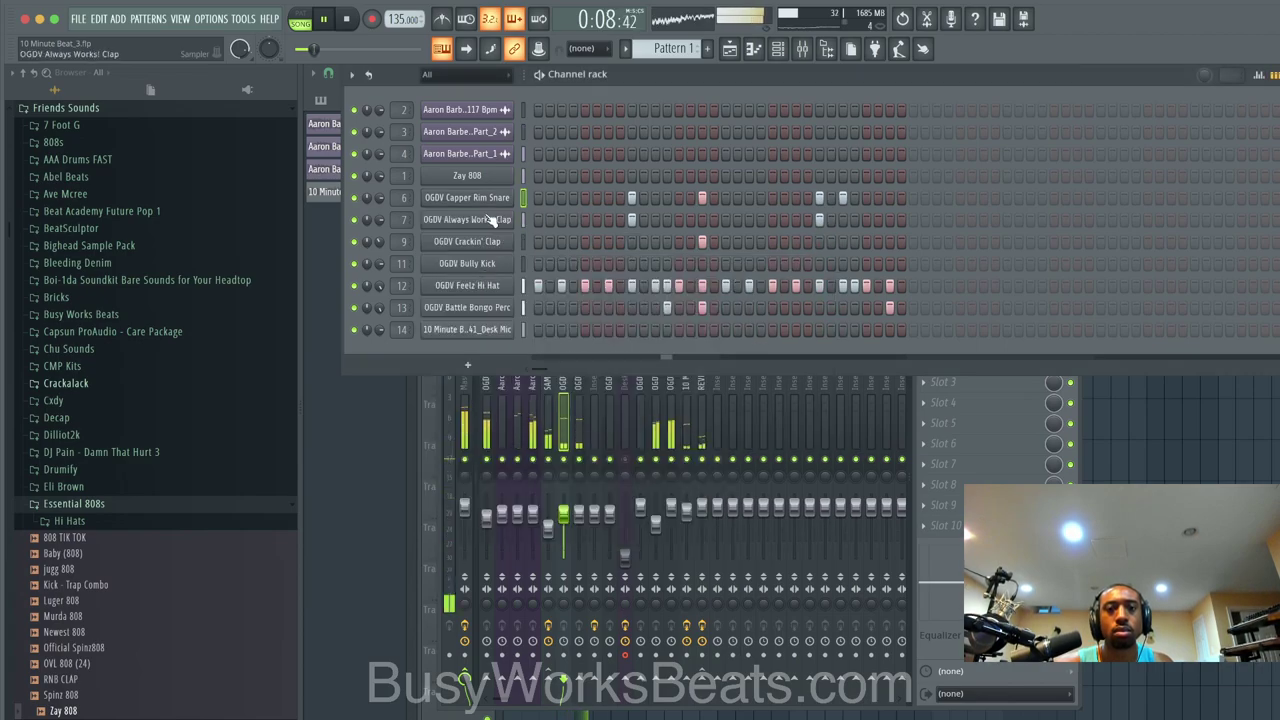
click(492, 220)
click(521, 264)
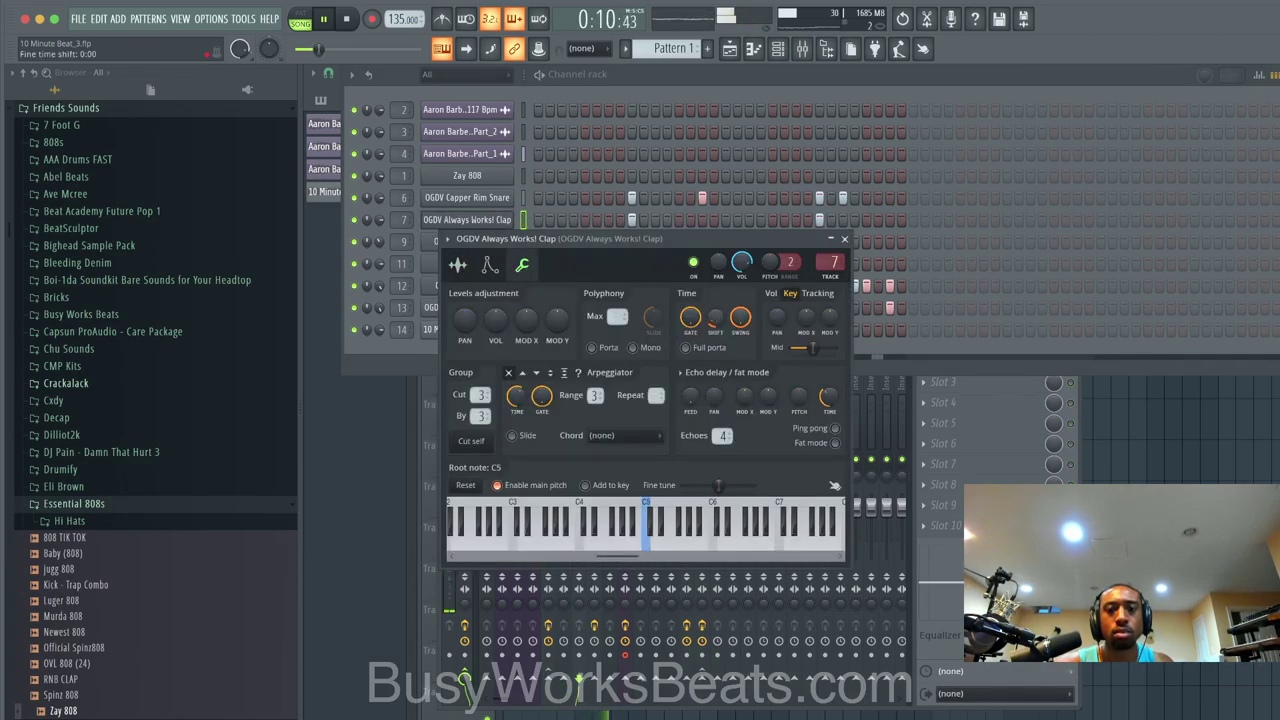
click(844, 241)
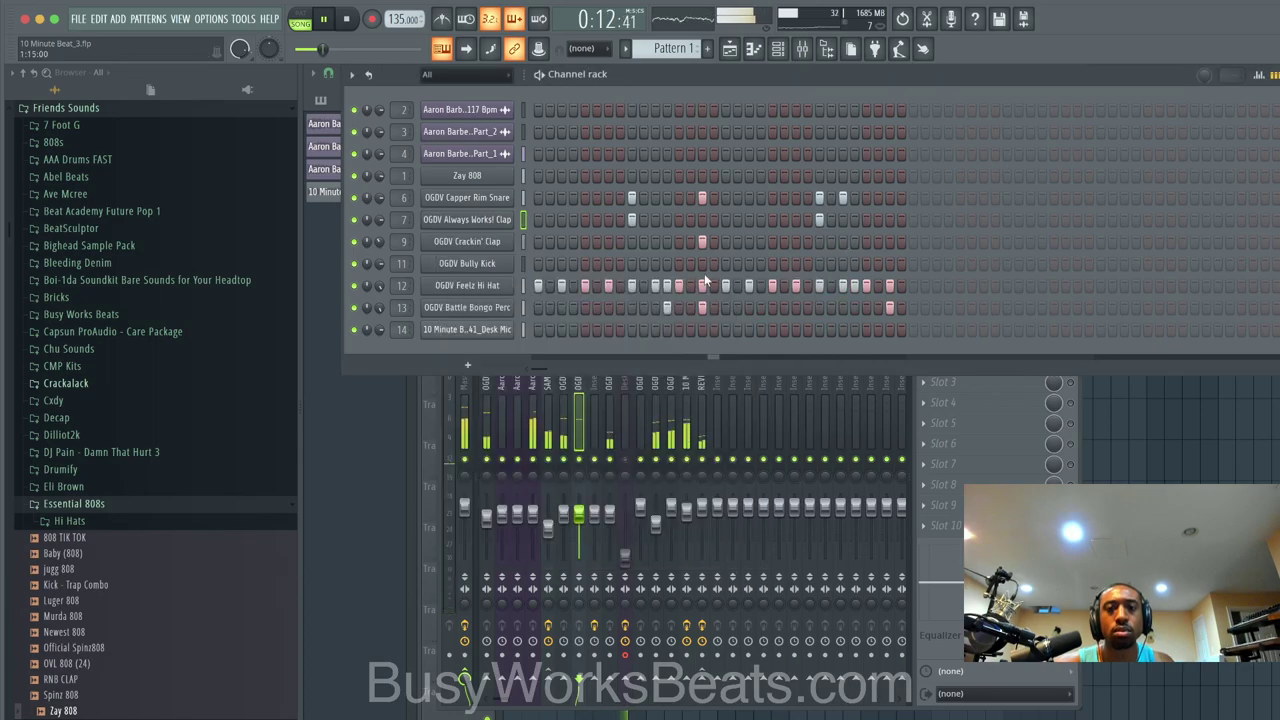
Step: Set the OGDV Battle Bongo Perc's fine time shift to 0:00 in its miscellaneous channel settings
click(498, 308)
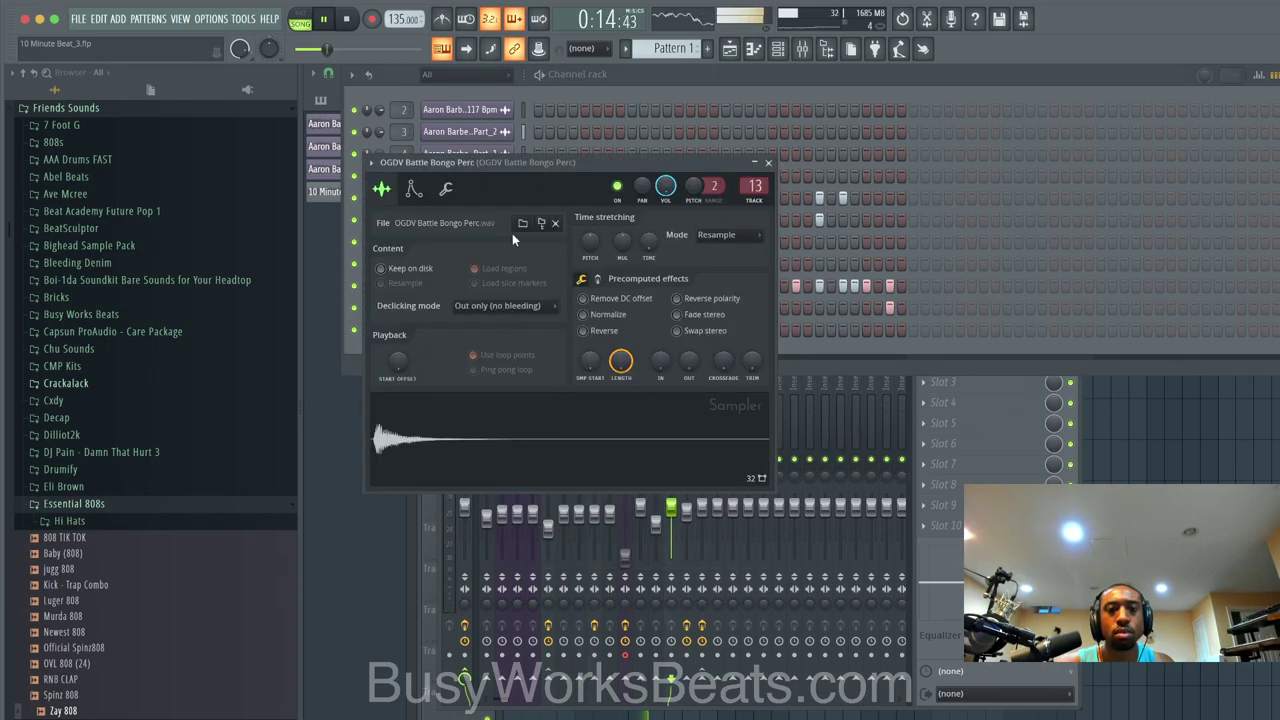
click(446, 191)
click(763, 163)
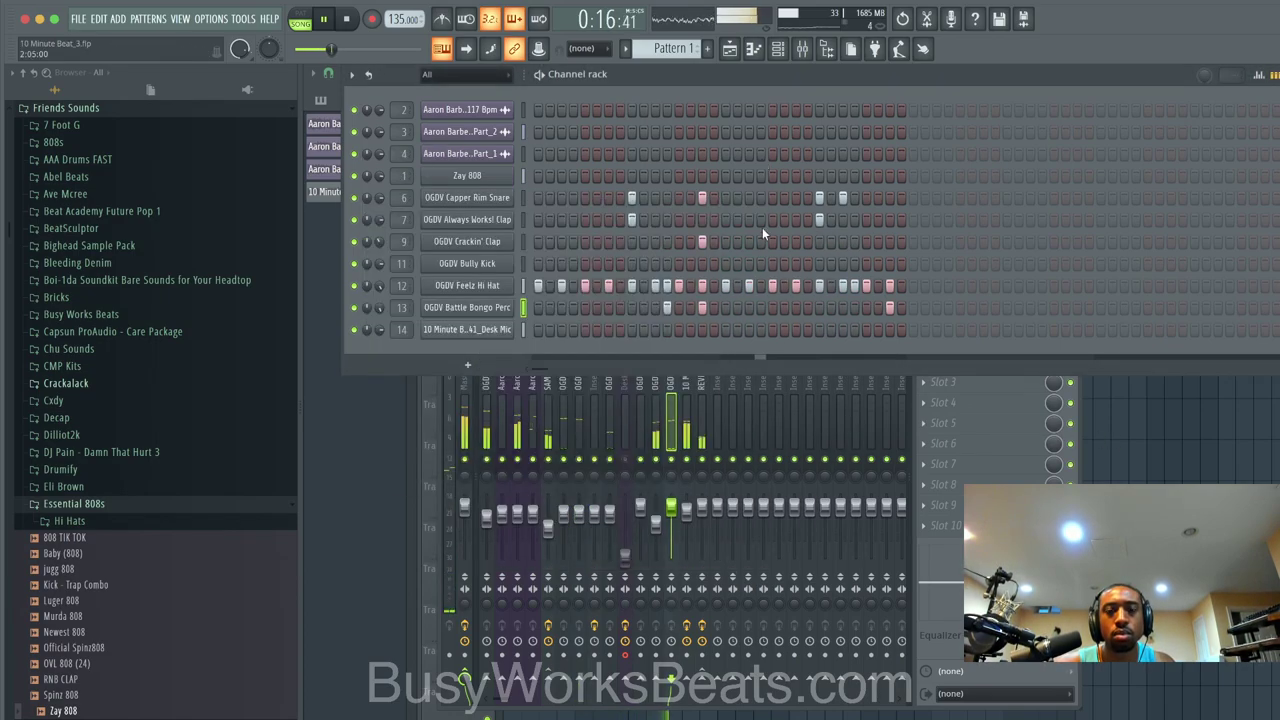
click(484, 310)
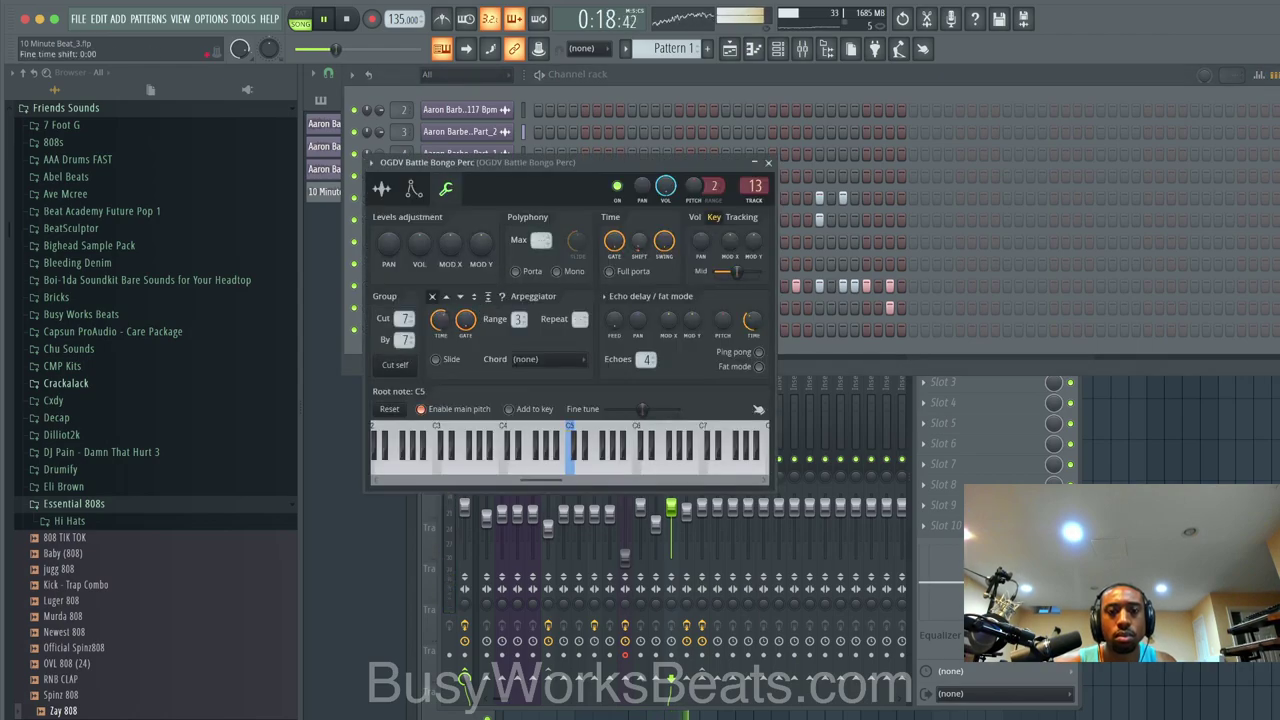
click(767, 163)
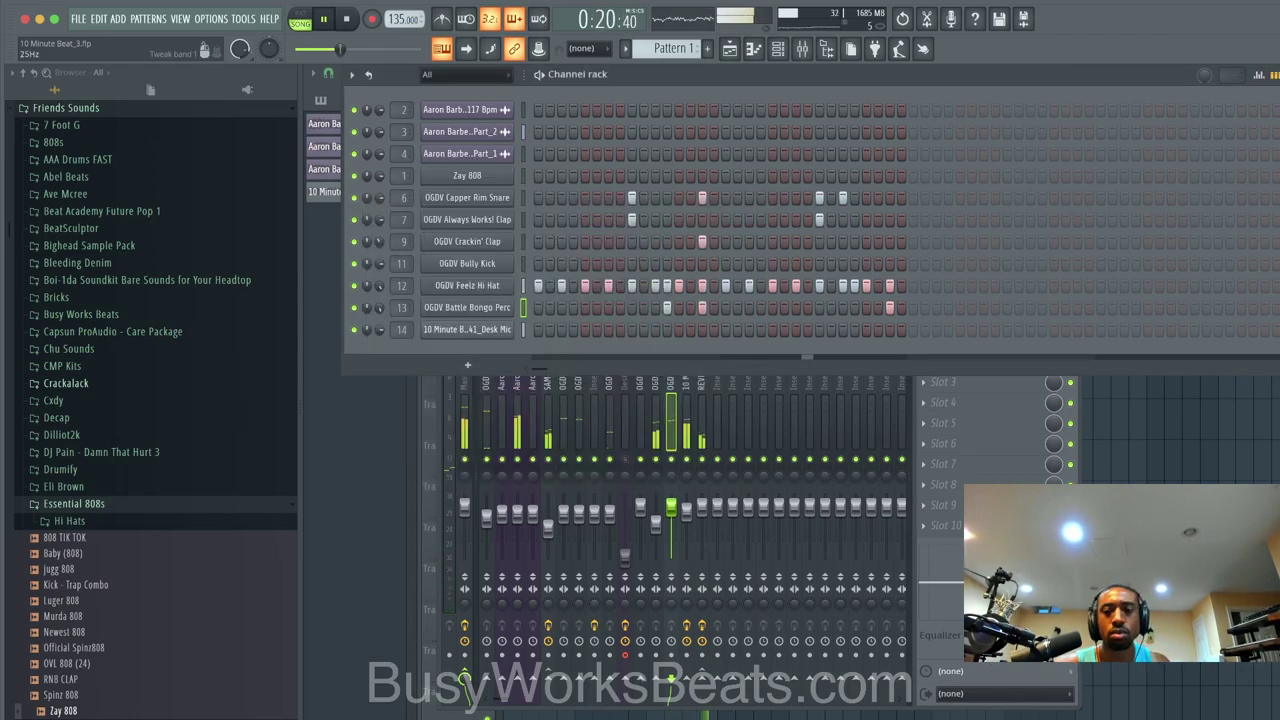
Step: Reset the Desk Mic track's volume fader to its default level and bring the mixer back into view
click(606, 460)
click(467, 389)
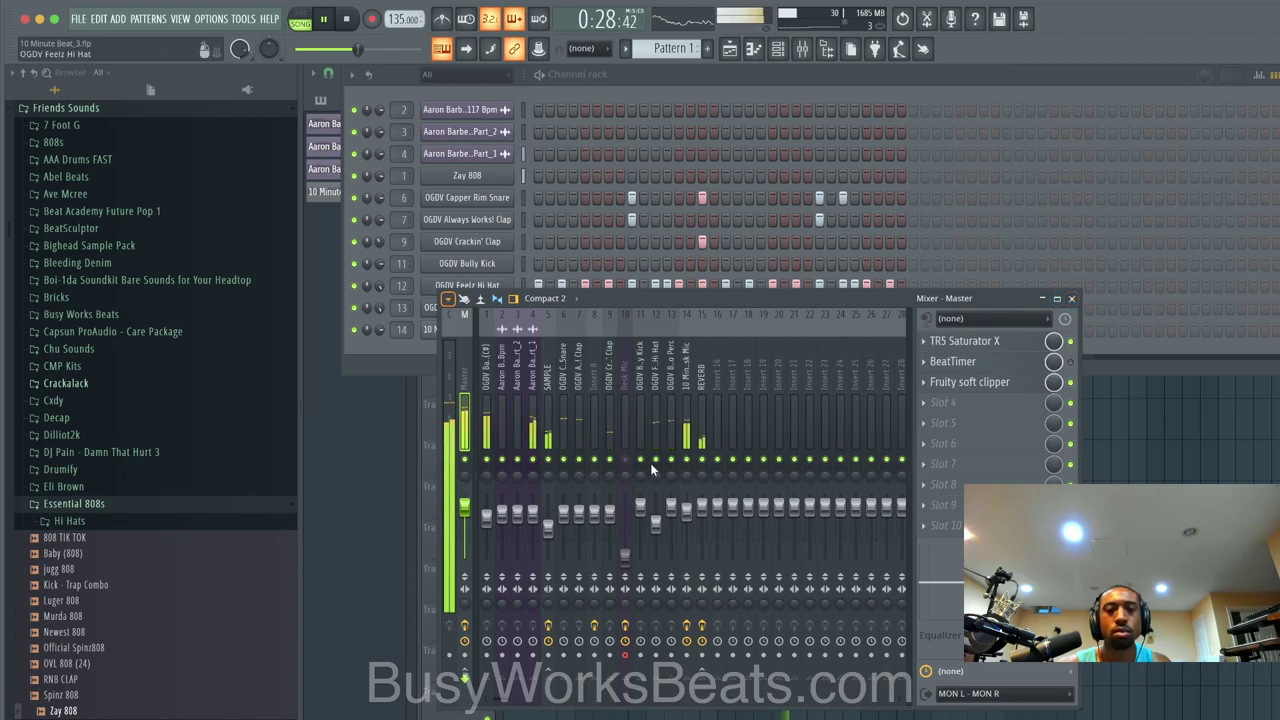
right_click(626, 552)
click(651, 515)
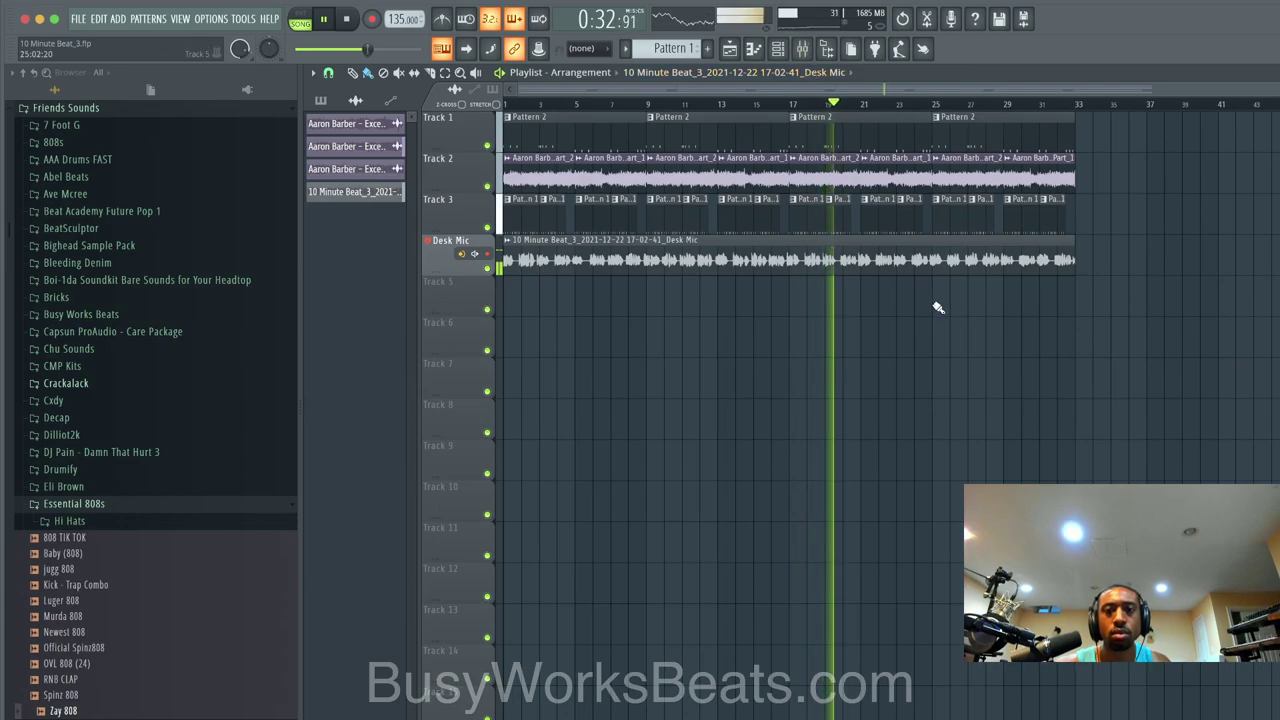
click(816, 50)
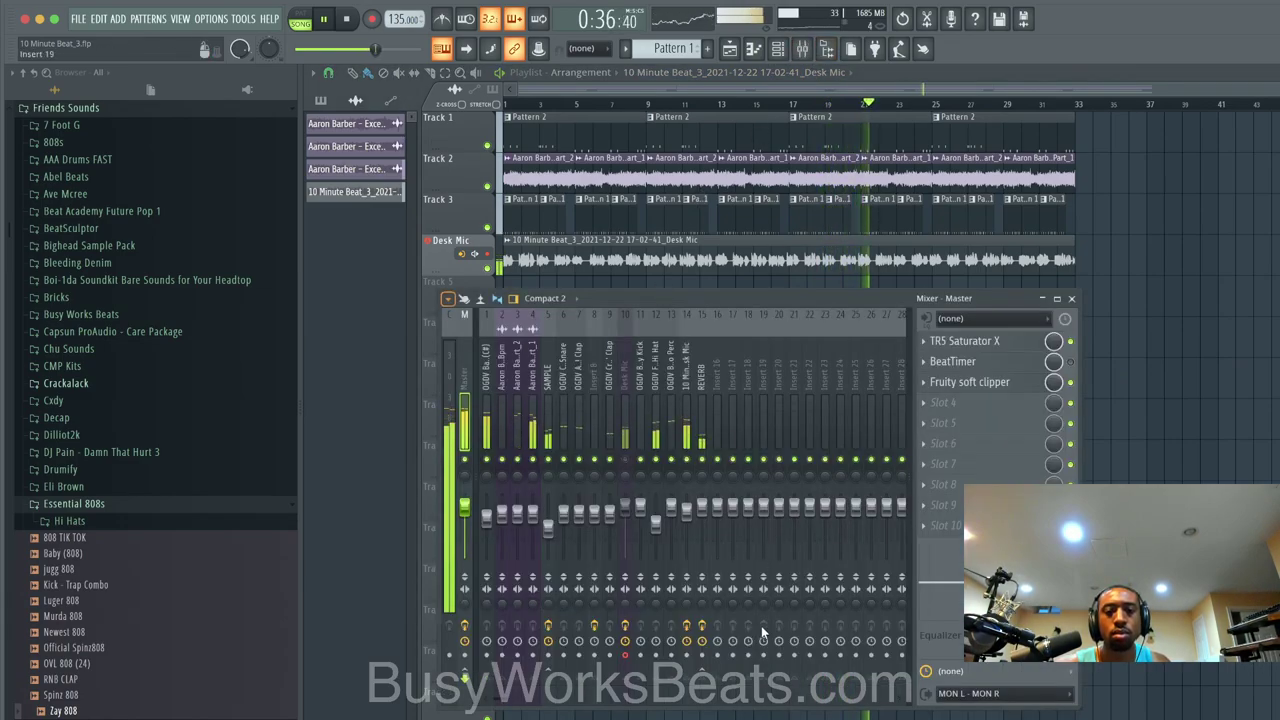
key(super+Tab)
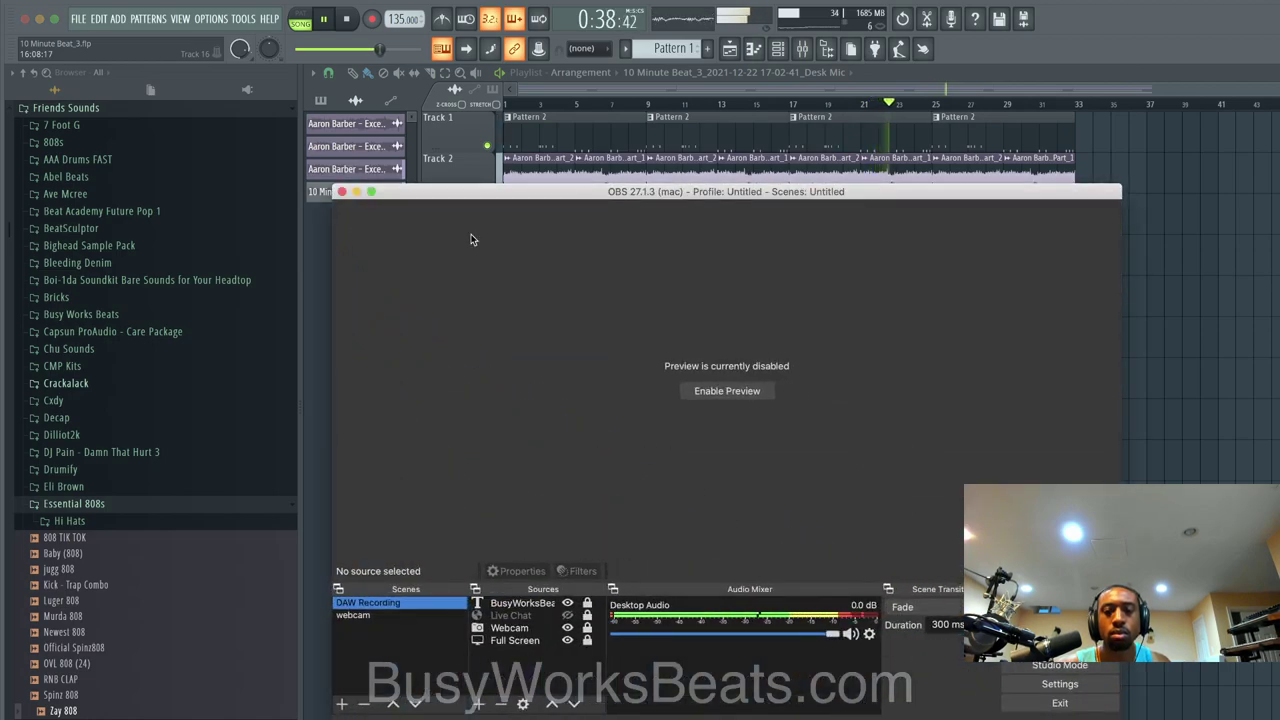
click(357, 191)
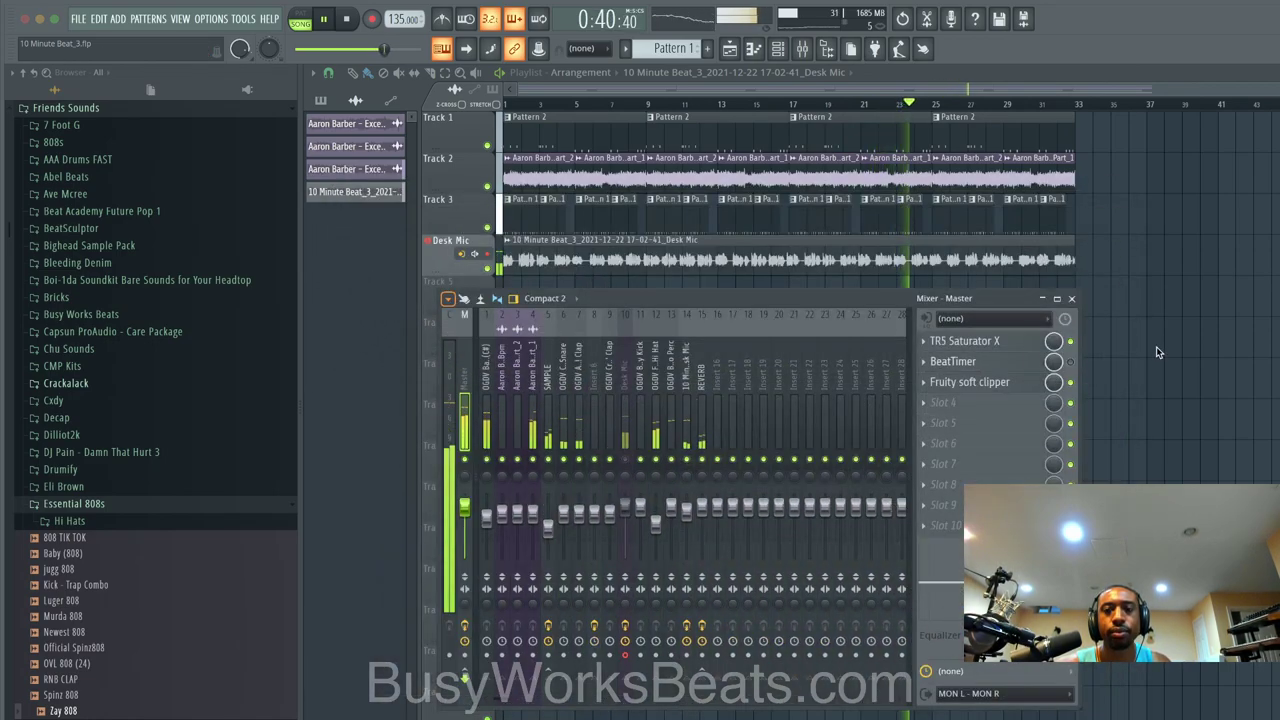
Step: Check the OGDV Feelz Hi Hat's time shift in its miscellaneous channel settings, close them and return to the playlist
key(F9)
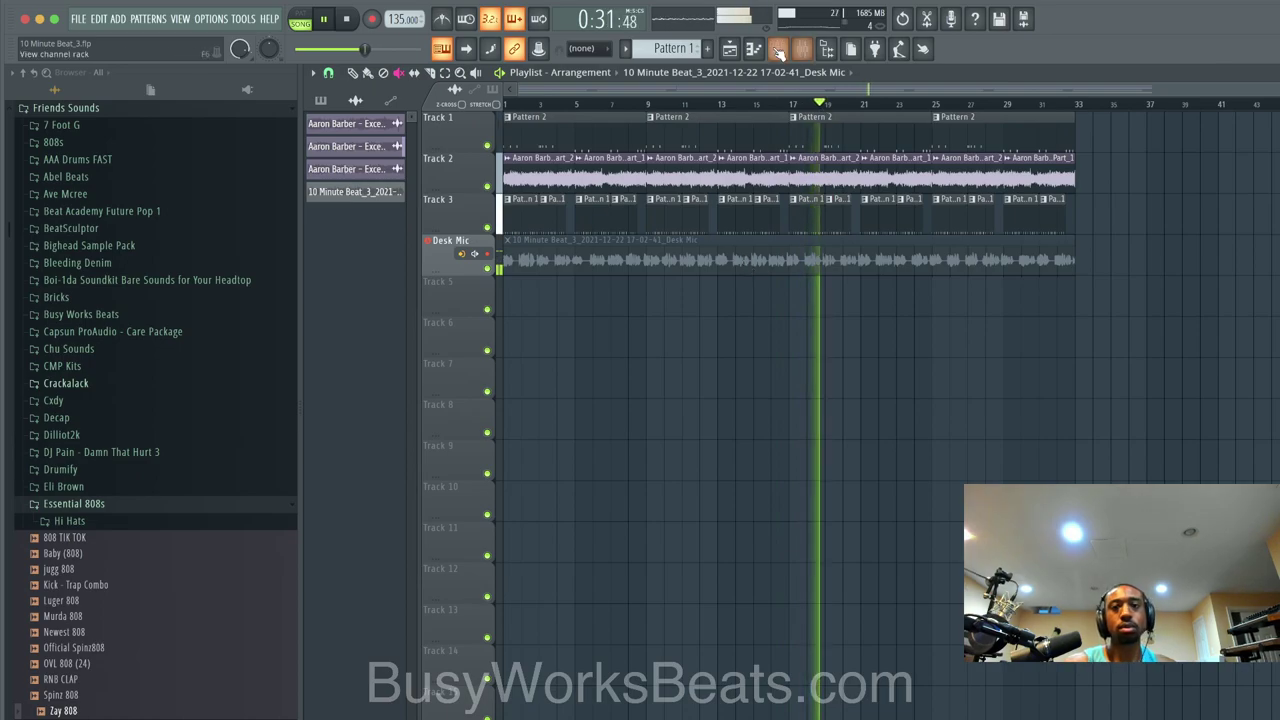
key(F7)
key(F6)
click(480, 285)
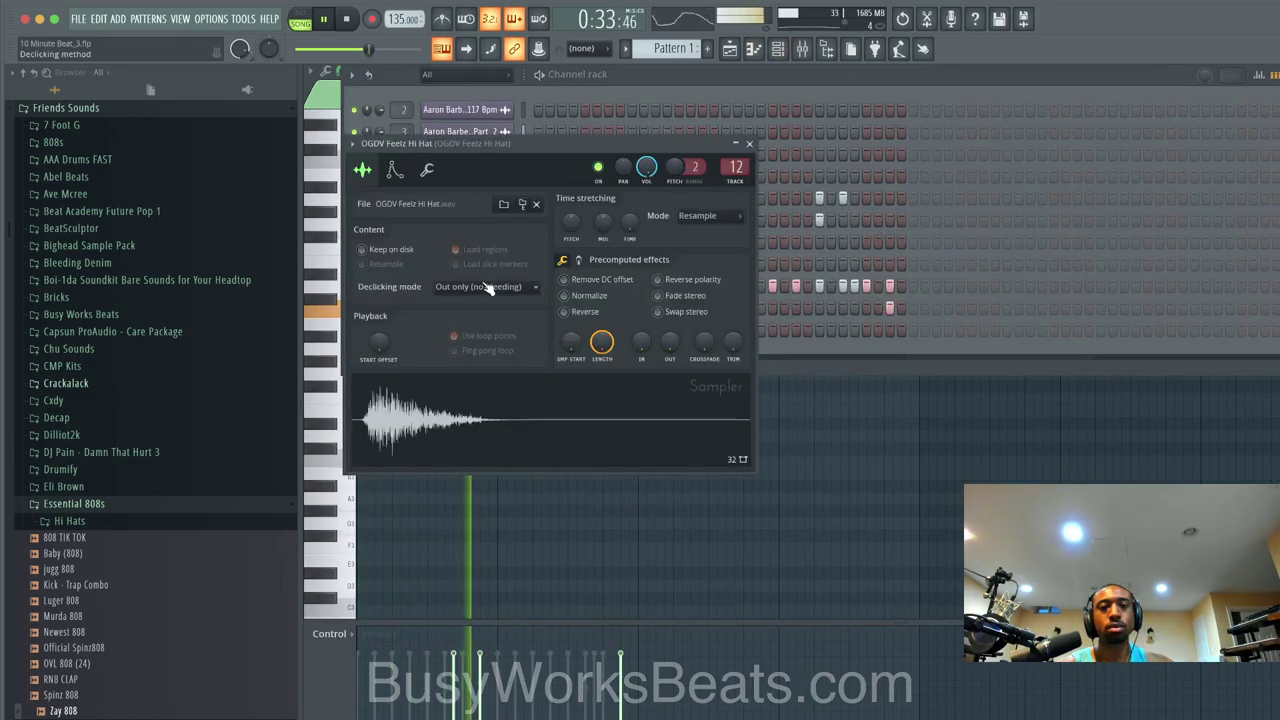
click(426, 170)
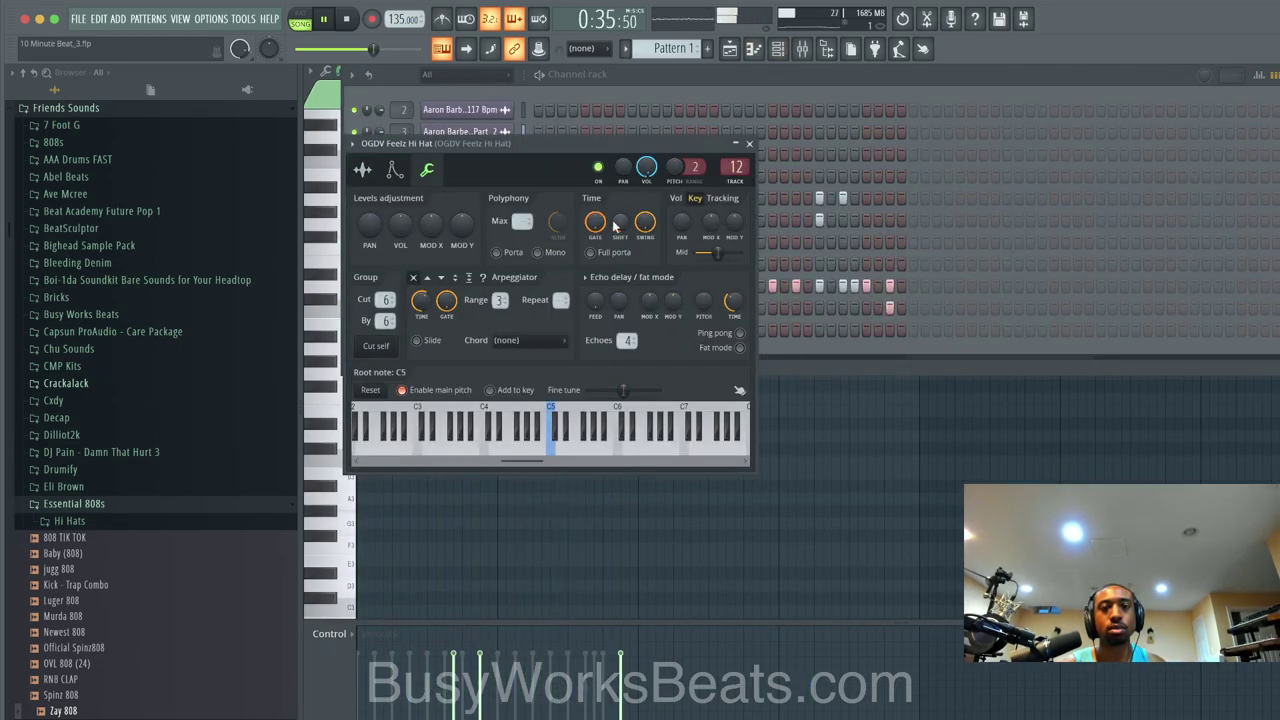
click(749, 144)
key(F5)
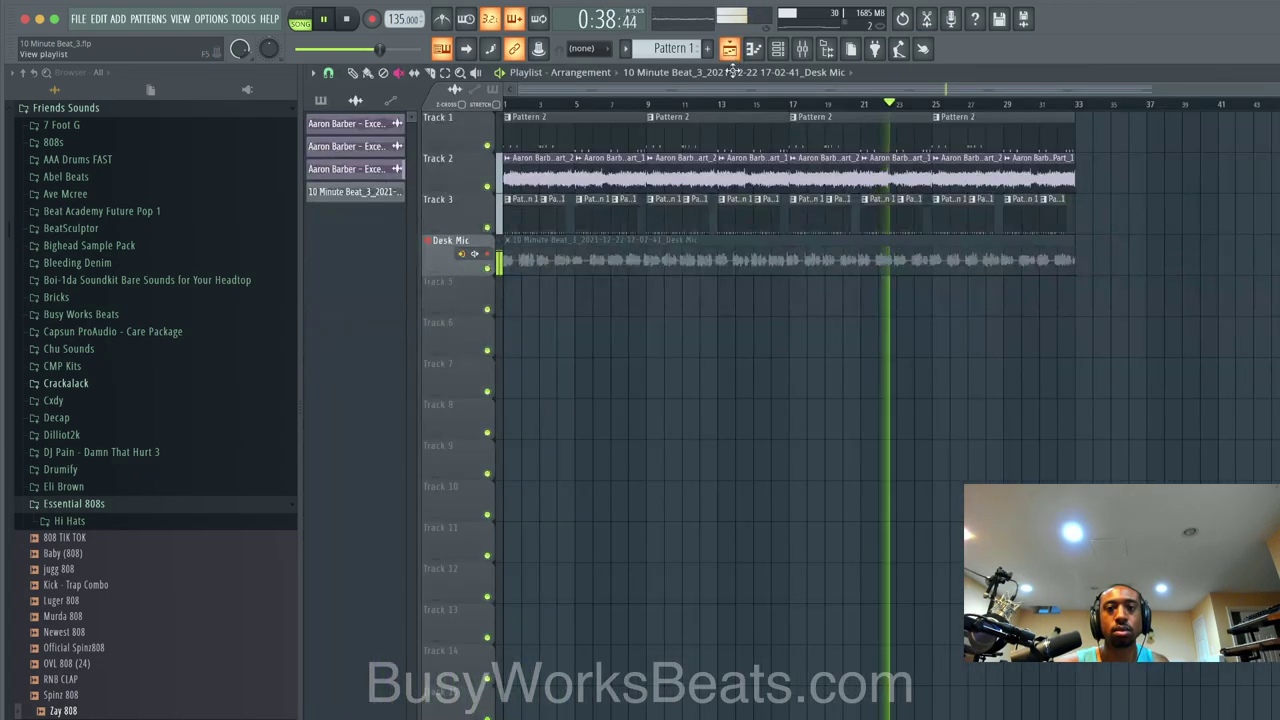
Step: Review the track levels in the mixer during playback, select the SAMPLE track and stop the song
click(805, 50)
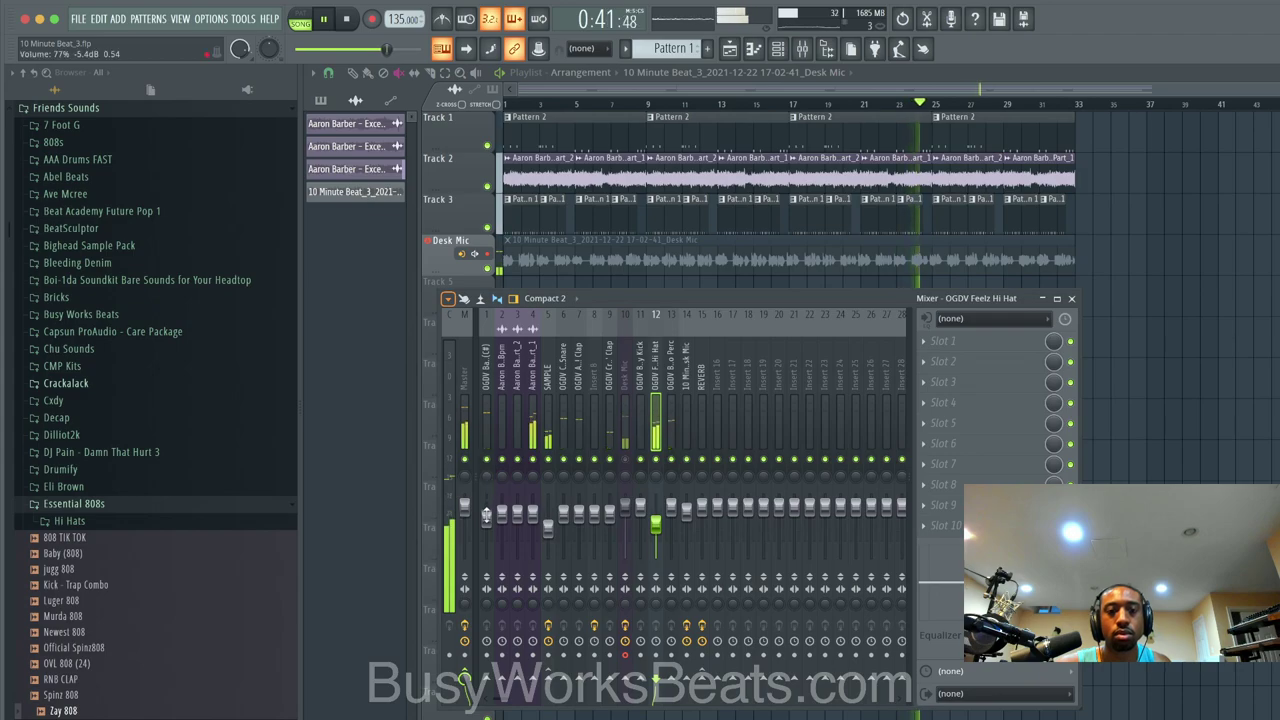
click(548, 420)
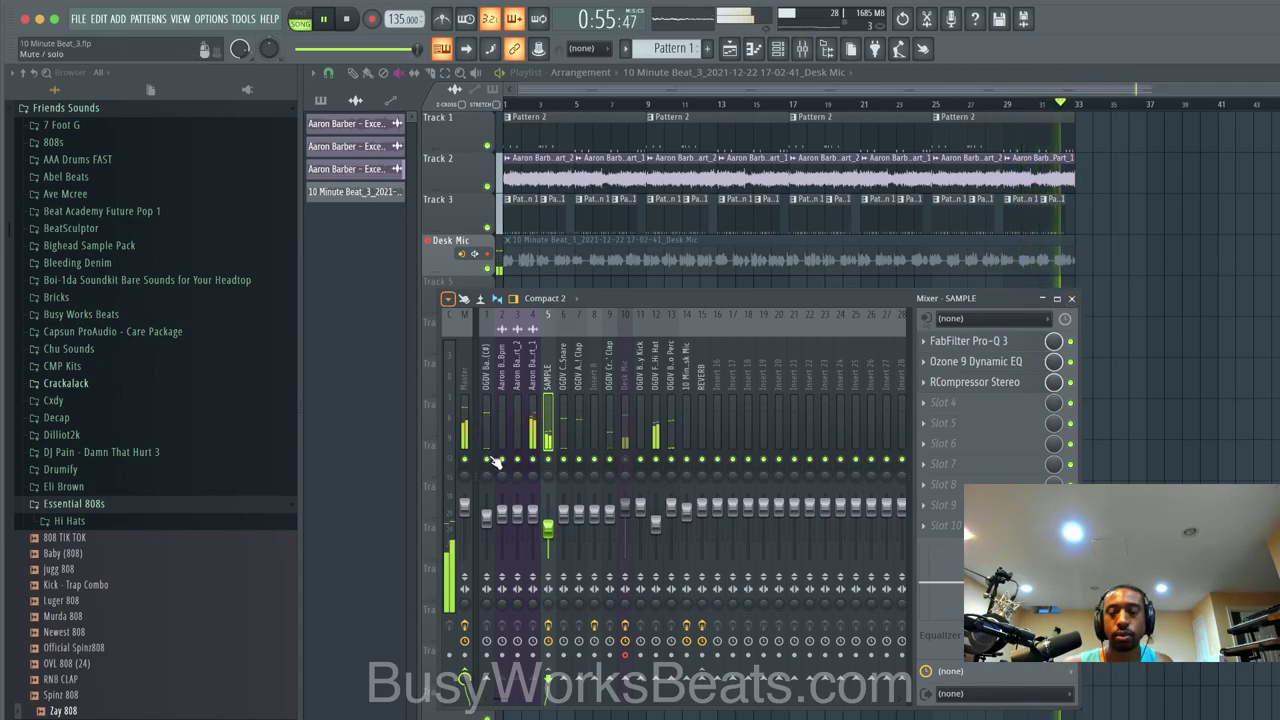
key(space)
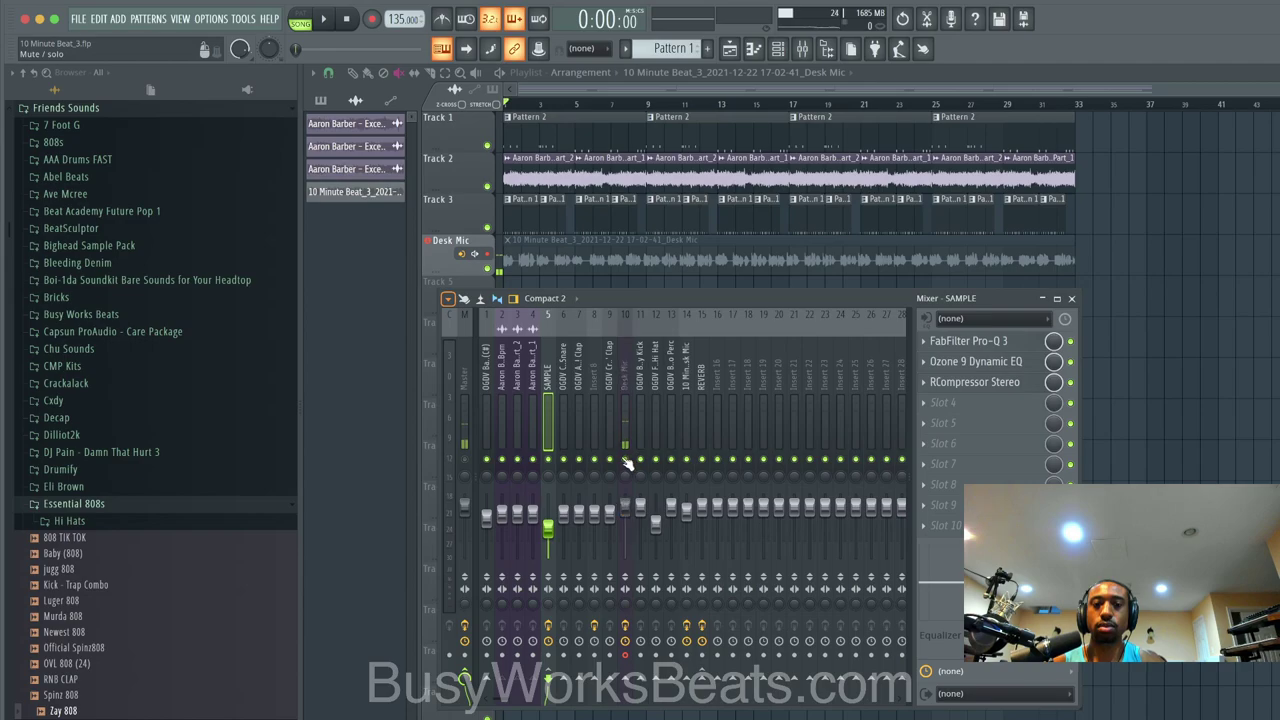
Step: Select the Desk Mic track, reset its volume fader to 100%, and hide and reopen the mixer
click(626, 437)
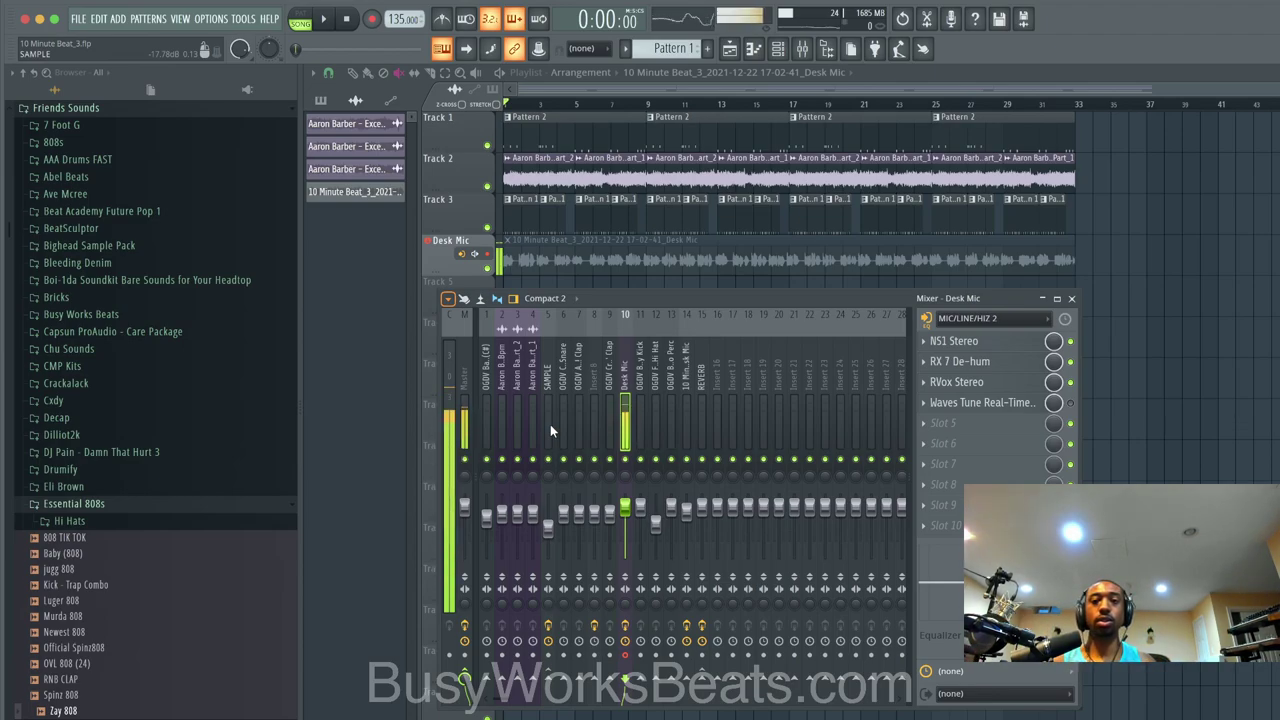
right_click(624, 506)
click(651, 515)
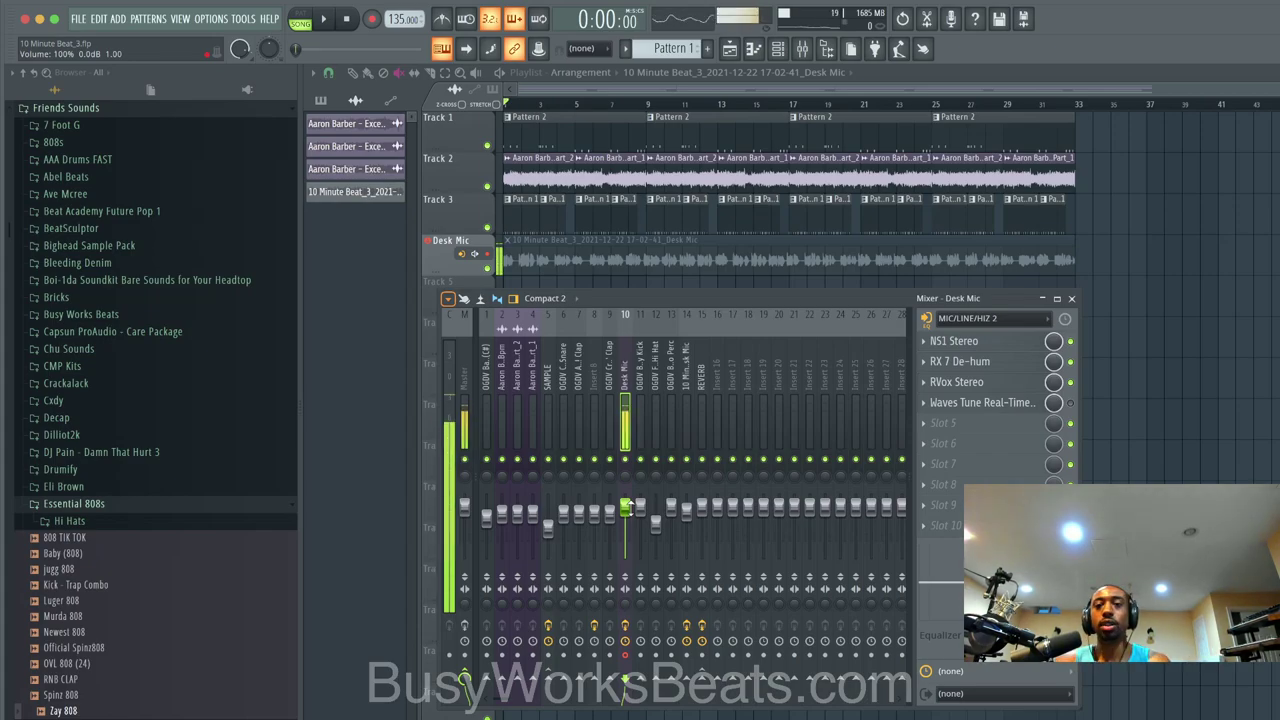
key(F9)
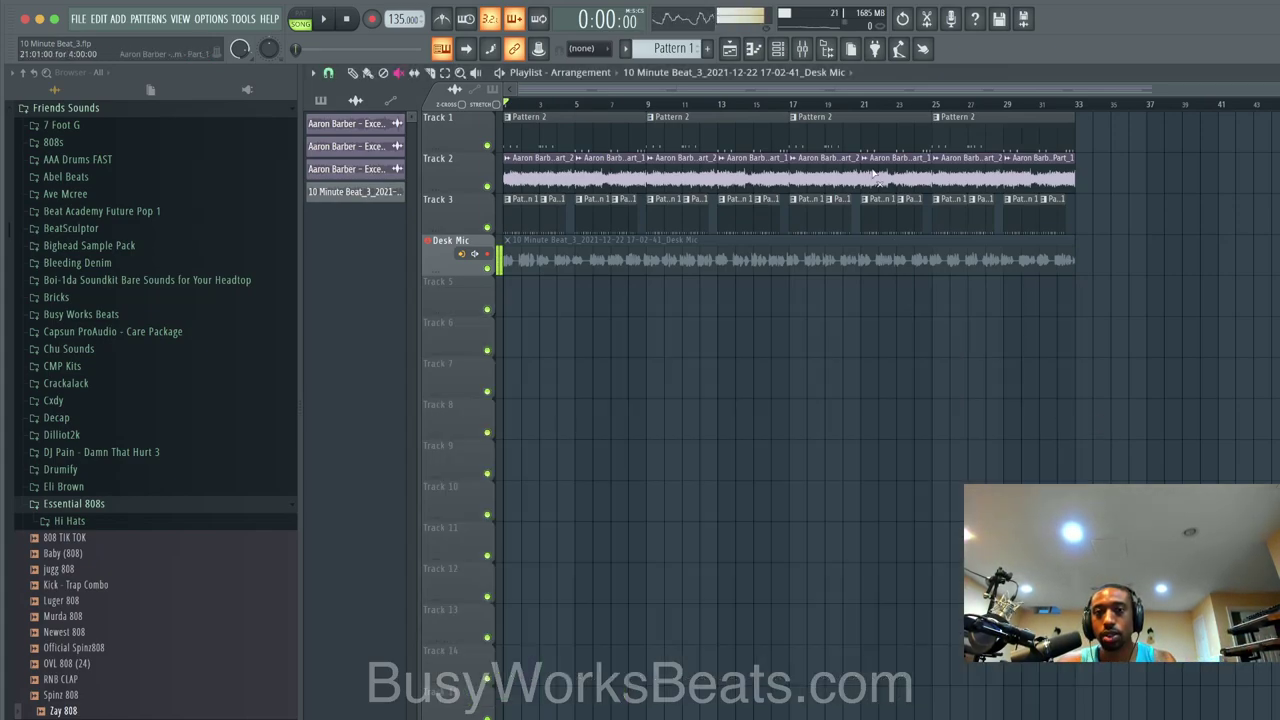
click(803, 50)
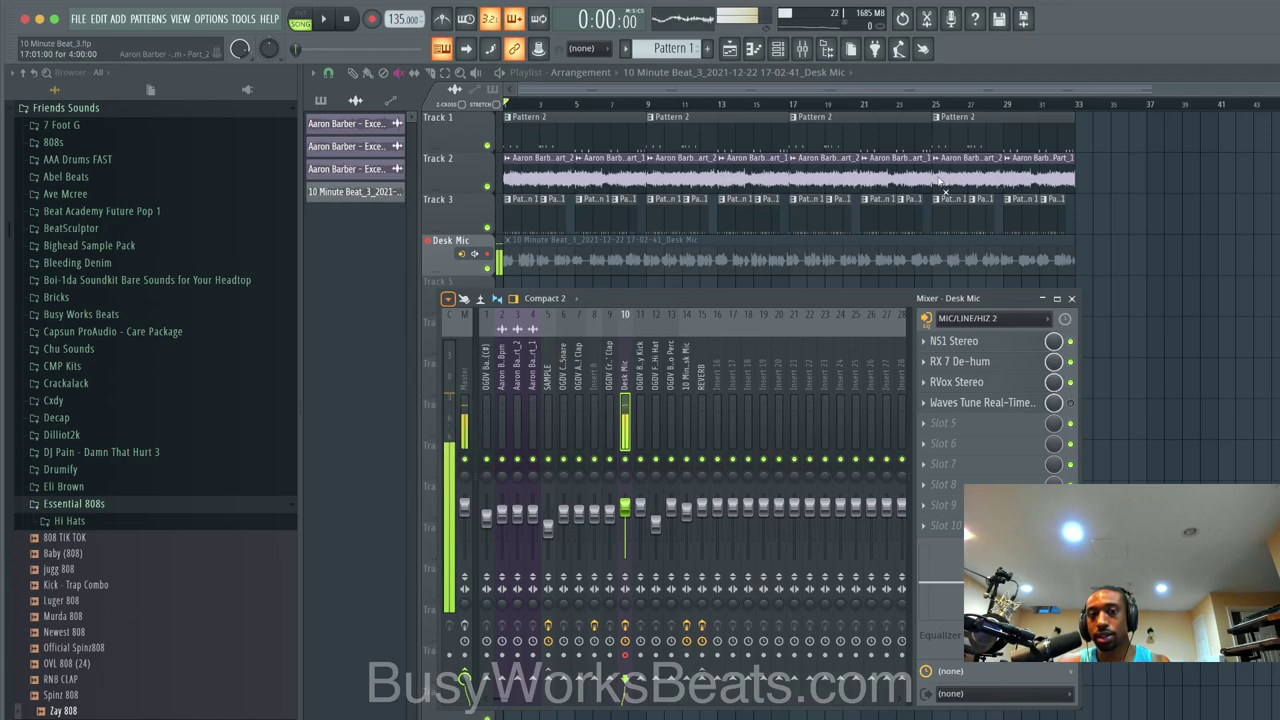